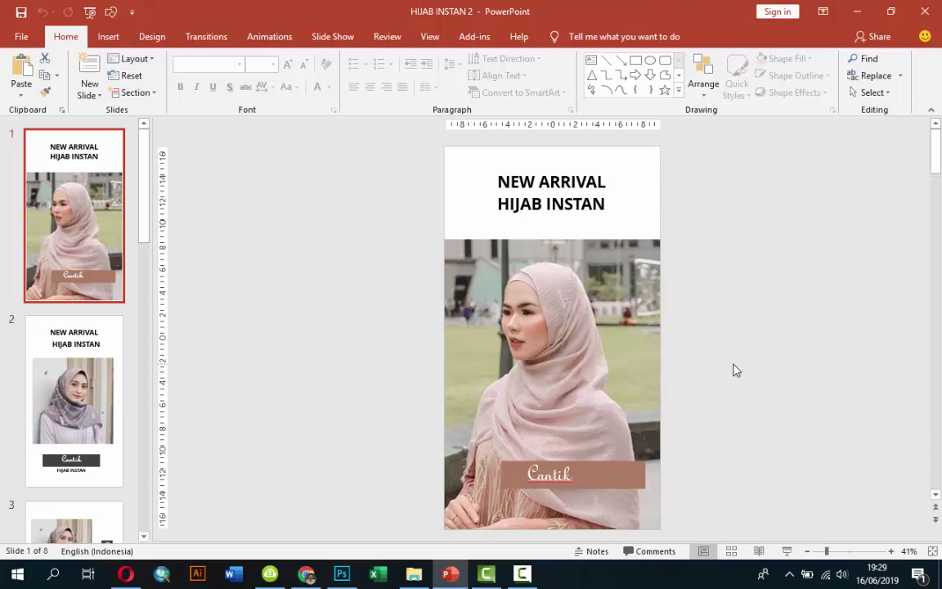
# Look through slide 2 and the following slides, then return to slide 1.
pyautogui.scroll(-1, 735, 370)
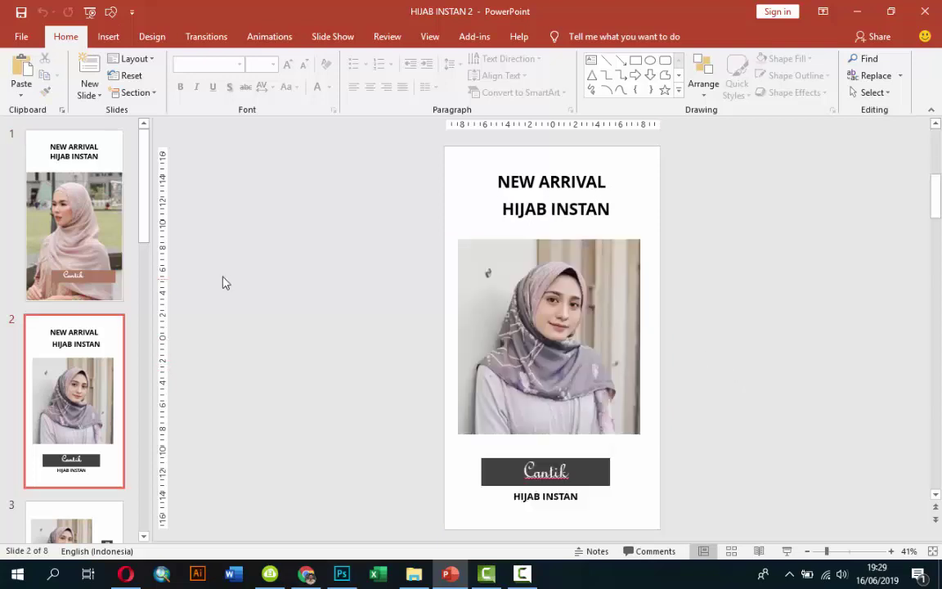
pyautogui.click(110, 274)
pyautogui.click(96, 359)
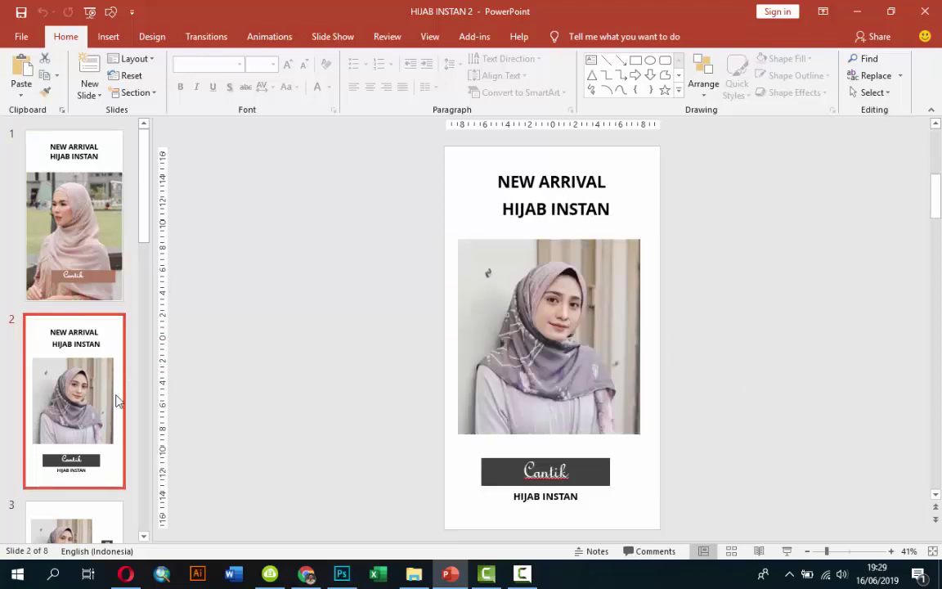
pyautogui.scroll(-2, 104, 391)
pyautogui.click(104, 391)
pyautogui.scroll(-1, 172, 476)
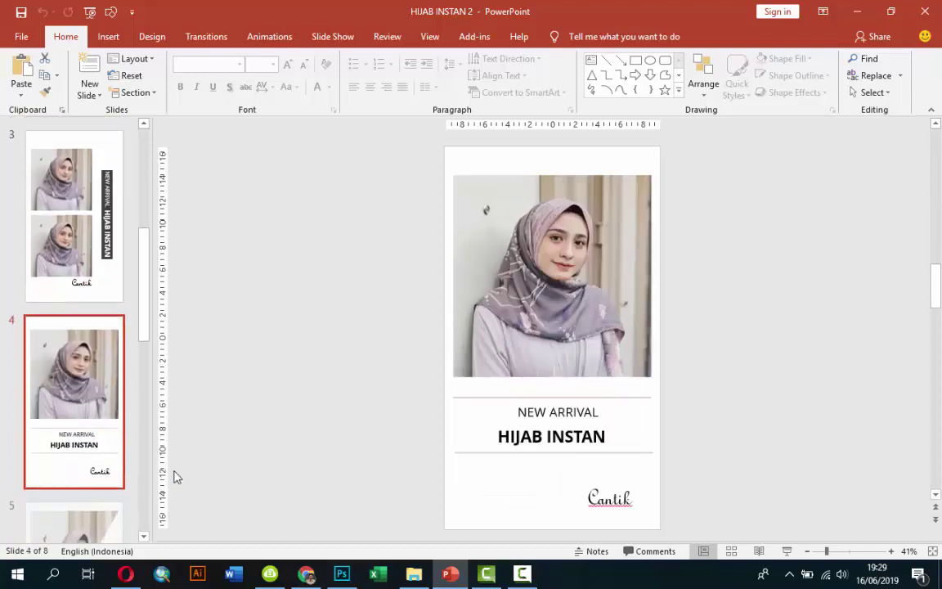
pyautogui.scroll(-1, 188, 477)
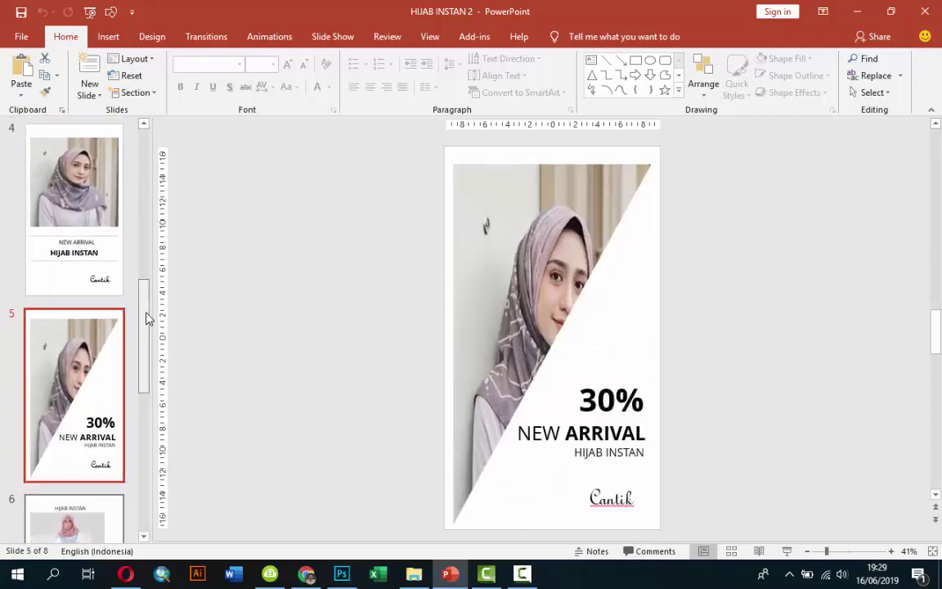
pyautogui.moveTo(143, 324); pyautogui.dragTo(145, 166)
pyautogui.scroll(4, 171, 233)
pyautogui.click(85, 344)
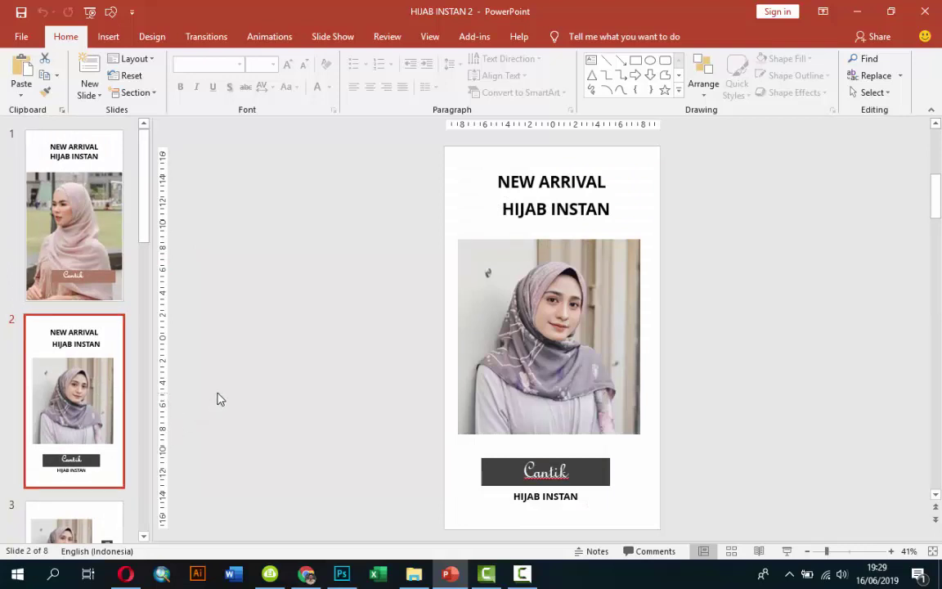
pyautogui.scroll(-1, 106, 434)
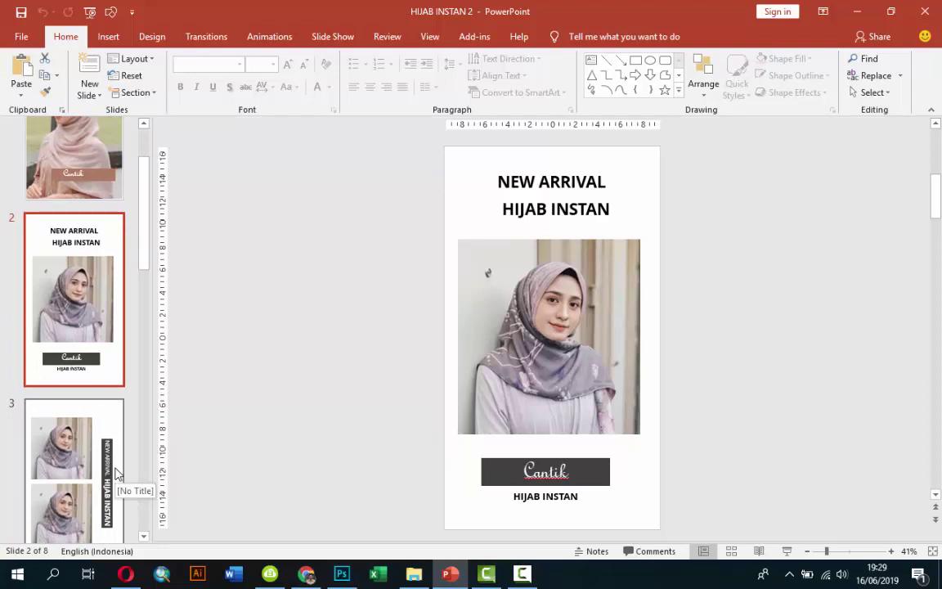
pyautogui.scroll(1, 109, 190)
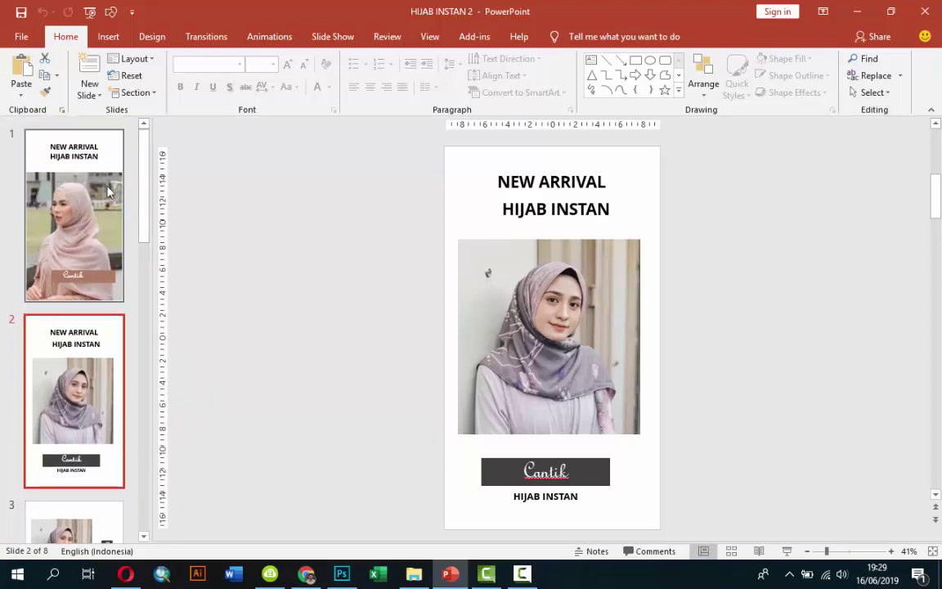
pyautogui.click(109, 191)
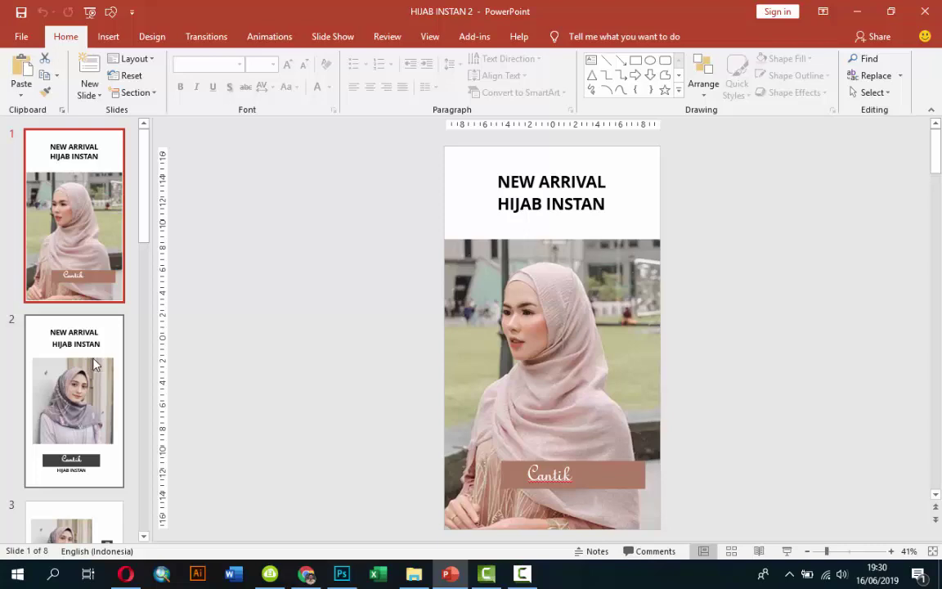
# Review the deck again down to slide 8 and come back to slide 1.
pyautogui.click(83, 323)
pyautogui.scroll(-5, 104, 469)
pyautogui.scroll(-3, 99, 466)
pyautogui.scroll(-3, 96, 470)
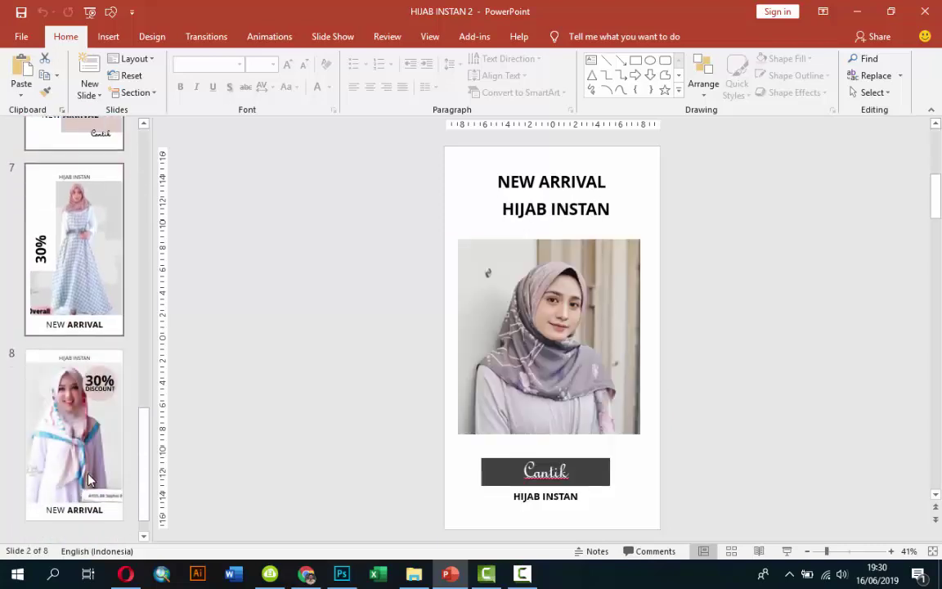
pyautogui.click(92, 462)
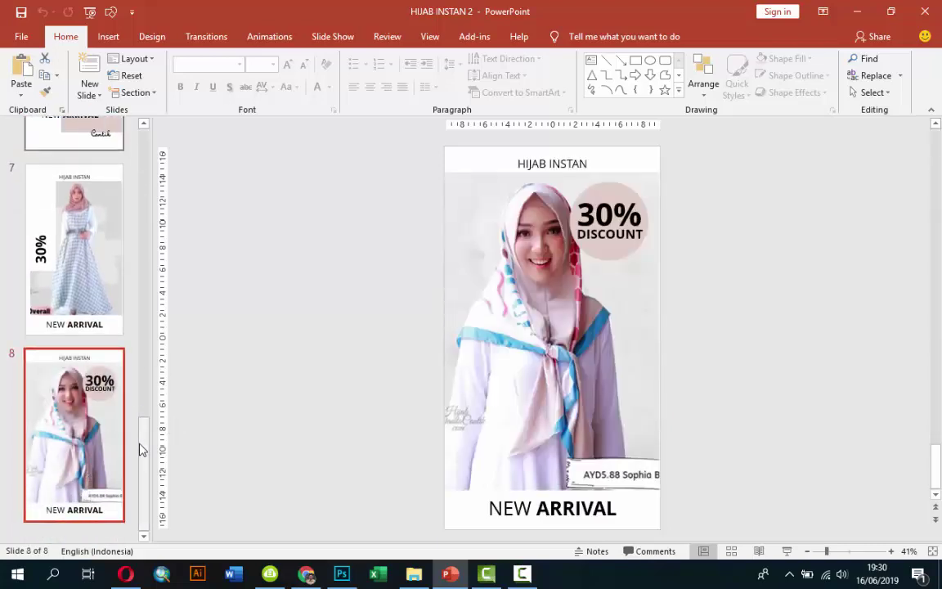
pyautogui.moveTo(155, 429); pyautogui.dragTo(162, 154)
pyautogui.click(63, 172)
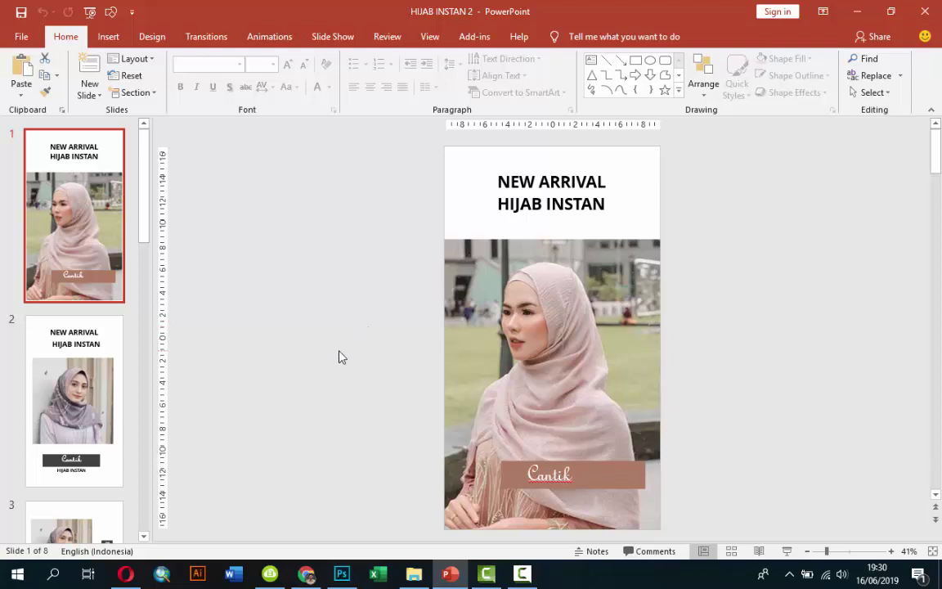
pyautogui.click(76, 322)
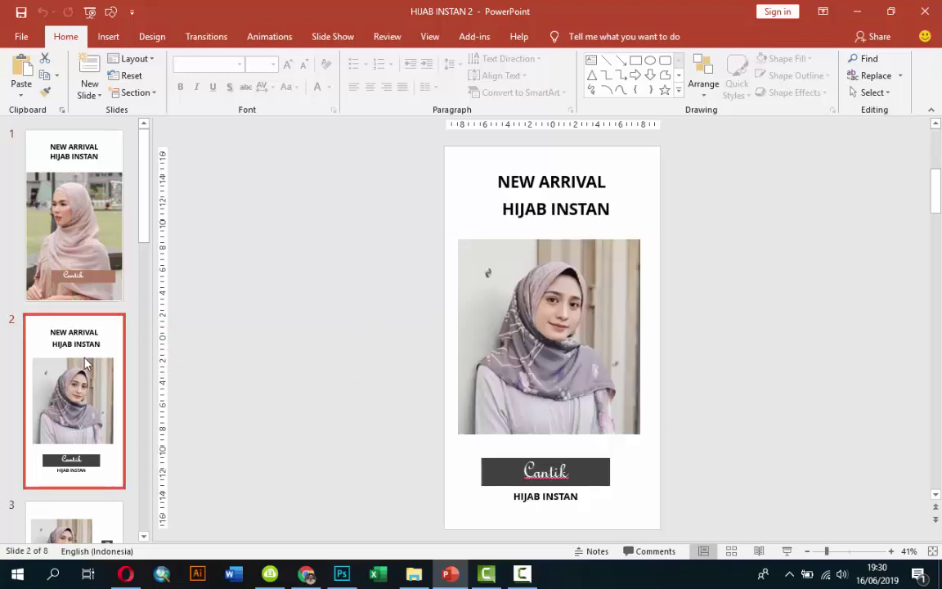
pyautogui.press('Down')
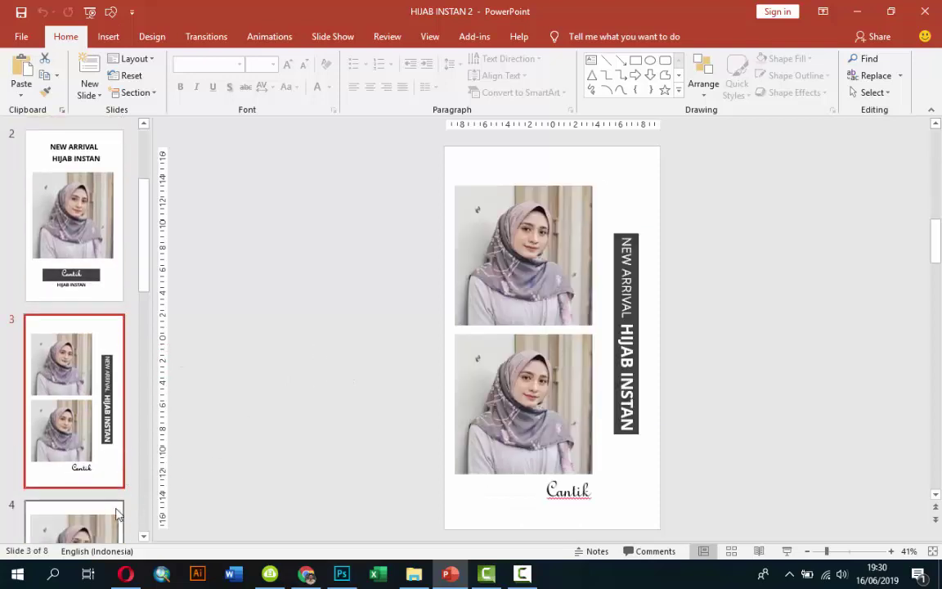
pyautogui.press('Down')
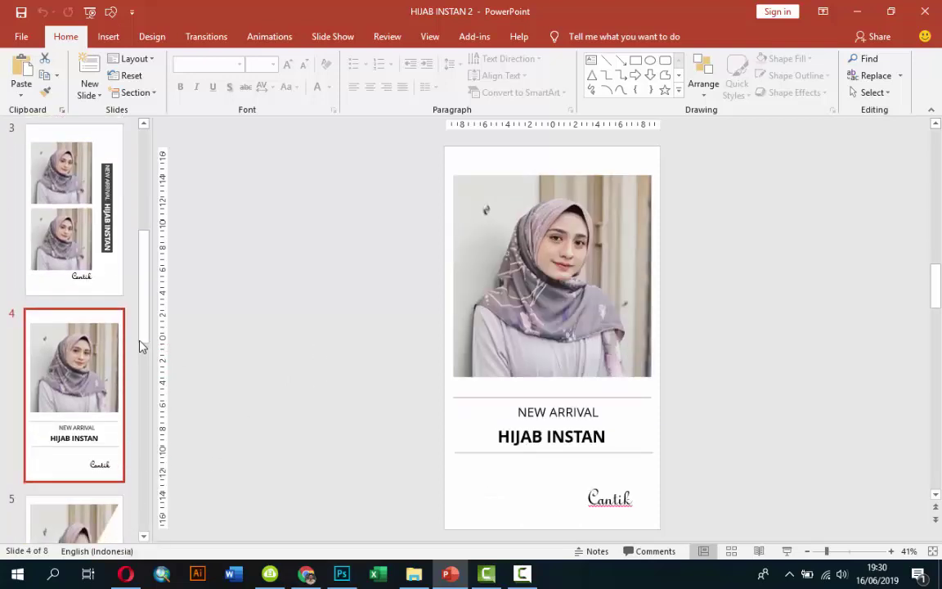
pyautogui.moveTo(144, 292); pyautogui.dragTo(144, 186)
pyautogui.click(105, 203)
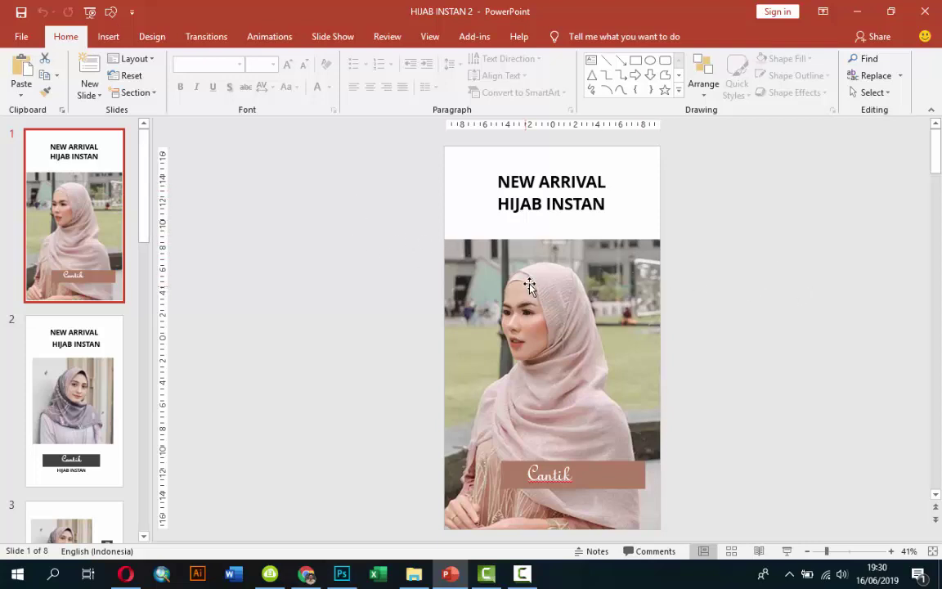
# Select slide 1's photo and show its Format Picture Fill & Line settings.
pyautogui.click(572, 278)
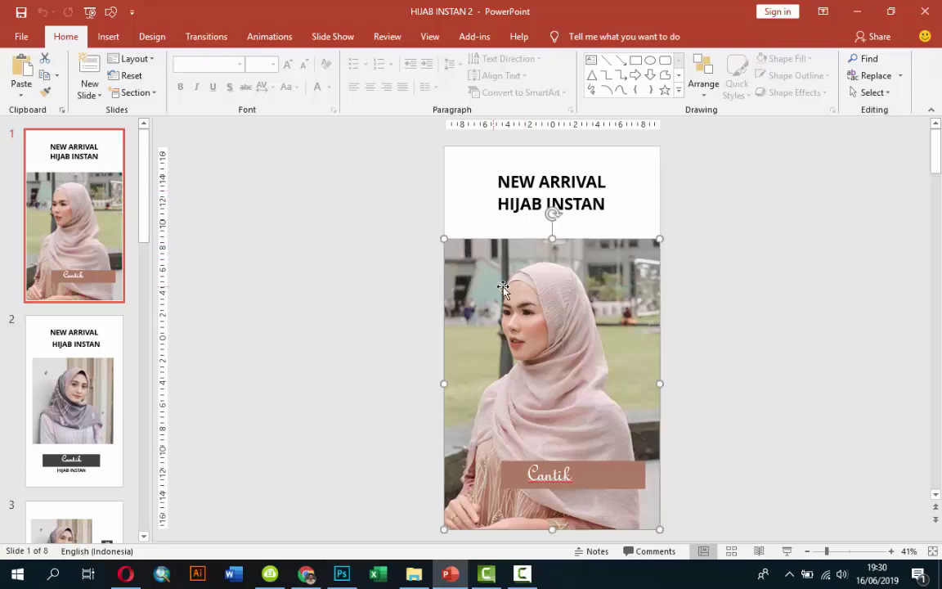
pyautogui.click(575, 211)
pyautogui.click(560, 474)
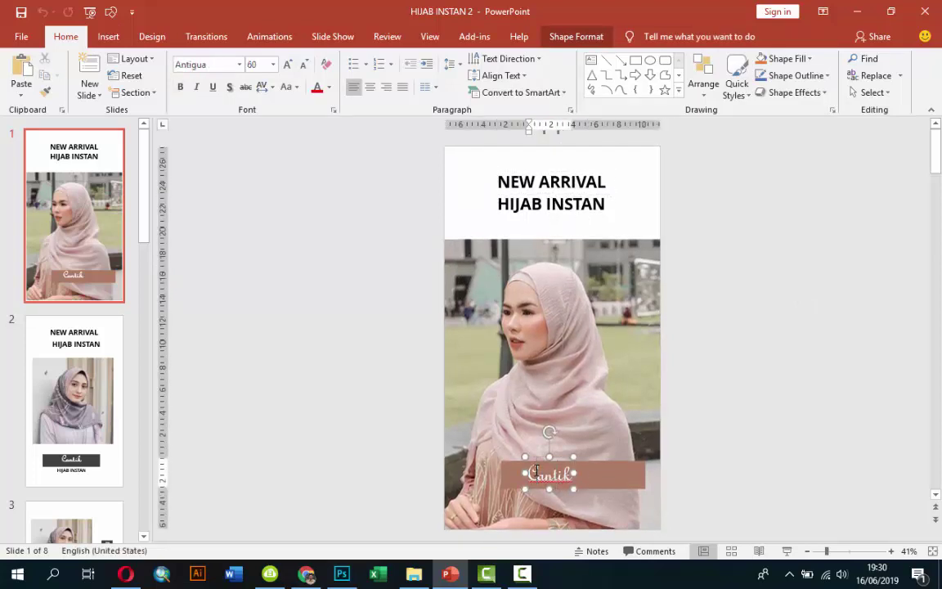
pyautogui.click(723, 305)
pyautogui.click(525, 242)
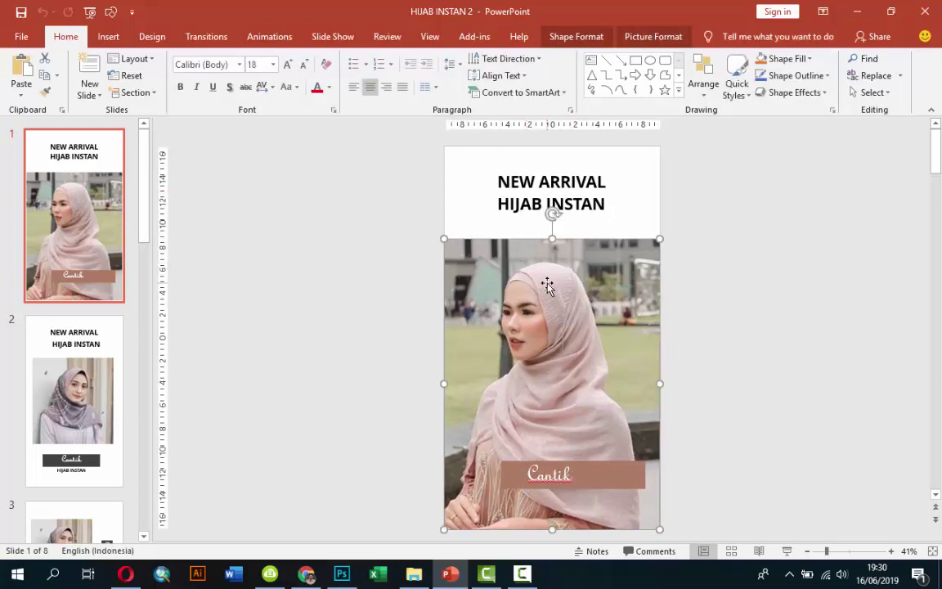
pyautogui.rightClick(548, 239)
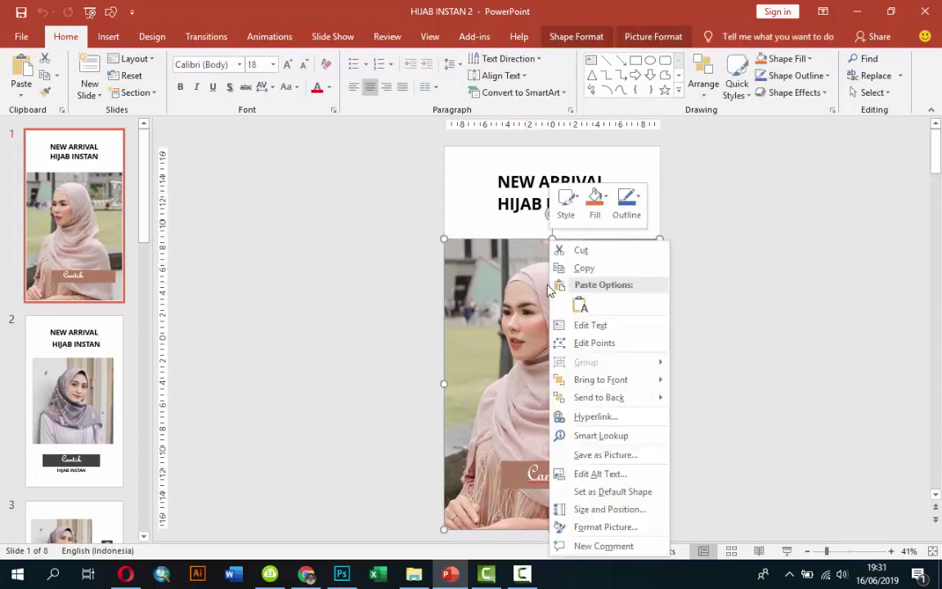
pyautogui.press('Escape')
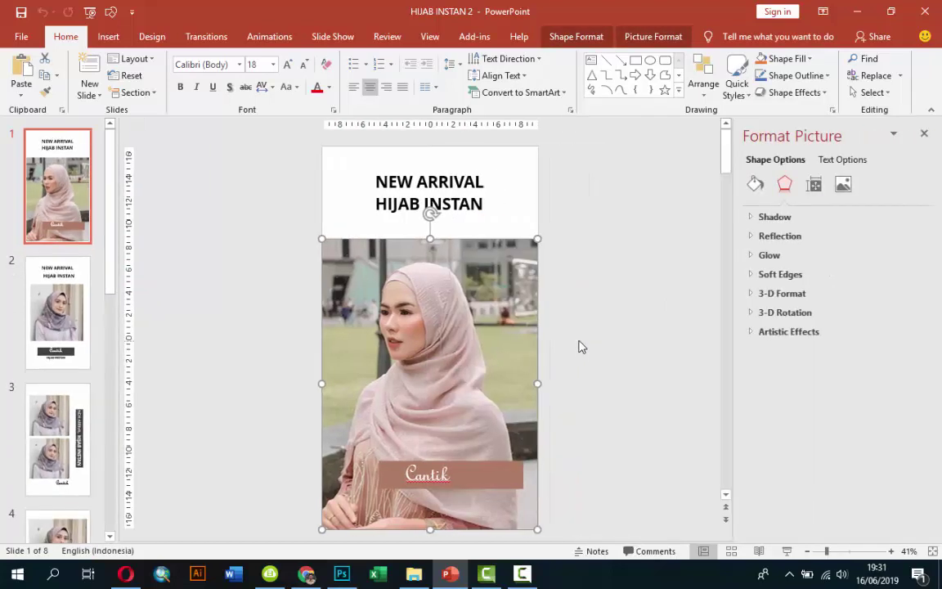
pyautogui.click(754, 184)
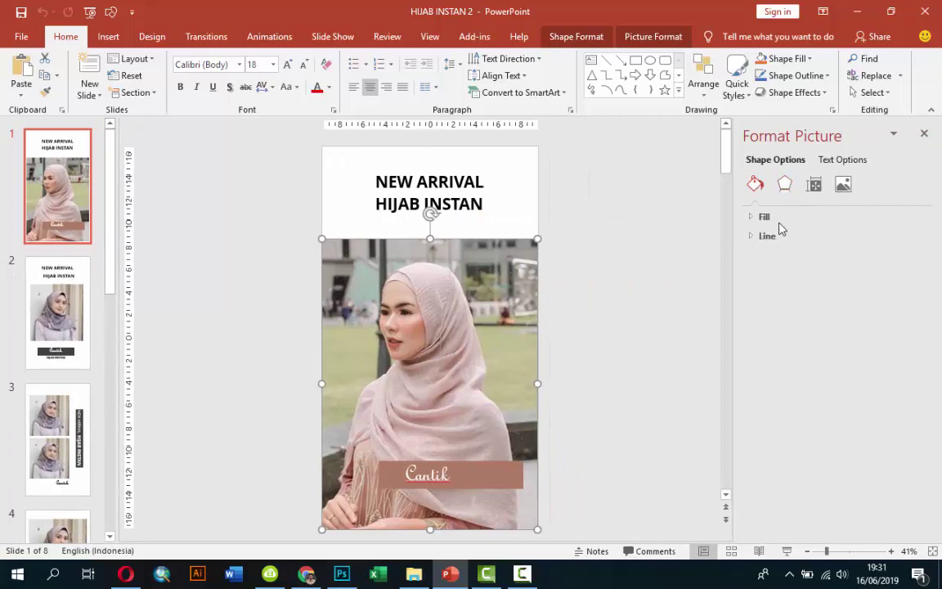
# Use the hijab 4 image from IMAGE > hijab as slide 1's photo picture fill.
pyautogui.click(752, 218)
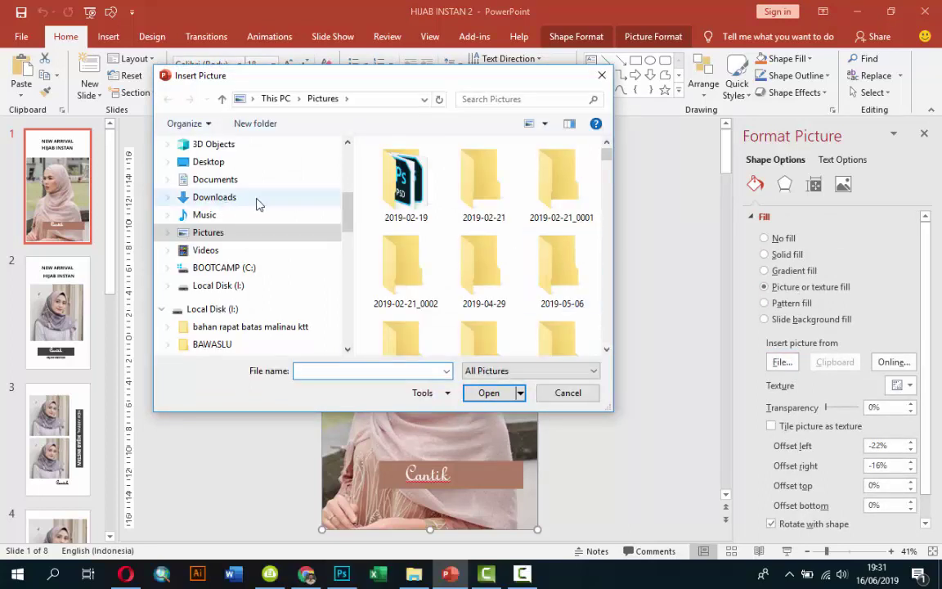
pyautogui.moveTo(347, 211); pyautogui.dragTo(347, 313)
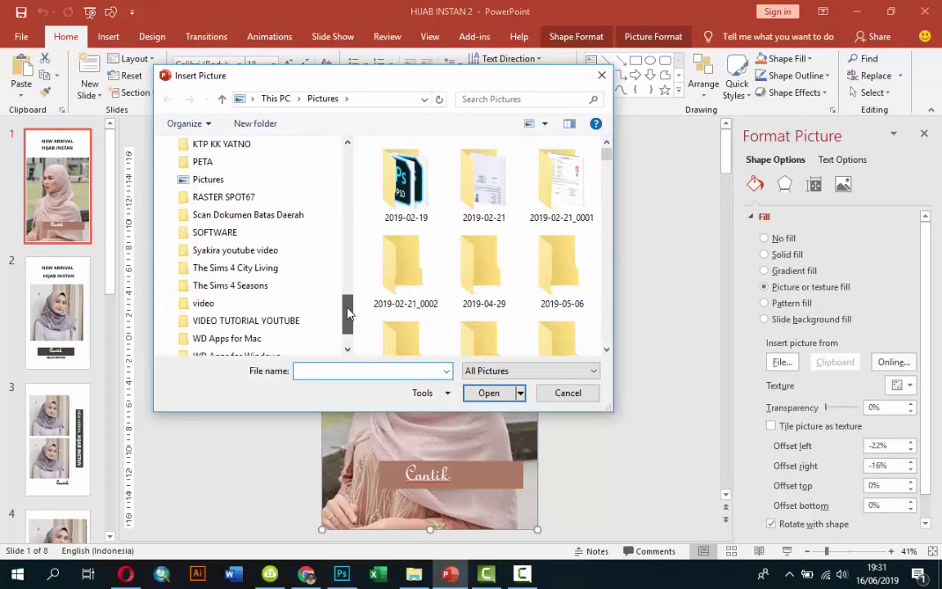
pyautogui.click(288, 320)
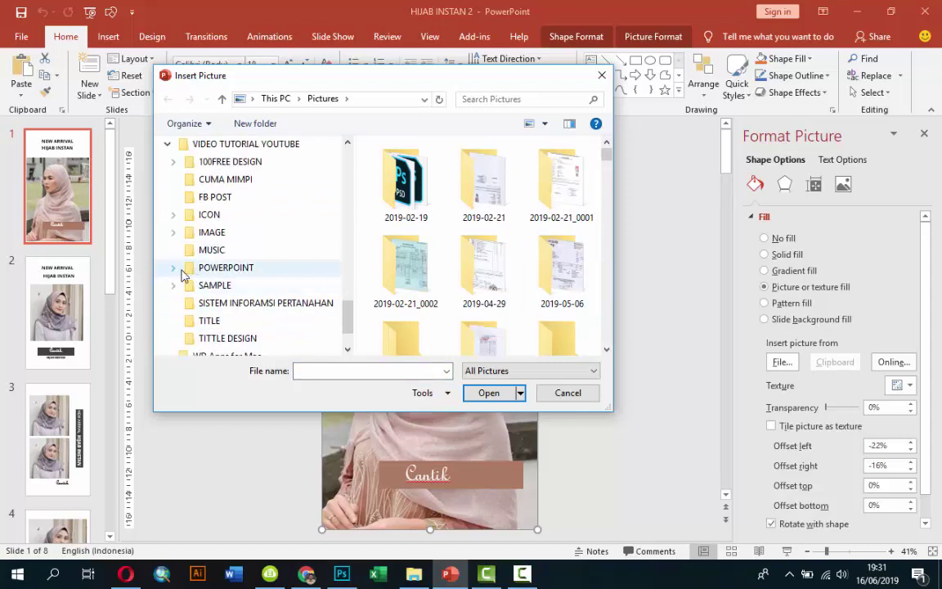
pyautogui.click(175, 234)
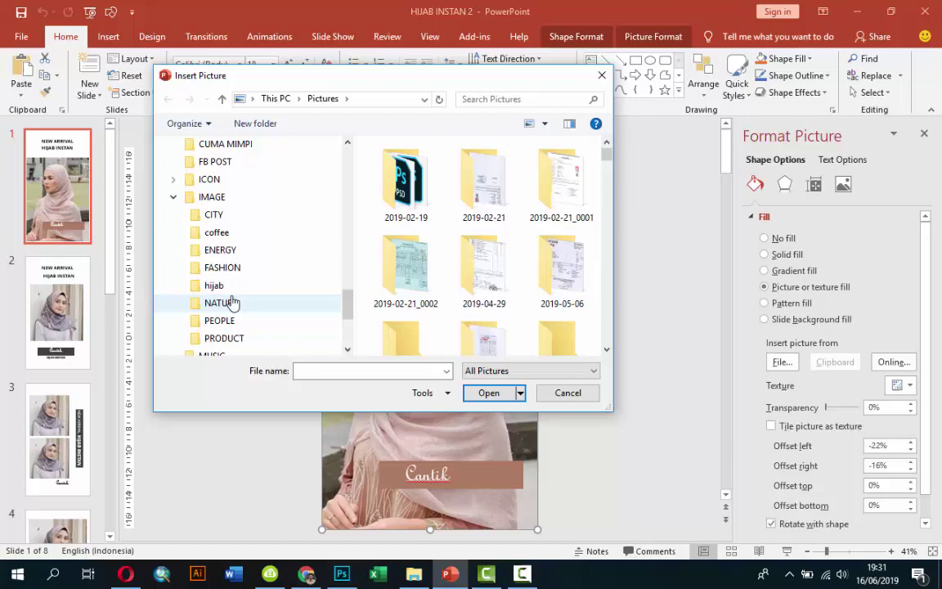
pyautogui.click(214, 285)
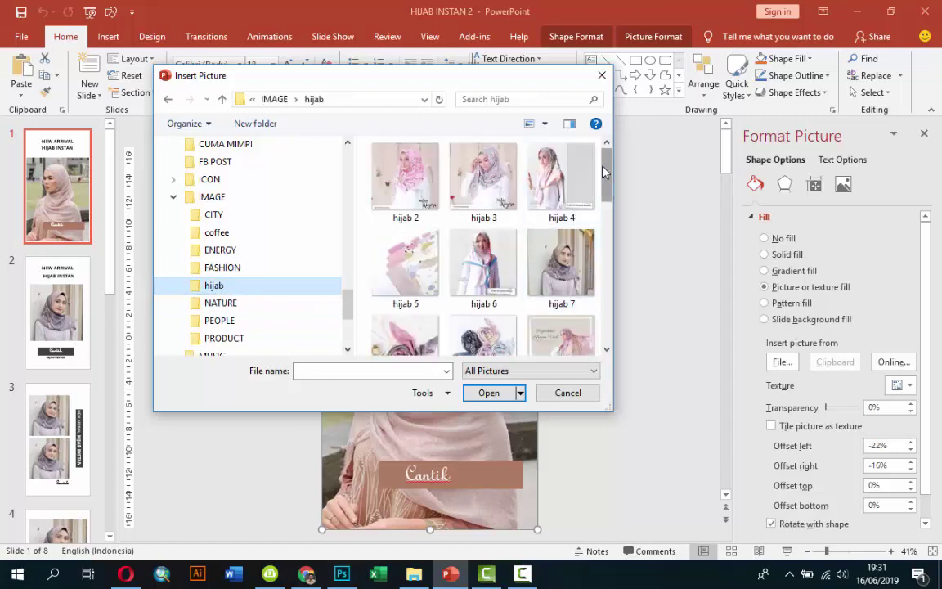
pyautogui.moveTo(602, 181); pyautogui.dragTo(602, 185)
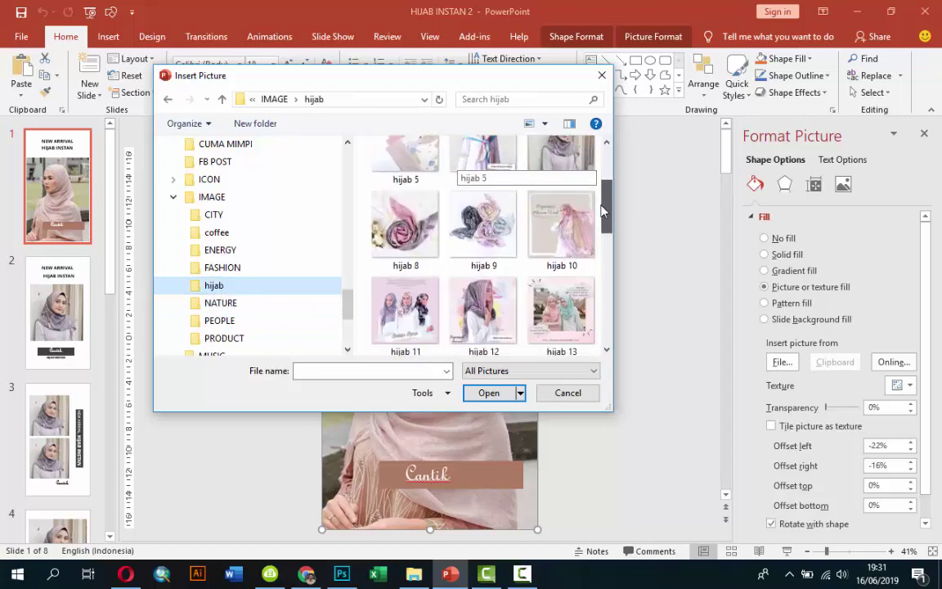
pyautogui.click(561, 173)
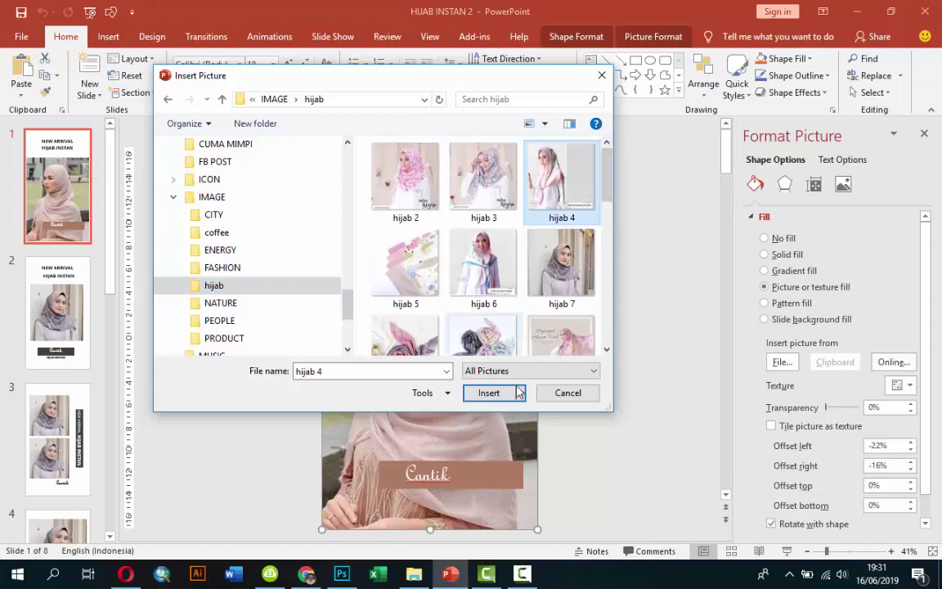
pyautogui.click(489, 393)
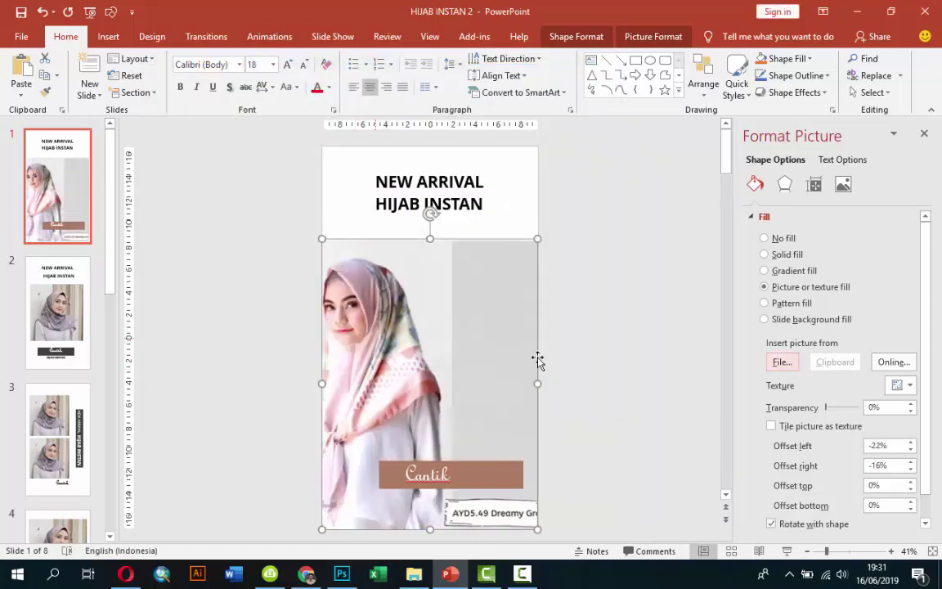
# Set the picture fill's right offset to -48% to reposition the model.
pyautogui.click(911, 442)
pyautogui.click(911, 443)
pyautogui.click(911, 443)
pyautogui.click(911, 442)
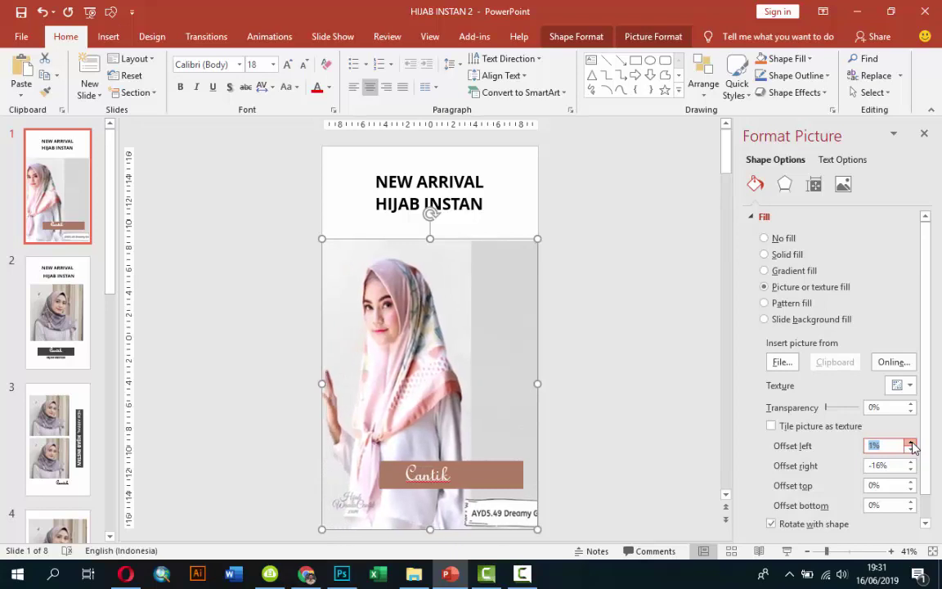
pyautogui.click(911, 443)
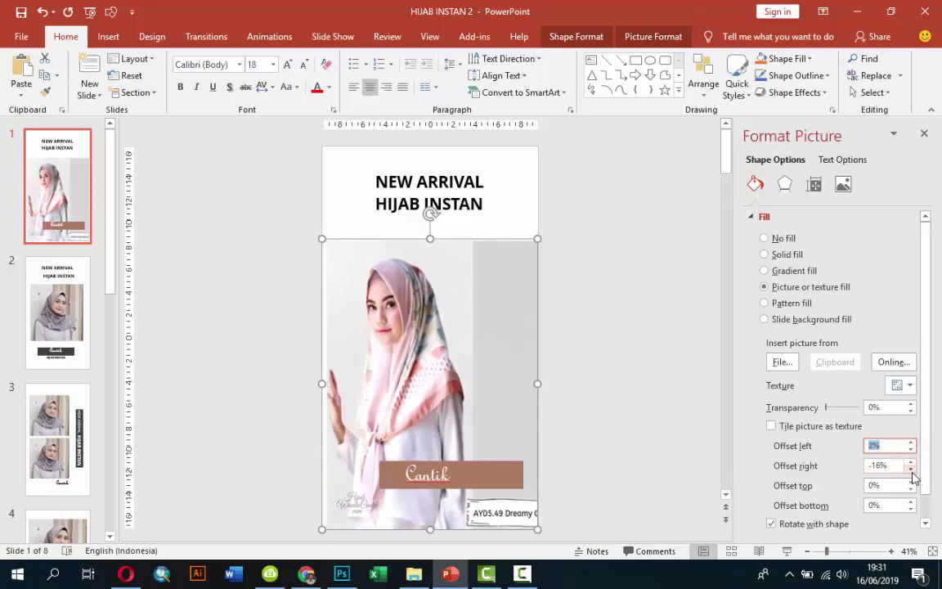
pyautogui.click(910, 469)
pyautogui.moveTo(912, 473); pyautogui.dragTo(913, 478)
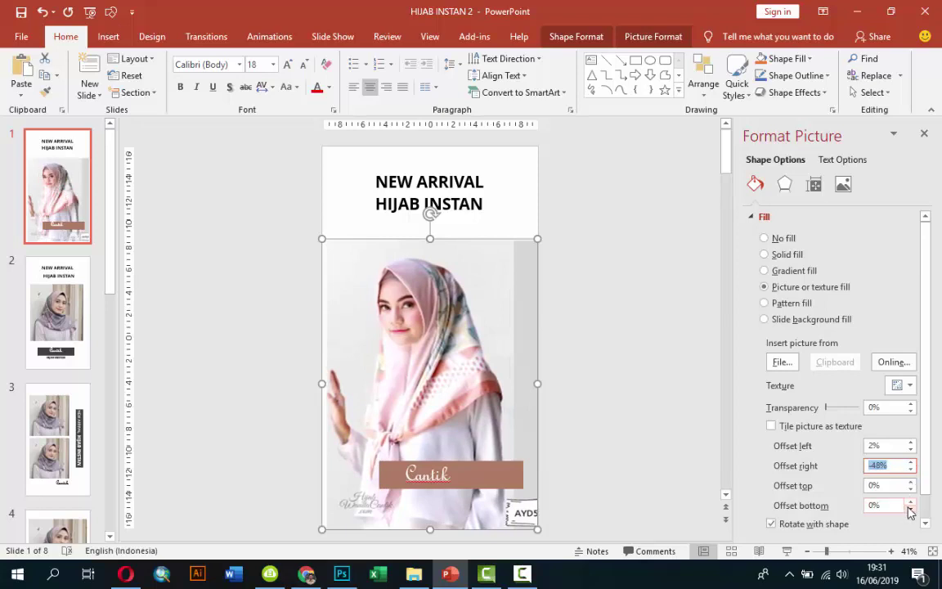
# Set the bottom offset to -3%, make the top offset slightly negative, and close Format Picture.
pyautogui.click(910, 502)
pyautogui.moveTo(911, 508); pyautogui.dragTo(911, 507)
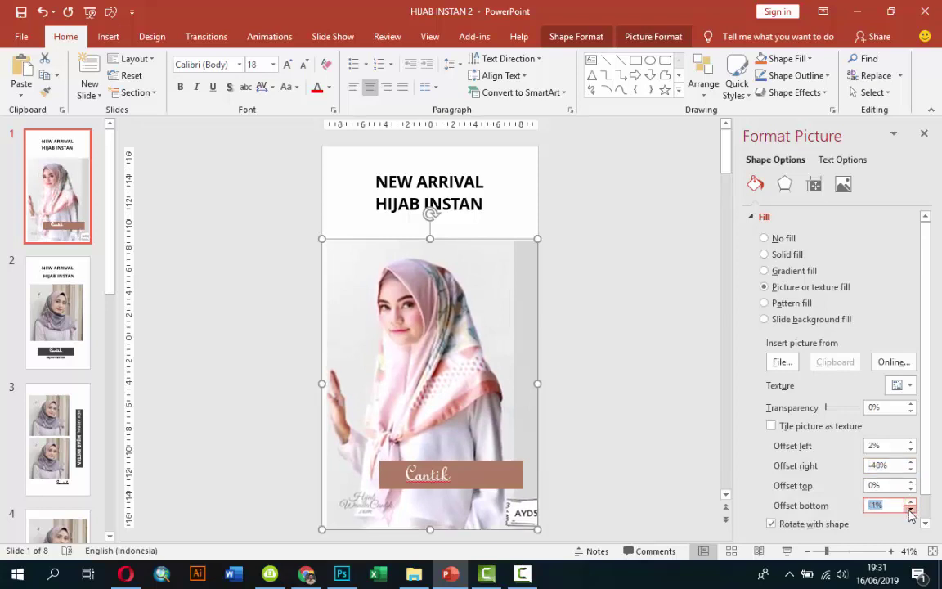
pyautogui.click(910, 489)
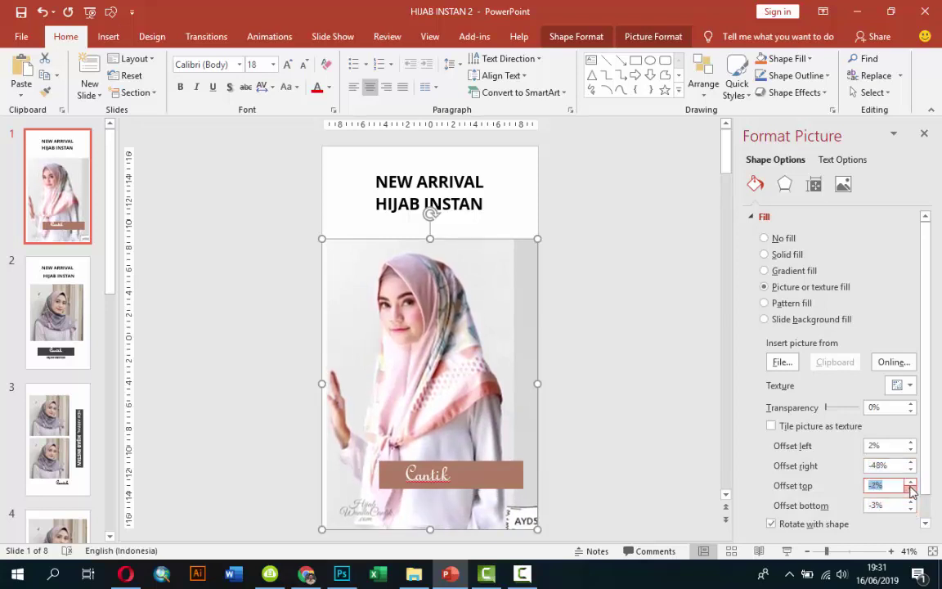
pyautogui.click(688, 386)
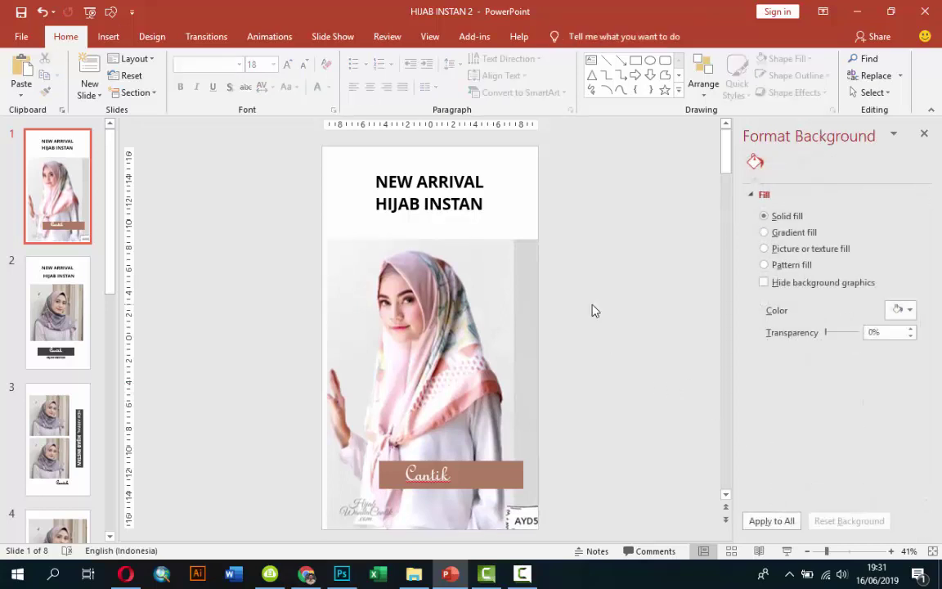
pyautogui.click(497, 354)
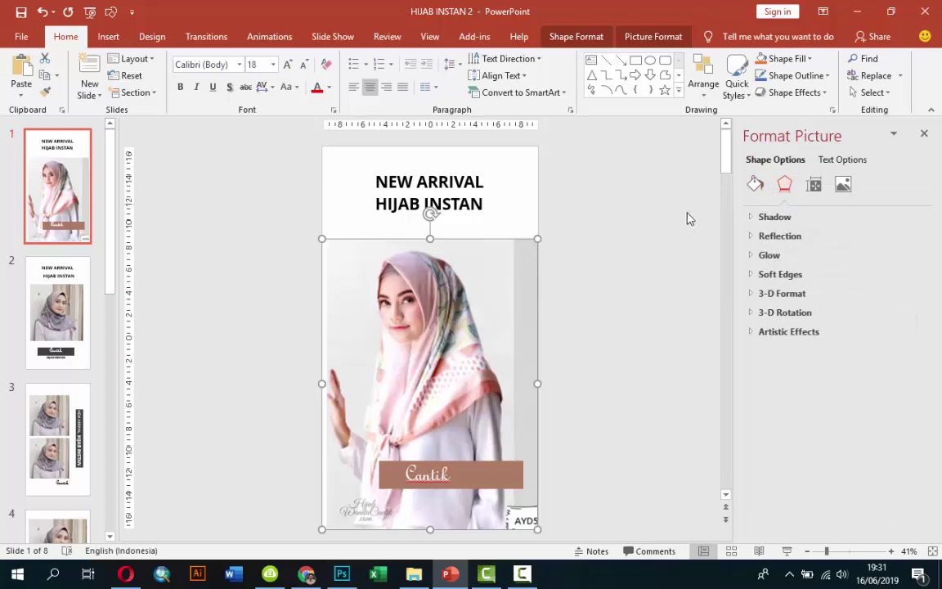
pyautogui.click(925, 135)
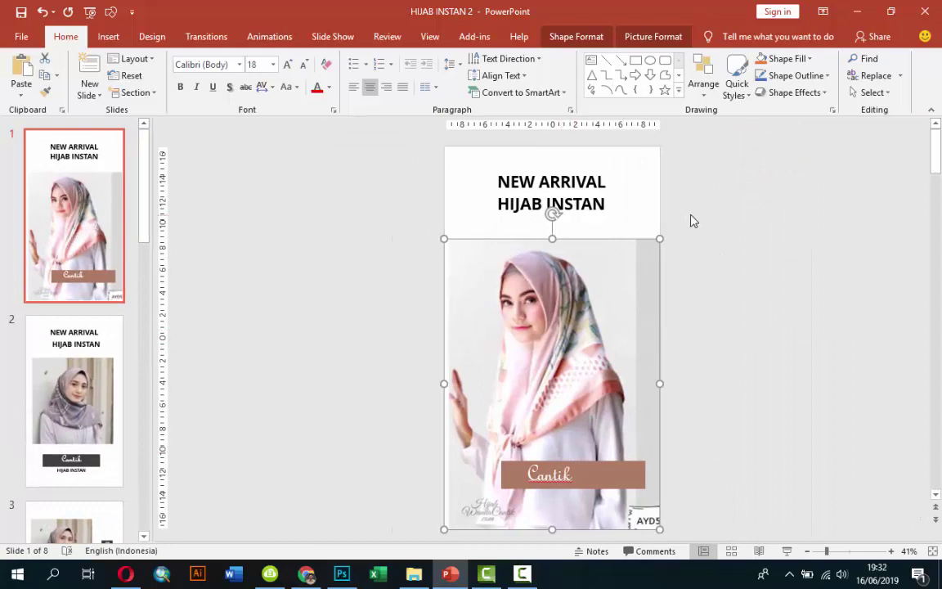
# Add a Grow/Shrink emphasis to slide 1's photo, starting With Previous, with the Animation Pane shown.
pyautogui.click(285, 46)
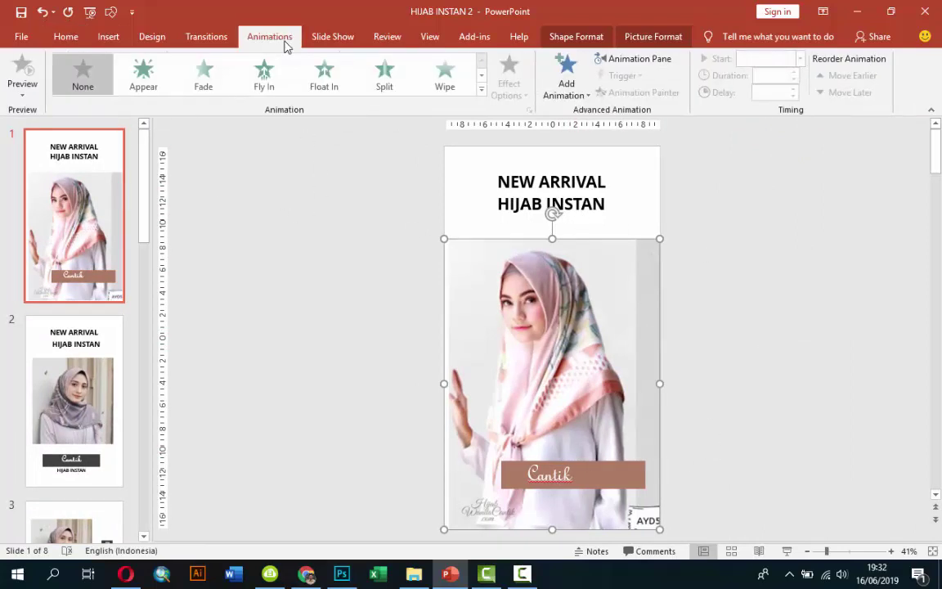
pyautogui.click(634, 59)
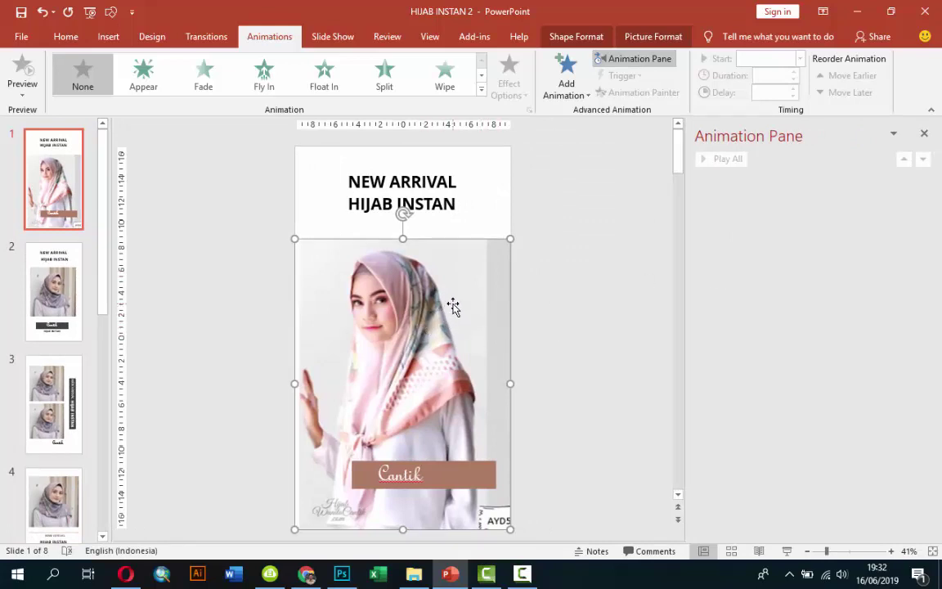
pyautogui.click(568, 75)
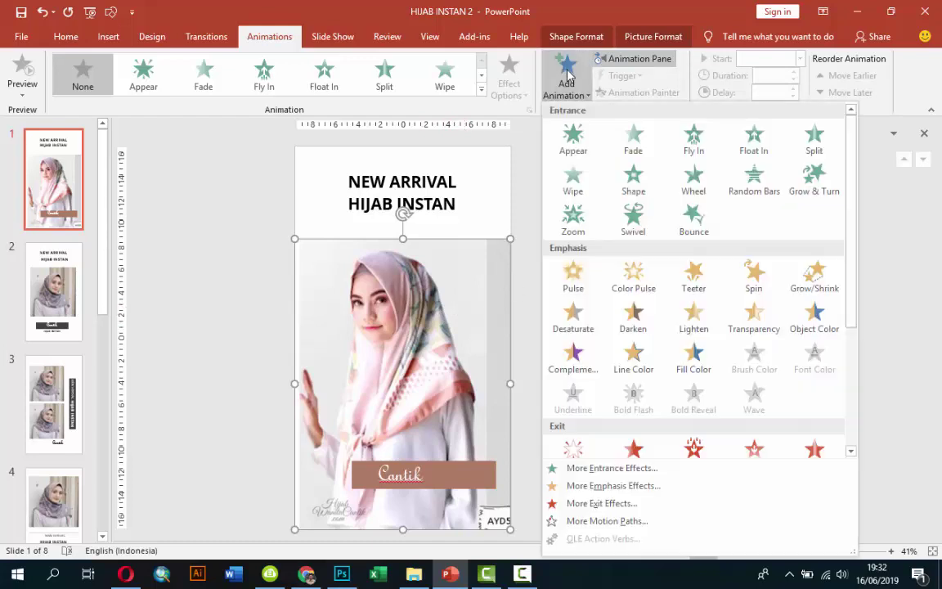
pyautogui.click(804, 286)
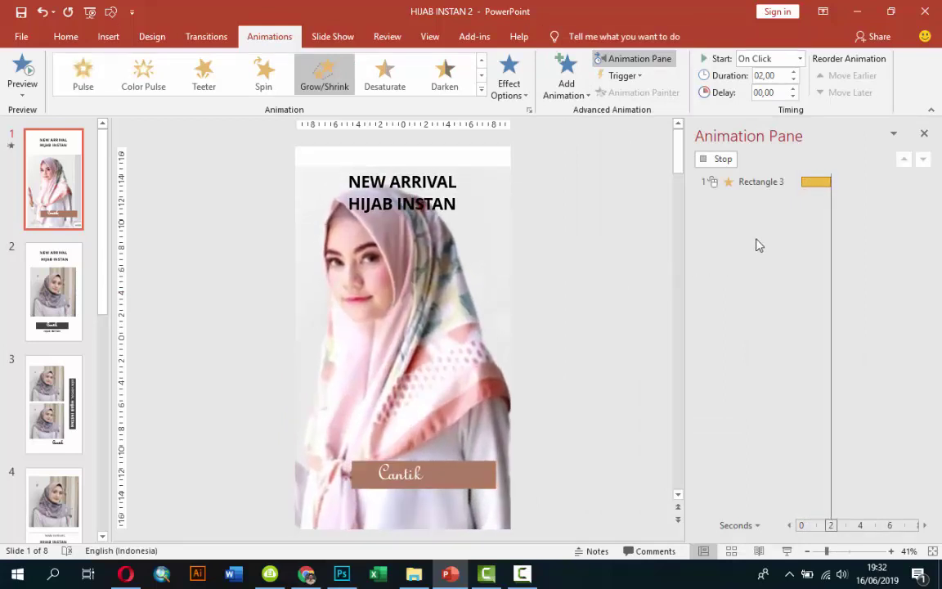
pyautogui.click(742, 183)
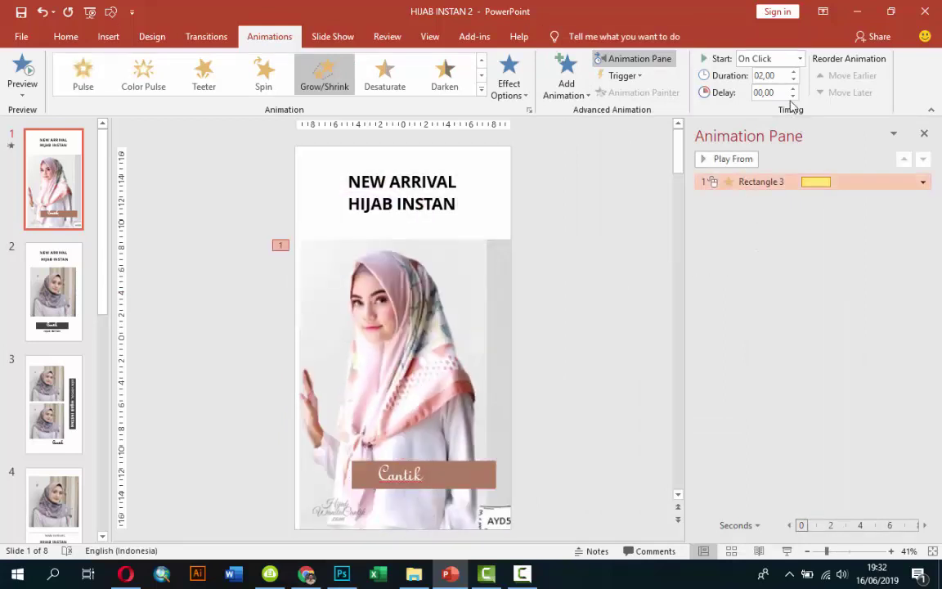
pyautogui.click(801, 59)
pyautogui.click(769, 88)
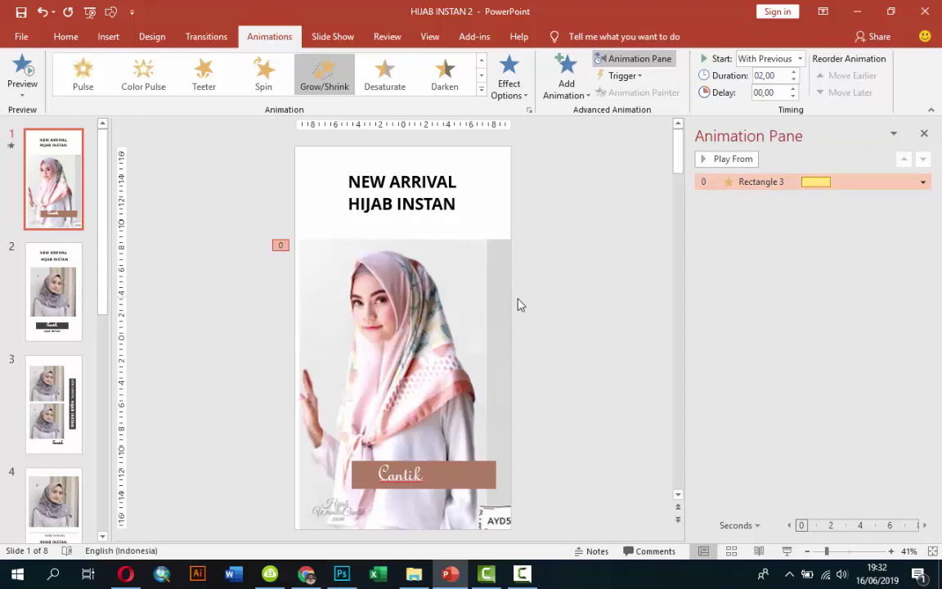
pyautogui.click(402, 203)
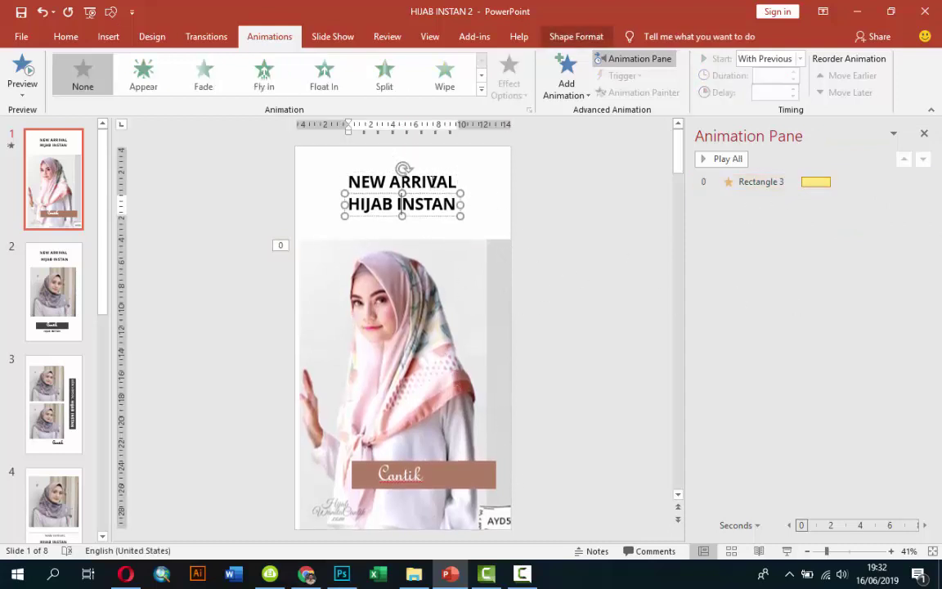
# Give the NEW ARRIVAL HIJAB INSTAN title a Fly In from Left, With Previous, 0.25 s, 0.5 s delay.
pyautogui.click(431, 177)
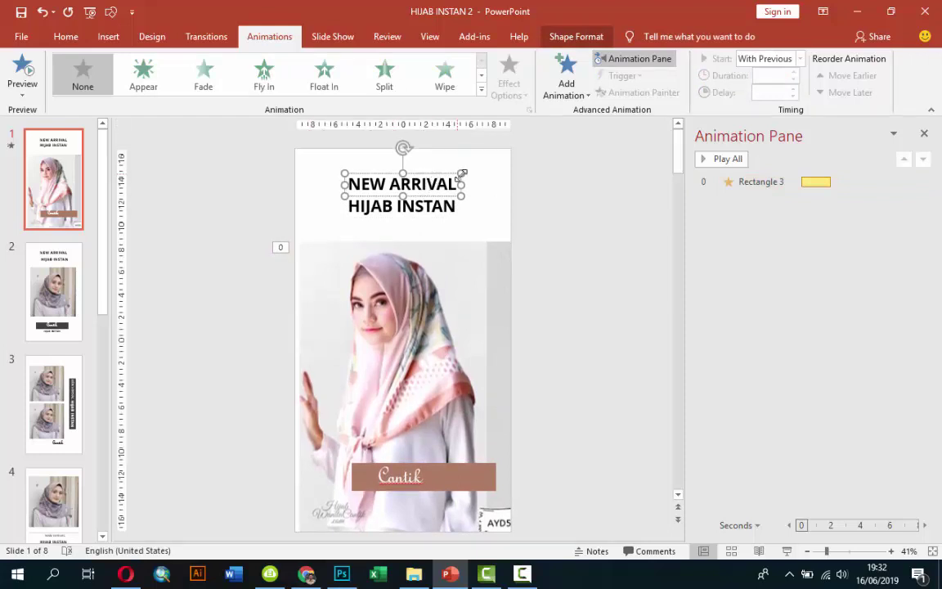
pyautogui.click(553, 91)
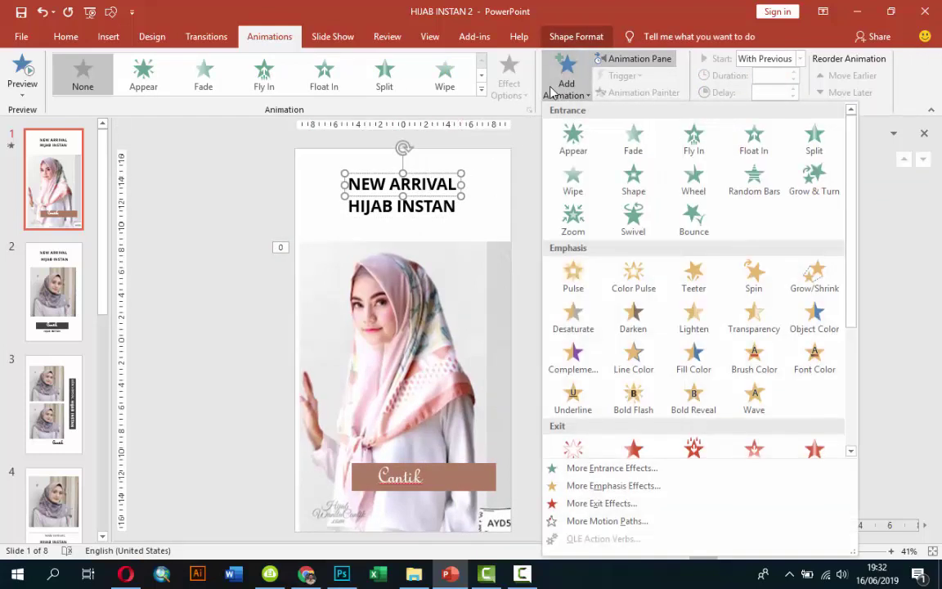
pyautogui.click(693, 141)
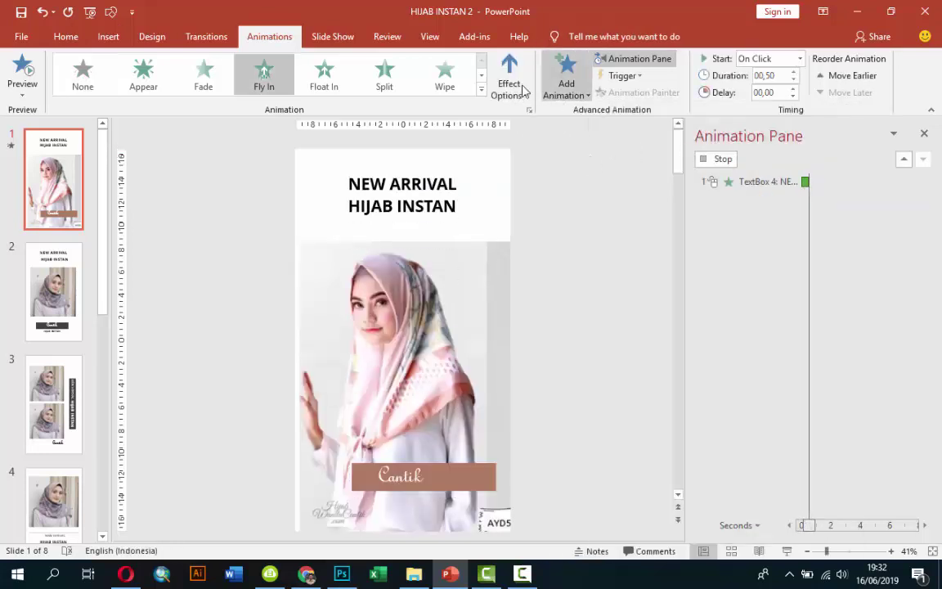
pyautogui.click(509, 82)
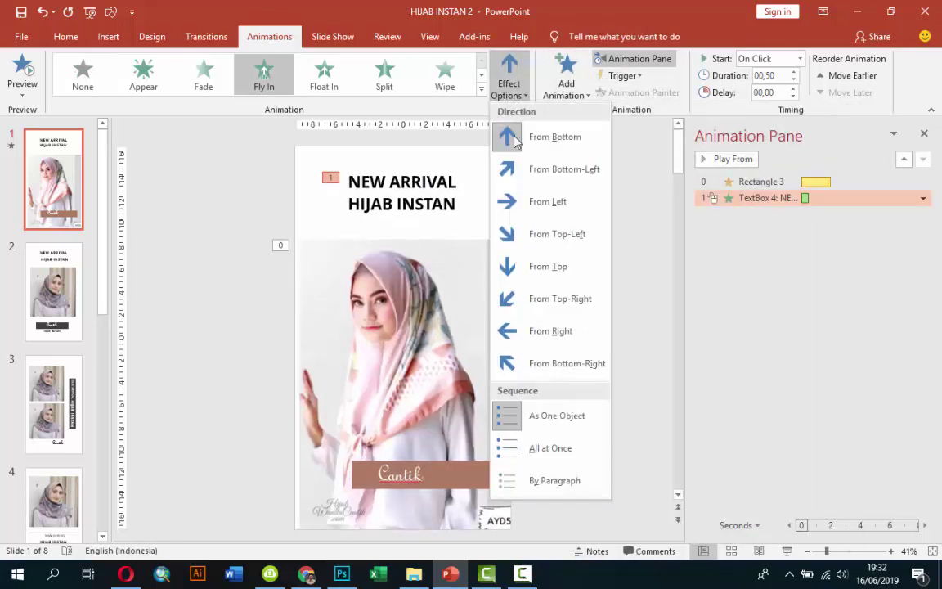
pyautogui.click(515, 202)
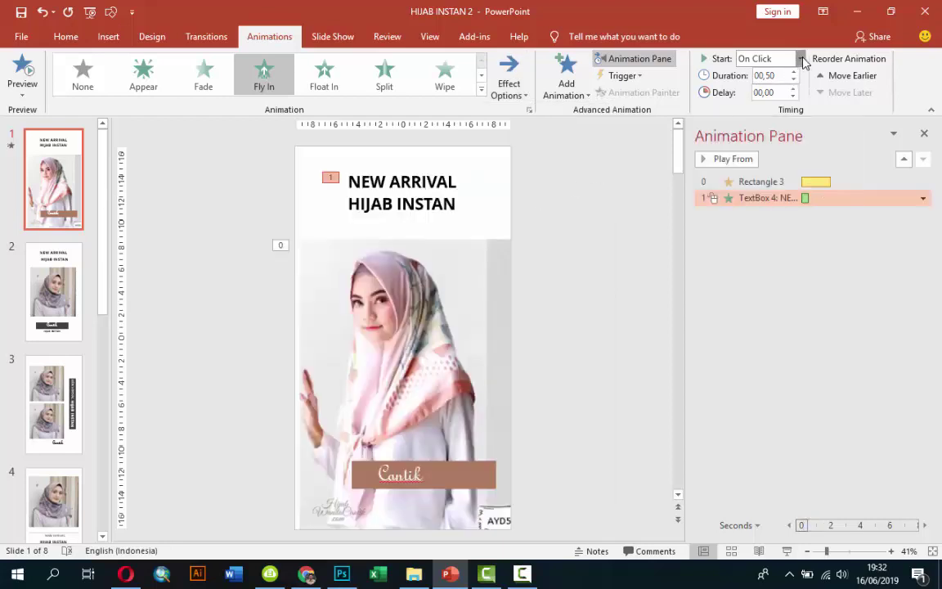
pyautogui.click(800, 59)
pyautogui.click(786, 88)
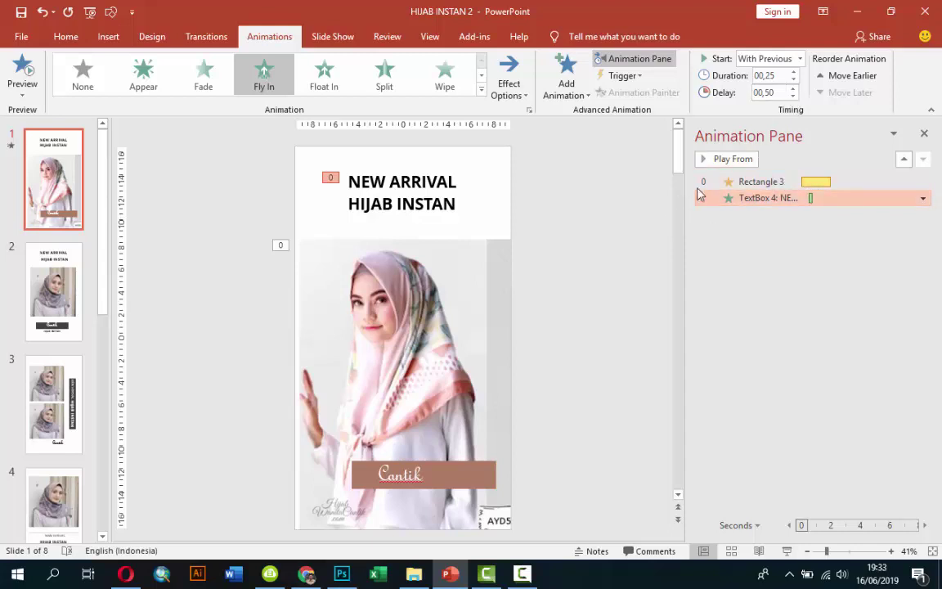
pyautogui.click(728, 182)
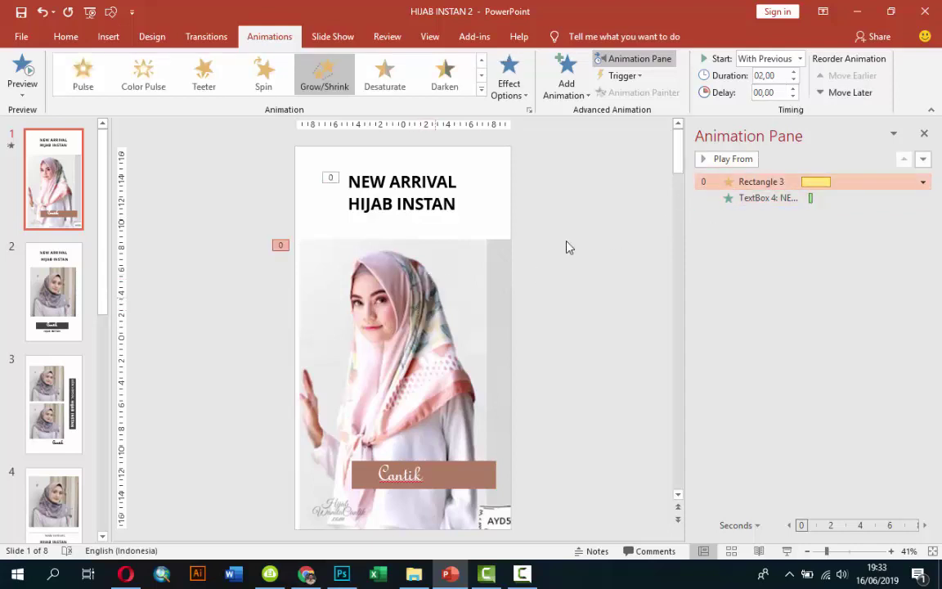
# Preview slide 1's animations and reselect the photo.
pyautogui.click(727, 160)
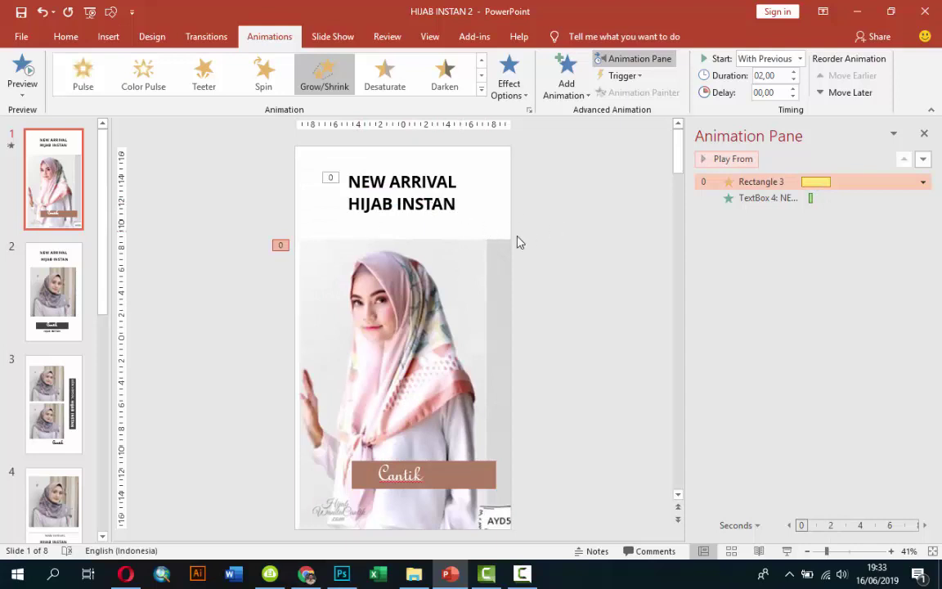
pyautogui.click(524, 578)
pyautogui.click(870, 504)
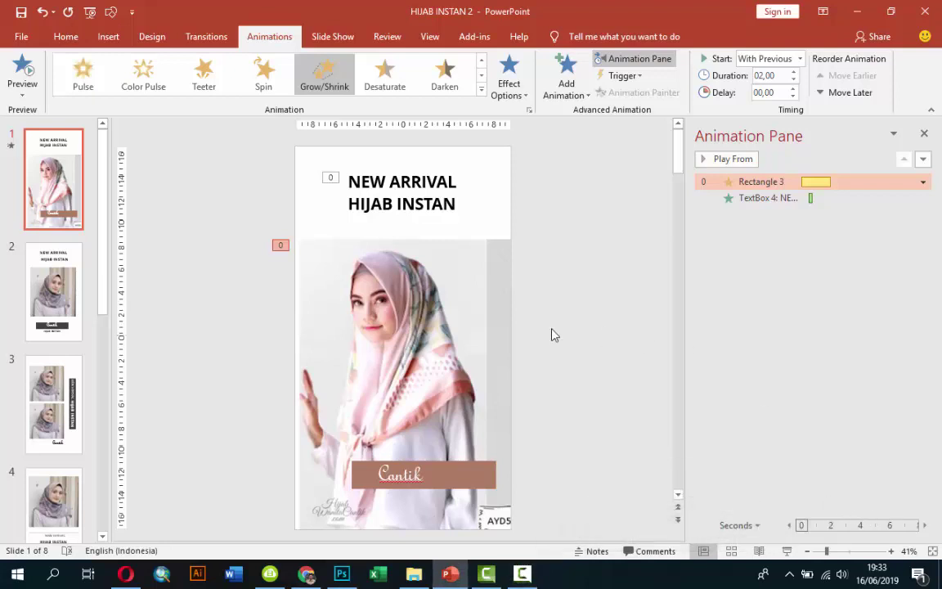
pyautogui.click(455, 331)
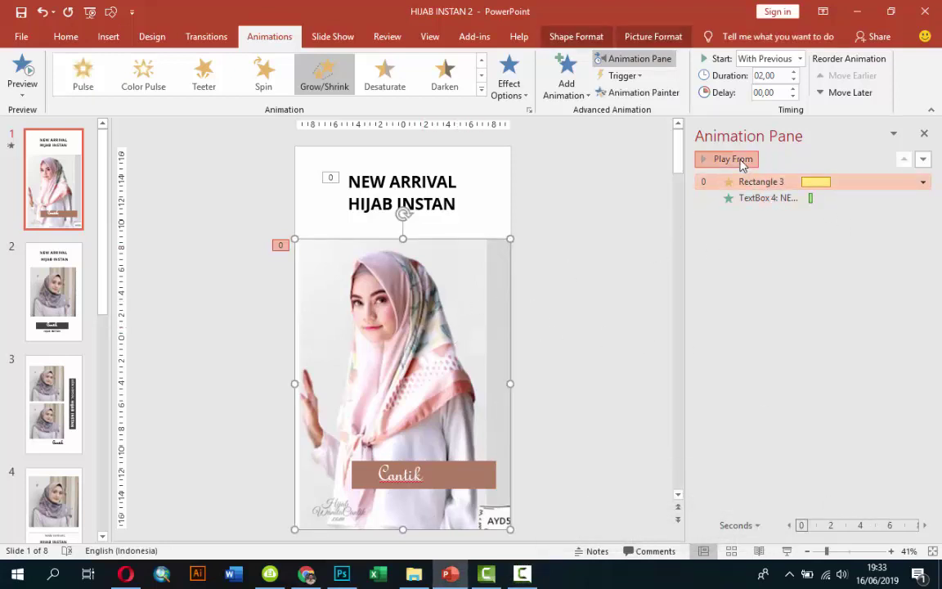
pyautogui.click(724, 159)
# Set the photo's Grow/Shrink size to a custom 130% in Effect Options.
pyautogui.rightClick(767, 182)
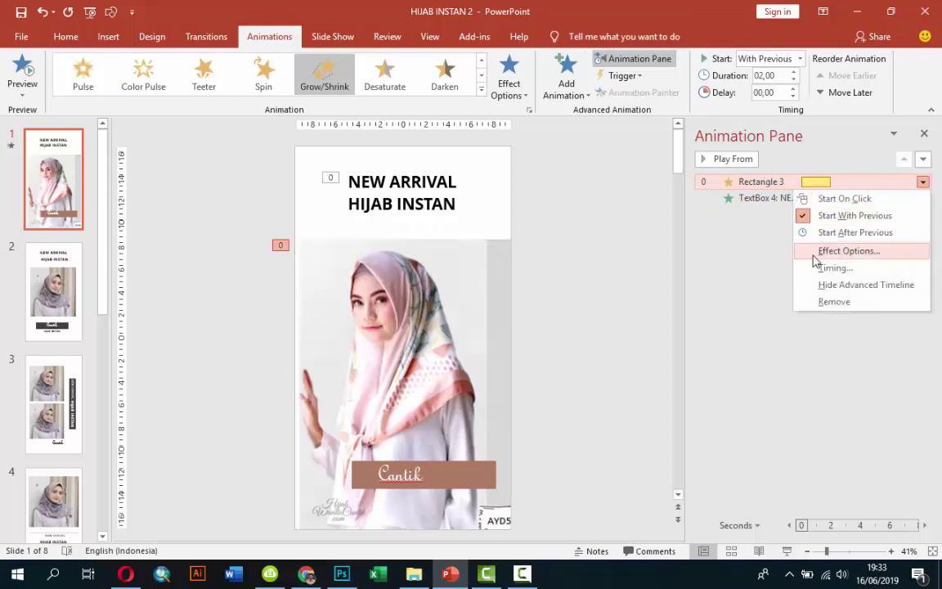
pyautogui.click(842, 251)
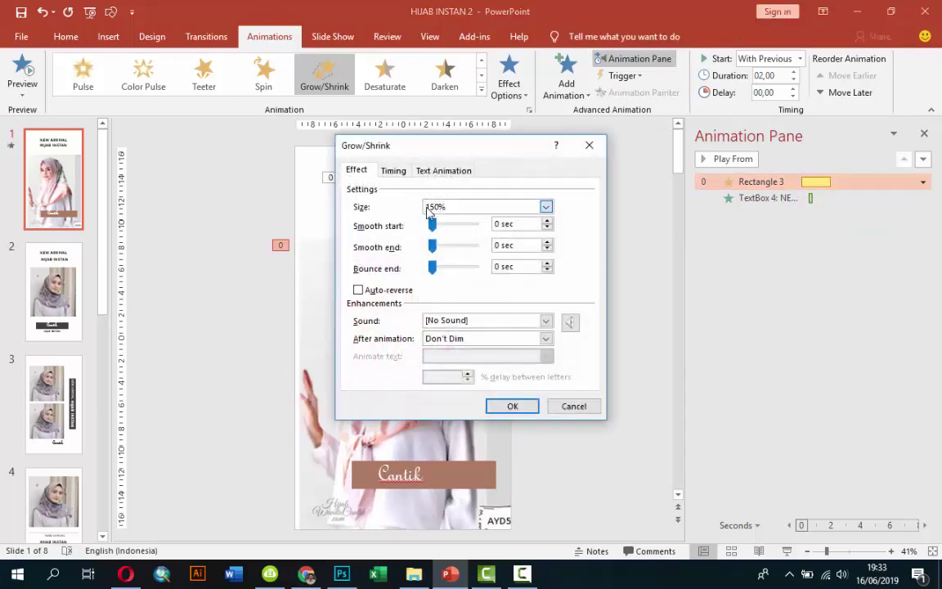
pyautogui.click(430, 206)
pyautogui.click(504, 290)
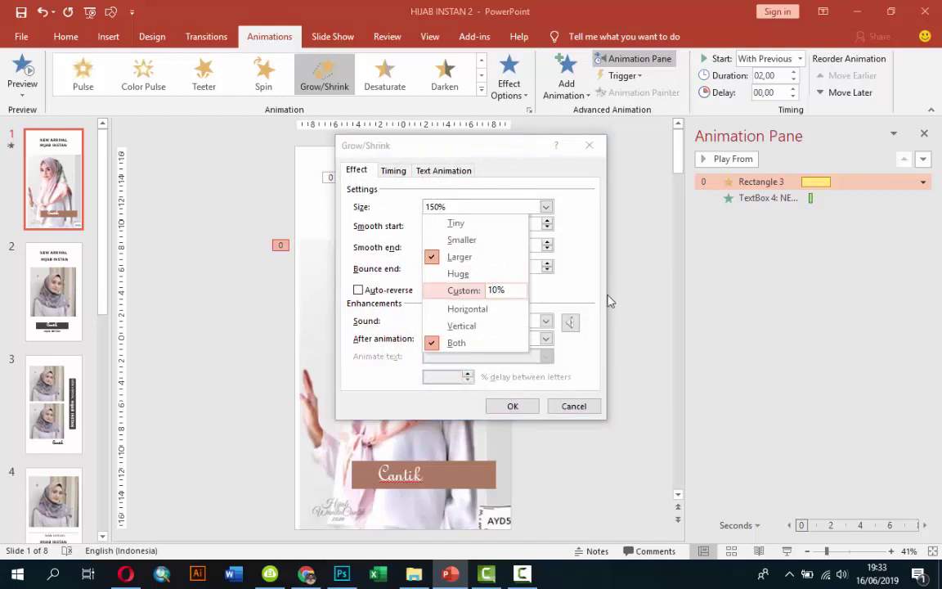
pyautogui.write('3')
pyautogui.press('Tab')
pyautogui.click(514, 405)
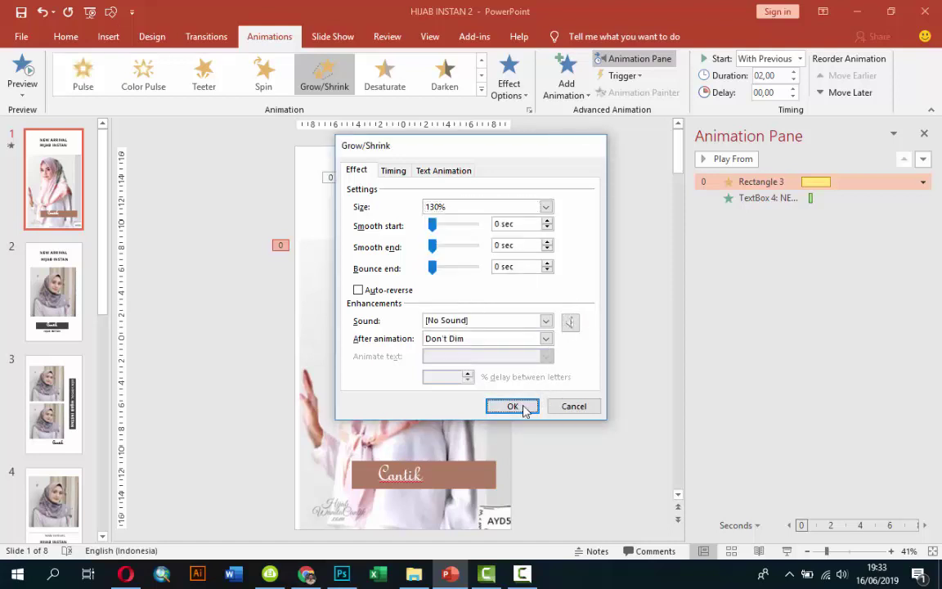
pyautogui.click(514, 406)
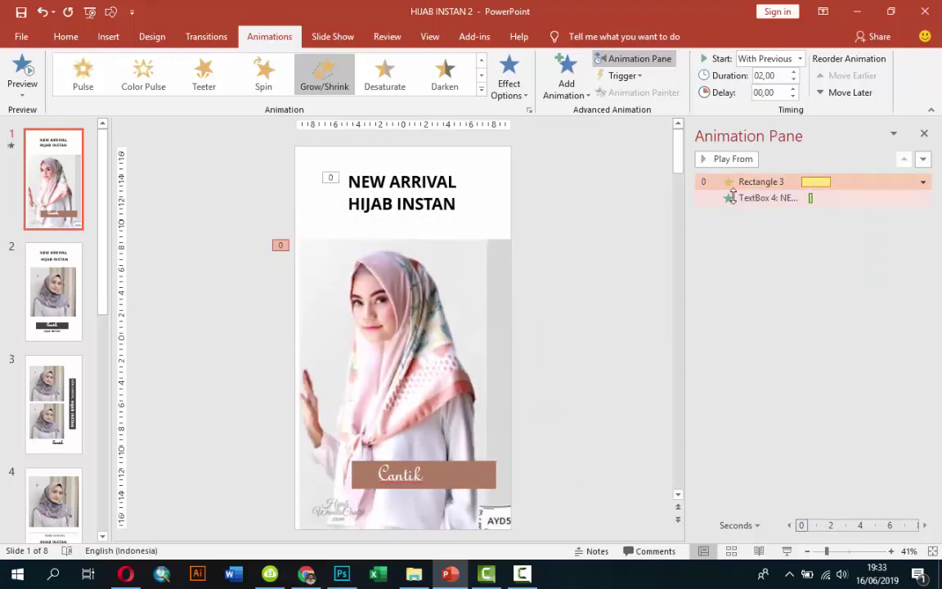
# Add a Fly In from Right to the HIJAB INSTAN line, With Previous, lasting 0.25 s.
pyautogui.click(461, 205)
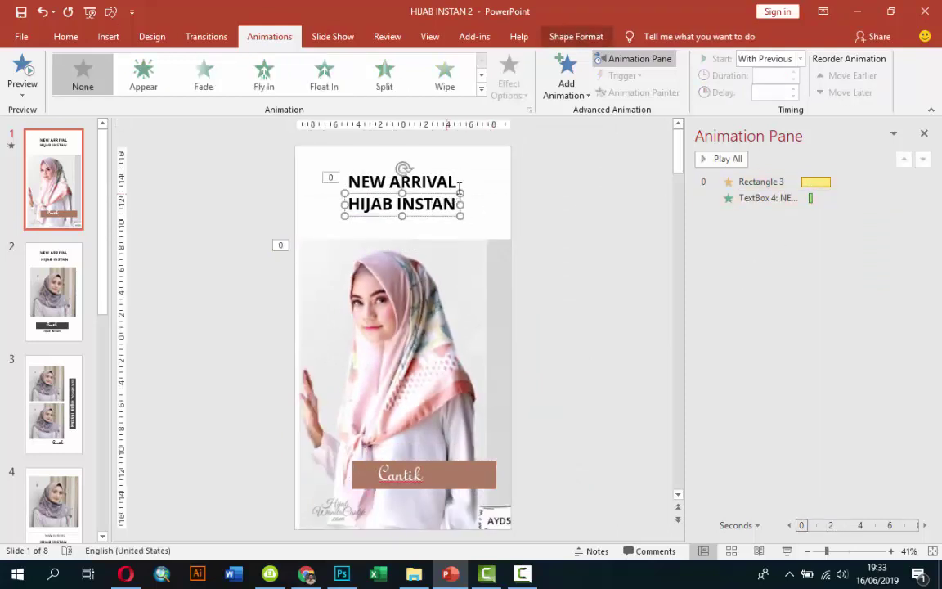
pyautogui.click(564, 81)
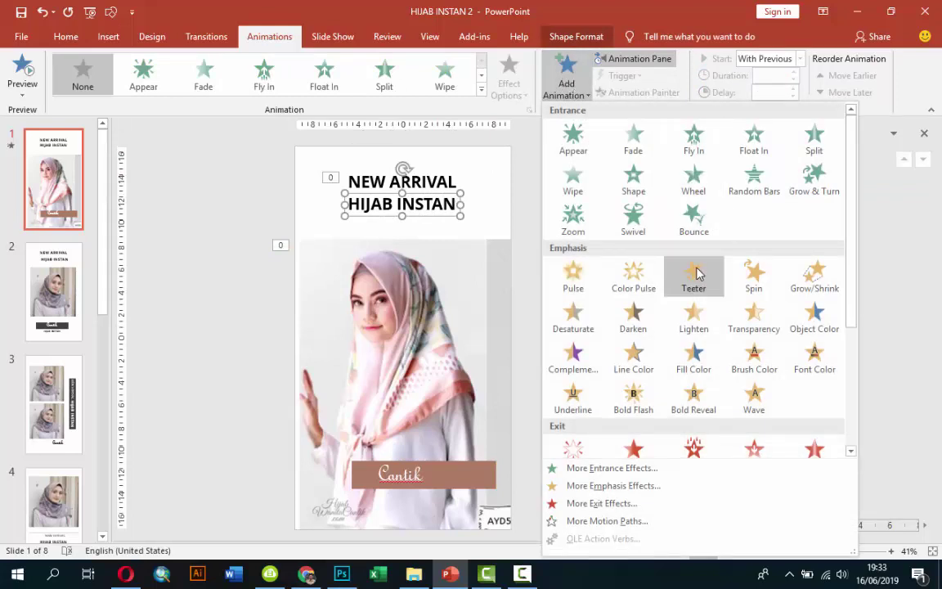
pyautogui.click(695, 141)
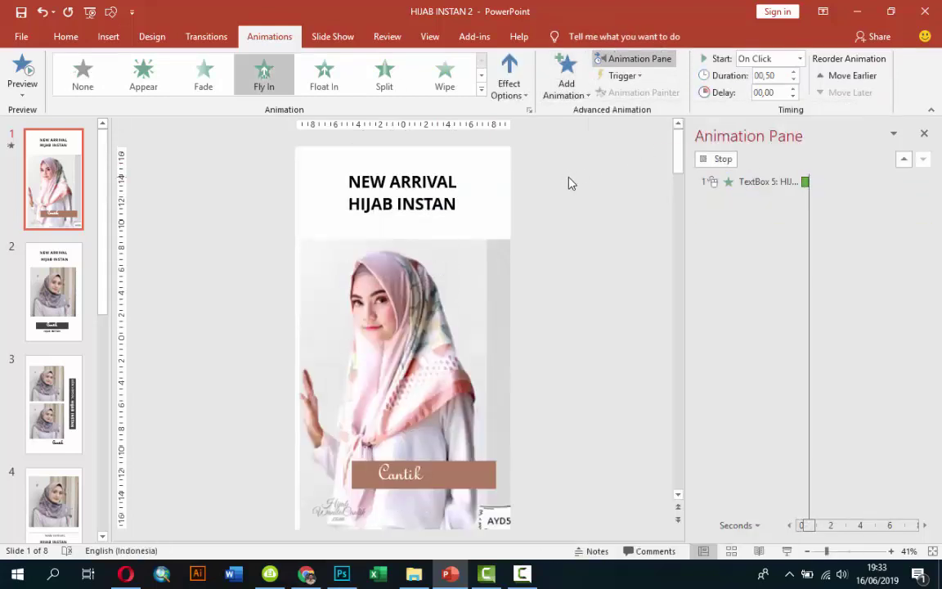
pyautogui.click(510, 82)
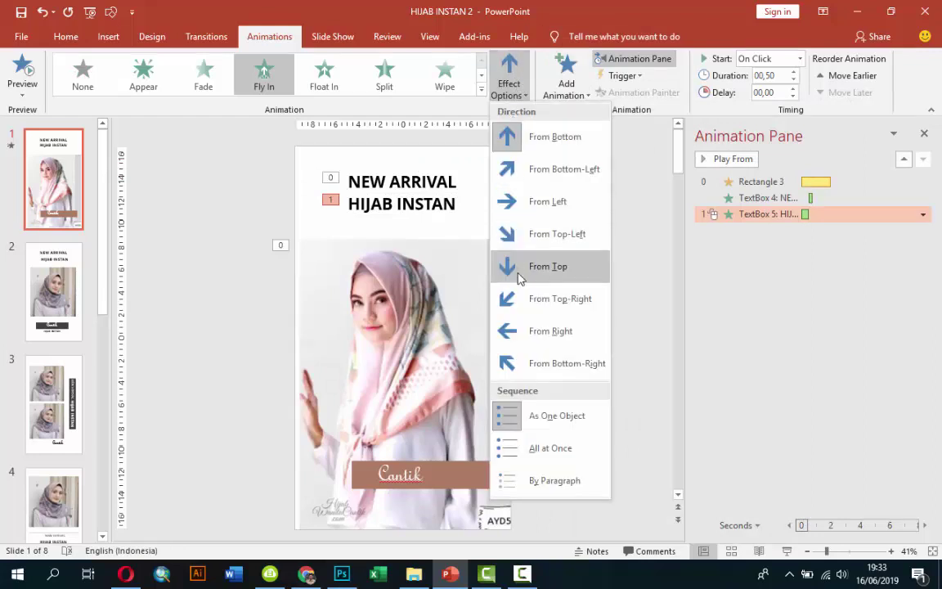
pyautogui.click(538, 332)
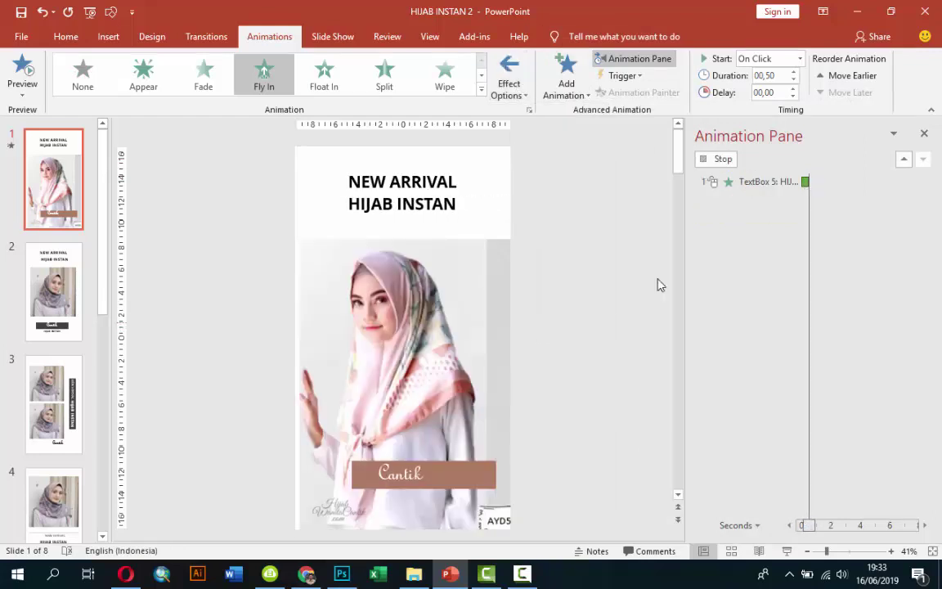
pyautogui.click(800, 58)
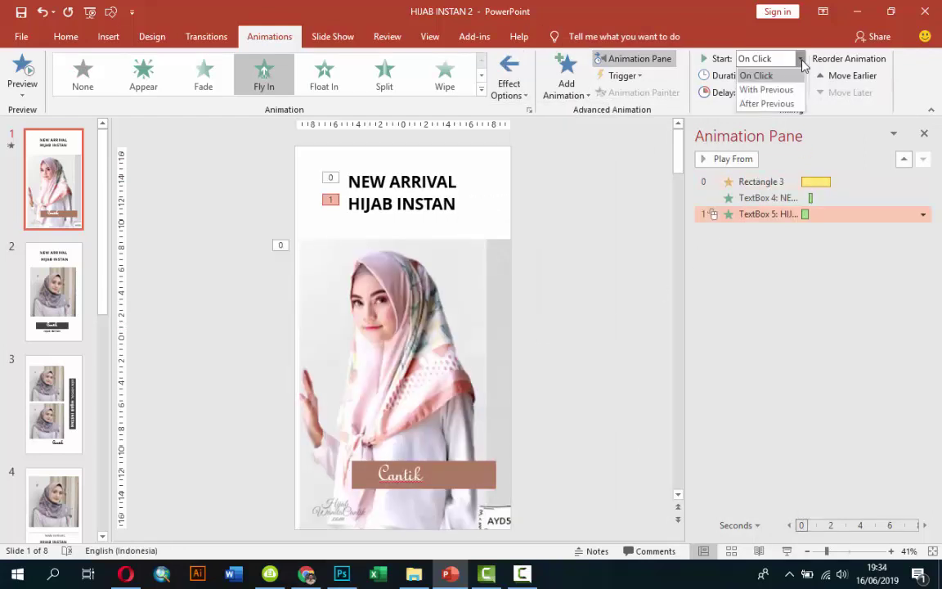
pyautogui.click(769, 90)
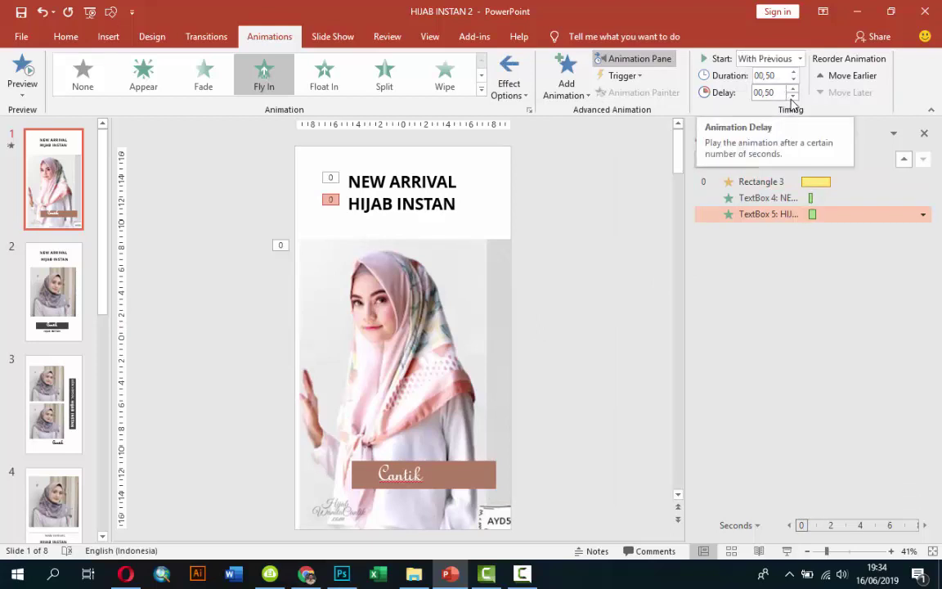
pyautogui.click(793, 79)
# Set the HIJAB INSTAN animation's delay to 0.75 s and preview the slide.
pyautogui.click(723, 198)
pyautogui.click(719, 182)
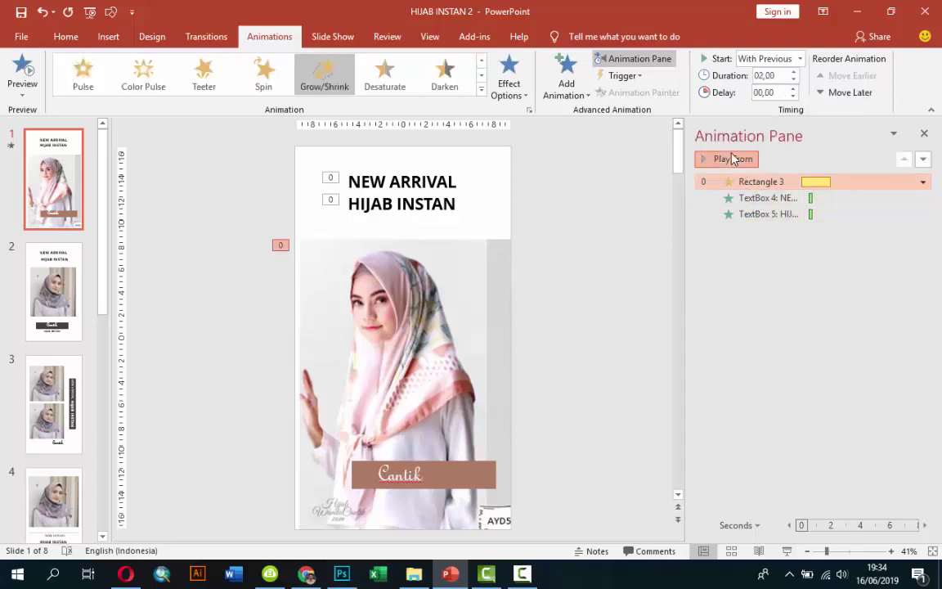
pyautogui.click(723, 159)
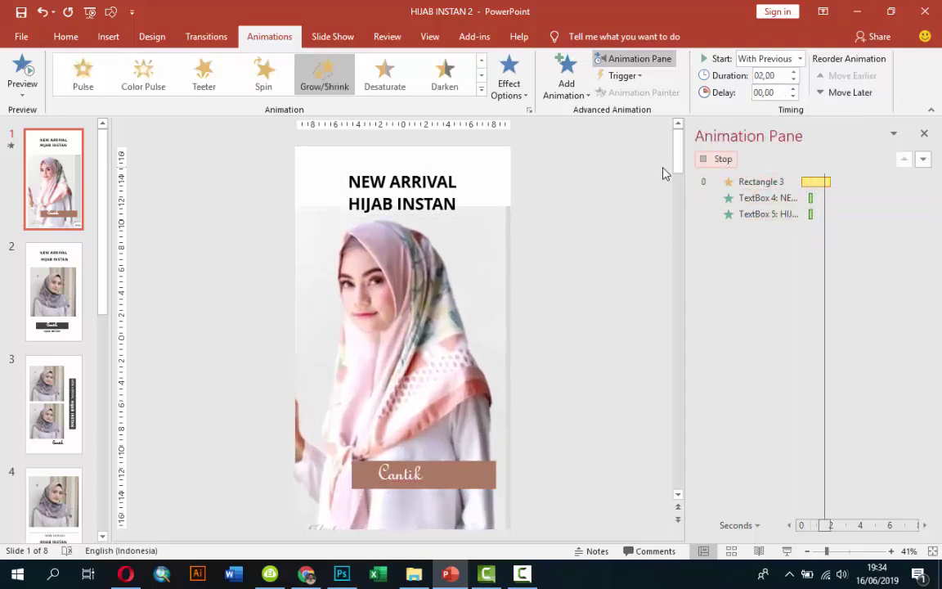
pyautogui.click(742, 215)
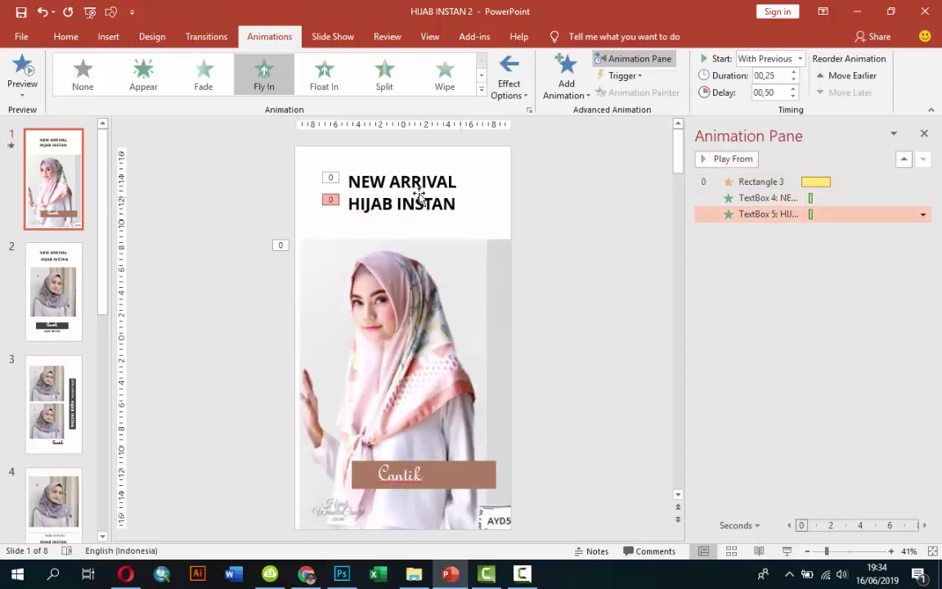
pyautogui.click(793, 89)
pyautogui.click(740, 160)
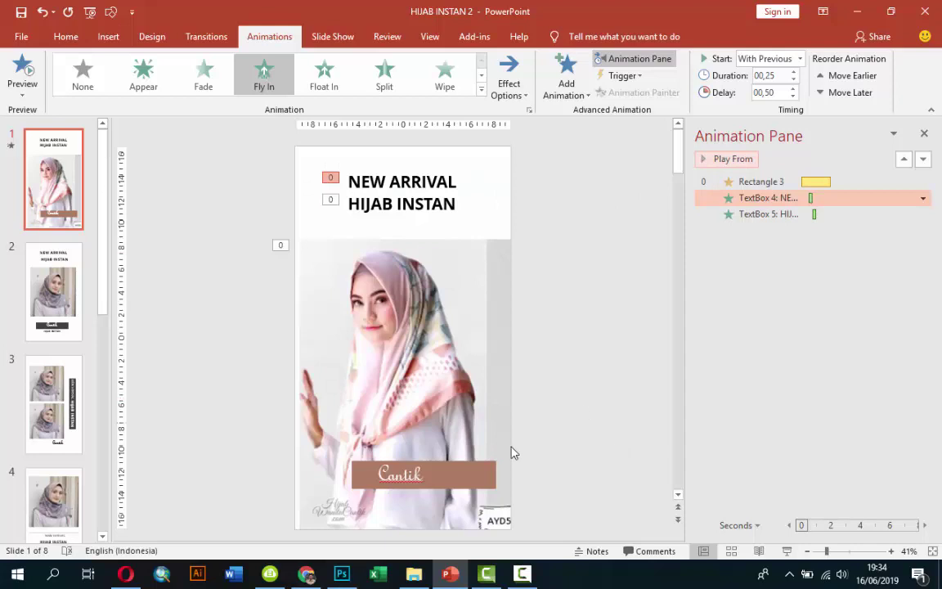
pyautogui.click(485, 475)
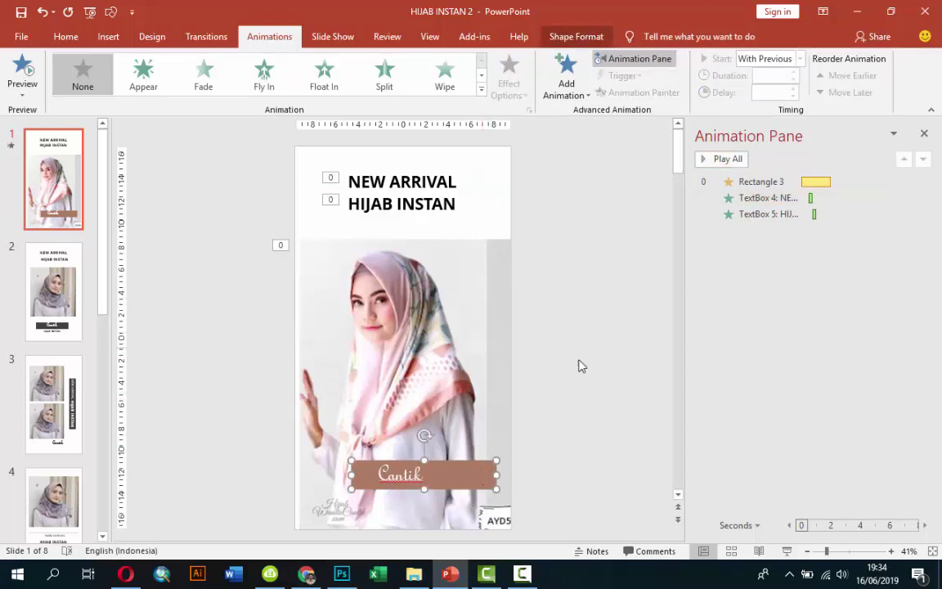
# Apply a Wipe from Left to the Cantik banner, With Previous, 0.25 s duration, 1 s delay.
pyautogui.click(446, 77)
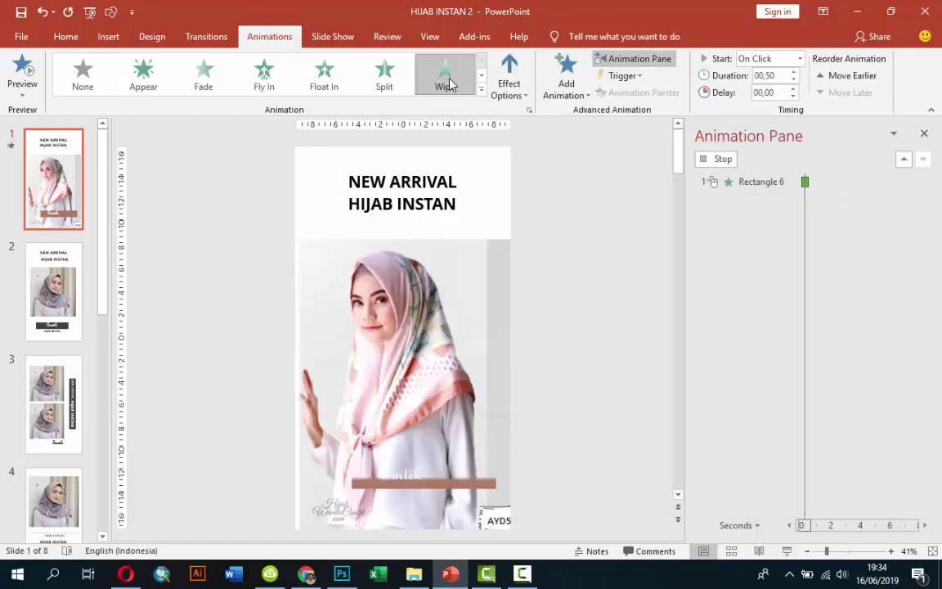
pyautogui.click(509, 82)
pyautogui.click(513, 168)
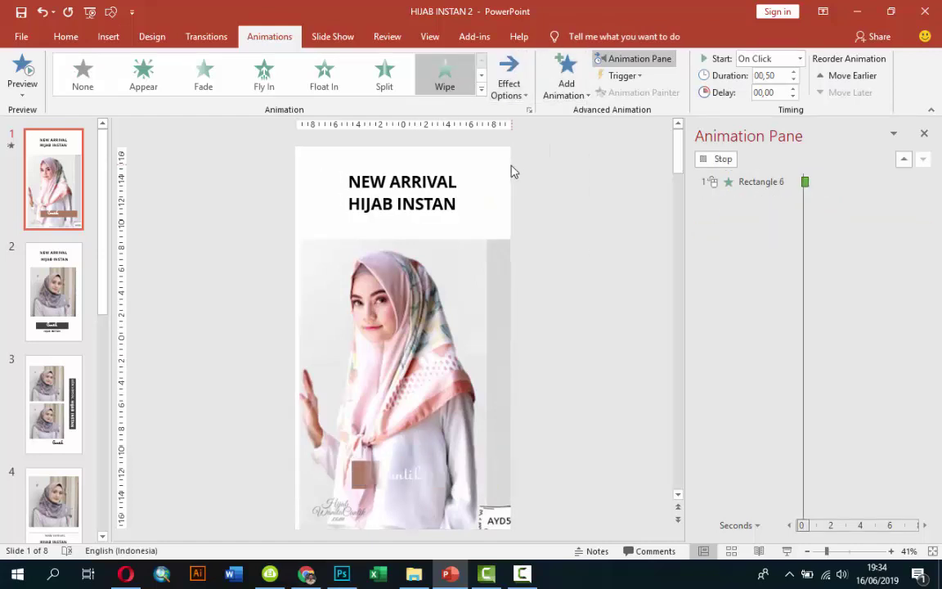
pyautogui.click(800, 59)
pyautogui.click(770, 90)
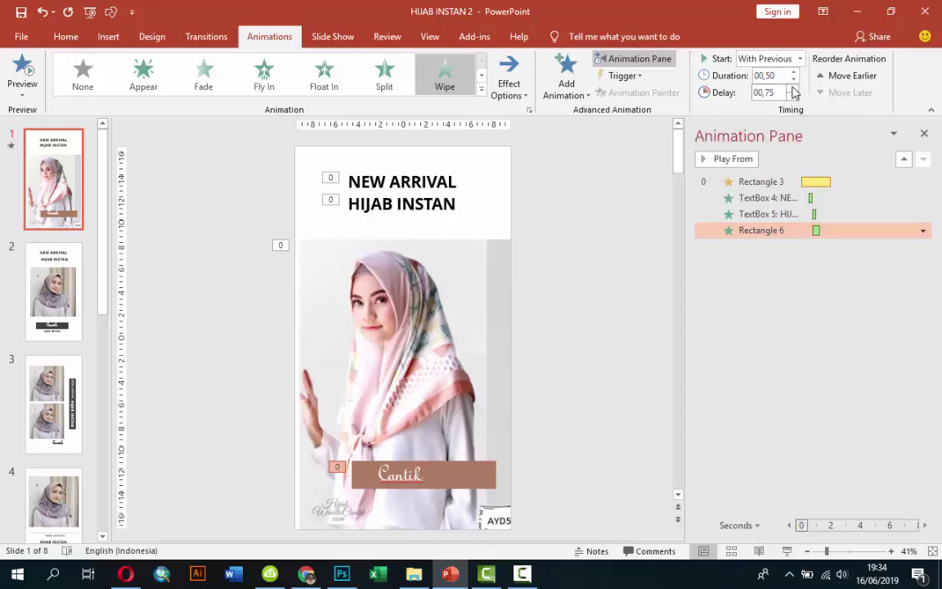
pyautogui.click(794, 80)
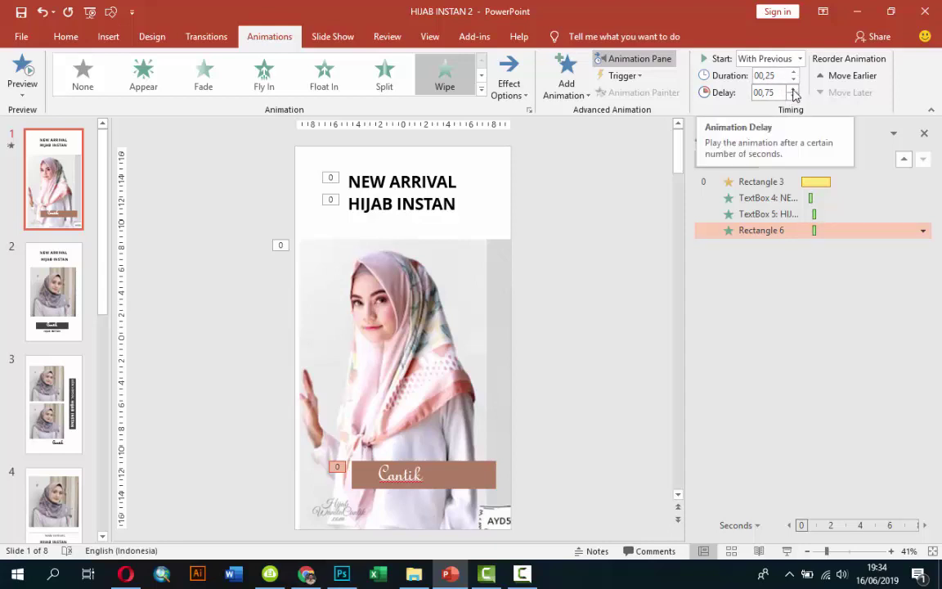
pyautogui.click(792, 90)
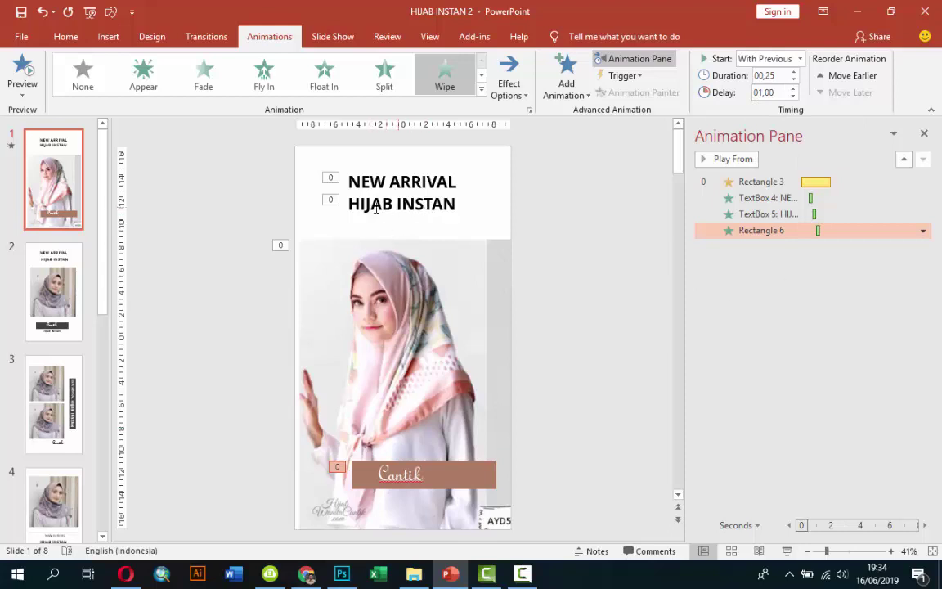
pyautogui.click(404, 481)
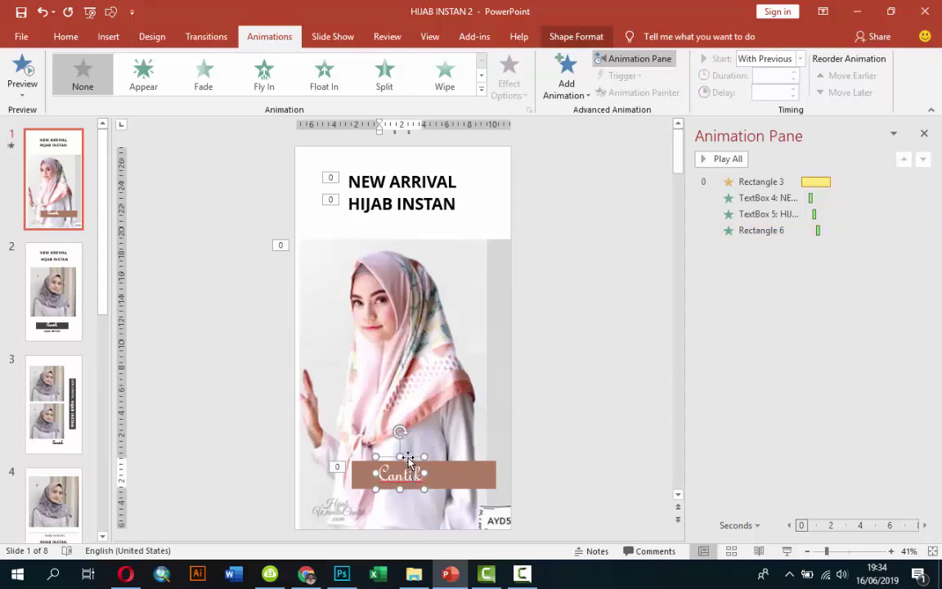
# Give the Cantik text a Wipe from Left, With Previous, 0.25 s after 1 s, then preview.
pyautogui.click(567, 74)
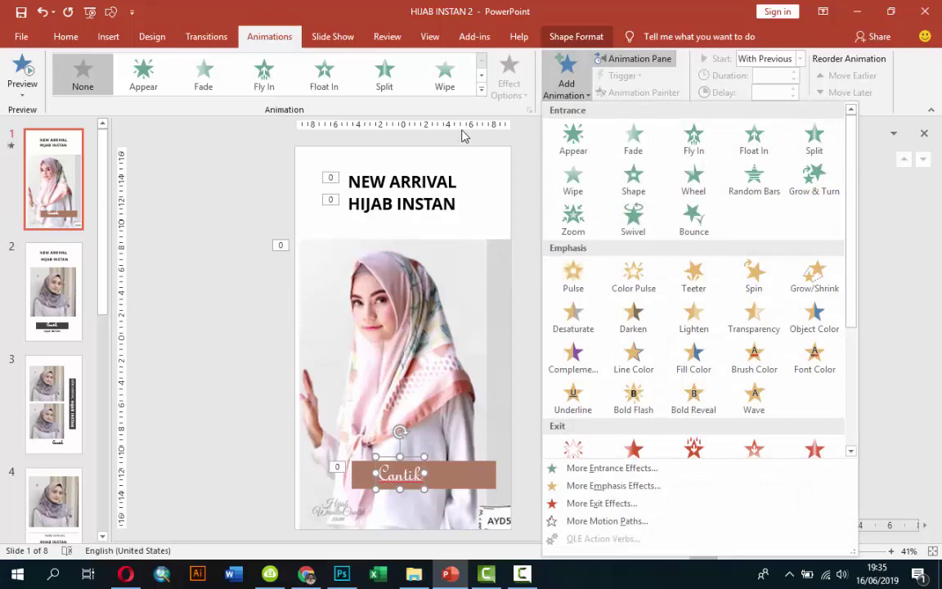
pyautogui.click(440, 82)
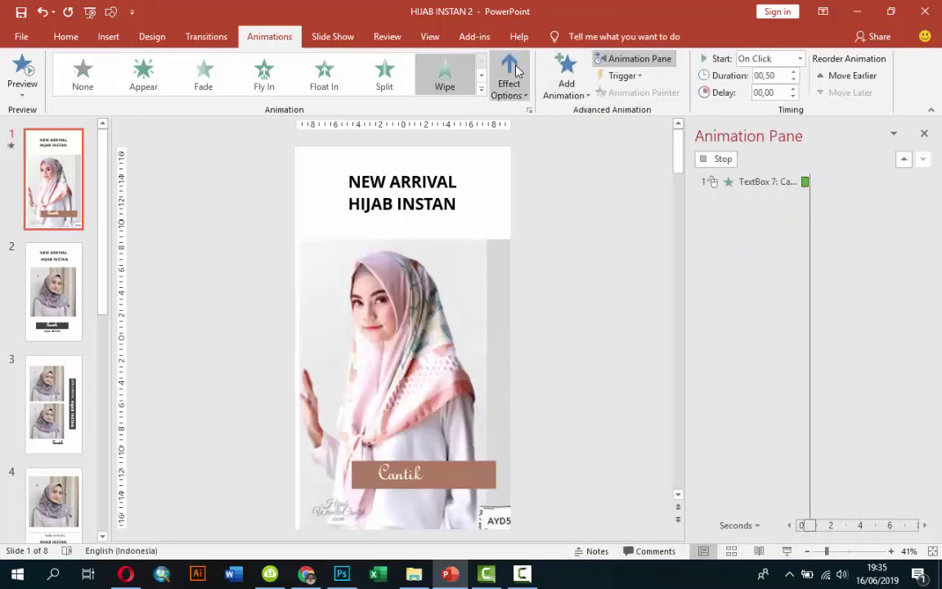
pyautogui.click(507, 82)
pyautogui.click(505, 168)
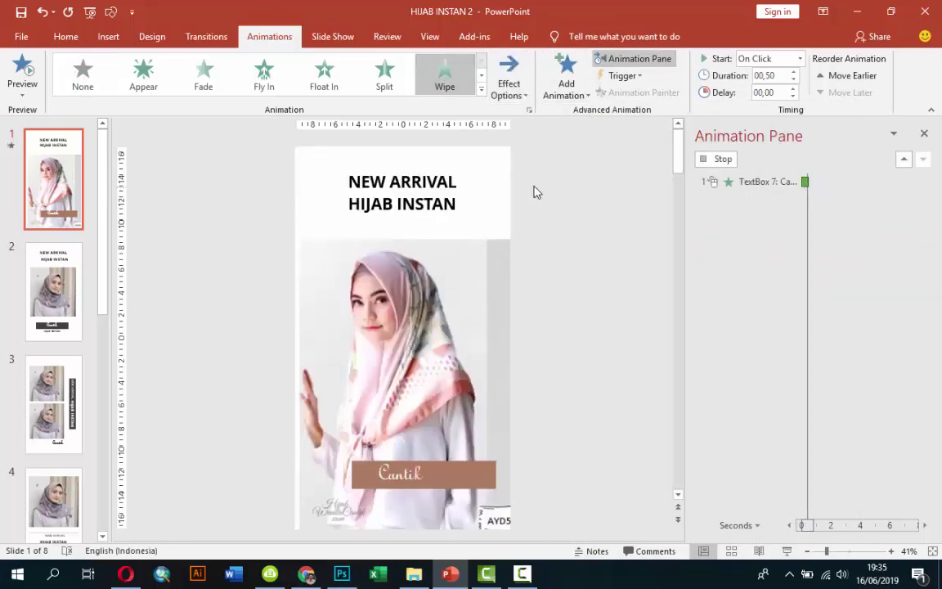
pyautogui.click(798, 58)
pyautogui.click(784, 88)
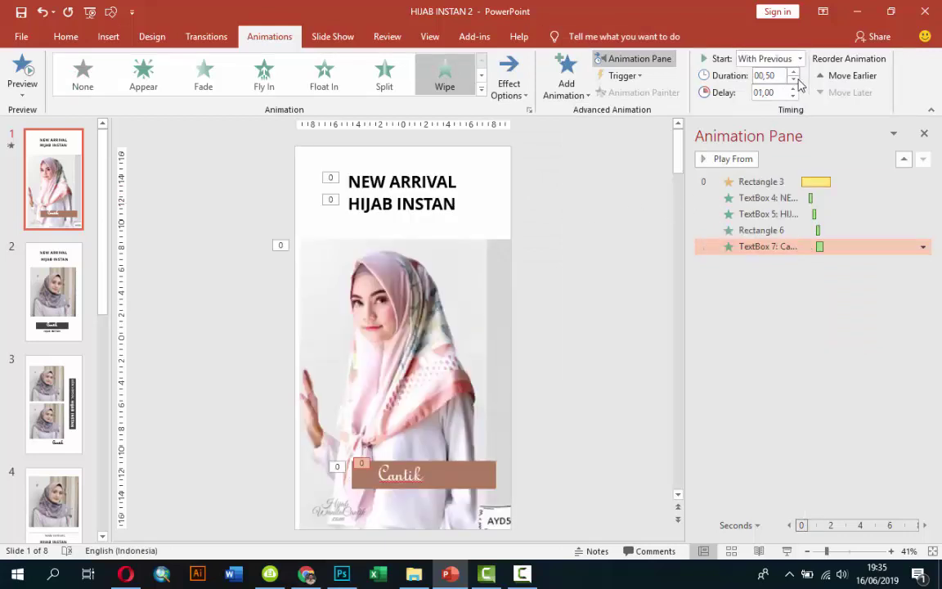
pyautogui.click(794, 79)
pyautogui.click(743, 182)
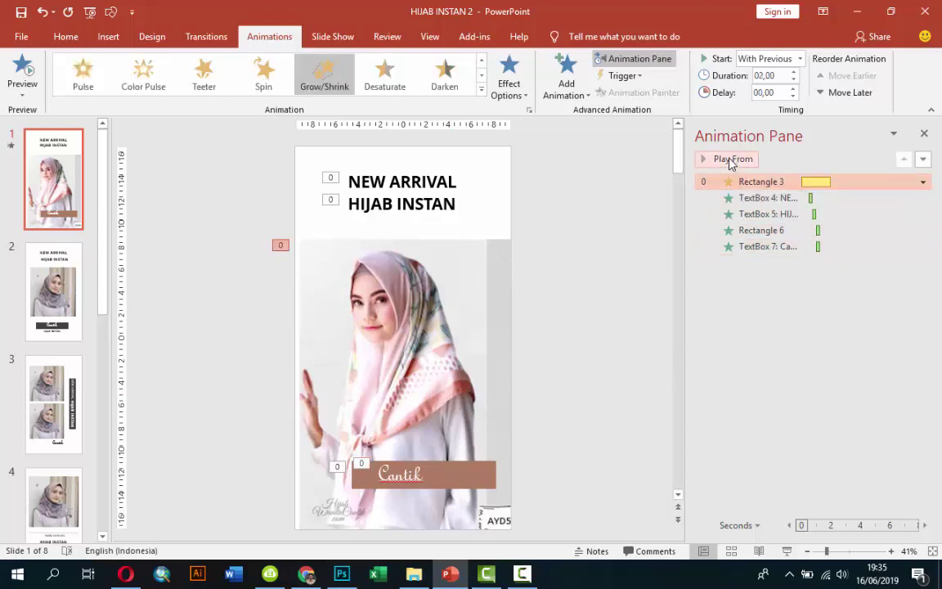
pyautogui.click(732, 161)
# Apply a one-second Push transition to slides 1 and 2 and review its direction options.
pyautogui.click(200, 39)
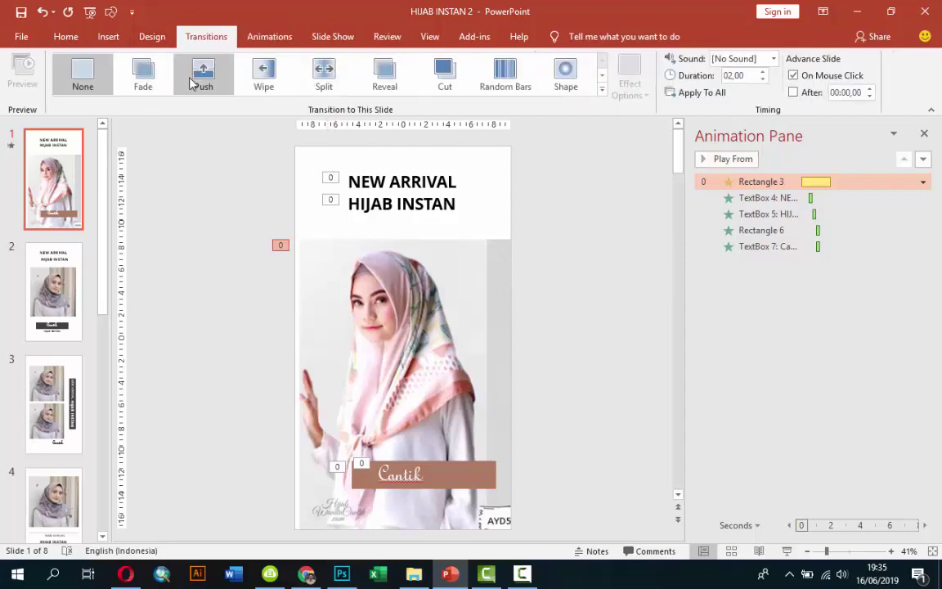
pyautogui.click(197, 77)
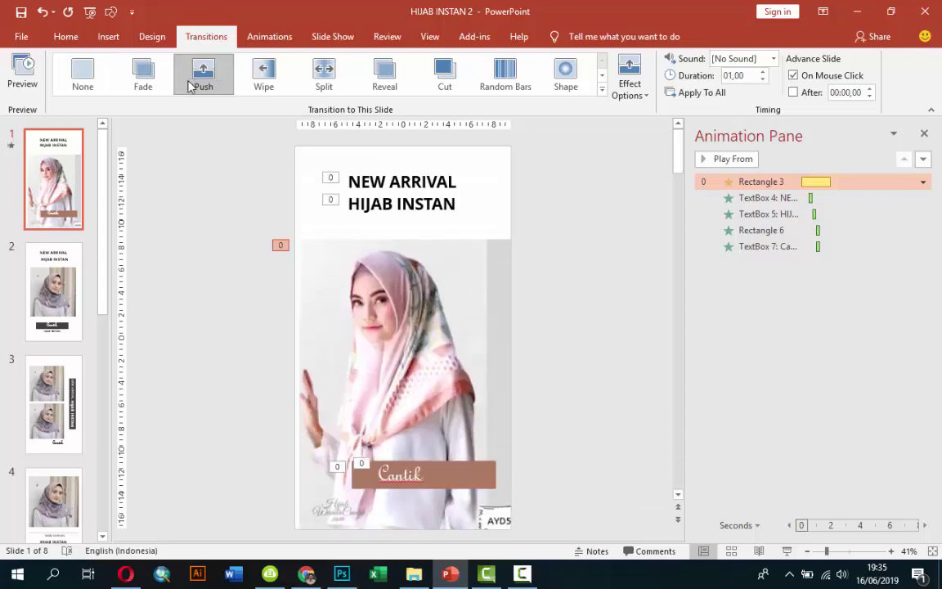
pyautogui.click(53, 282)
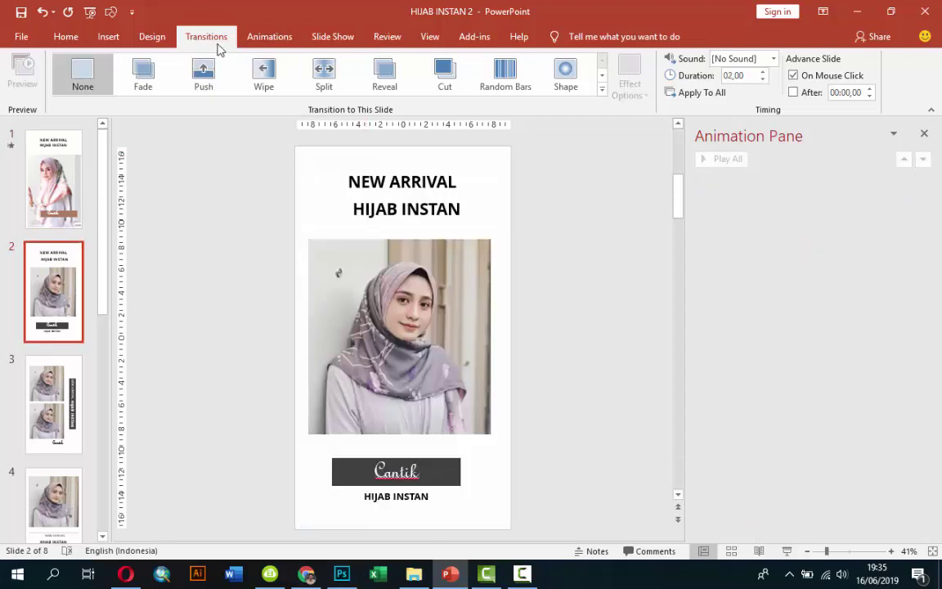
pyautogui.click(206, 80)
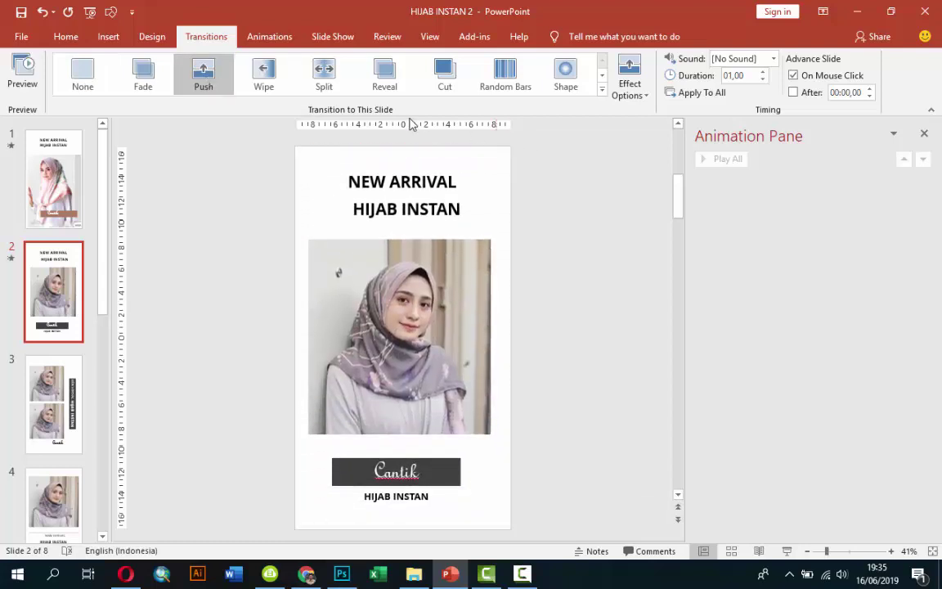
pyautogui.click(630, 78)
pyautogui.click(654, 149)
pyautogui.click(409, 184)
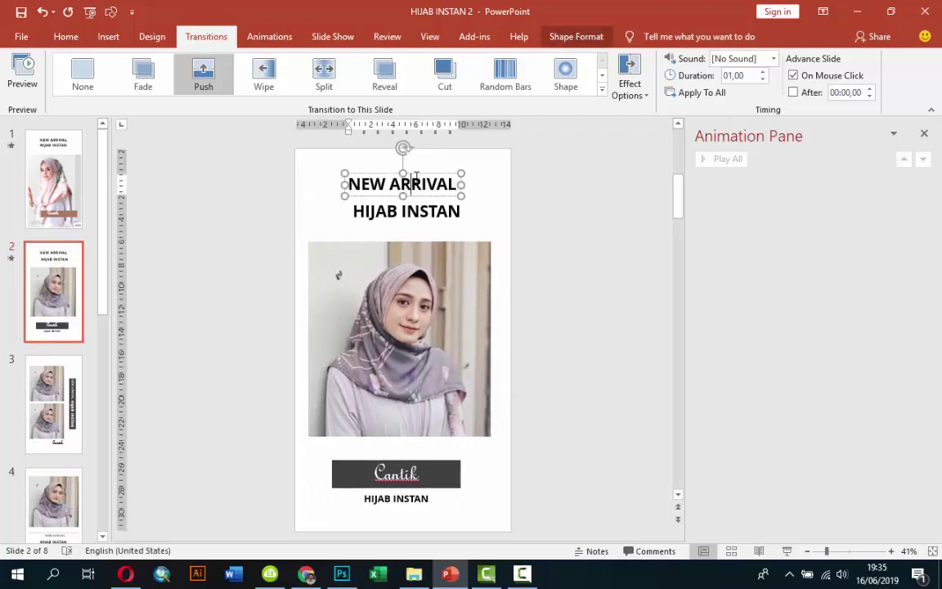
# Select slide 2's photo and bring up the More Entrance Effects list beside the slide.
pyautogui.click(270, 39)
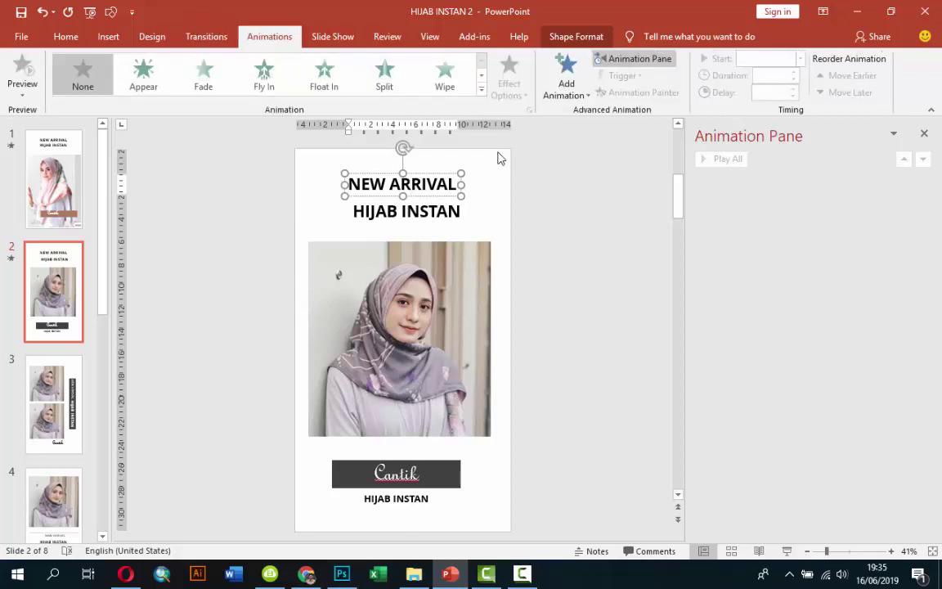
pyautogui.click(433, 172)
pyautogui.click(555, 82)
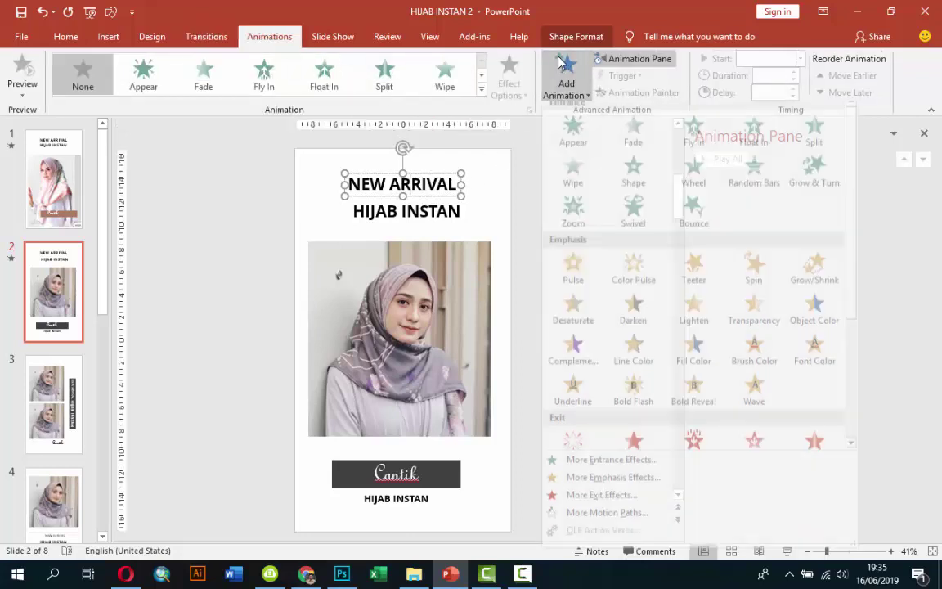
pyautogui.click(305, 257)
pyautogui.click(368, 299)
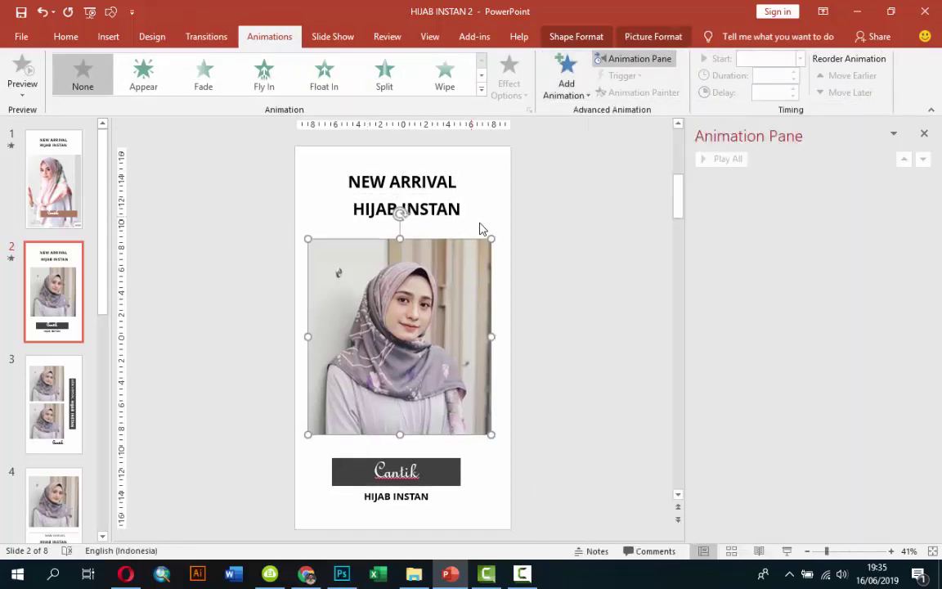
pyautogui.click(565, 82)
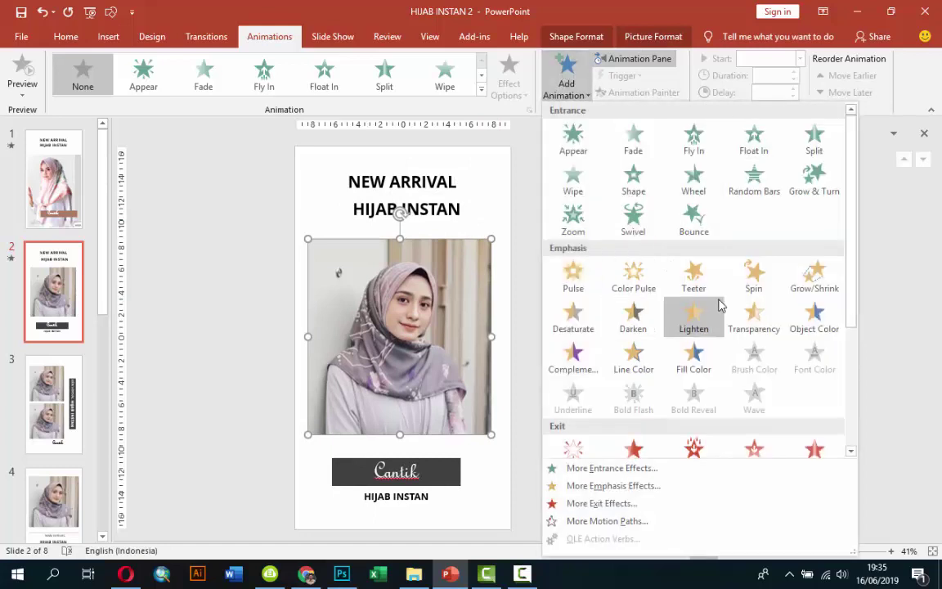
pyautogui.click(622, 469)
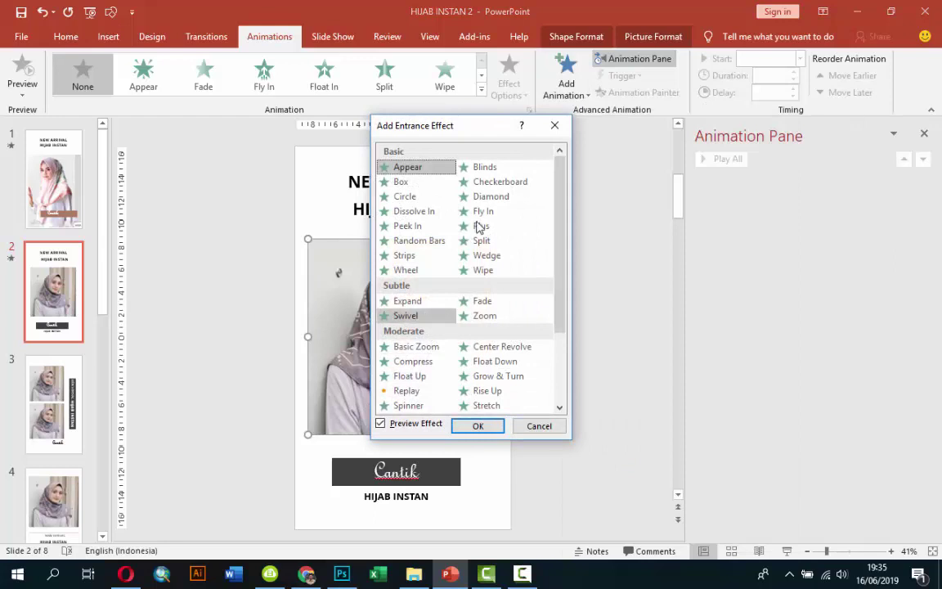
pyautogui.moveTo(490, 128); pyautogui.dragTo(648, 152)
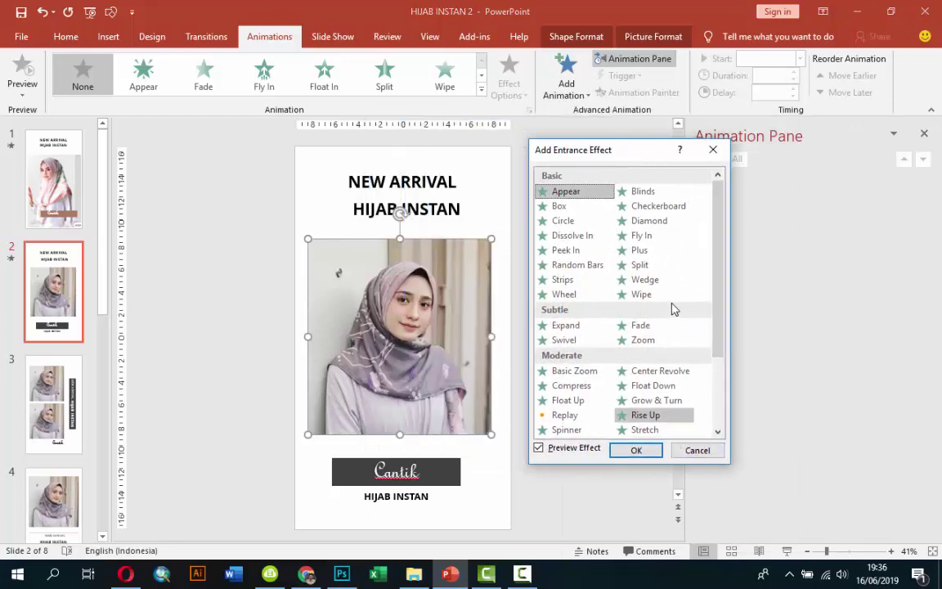
pyautogui.click(698, 450)
pyautogui.click(562, 94)
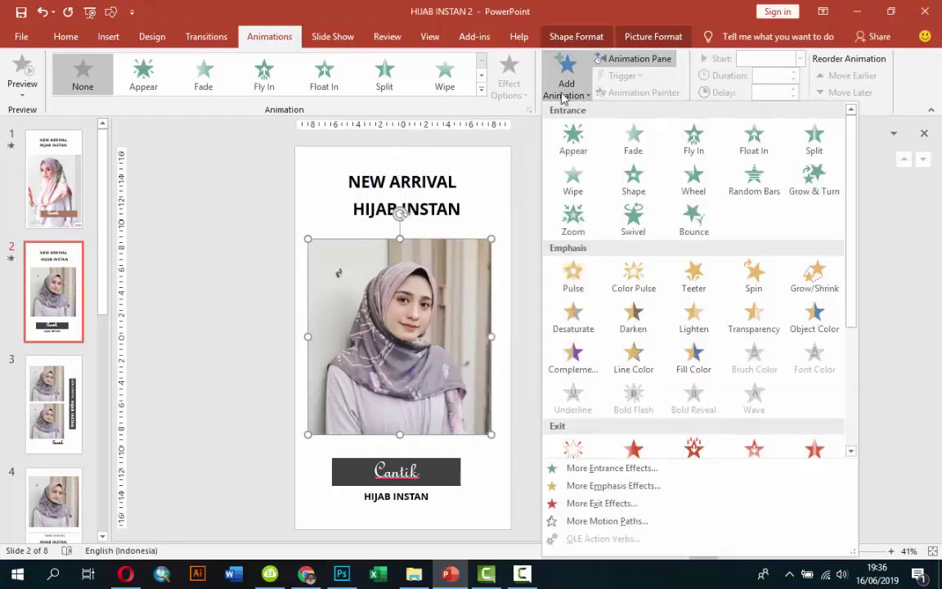
pyautogui.click(612, 468)
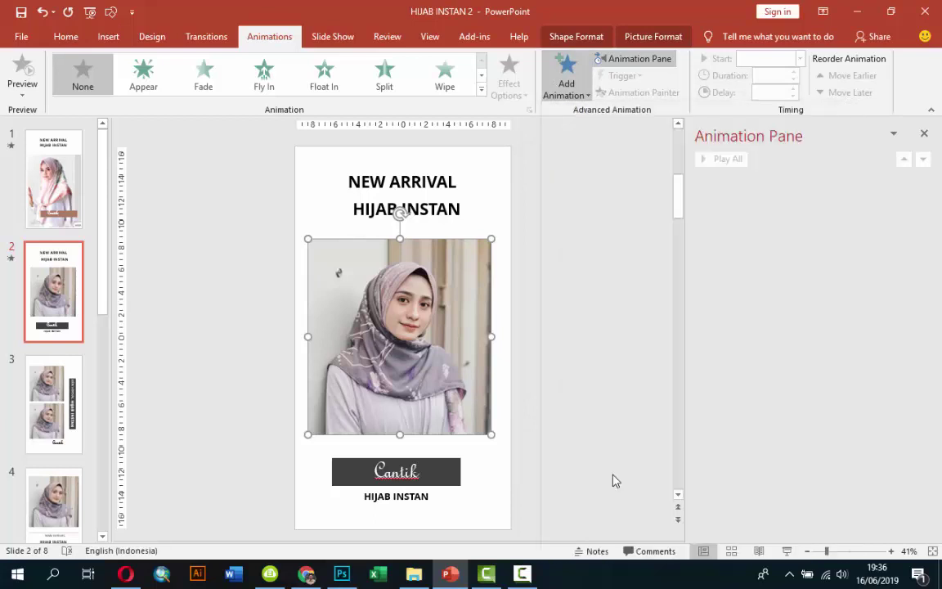
pyautogui.moveTo(491, 125); pyautogui.dragTo(618, 138)
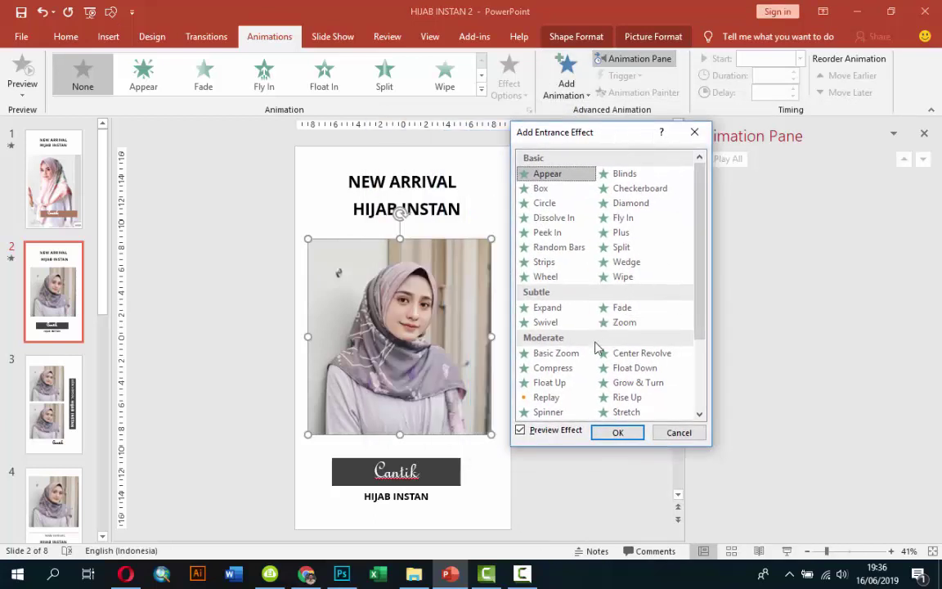
# Preview Float Up, Spinner, Spiral In and other entrances on the photo, then apply Peek In.
pyautogui.scroll(-1, 544, 397)
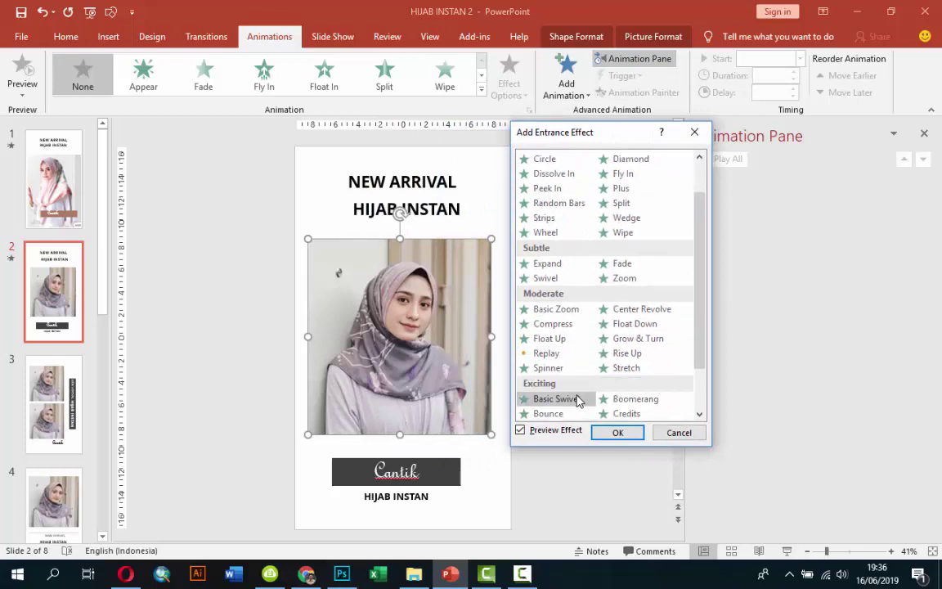
pyautogui.click(563, 338)
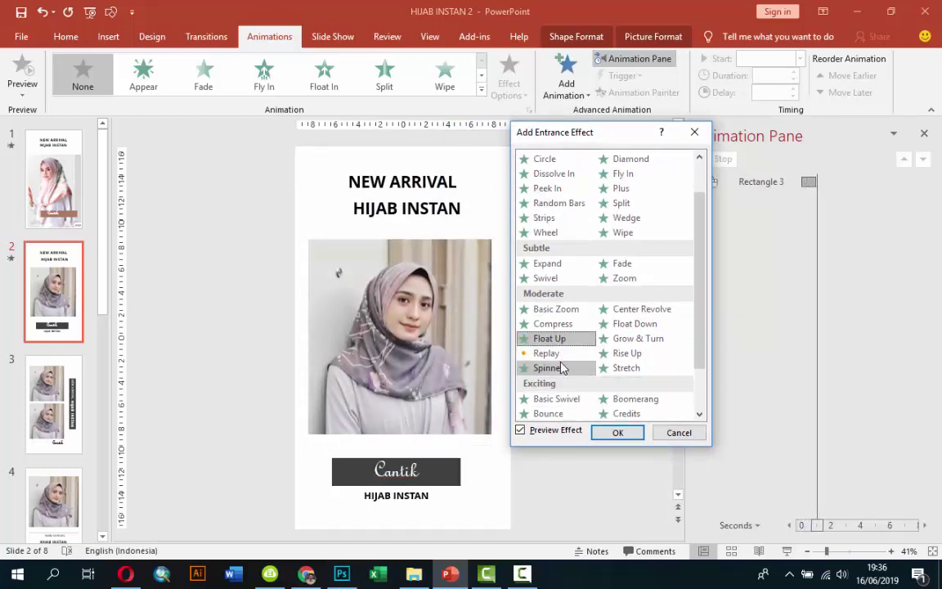
pyautogui.click(561, 368)
pyautogui.click(618, 341)
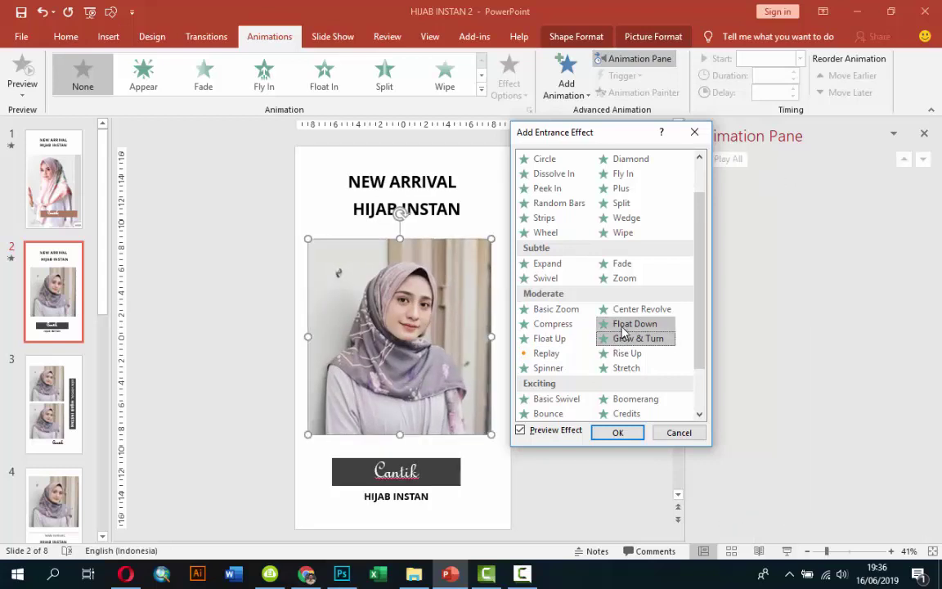
pyautogui.click(636, 324)
pyautogui.click(638, 311)
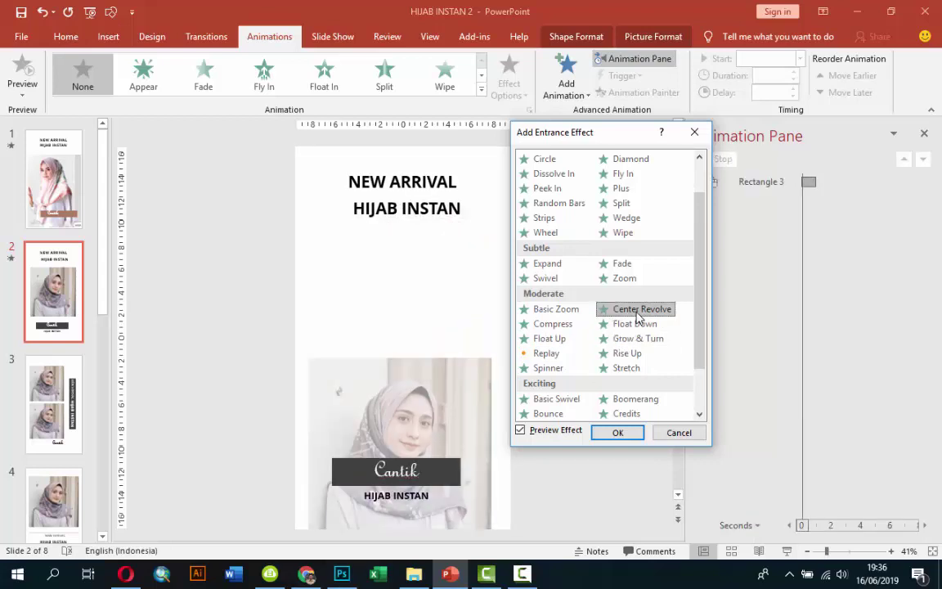
pyautogui.click(626, 413)
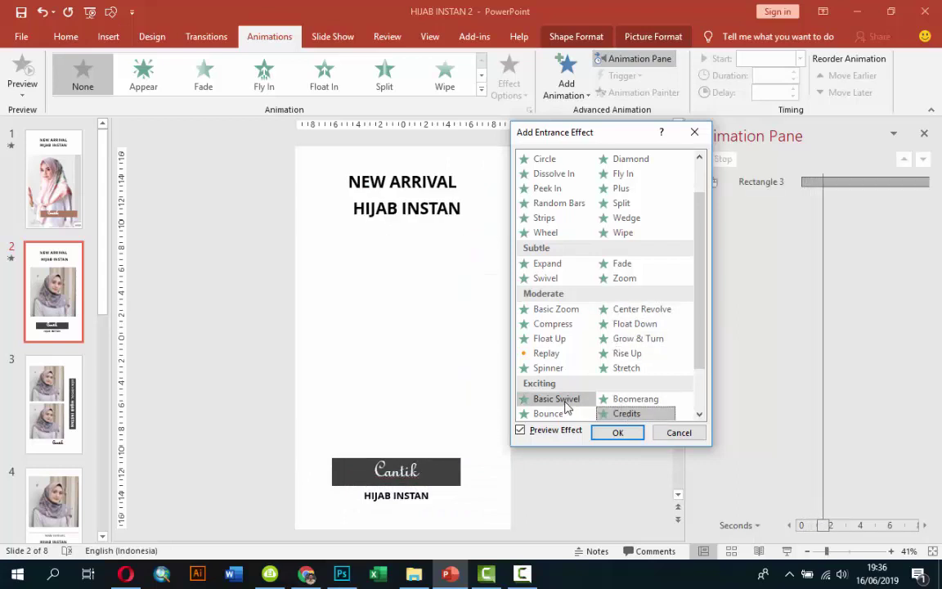
pyautogui.click(564, 400)
pyautogui.scroll(-2, 638, 384)
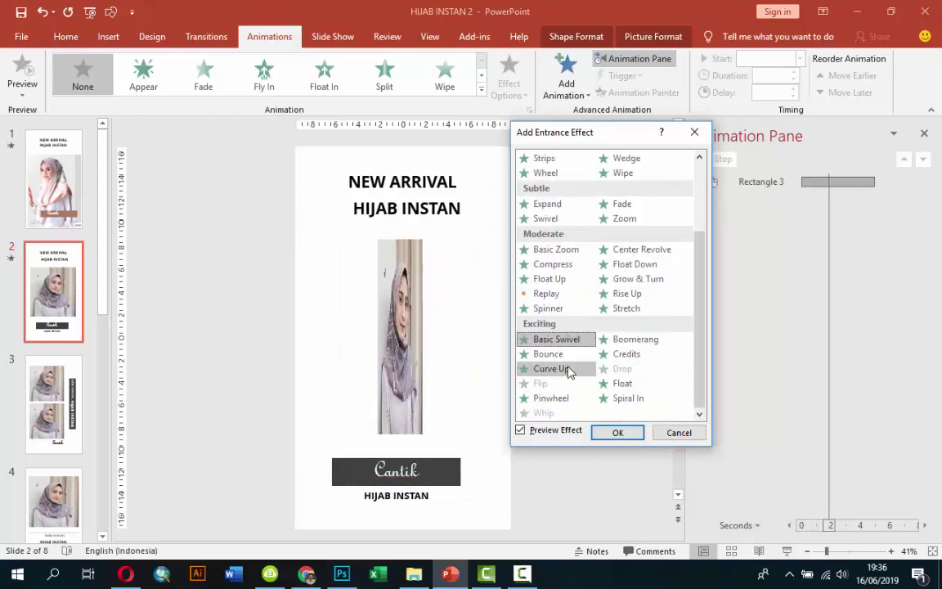
pyautogui.click(570, 370)
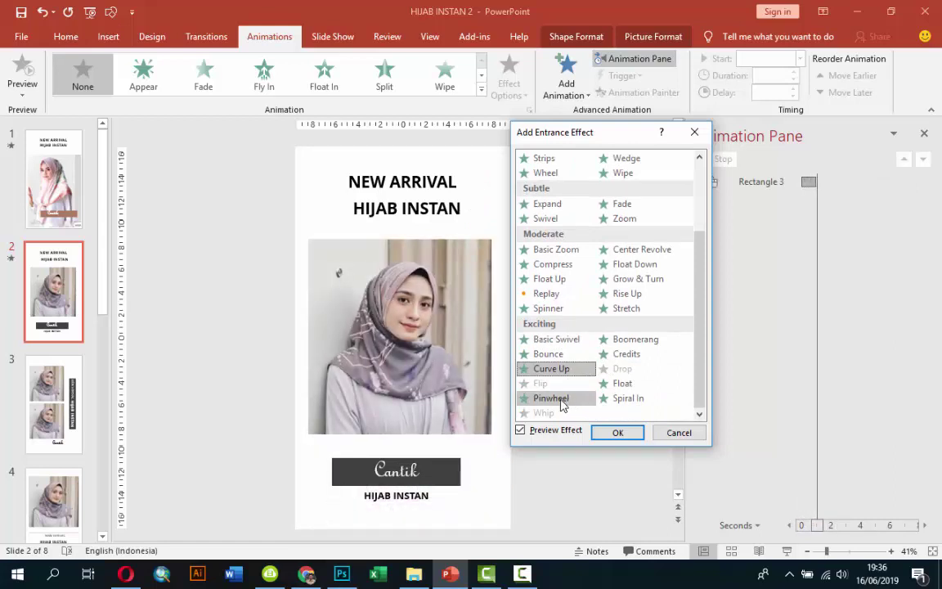
pyautogui.click(561, 405)
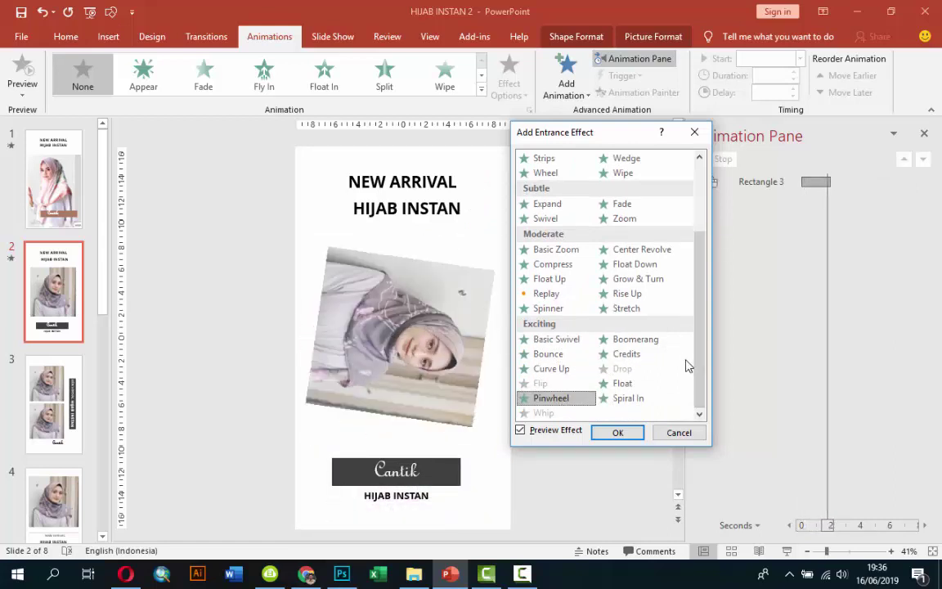
pyautogui.click(652, 398)
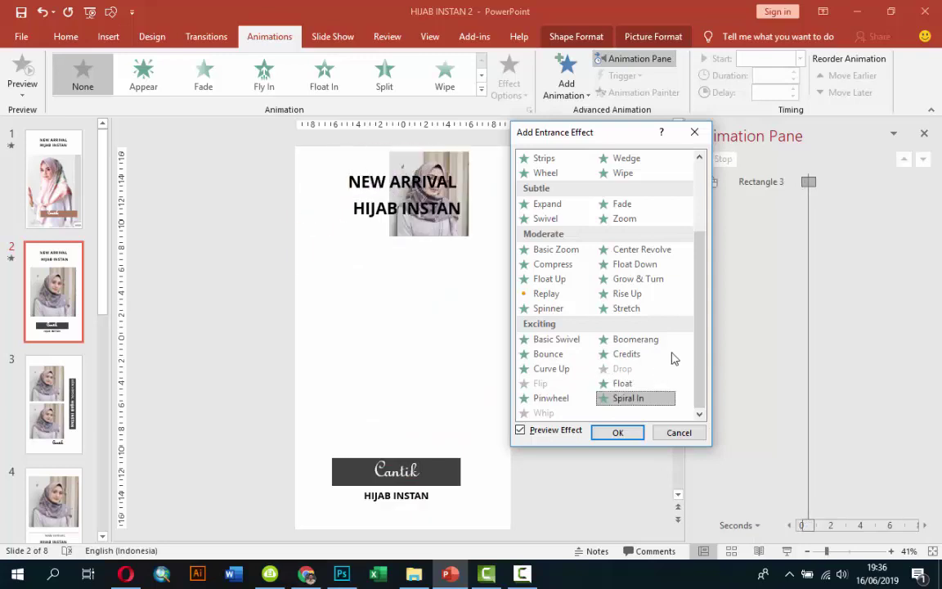
pyautogui.scroll(2, 699, 311)
pyautogui.click(638, 232)
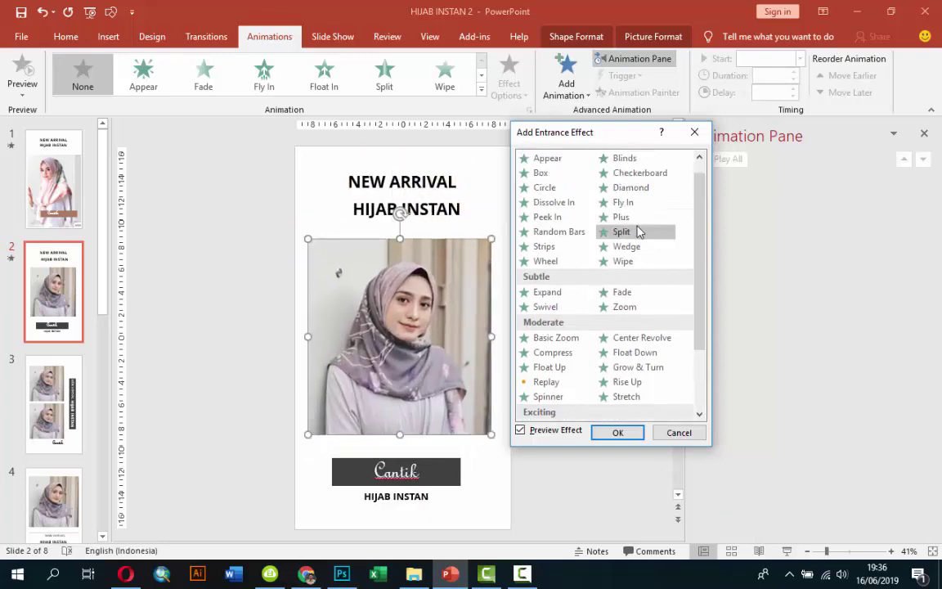
pyautogui.click(634, 218)
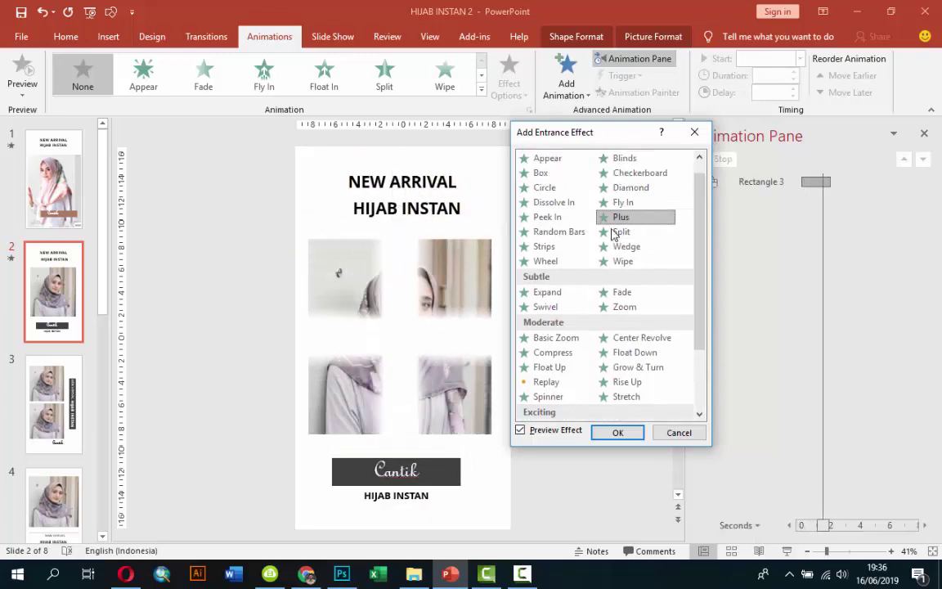
pyautogui.click(553, 231)
pyautogui.click(544, 219)
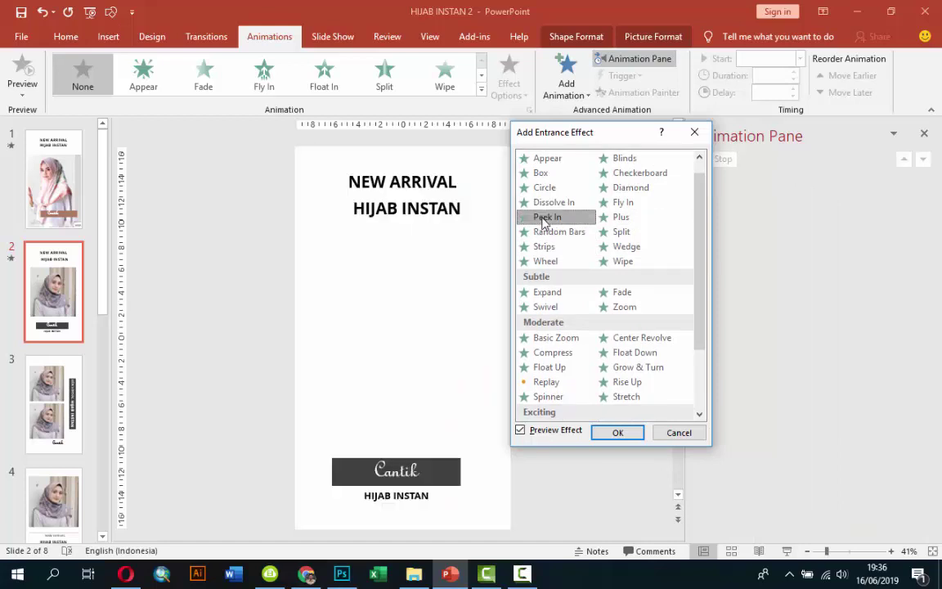
pyautogui.click(619, 434)
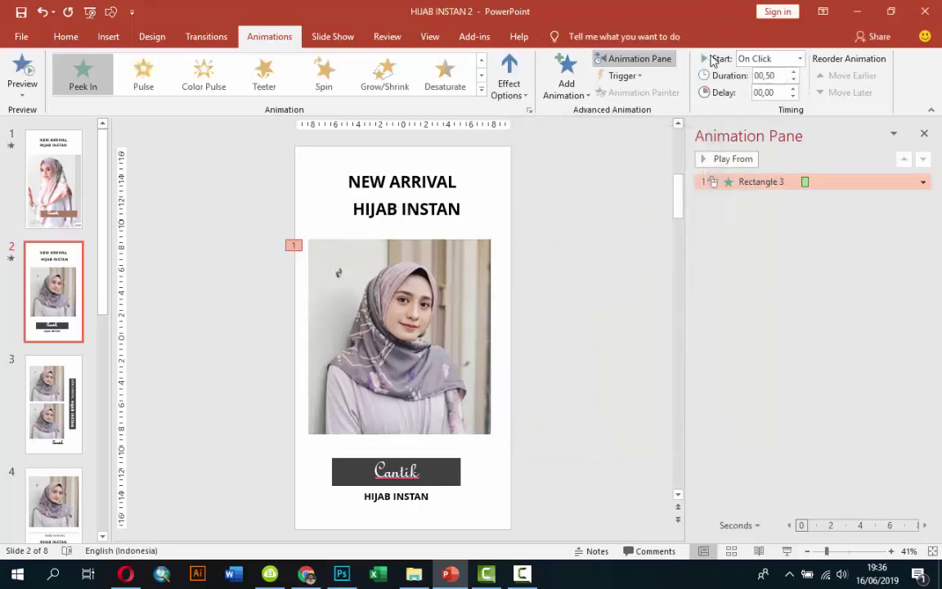
# Set the photo's Peek In to start With Previous, replay it, and nudge the HIJAB INSTAN title.
pyautogui.click(799, 59)
pyautogui.click(794, 91)
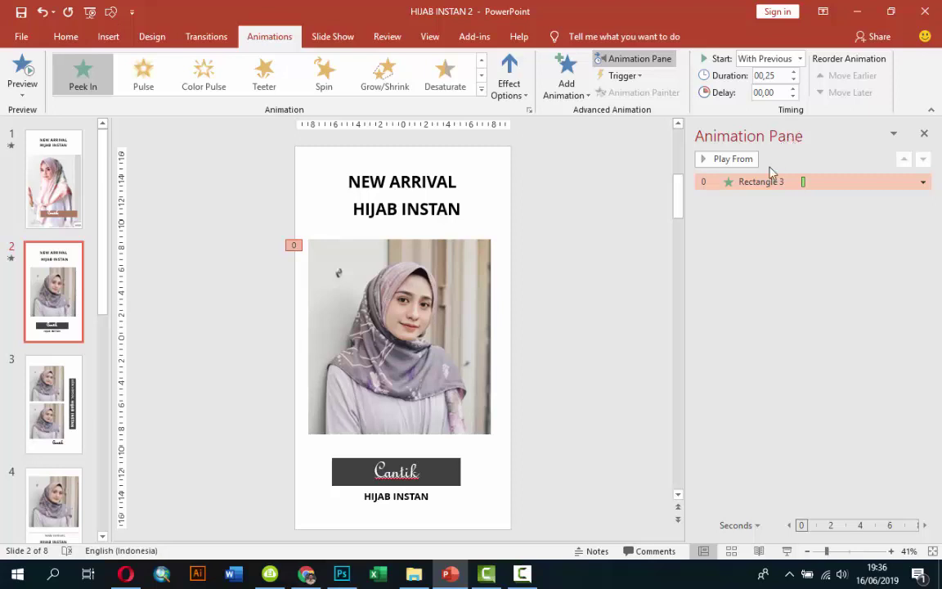
pyautogui.click(723, 160)
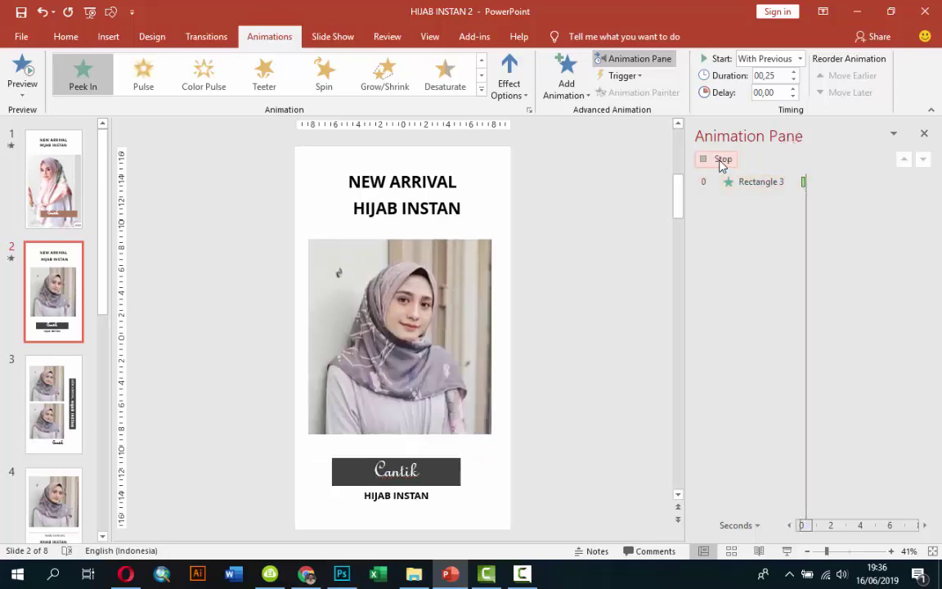
pyautogui.click(431, 178)
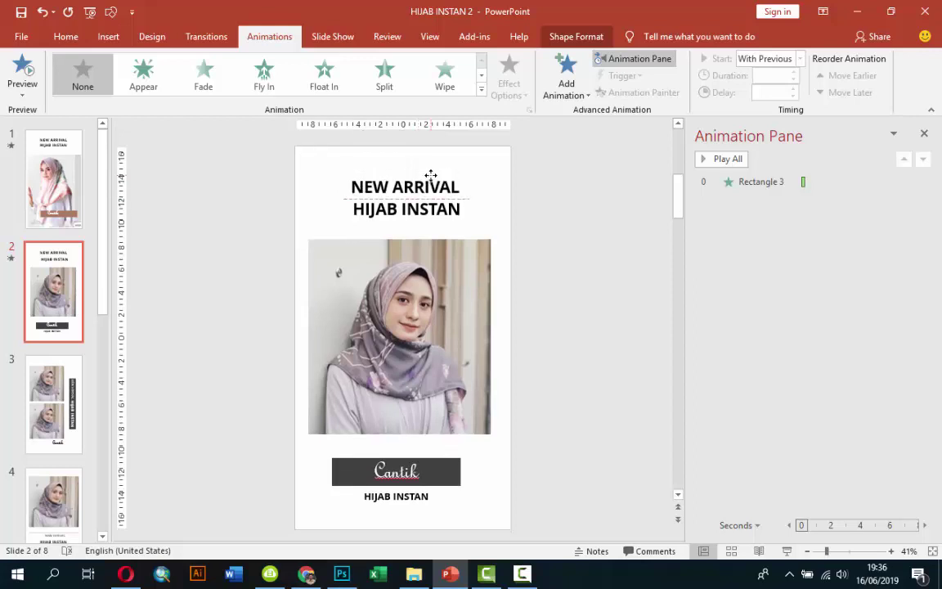
pyautogui.moveTo(431, 175)
pyautogui.mouseDown()
pyautogui.moveTo(431, 217)
pyautogui.moveTo(378, 217)
pyautogui.mouseUp()
# Apply an Expand entrance to the HIJAB INSTAN title after previewing Strips and Swivel.
pyautogui.click(566, 81)
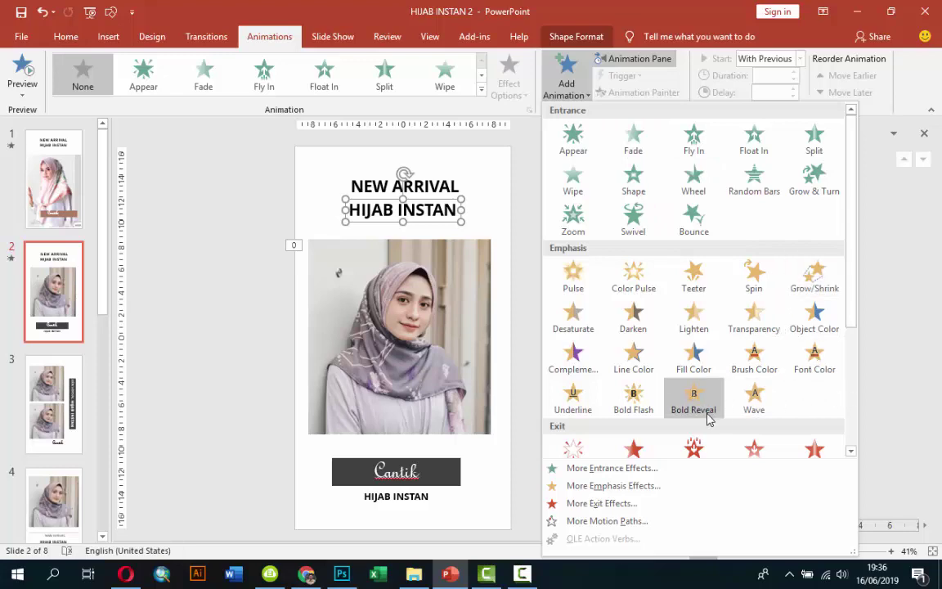
pyautogui.scroll(-3, 708, 419)
pyautogui.click(594, 468)
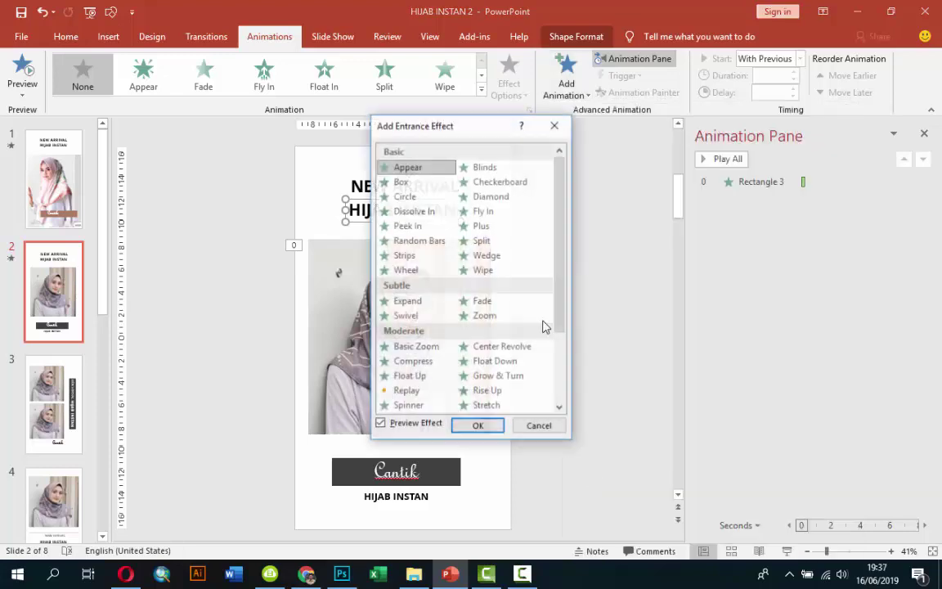
pyautogui.click(404, 255)
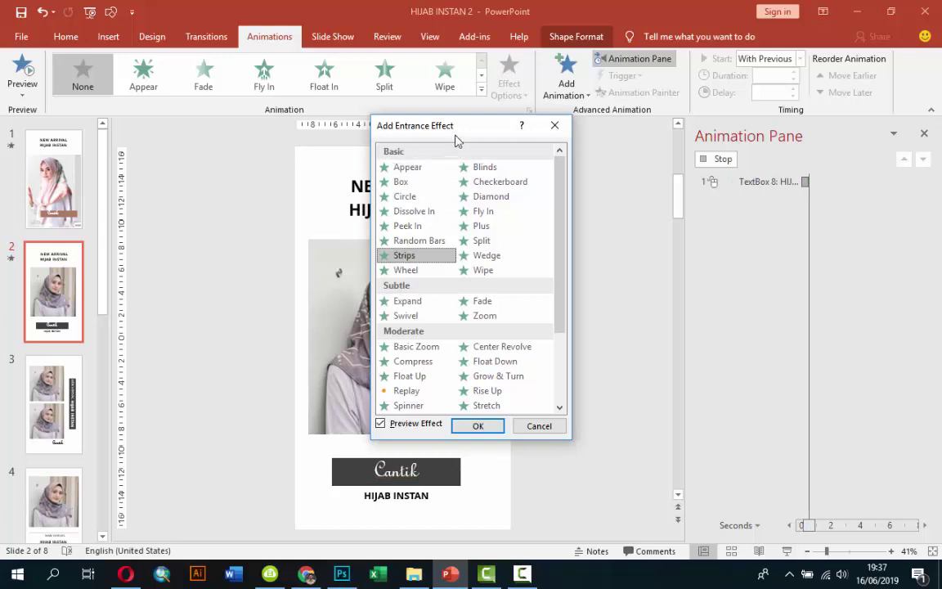
pyautogui.moveTo(456, 140); pyautogui.dragTo(571, 151)
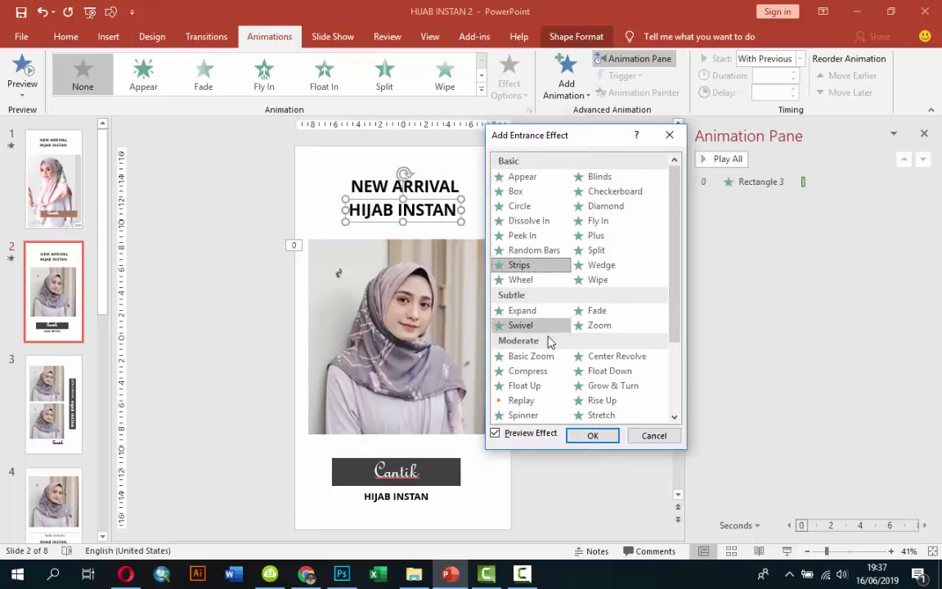
pyautogui.click(530, 325)
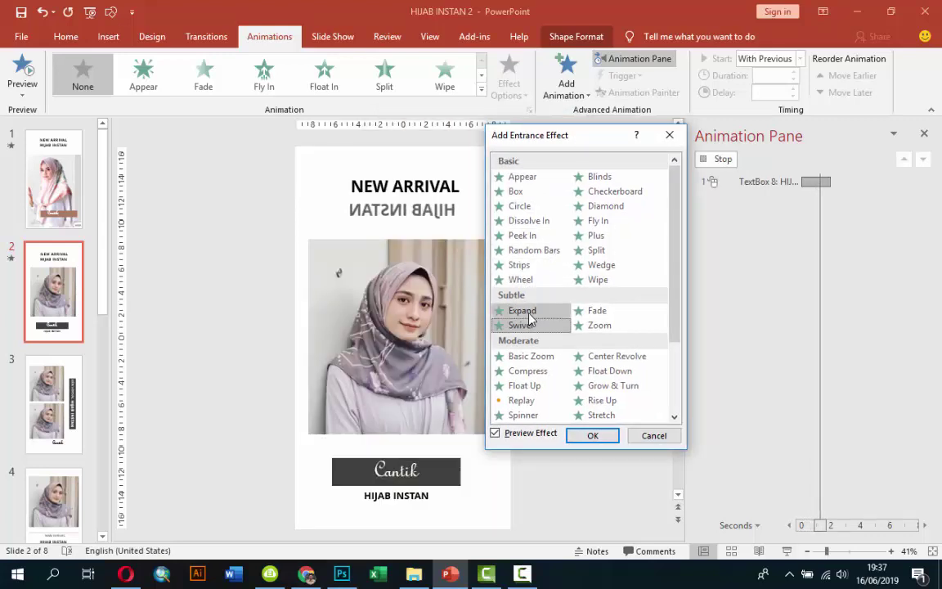
pyautogui.click(529, 312)
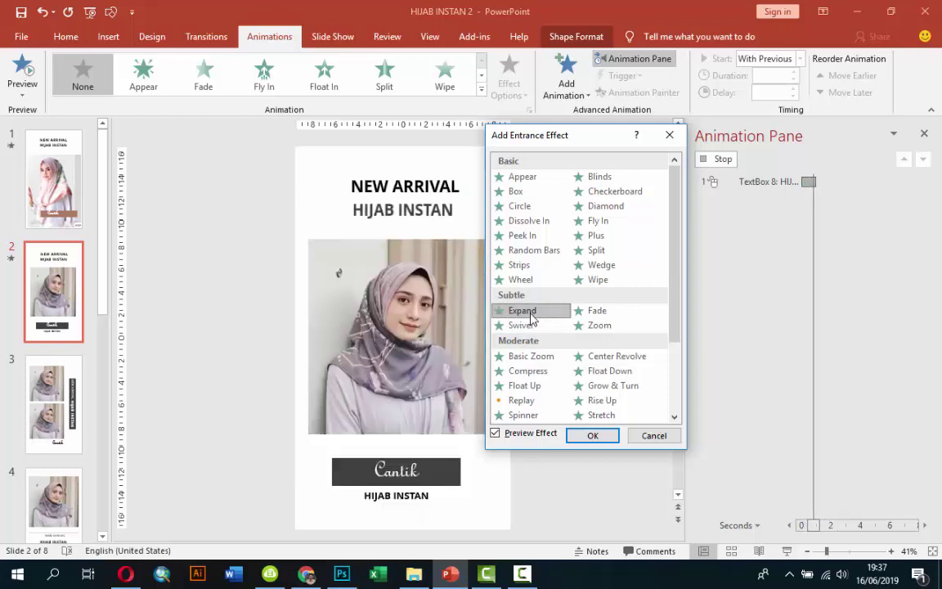
pyautogui.click(594, 436)
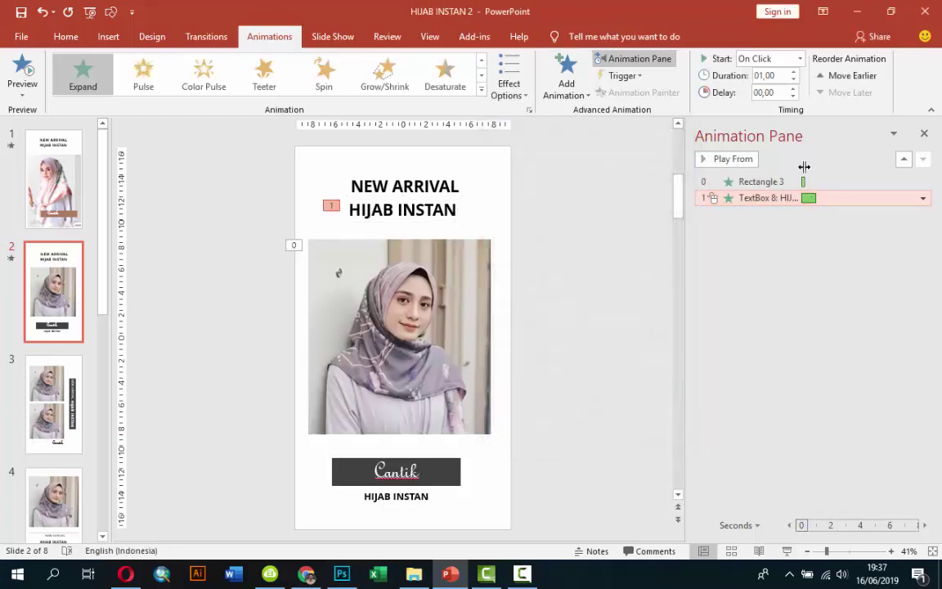
# Time the title's Expand: With Previous, 00,50 duration, 00,25 delay.
pyautogui.click(799, 59)
pyautogui.click(783, 90)
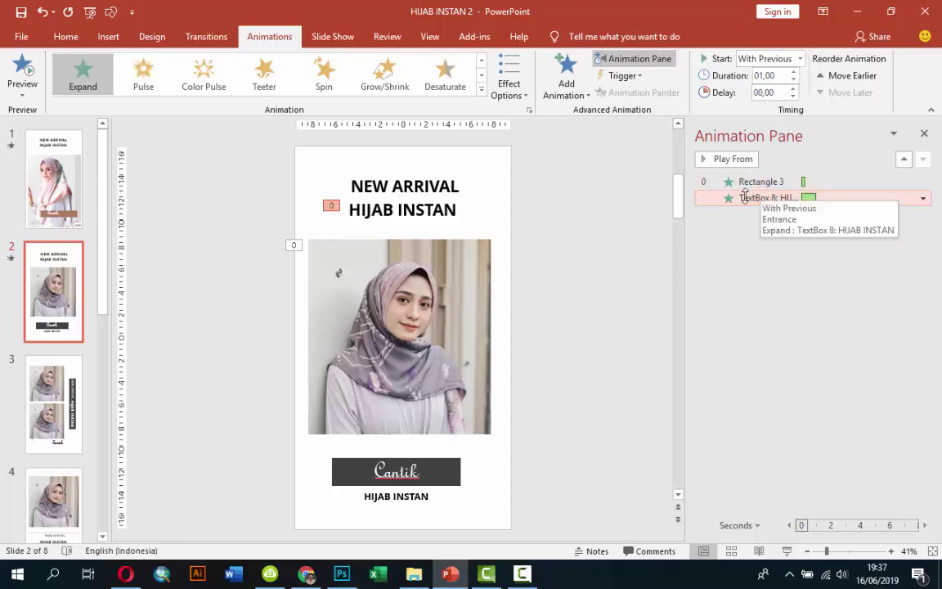
pyautogui.click(793, 80)
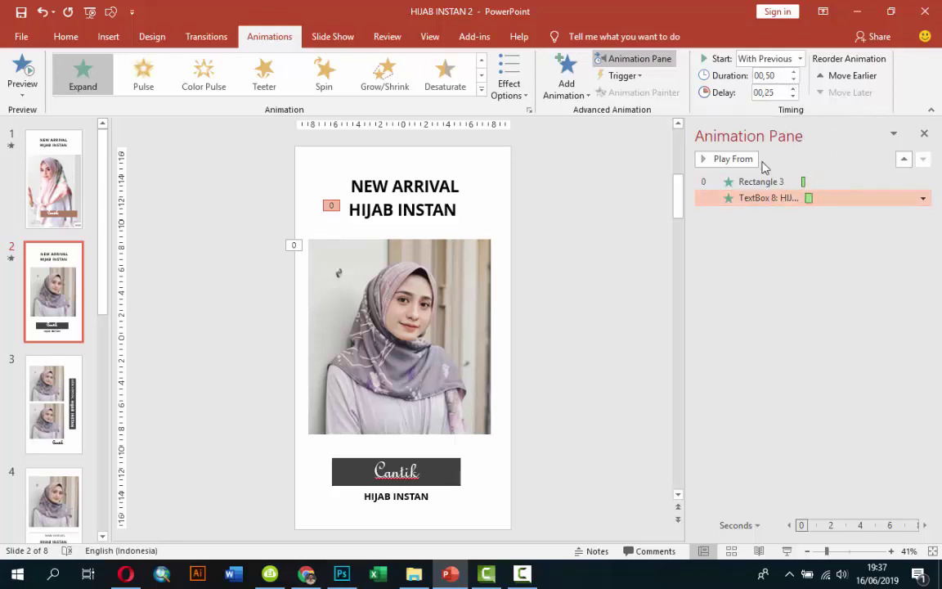
pyautogui.click(455, 301)
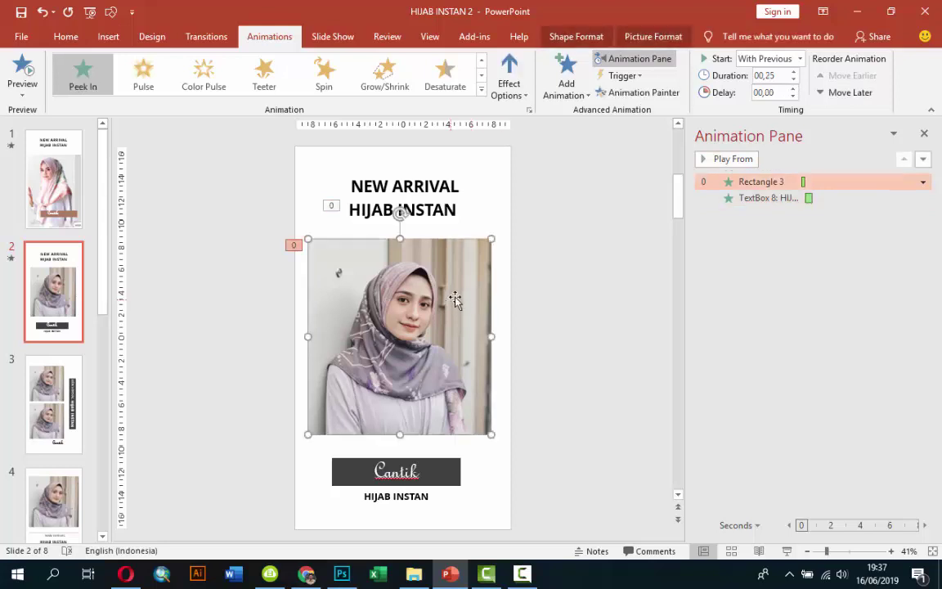
# Review the slide's animations, then give the NEW ARRIVAL text box a Split entrance.
pyautogui.click(415, 186)
pyautogui.click(428, 176)
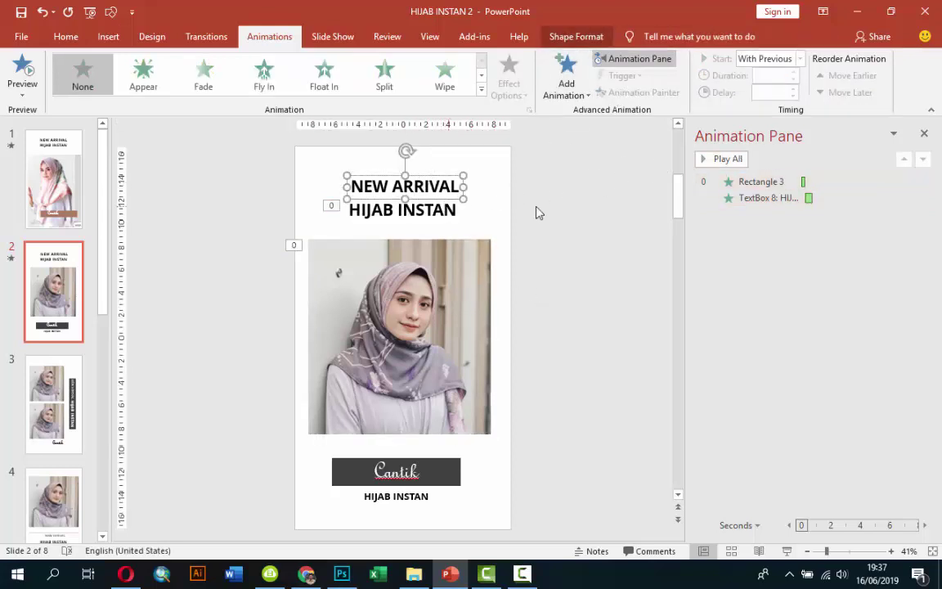
pyautogui.click(729, 201)
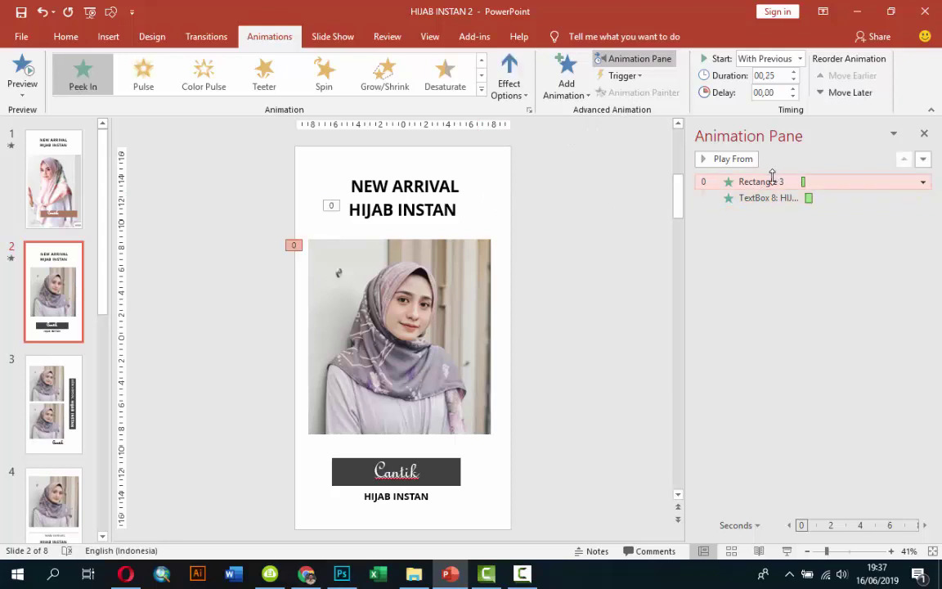
pyautogui.click(740, 161)
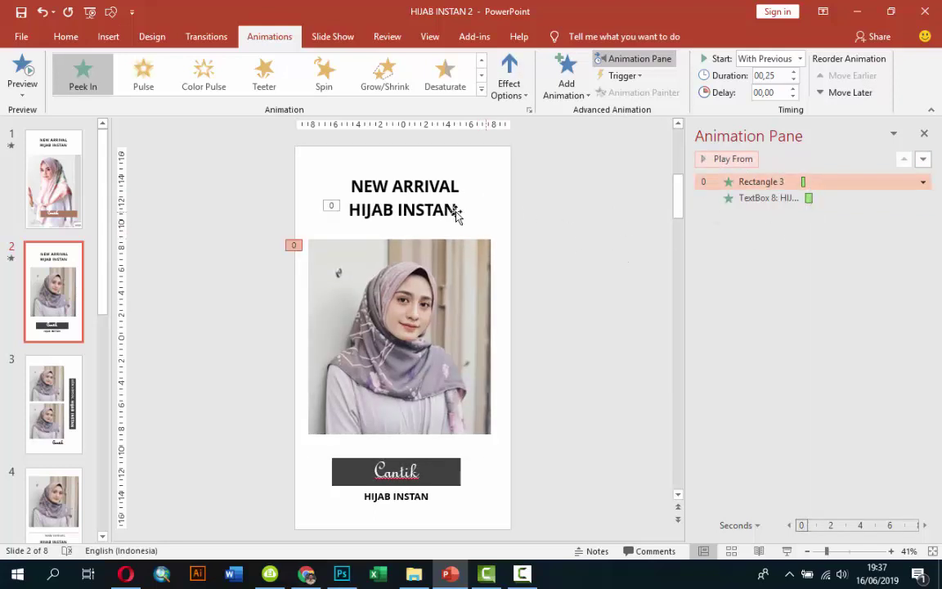
pyautogui.click(442, 188)
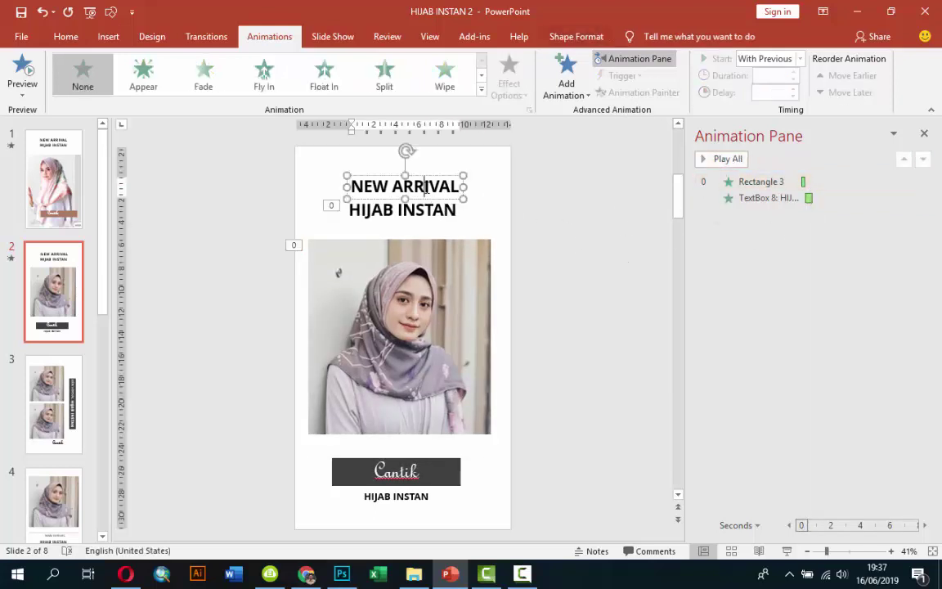
pyautogui.click(559, 69)
pyautogui.click(589, 463)
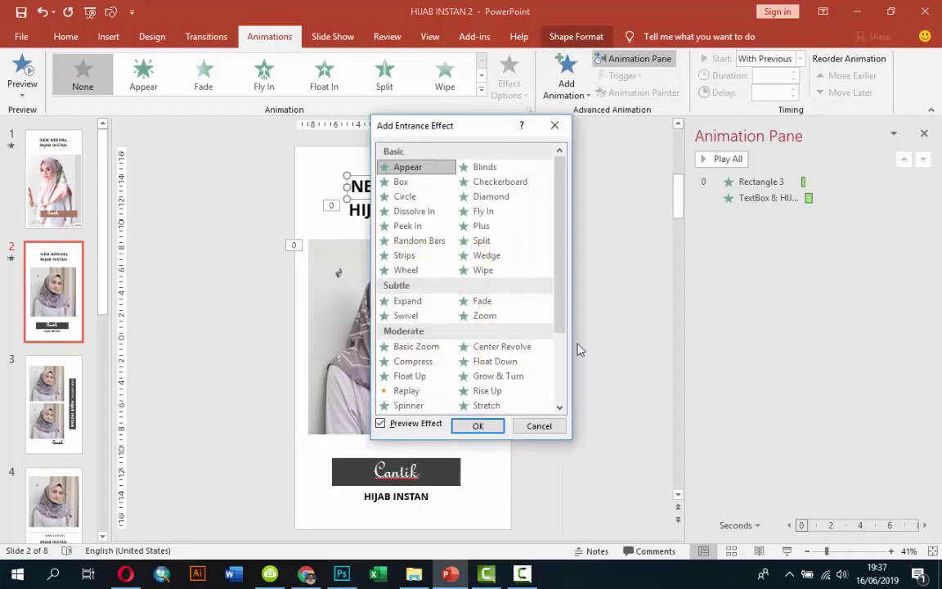
pyautogui.click(491, 241)
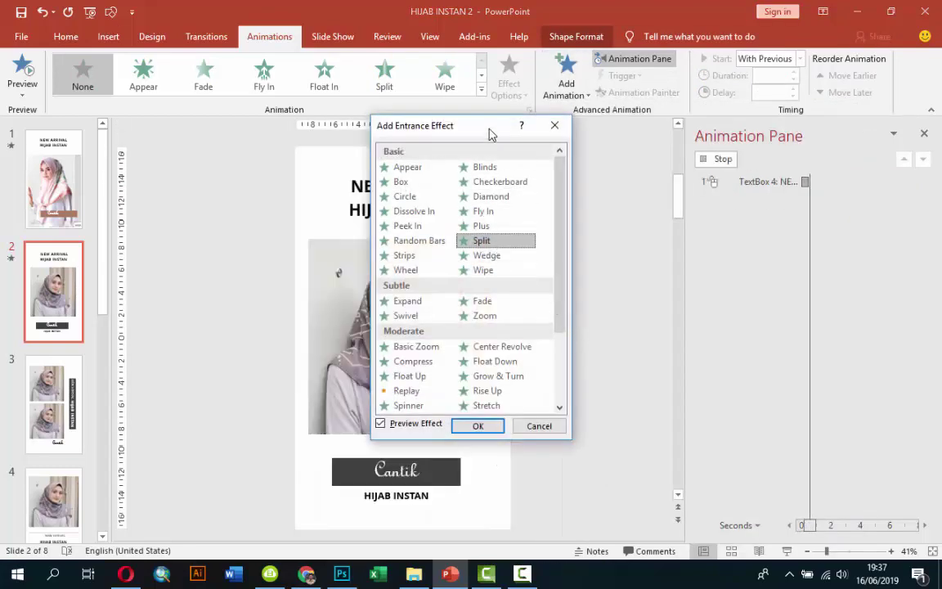
pyautogui.moveTo(490, 132); pyautogui.dragTo(612, 158)
pyautogui.click(602, 452)
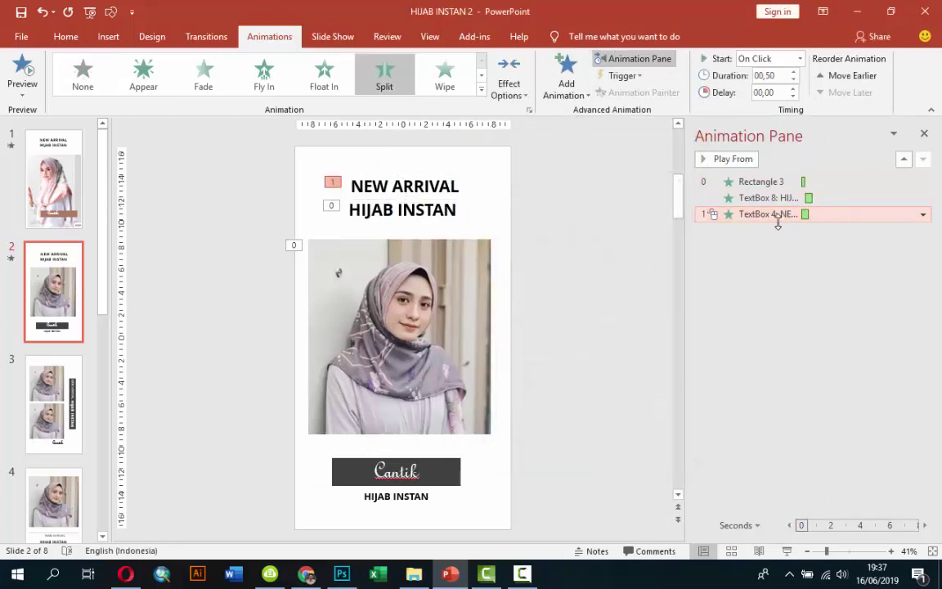
# Move NEW ARRIVAL's Split before HIJAB INSTAN, starting With Previous with a 00,25 delay.
pyautogui.click(753, 198)
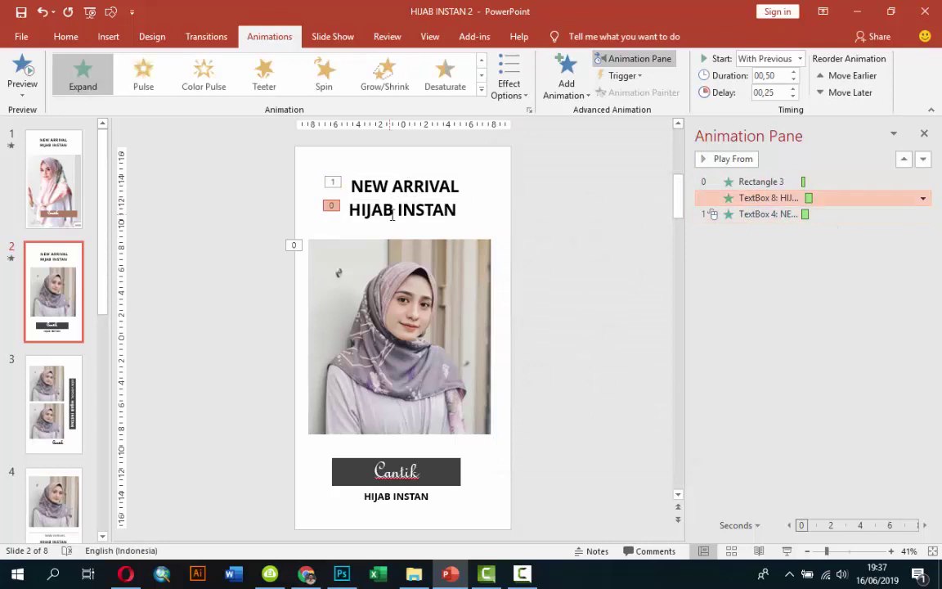
pyautogui.click(748, 213)
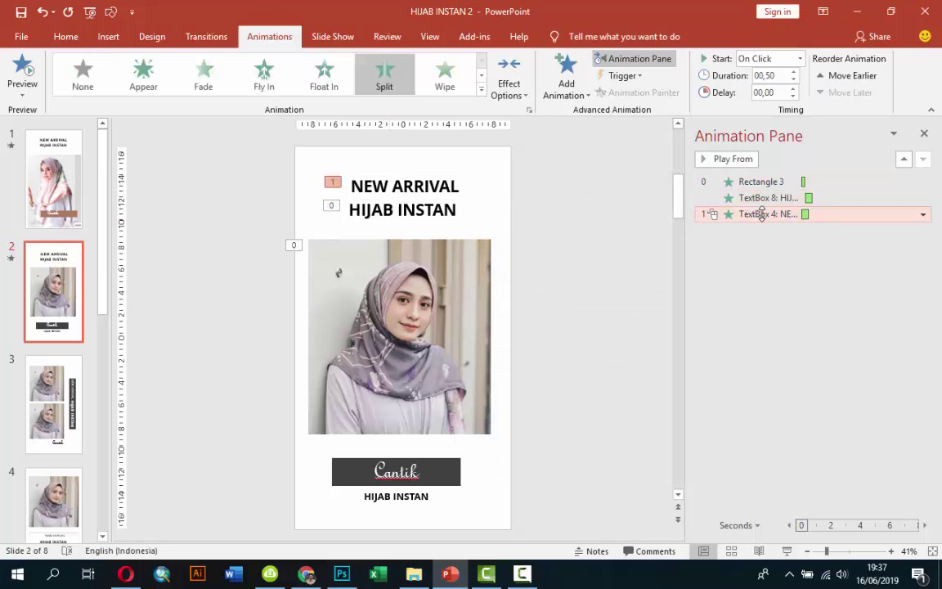
pyautogui.click(905, 161)
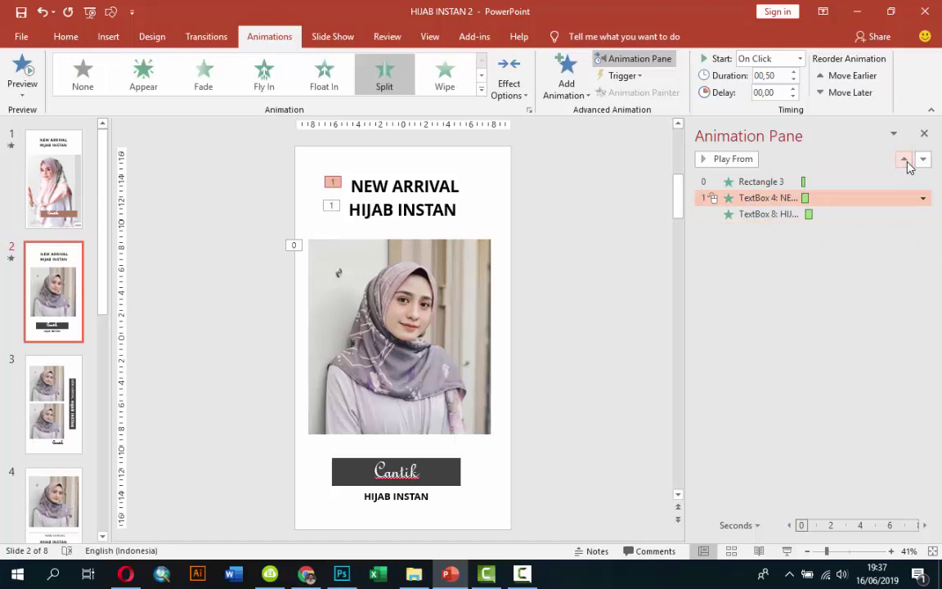
pyautogui.click(800, 59)
pyautogui.press('Escape')
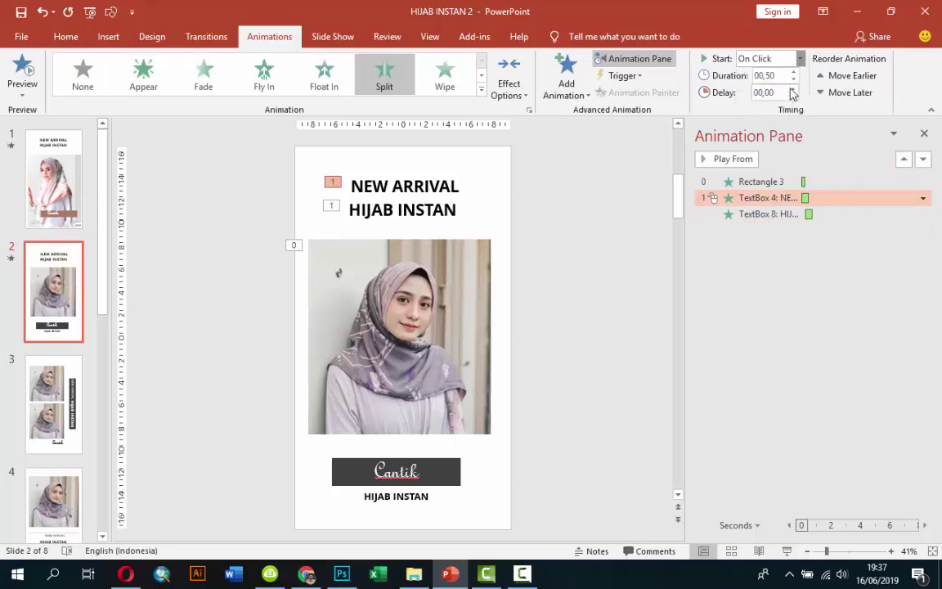
pyautogui.press('Down')
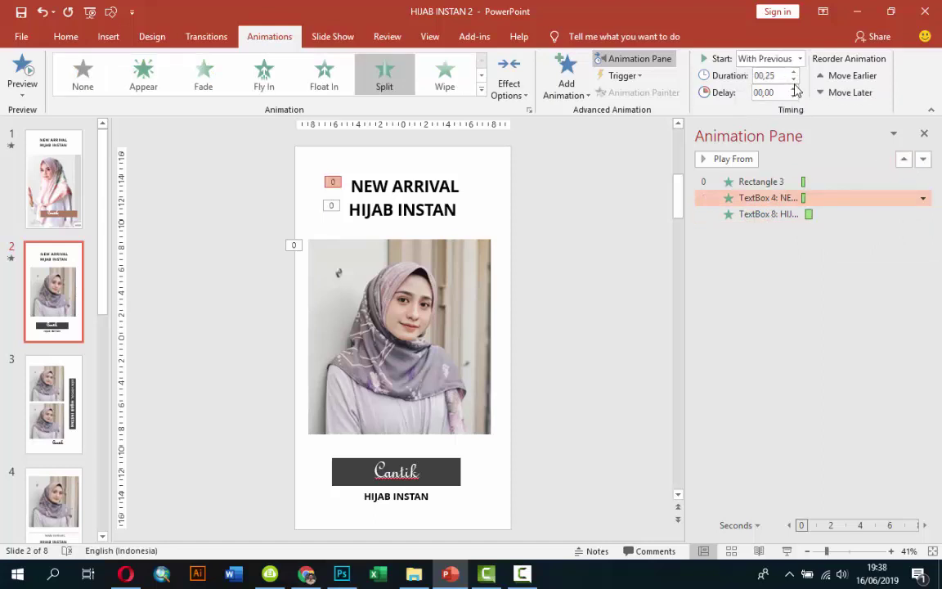
pyautogui.click(794, 89)
pyautogui.click(826, 214)
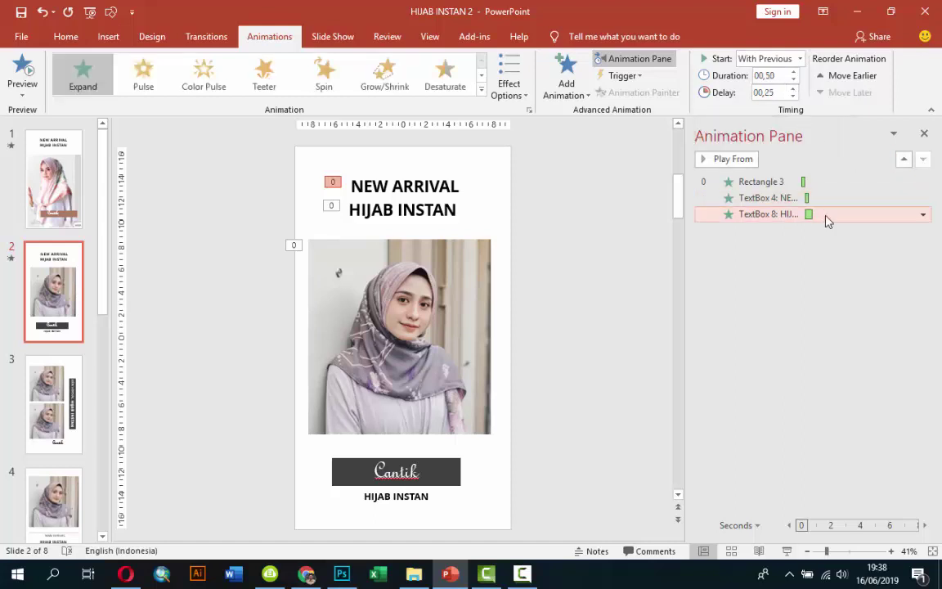
pyautogui.click(738, 197)
pyautogui.click(762, 230)
pyautogui.click(761, 216)
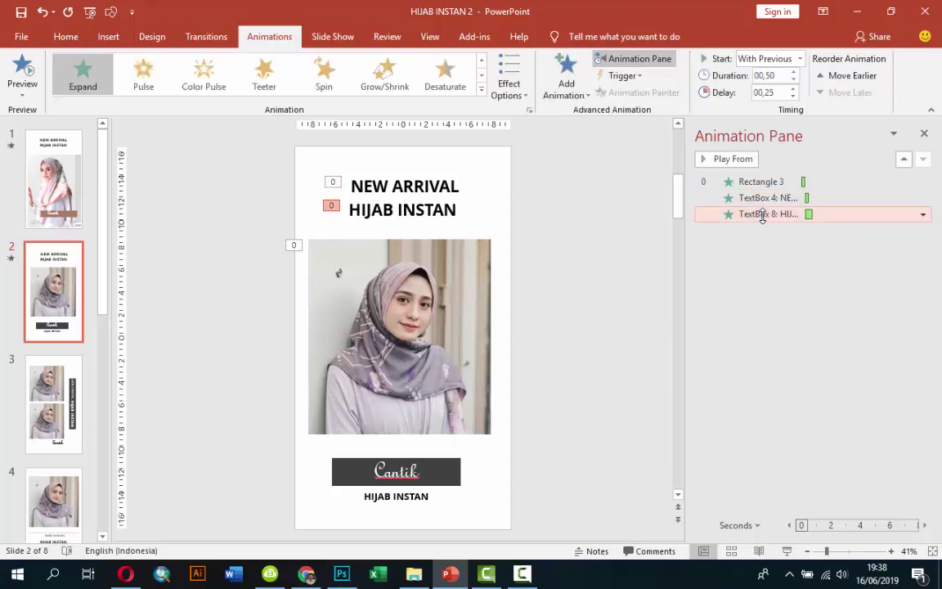
pyautogui.click(788, 183)
pyautogui.click(720, 159)
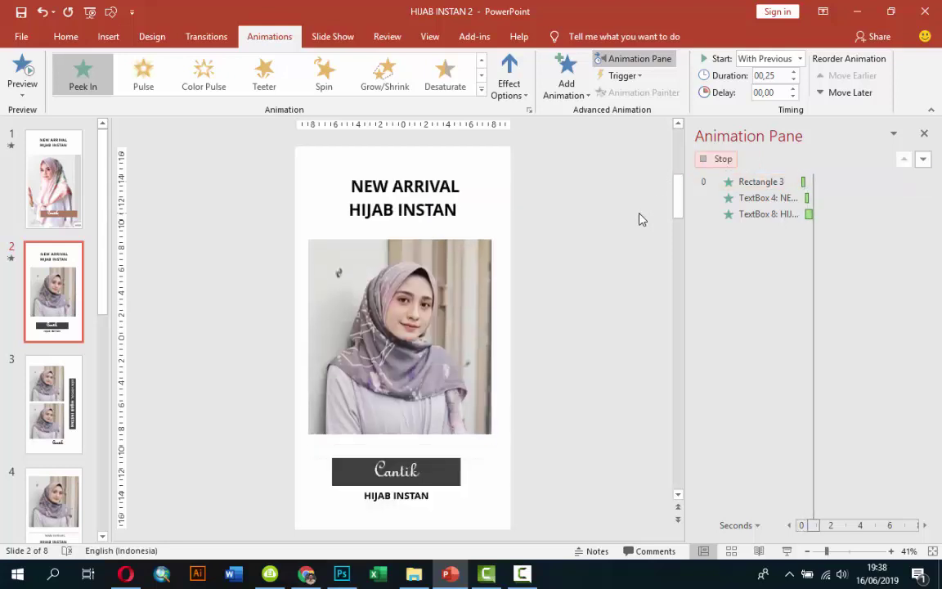
pyautogui.click(792, 214)
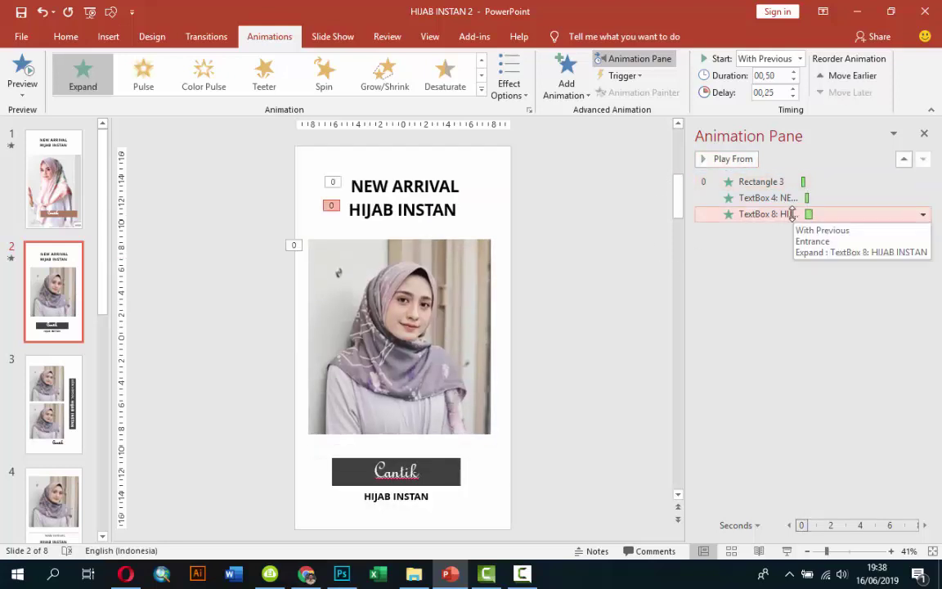
pyautogui.click(442, 472)
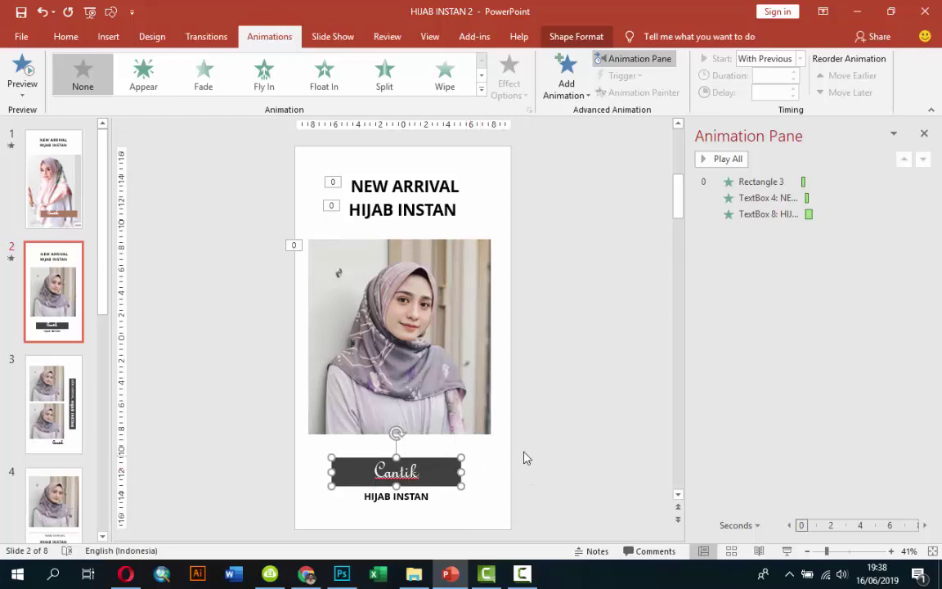
# Nudge the dark Cantik banner and give it a Split entrance, Vertical Out.
pyautogui.click(593, 481)
pyautogui.click(448, 478)
pyautogui.moveTo(447, 476); pyautogui.dragTo(420, 471)
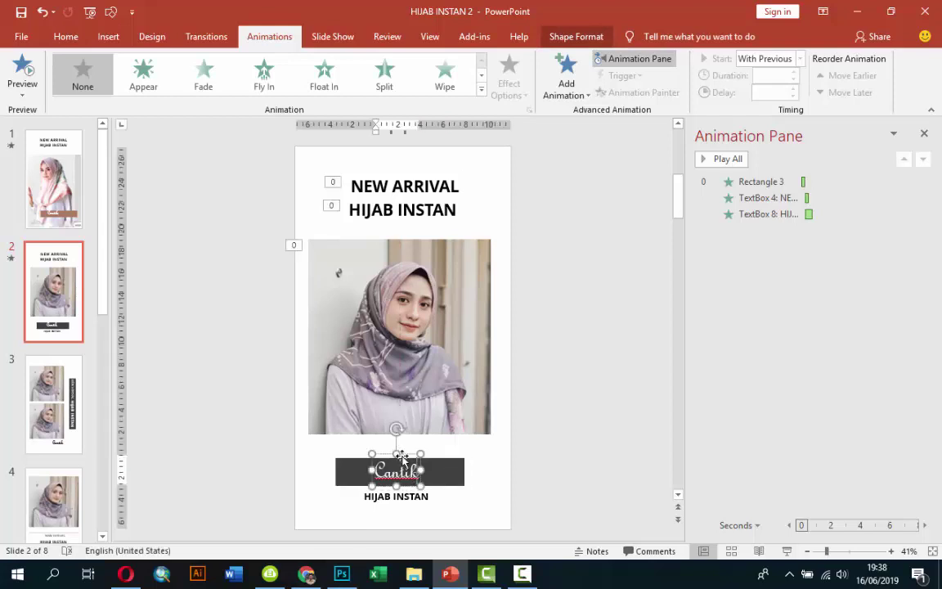
pyautogui.click(448, 471)
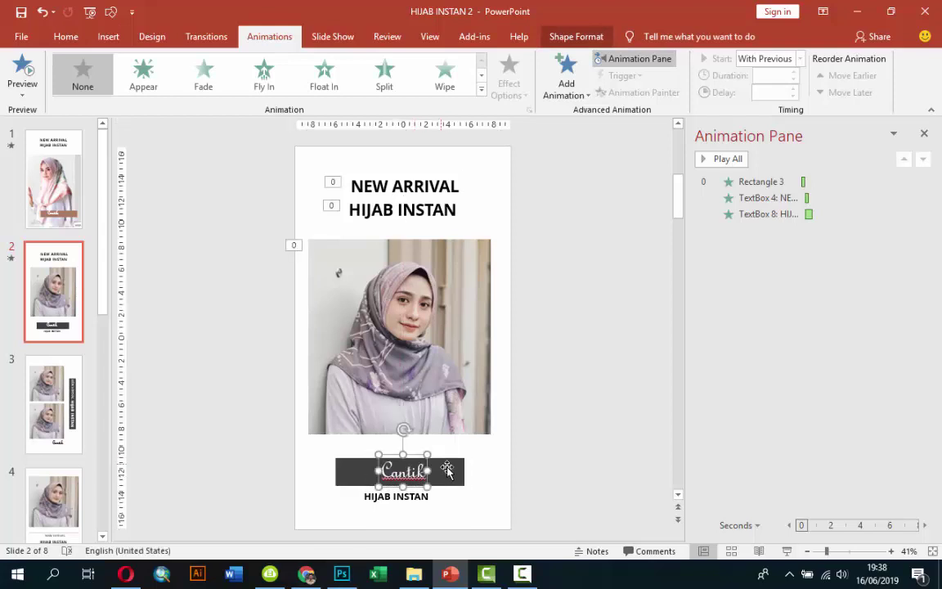
pyautogui.click(566, 78)
pyautogui.click(384, 78)
pyautogui.click(385, 74)
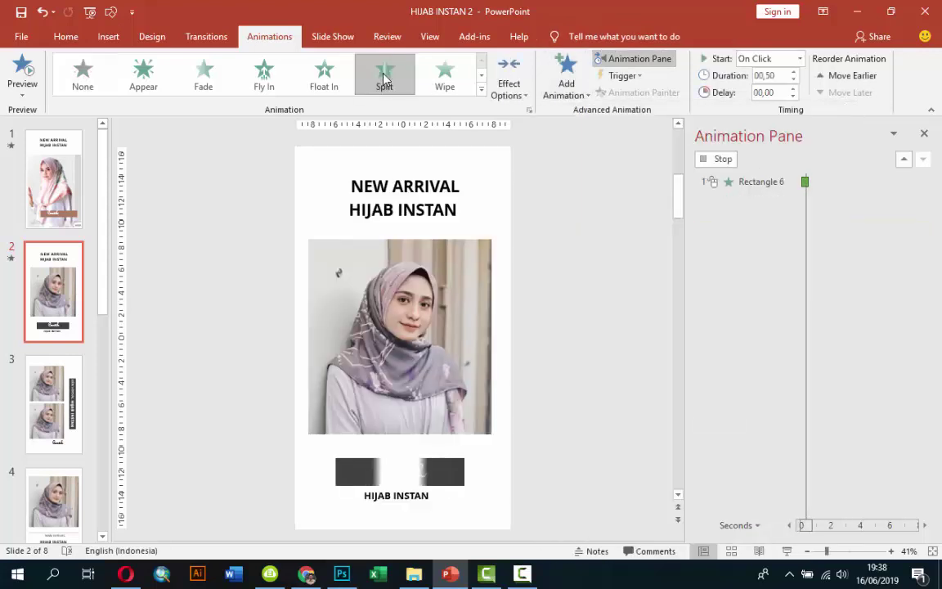
pyautogui.click(503, 72)
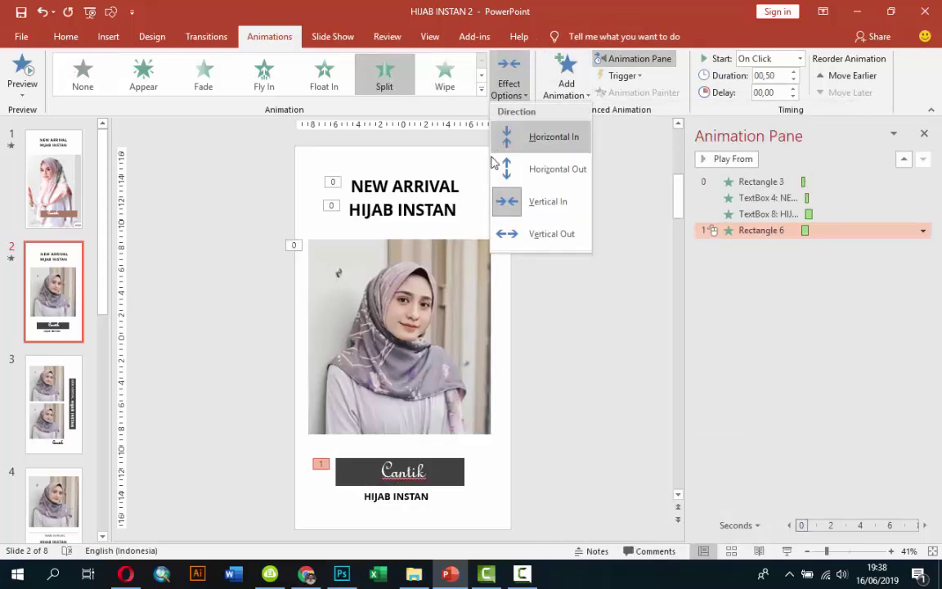
pyautogui.click(509, 234)
# Give the Cantik text box a Split entrance, Vertical Out.
pyautogui.click(407, 483)
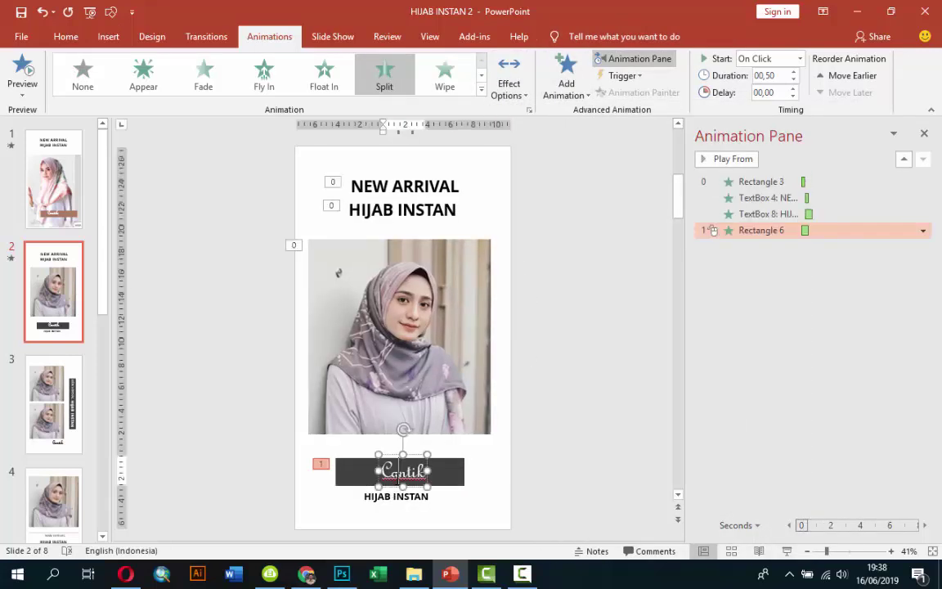
pyautogui.click(416, 460)
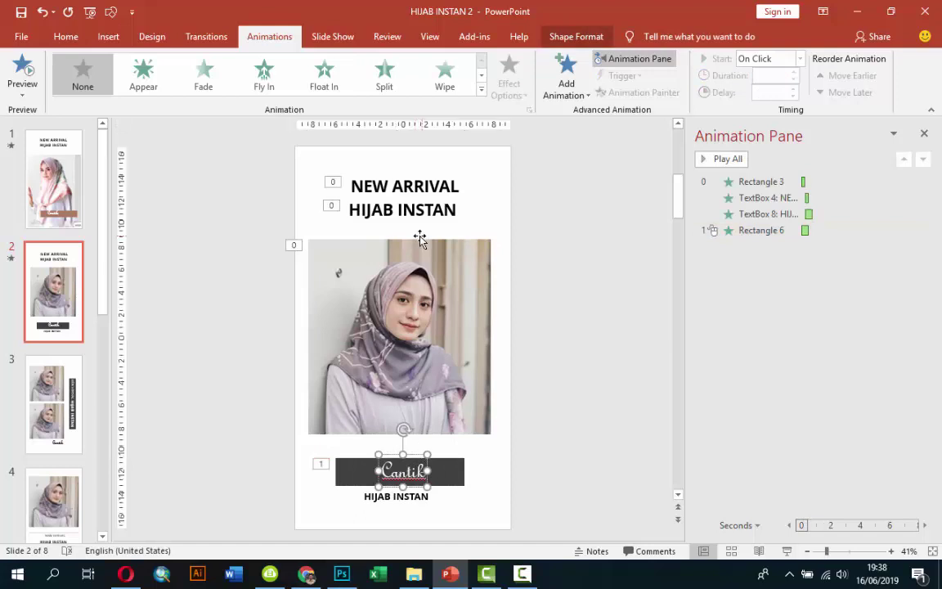
pyautogui.click(376, 69)
pyautogui.click(508, 82)
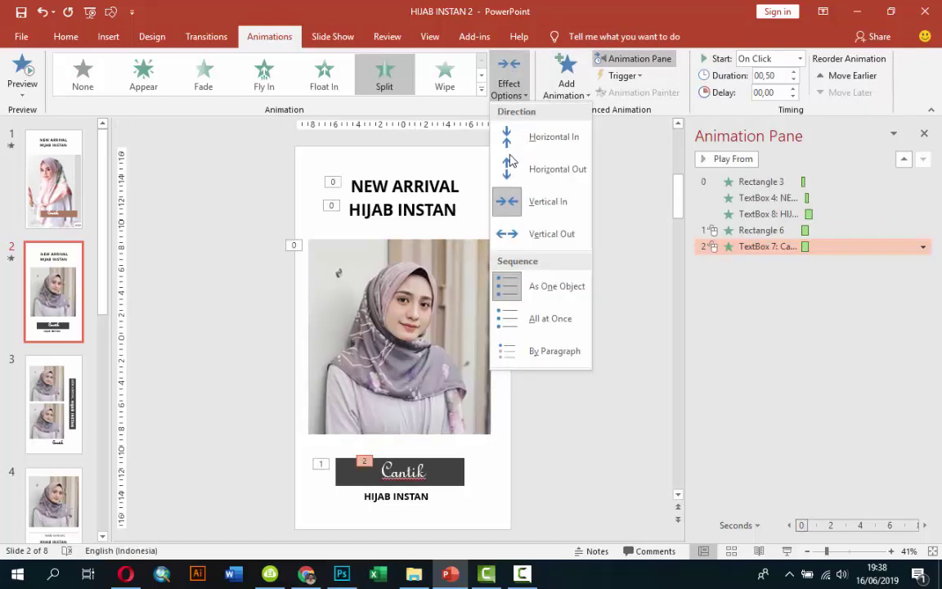
pyautogui.click(515, 234)
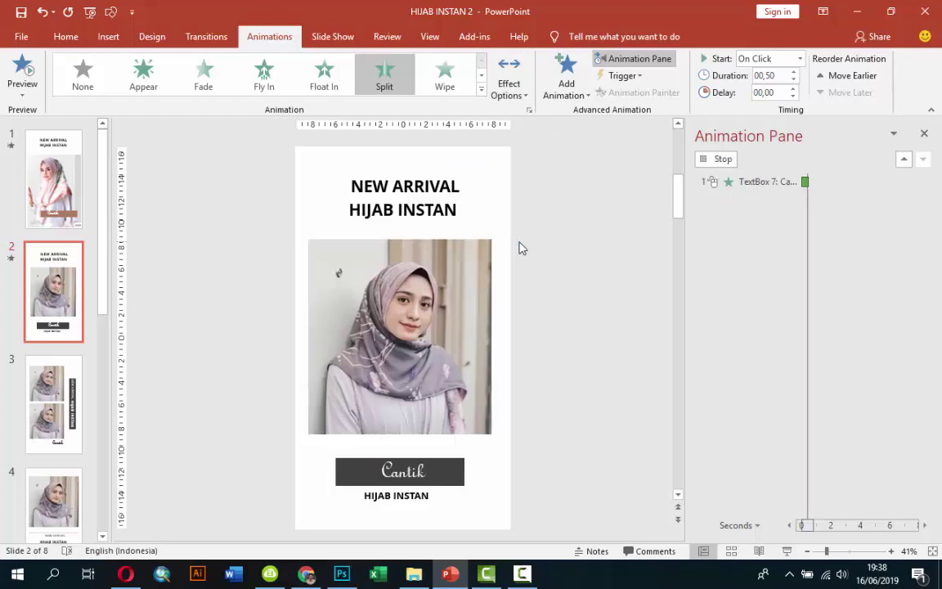
# Make the Cantik banner and text start With Previous, raising the banner's delay.
pyautogui.click(452, 474)
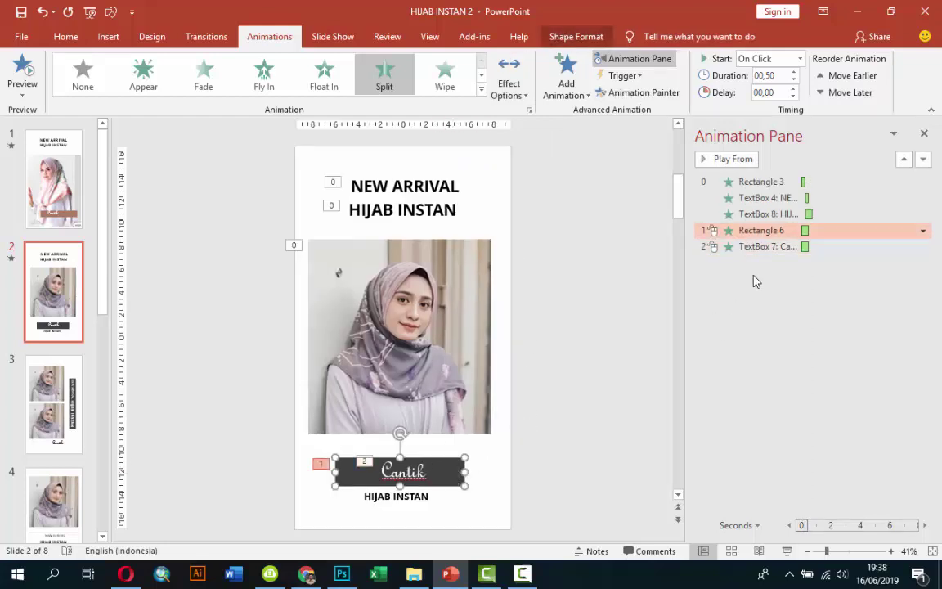
pyautogui.click(800, 60)
pyautogui.click(785, 88)
pyautogui.click(791, 88)
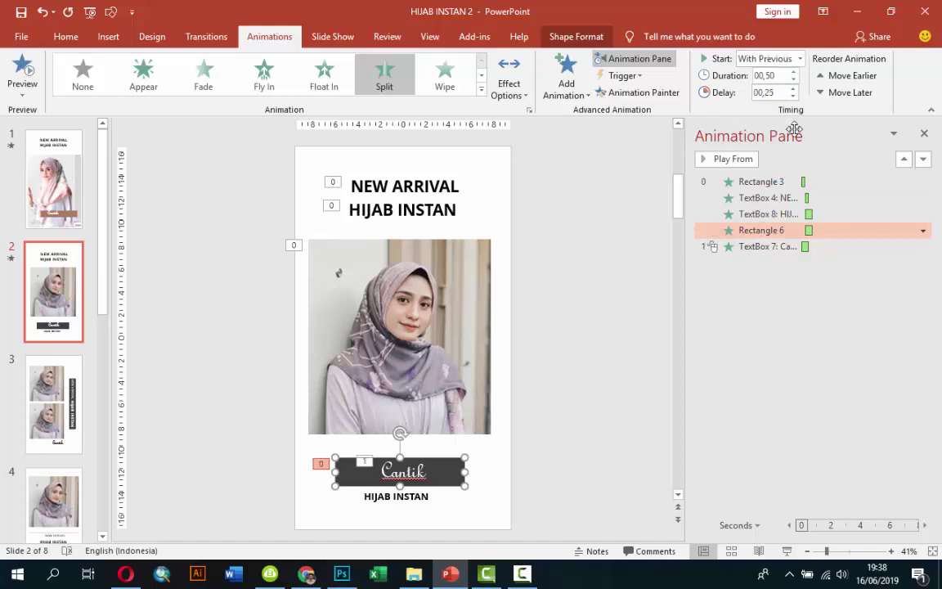
pyautogui.click(793, 89)
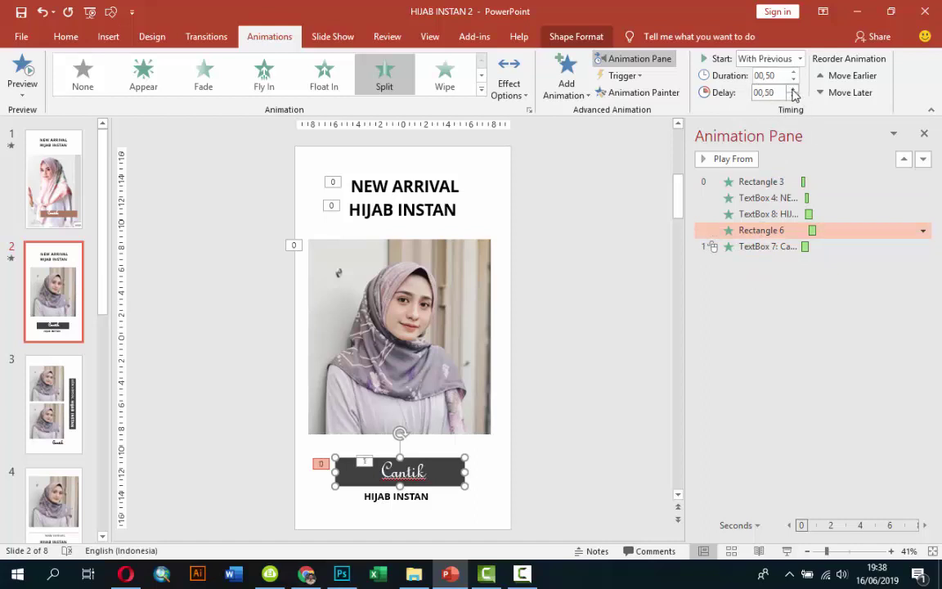
pyautogui.click(825, 247)
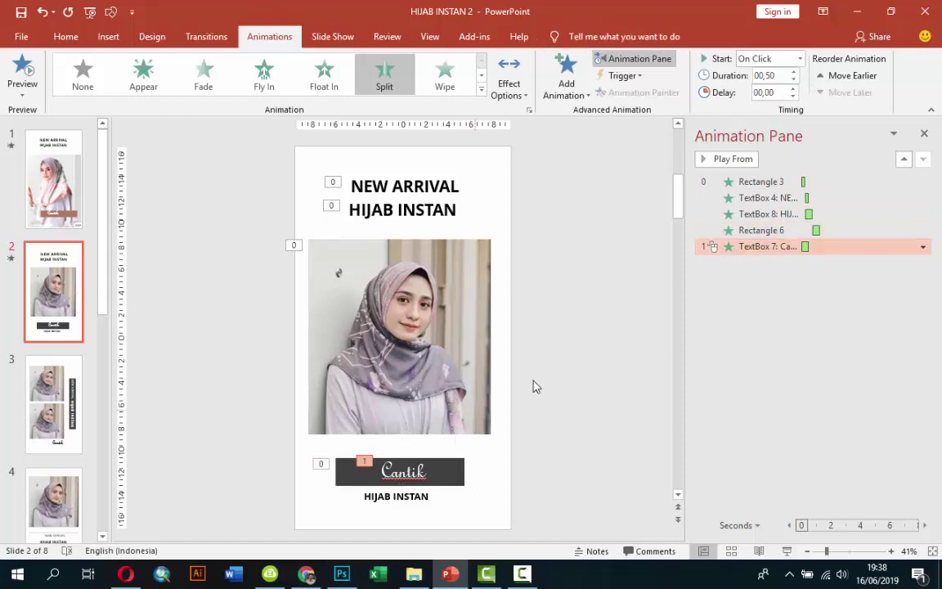
pyautogui.click(799, 60)
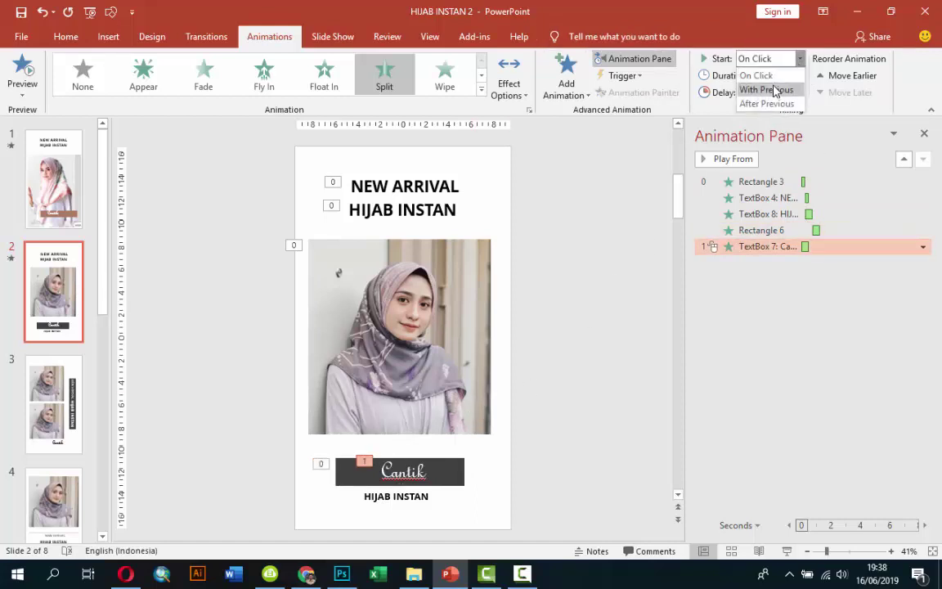
pyautogui.click(775, 91)
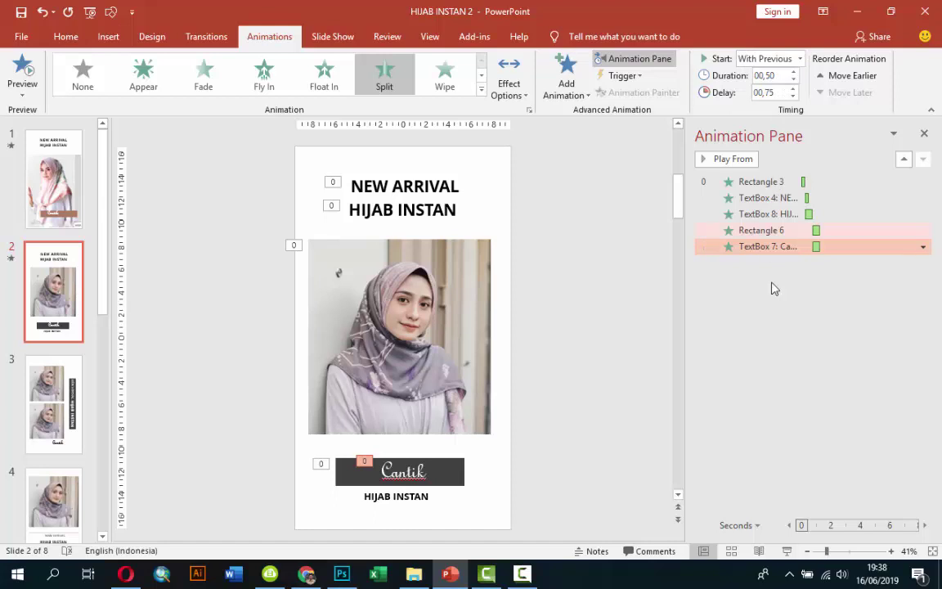
pyautogui.click(416, 498)
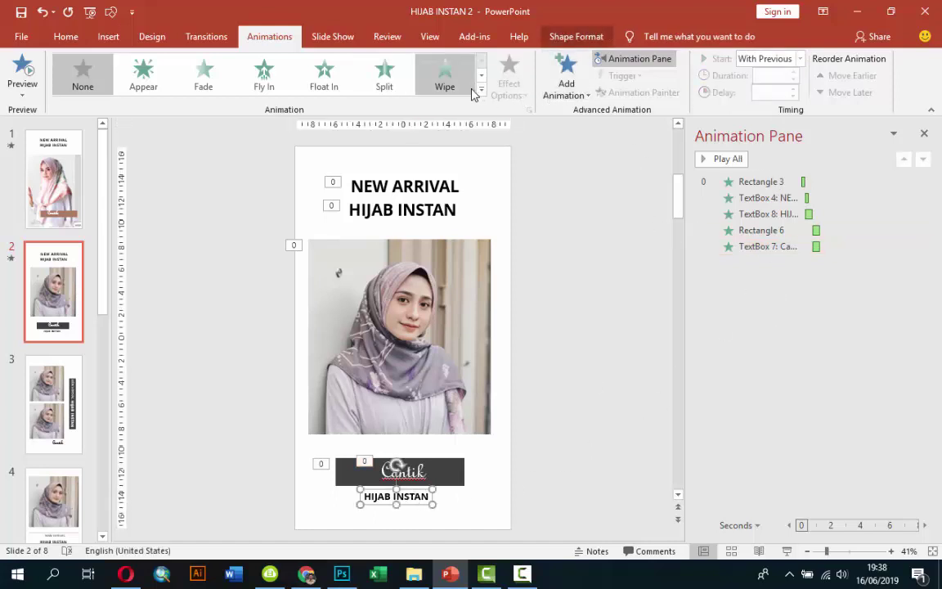
# Give the bottom HIJAB INSTAN caption a Fly In: With Previous, 00,25 duration, 01,25 delay.
pyautogui.click(263, 85)
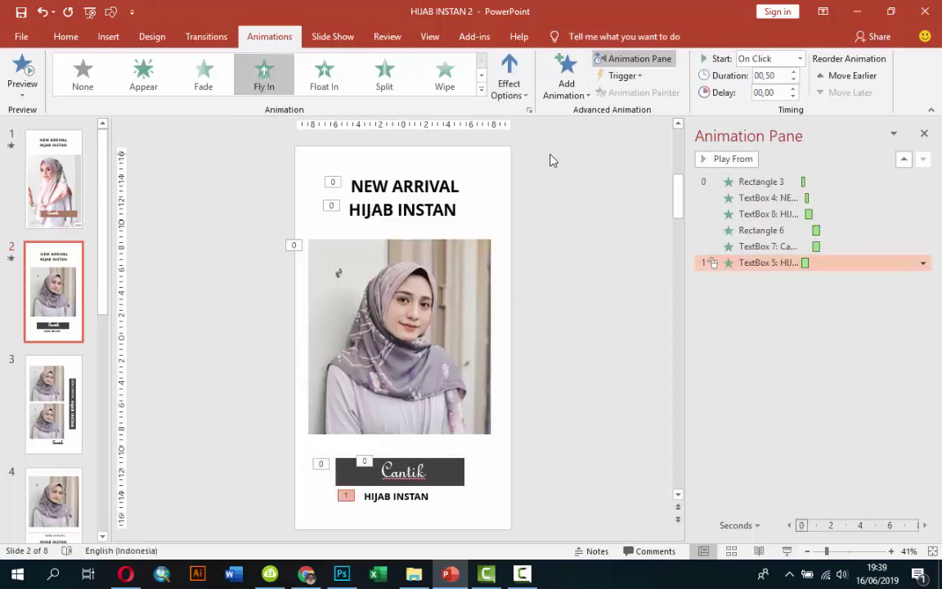
pyautogui.click(802, 58)
pyautogui.click(773, 90)
pyautogui.scroll(3, 769, 91)
pyautogui.click(792, 79)
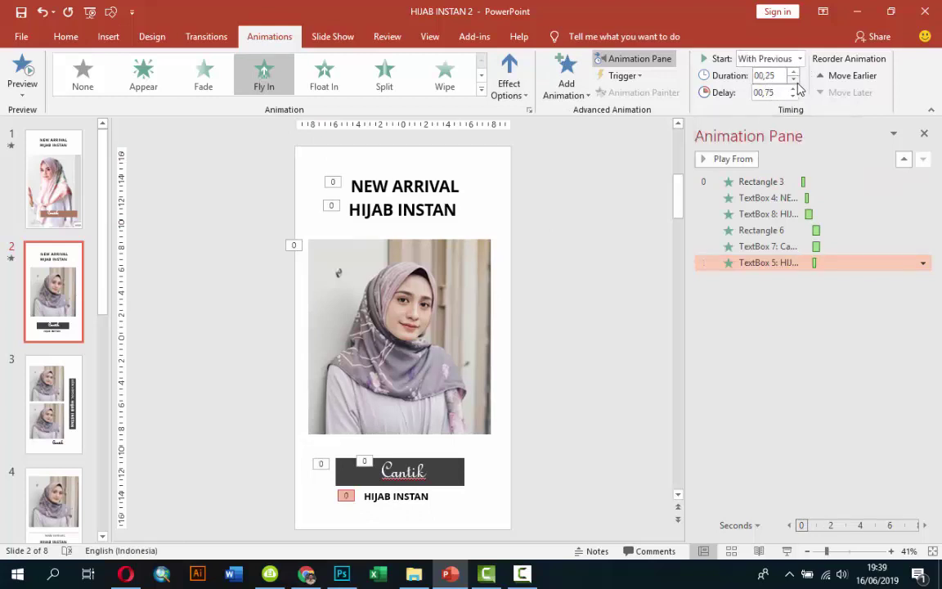
pyautogui.click(793, 88)
pyautogui.click(794, 88)
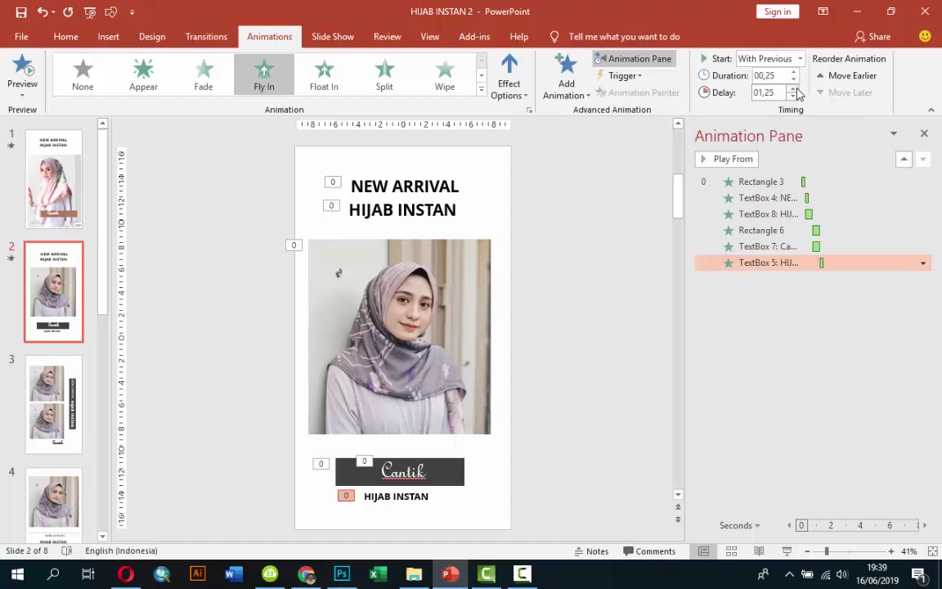
pyautogui.click(760, 181)
pyautogui.click(724, 159)
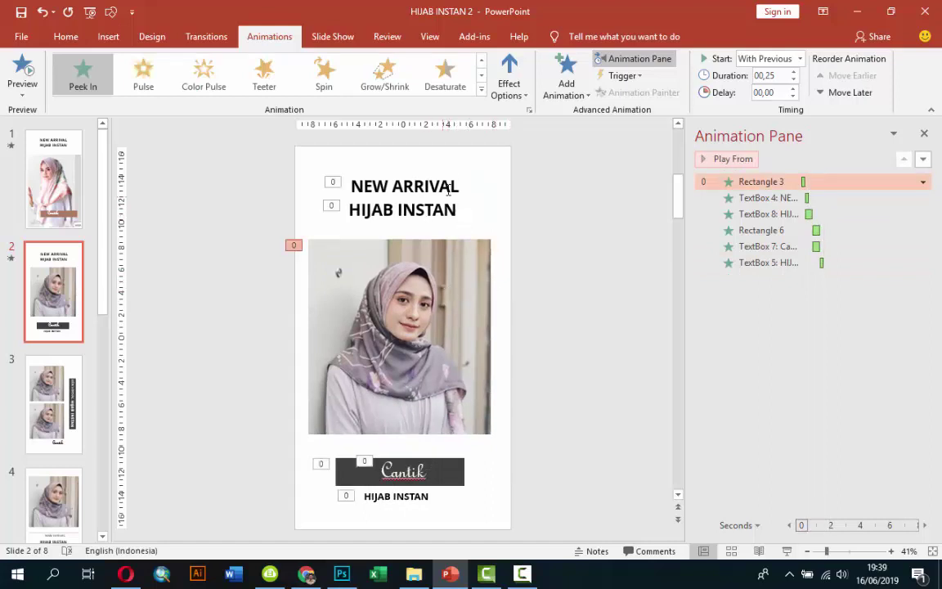
# Change slide 2's Push transition to From Right, then go to slide 3.
pyautogui.click(200, 42)
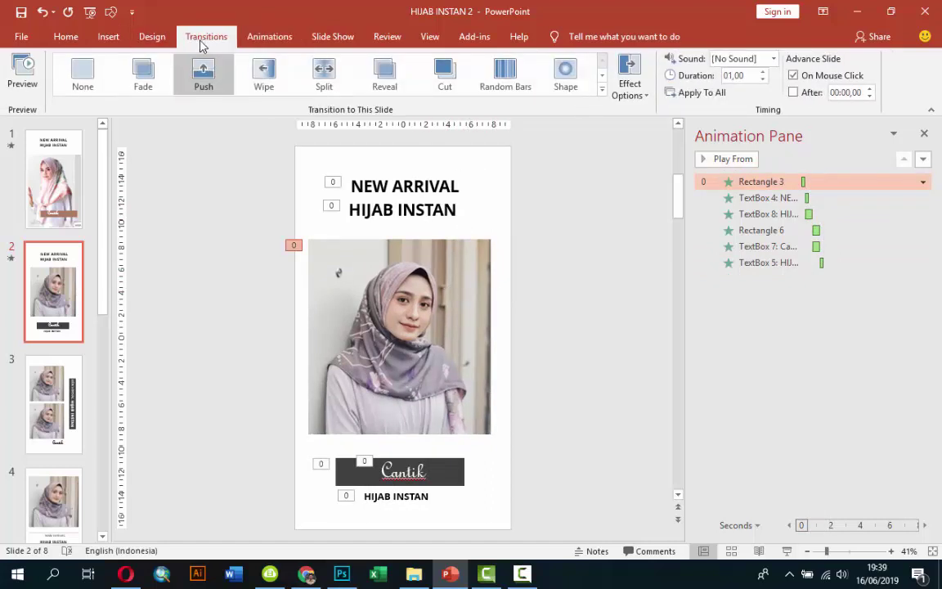
pyautogui.click(627, 84)
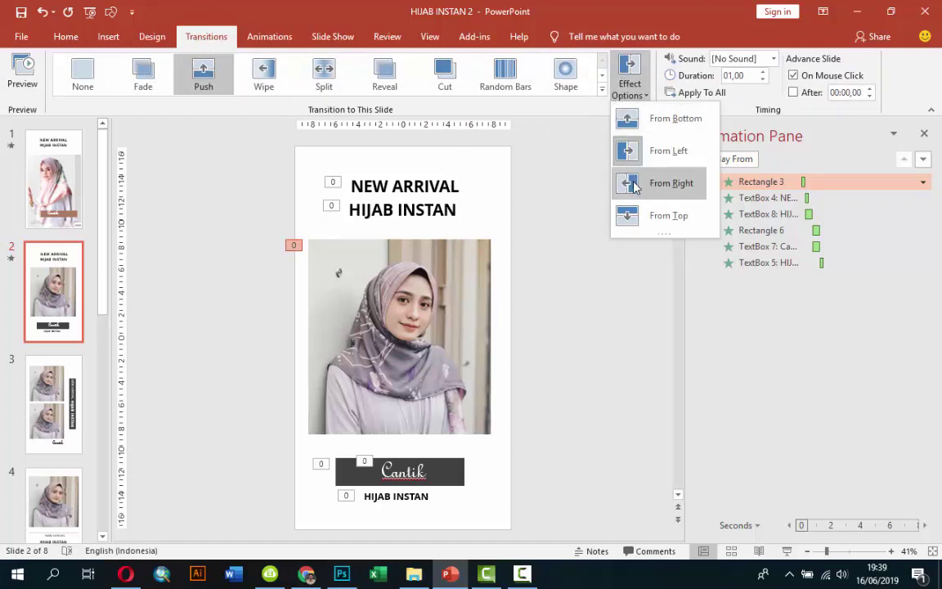
pyautogui.click(651, 129)
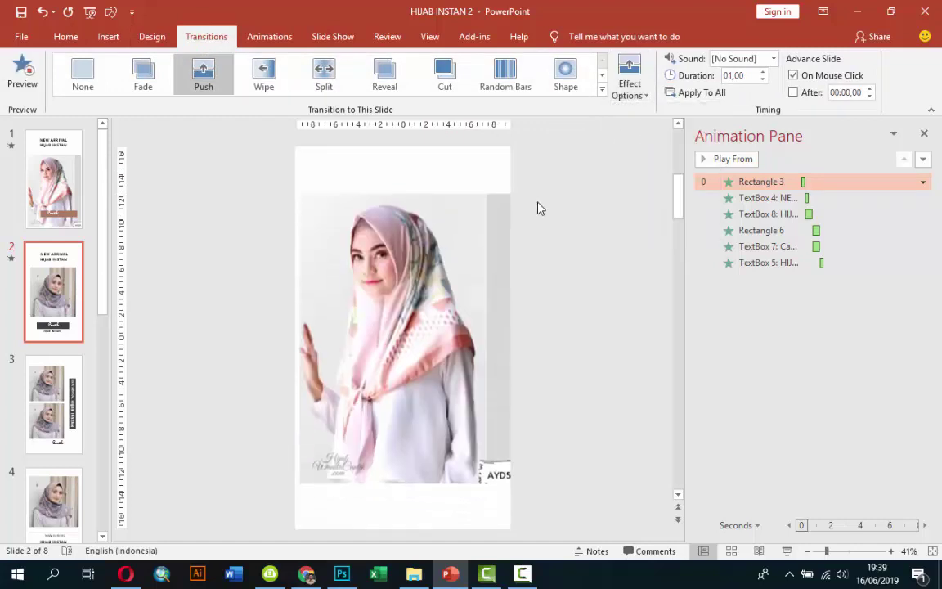
pyautogui.click(53, 385)
pyautogui.scroll(-2, 94, 246)
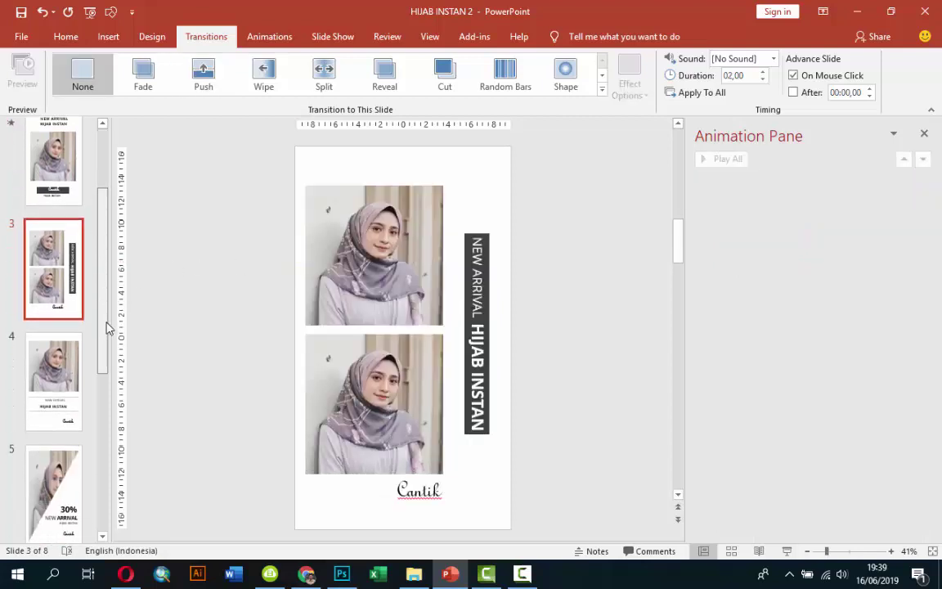
# Fill slide 3's top photo with the hijab 3 picture via Format Picture.
pyautogui.click(358, 263)
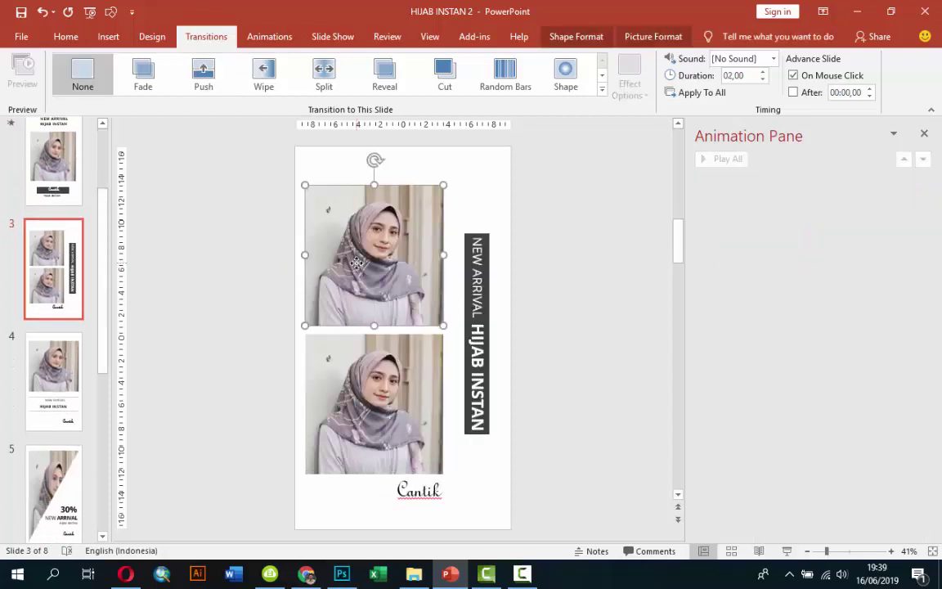
pyautogui.rightClick(393, 272)
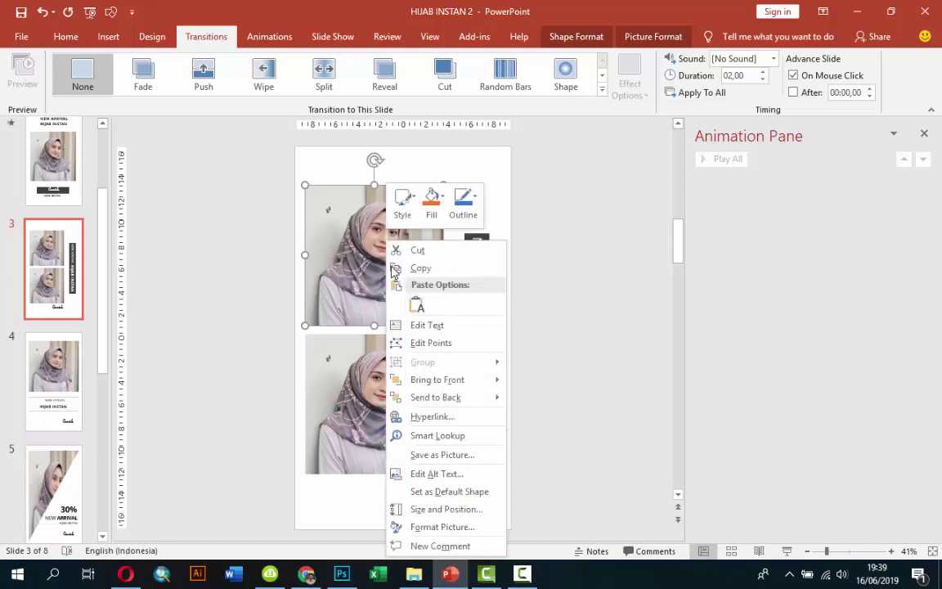
pyautogui.click(441, 527)
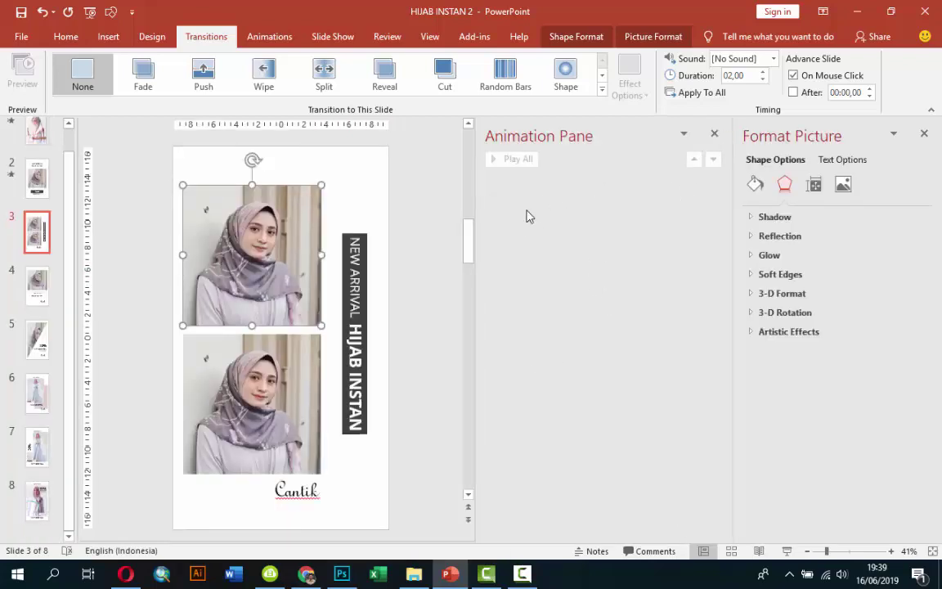
pyautogui.click(756, 185)
pyautogui.click(764, 217)
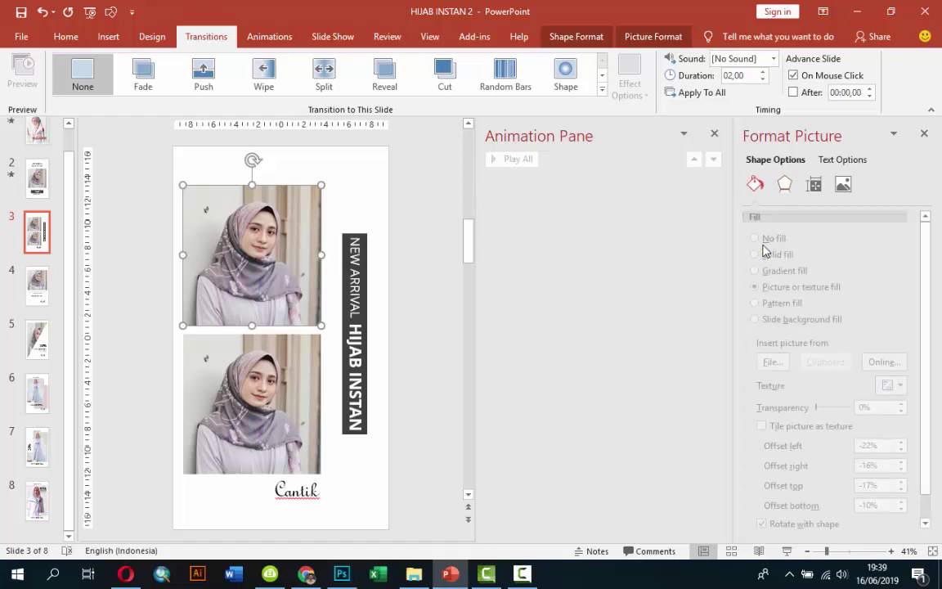
pyautogui.click(782, 361)
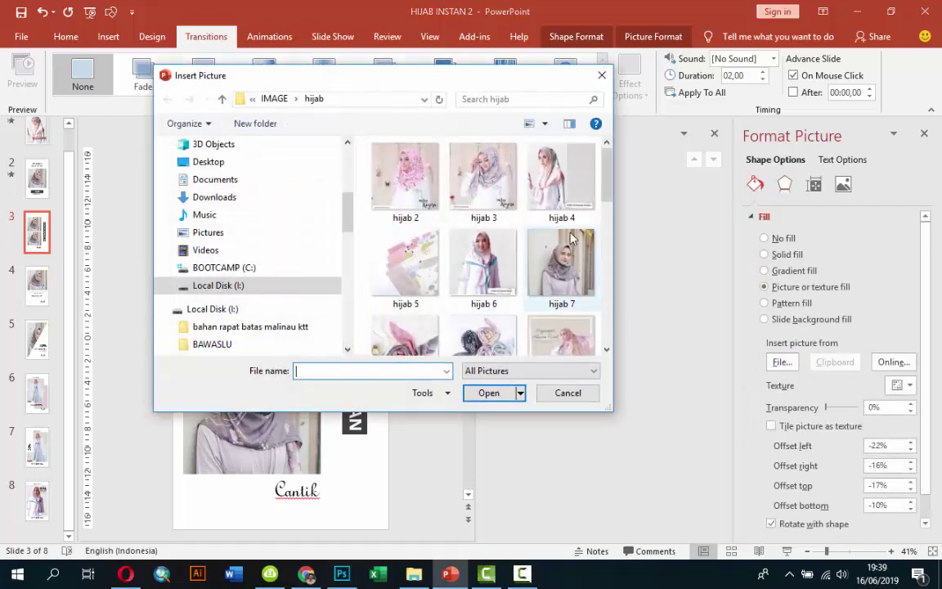
pyautogui.click(483, 180)
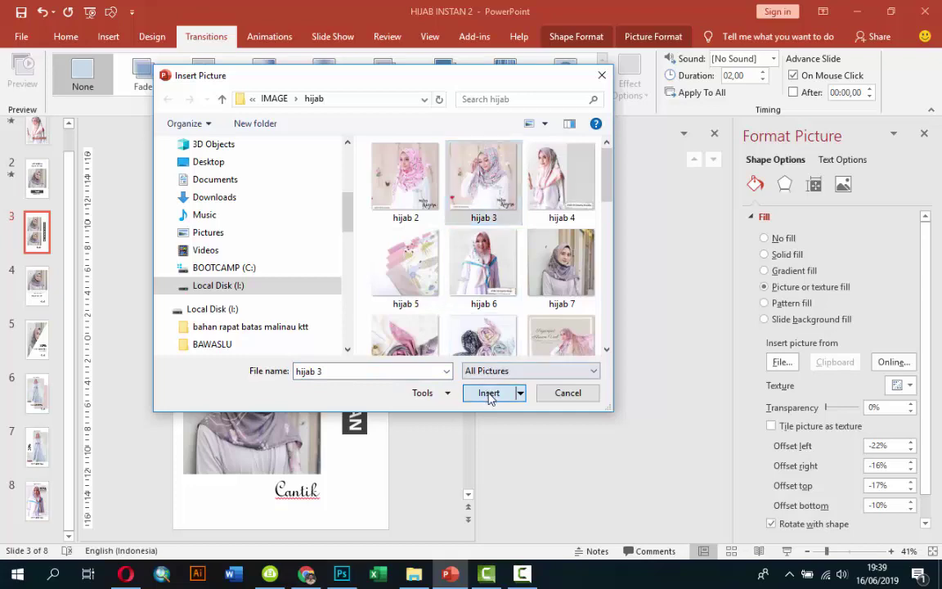
pyautogui.click(489, 394)
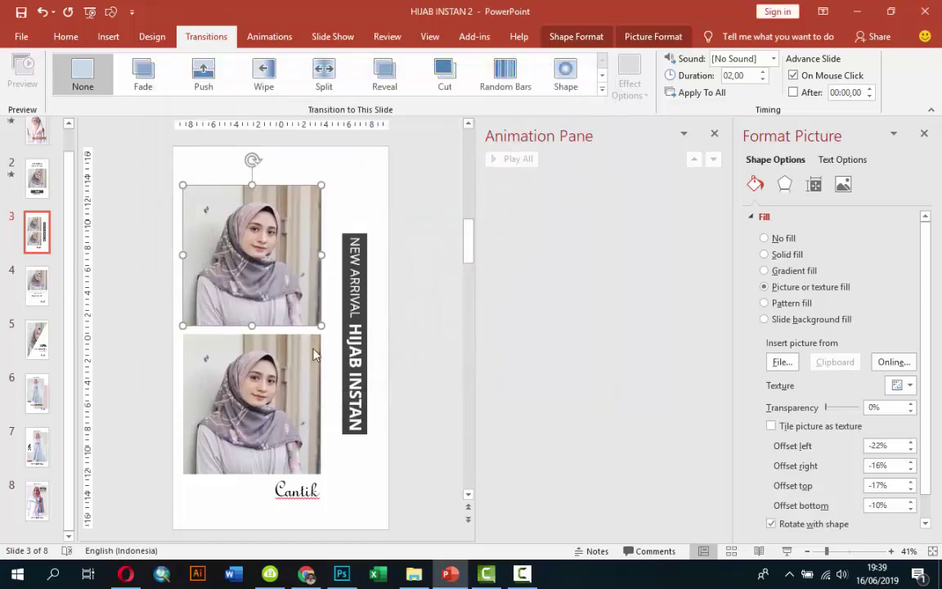
# Reframe the top photo with a -1% top offset and -26% bottom offset.
pyautogui.click(266, 397)
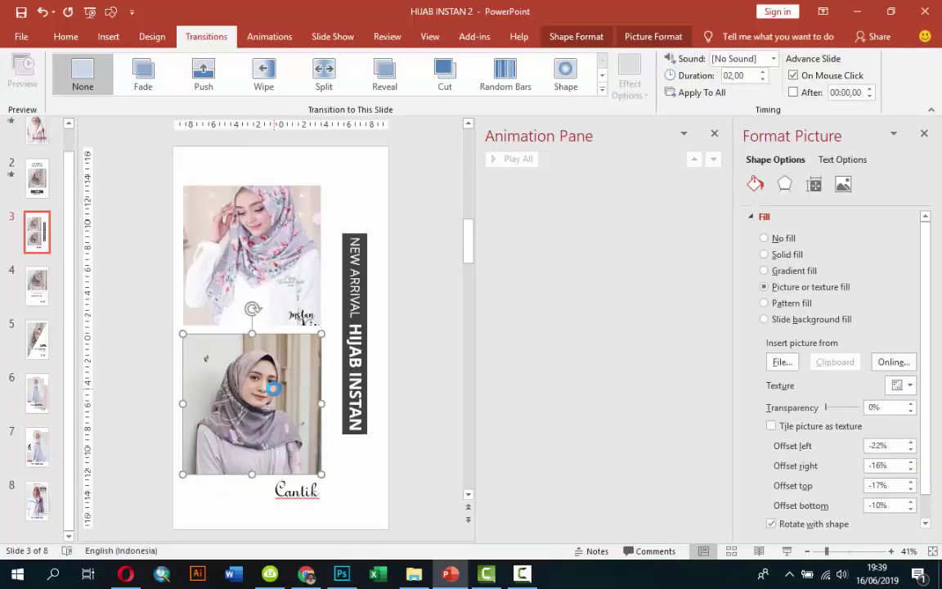
pyautogui.click(267, 293)
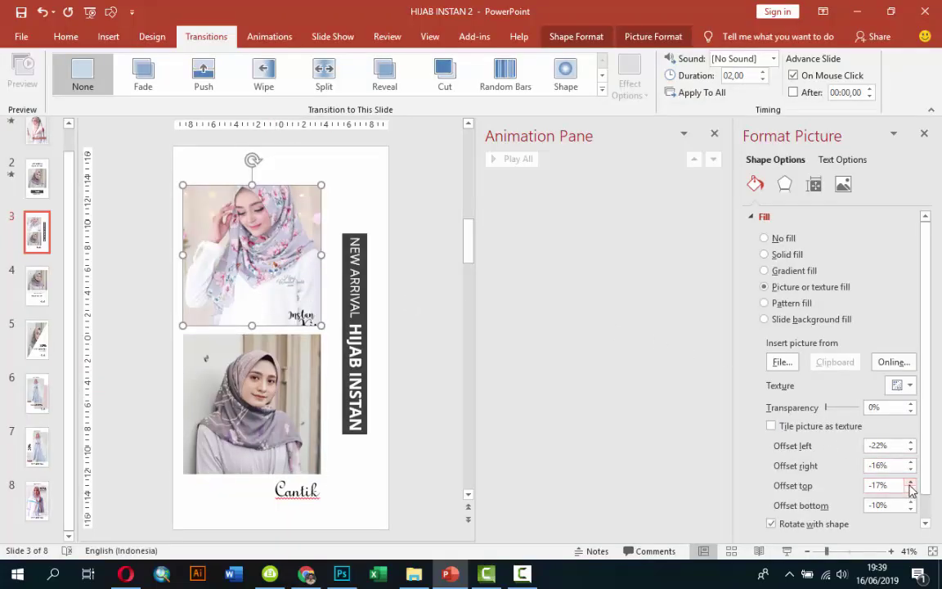
pyautogui.moveTo(910, 485); pyautogui.dragTo(910, 484)
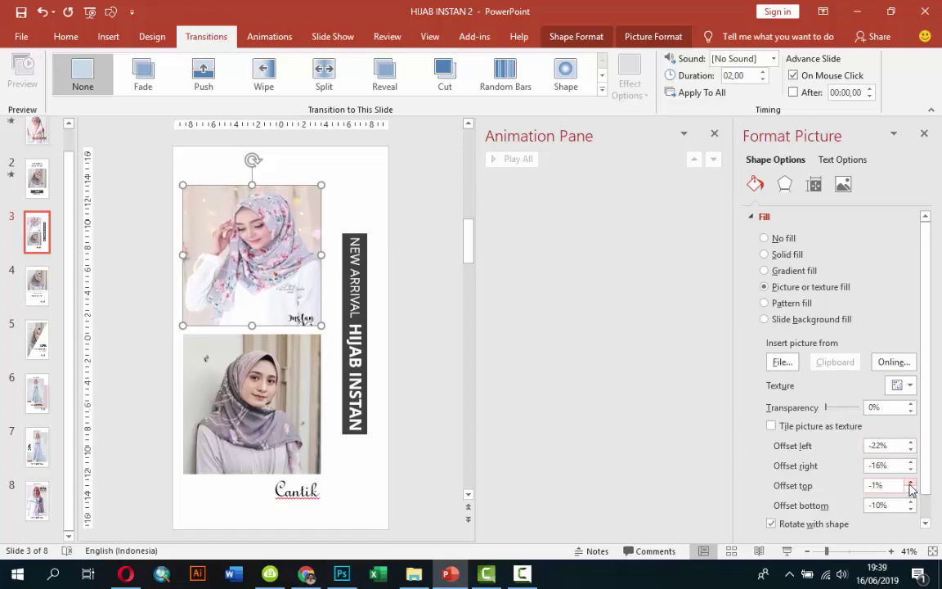
pyautogui.moveTo(910, 508); pyautogui.dragTo(910, 509)
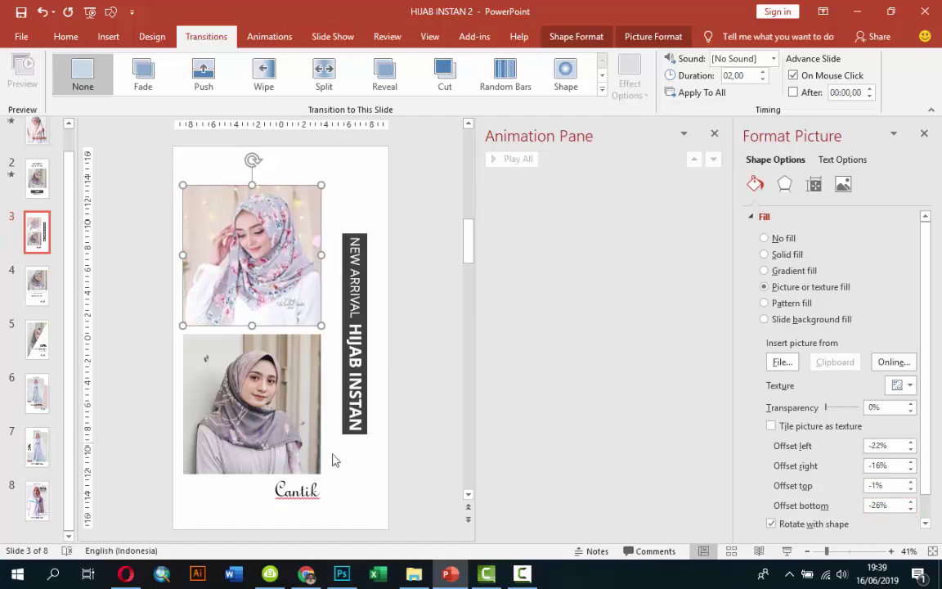
# Fill the bottom photo with the hijab 11 picture and close the formatting pane.
pyautogui.click(235, 394)
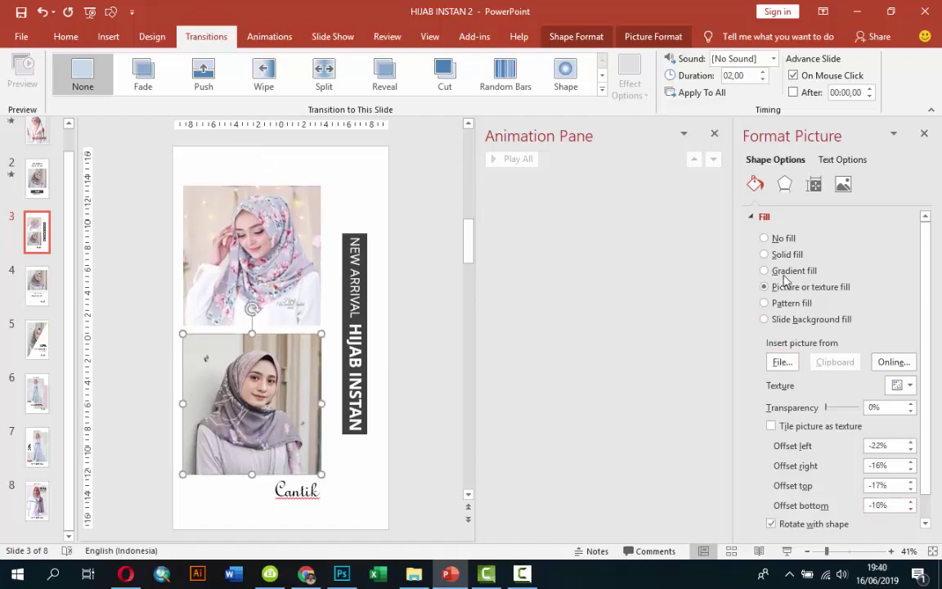
pyautogui.click(781, 362)
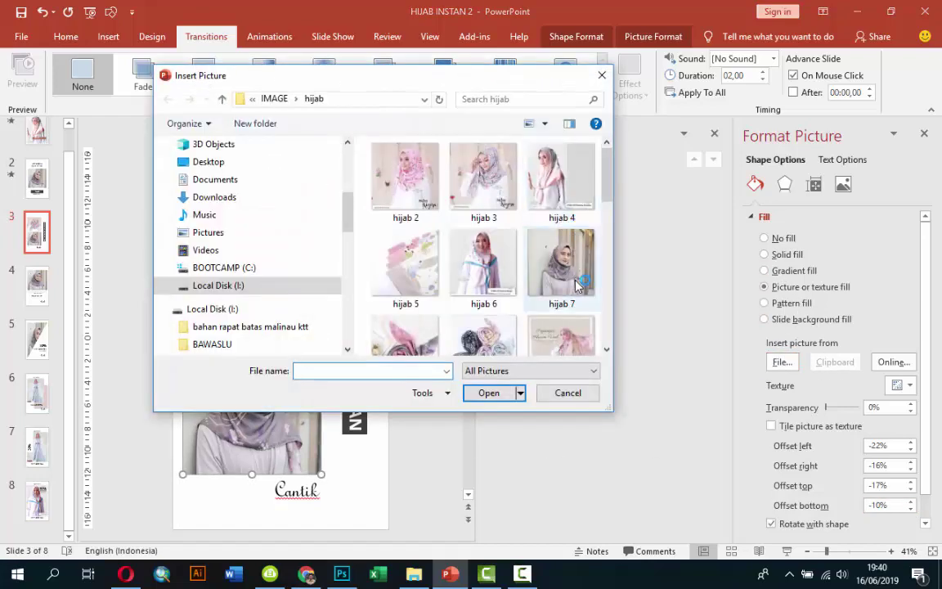
pyautogui.scroll(-3, 556, 291)
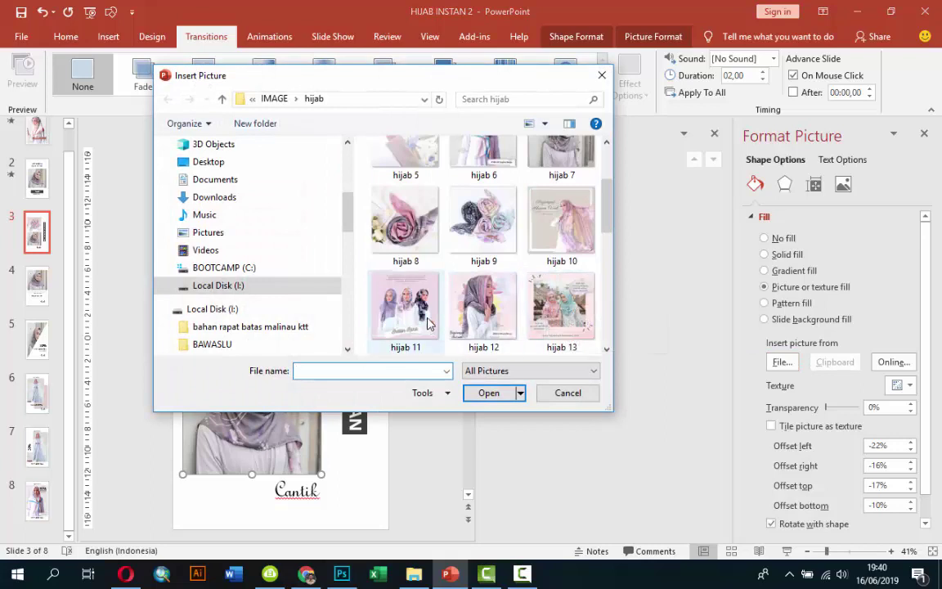
pyautogui.click(405, 307)
pyautogui.click(488, 393)
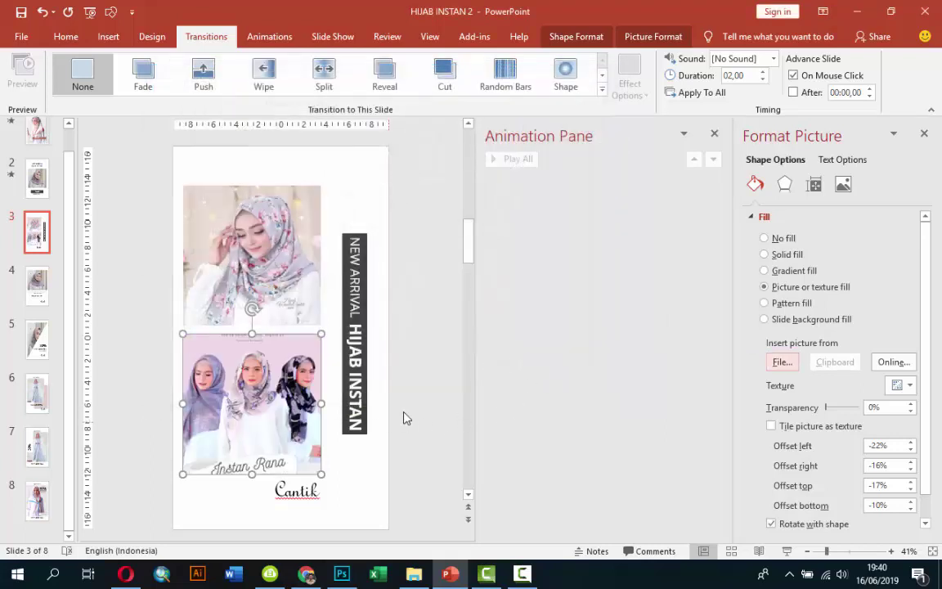
pyautogui.click(401, 389)
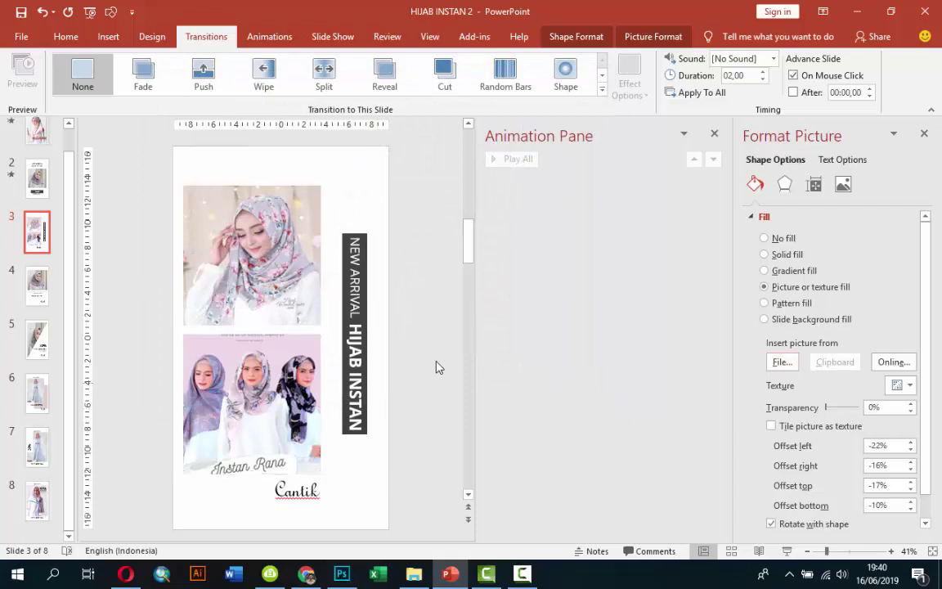
pyautogui.click(924, 133)
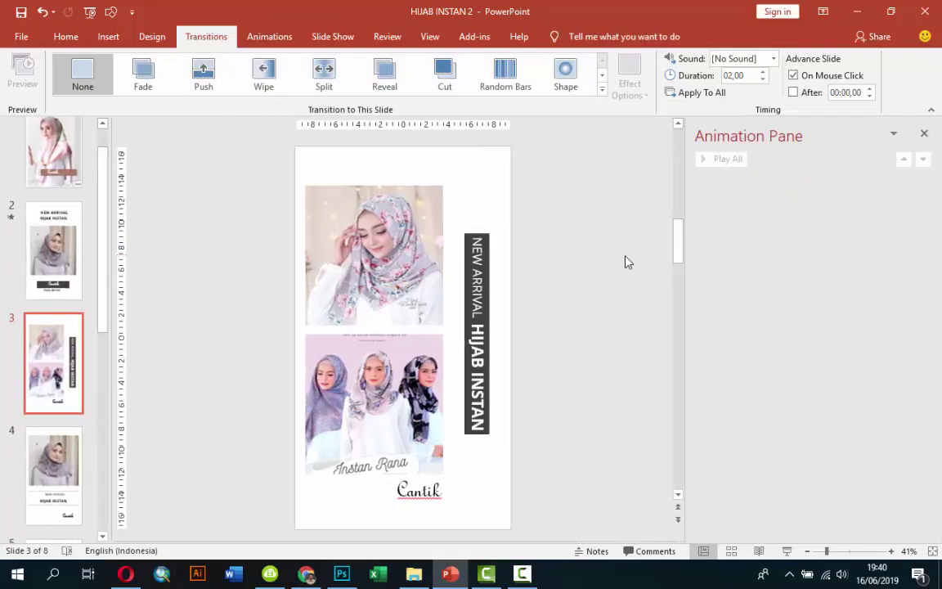
pyautogui.click(387, 264)
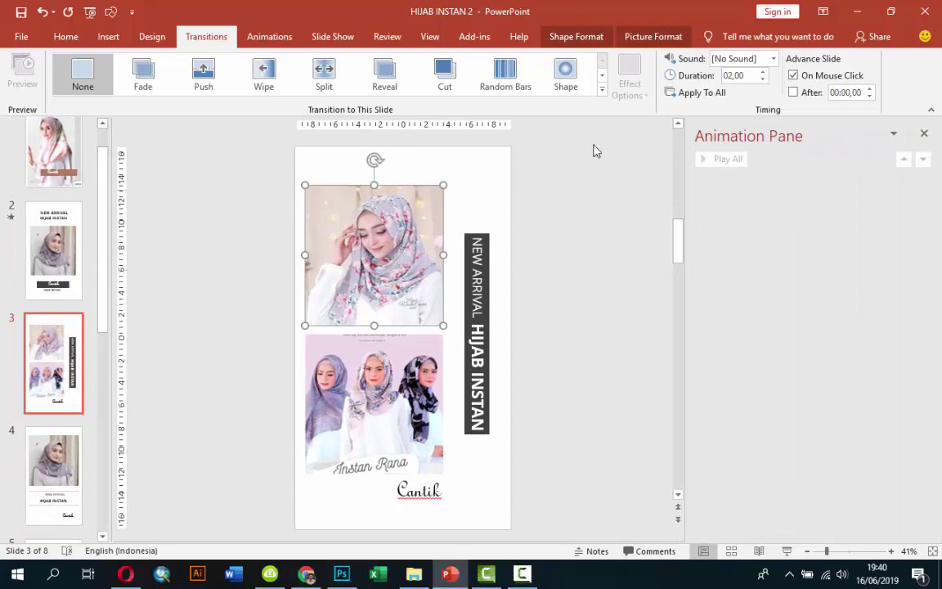
# Give the top photo a Basic Zoom entrance starting With Previous.
pyautogui.click(269, 35)
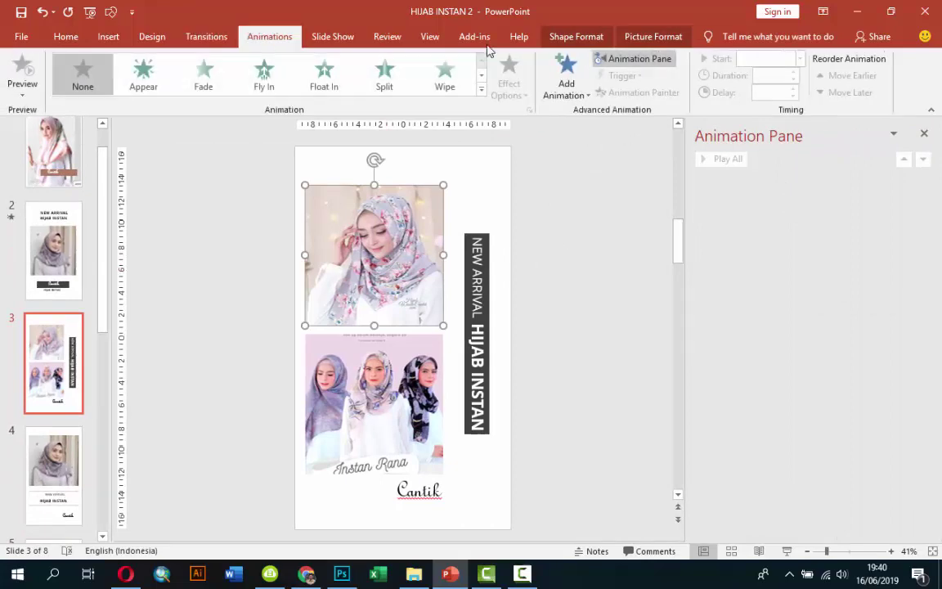
pyautogui.click(566, 77)
pyautogui.click(591, 468)
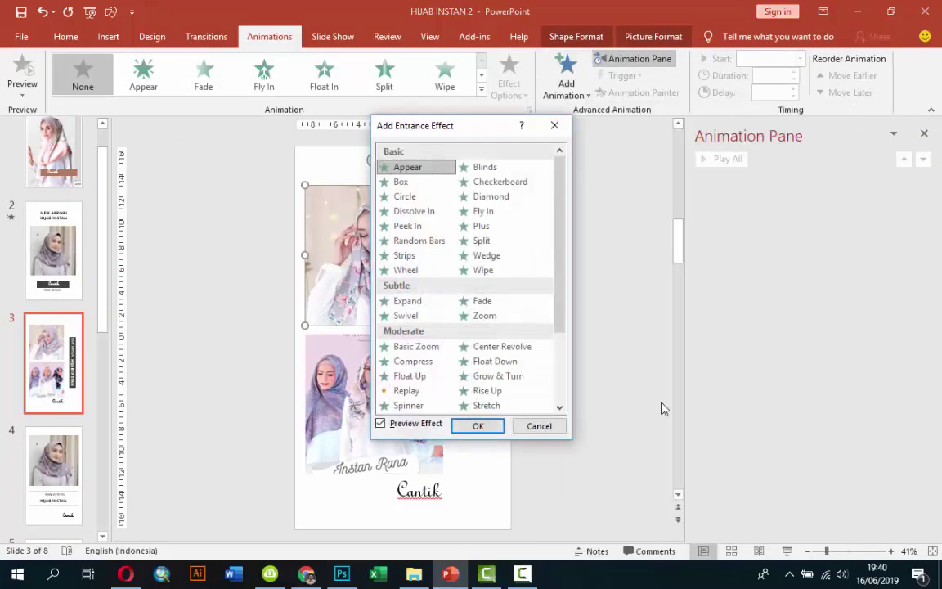
pyautogui.click(416, 346)
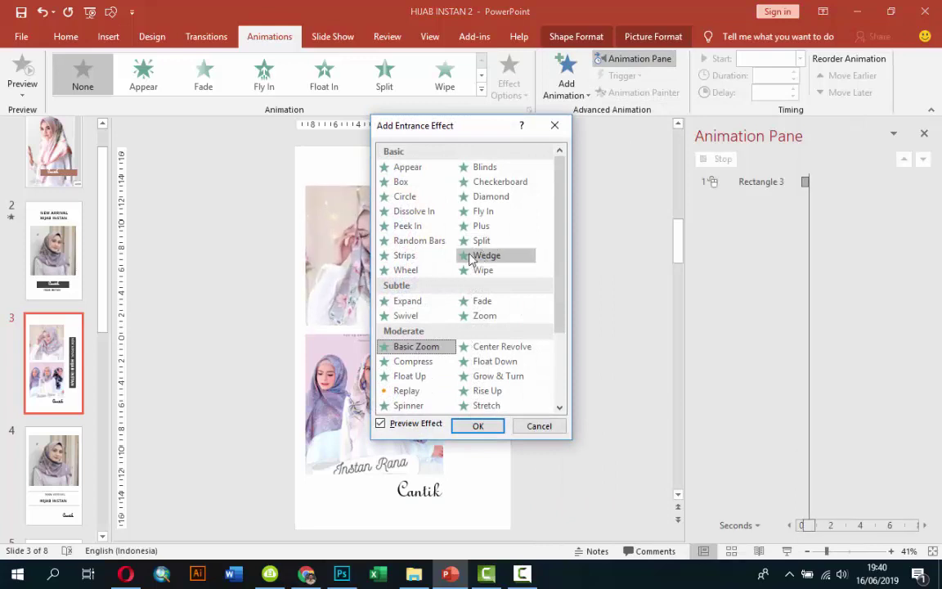
pyautogui.moveTo(470, 133); pyautogui.dragTo(614, 145)
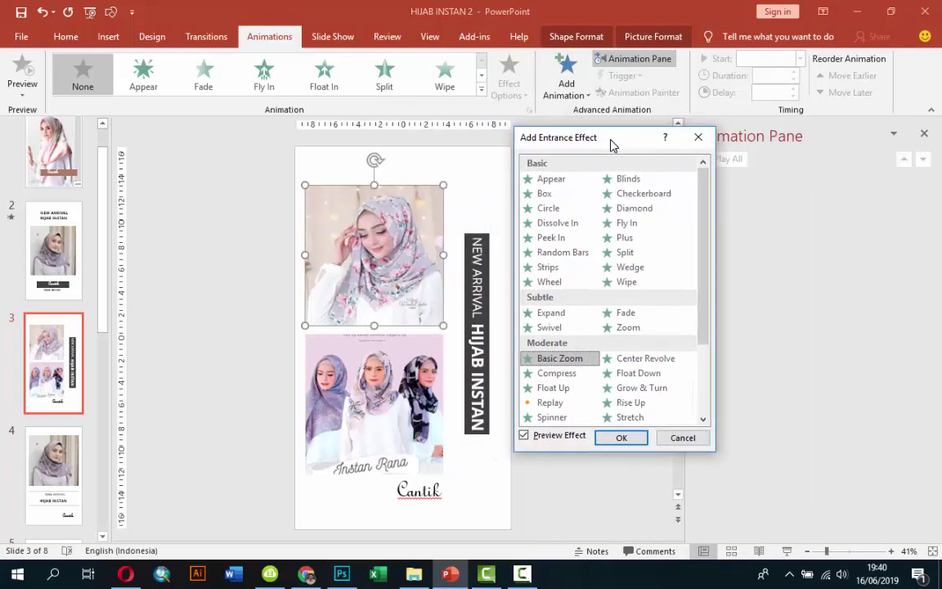
pyautogui.click(623, 438)
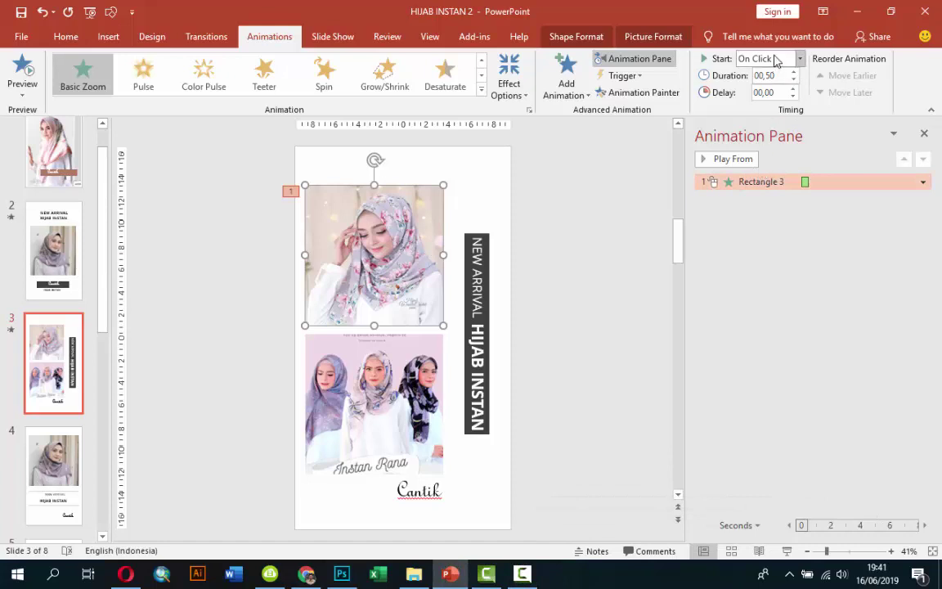
pyautogui.click(799, 59)
pyautogui.click(783, 89)
pyautogui.write('00,25')
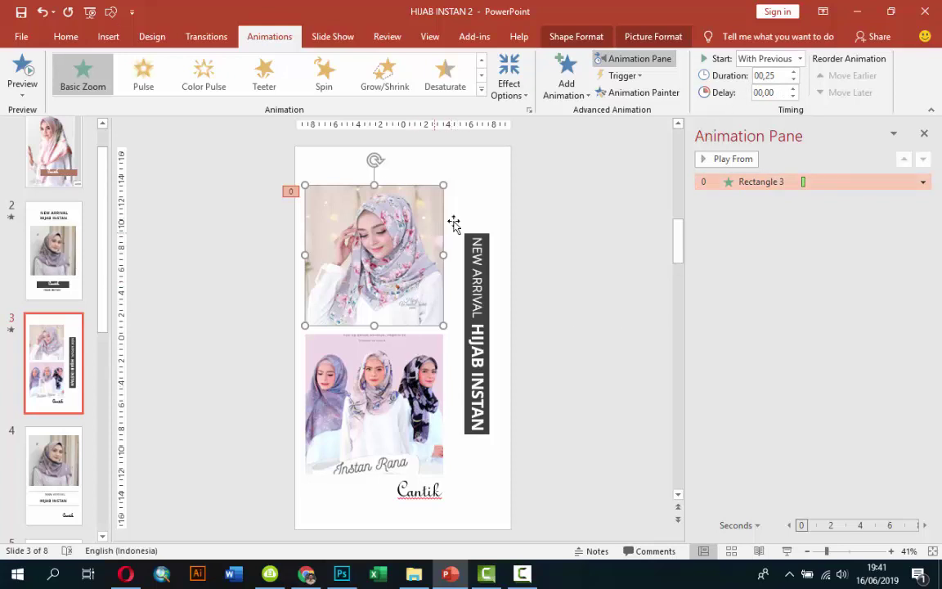
# Copy the top photo's Basic Zoom onto the lower photo with Animation Painter and preview.
pyautogui.click(621, 95)
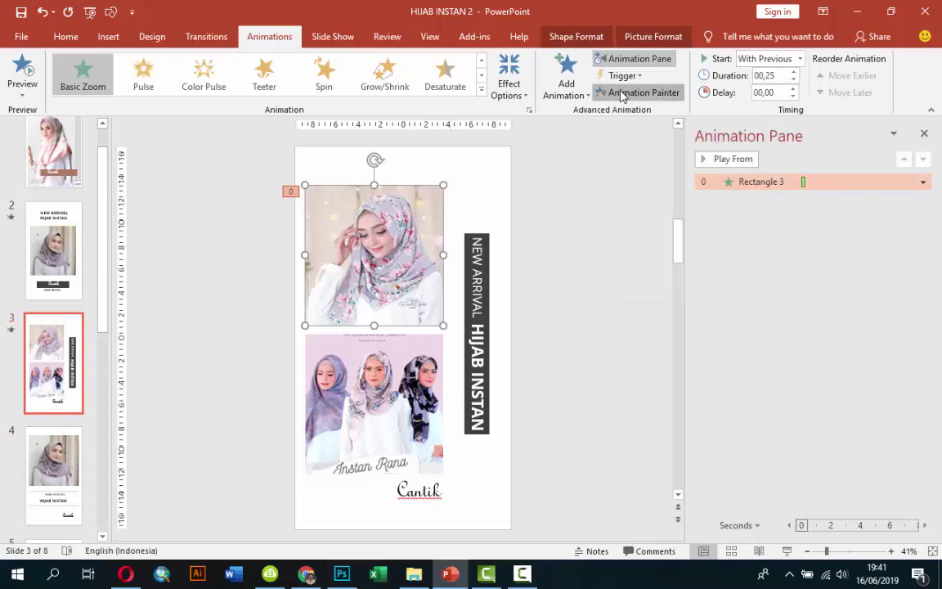
pyautogui.click(375, 414)
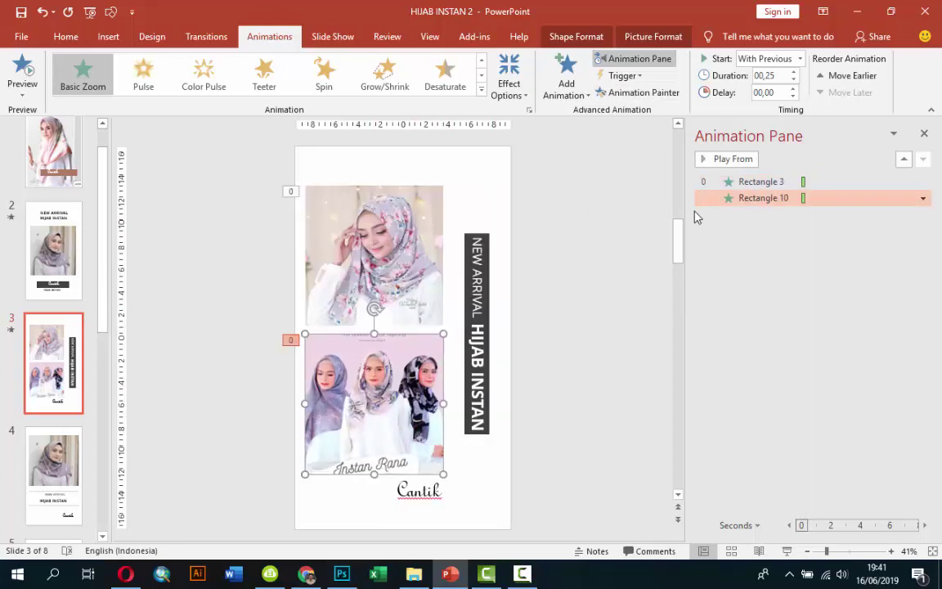
pyautogui.click(731, 160)
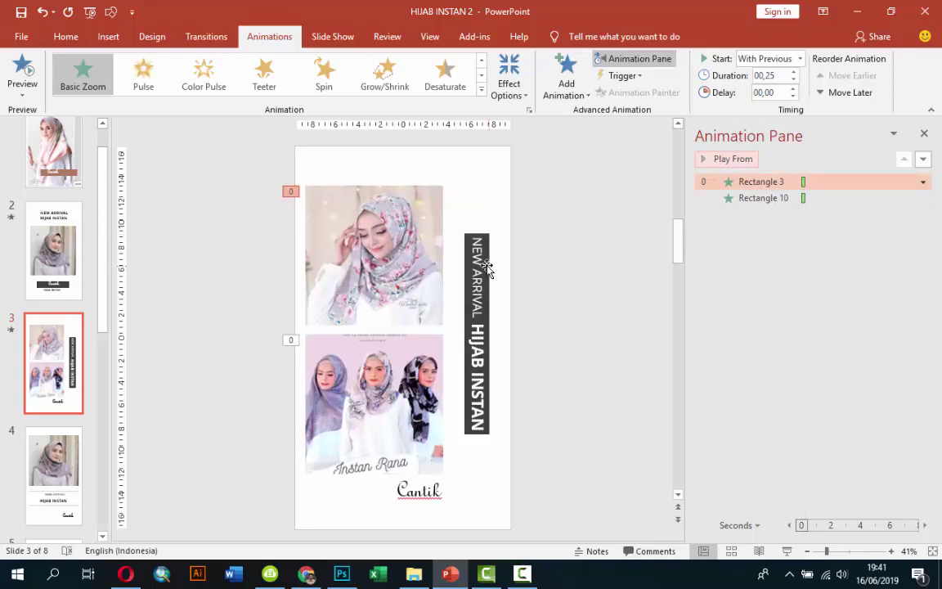
pyautogui.click(487, 267)
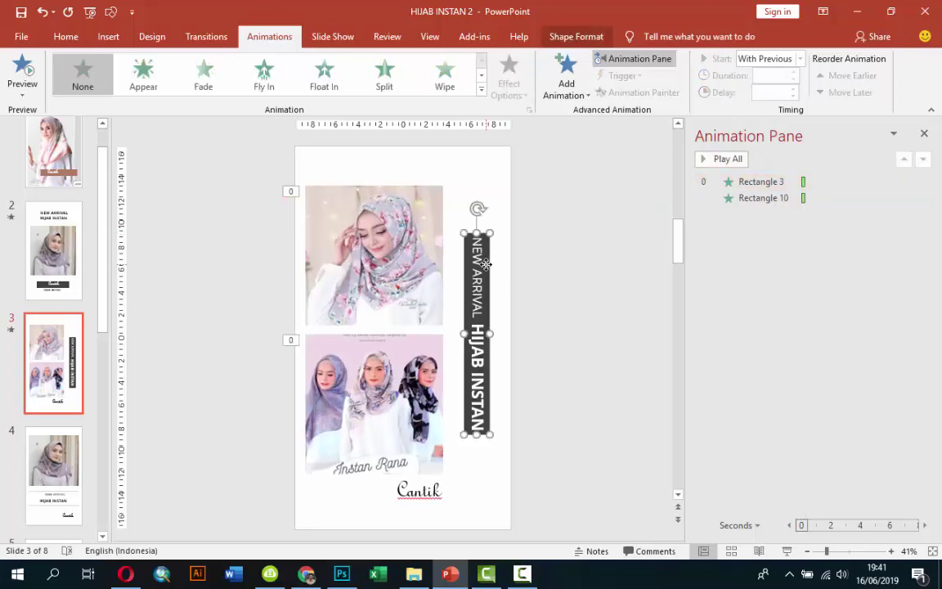
# Give the vertical NEW ARRIVAL HIJAB INSTAN bar a Fly In From Top, starting With Previous.
pyautogui.click(571, 82)
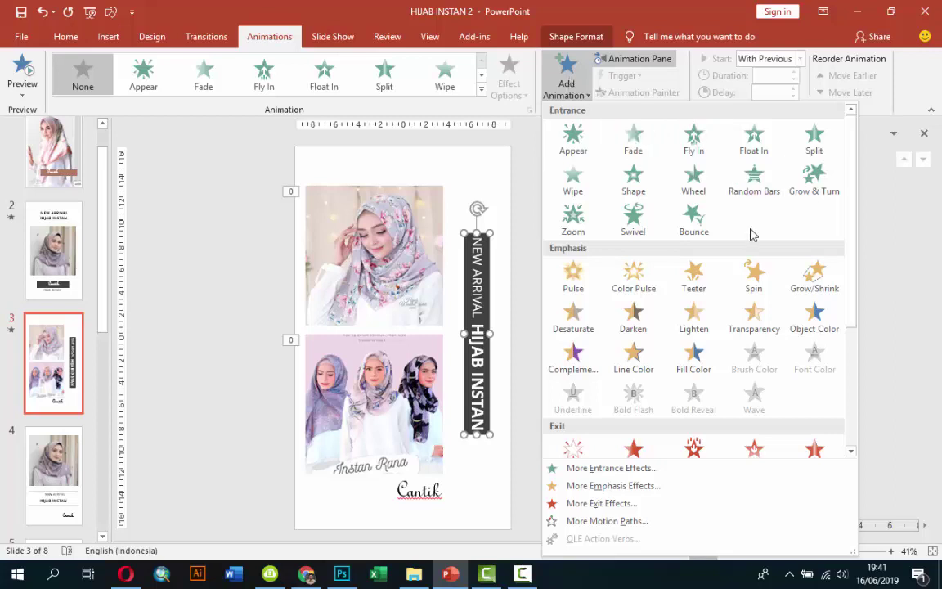
pyautogui.click(692, 154)
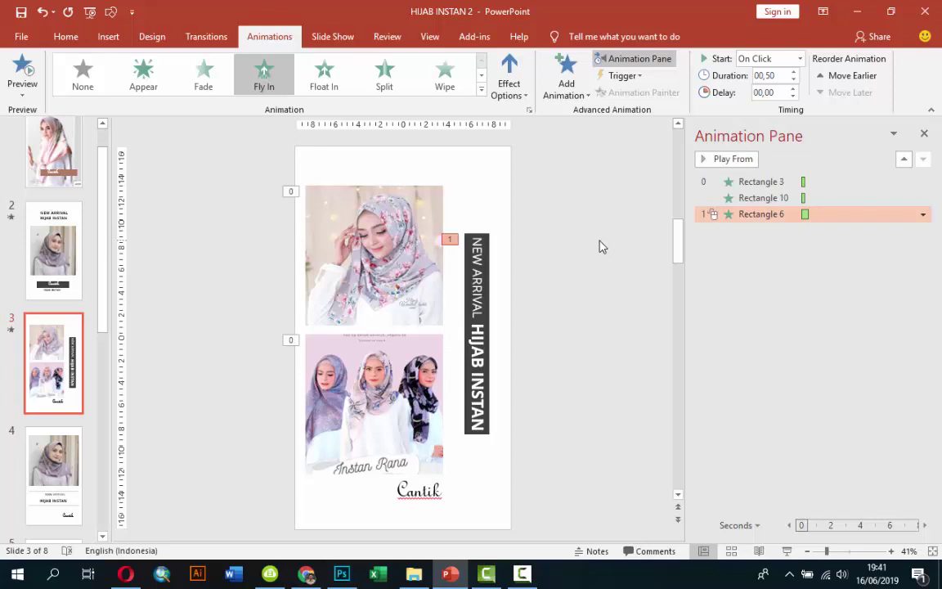
pyautogui.click(509, 85)
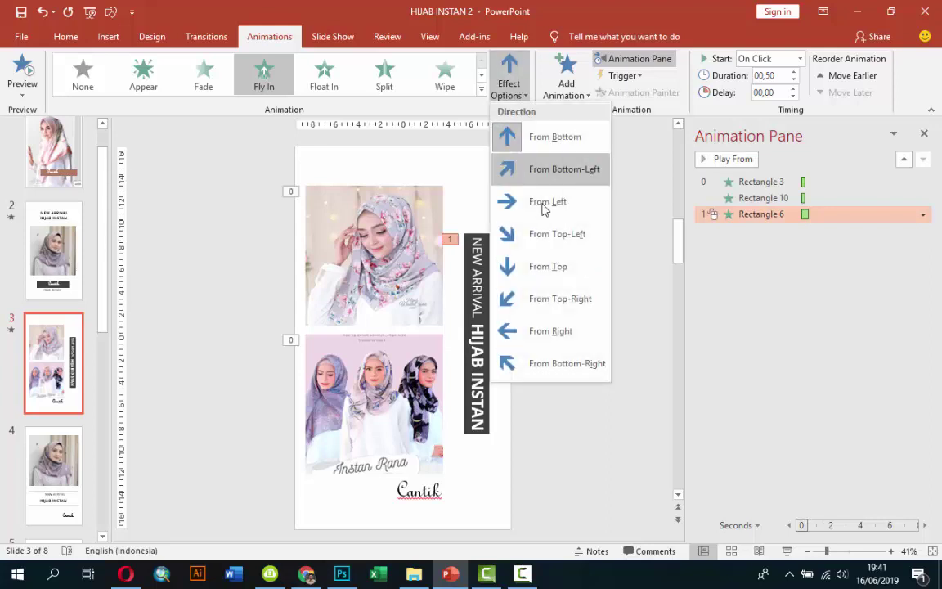
pyautogui.click(548, 277)
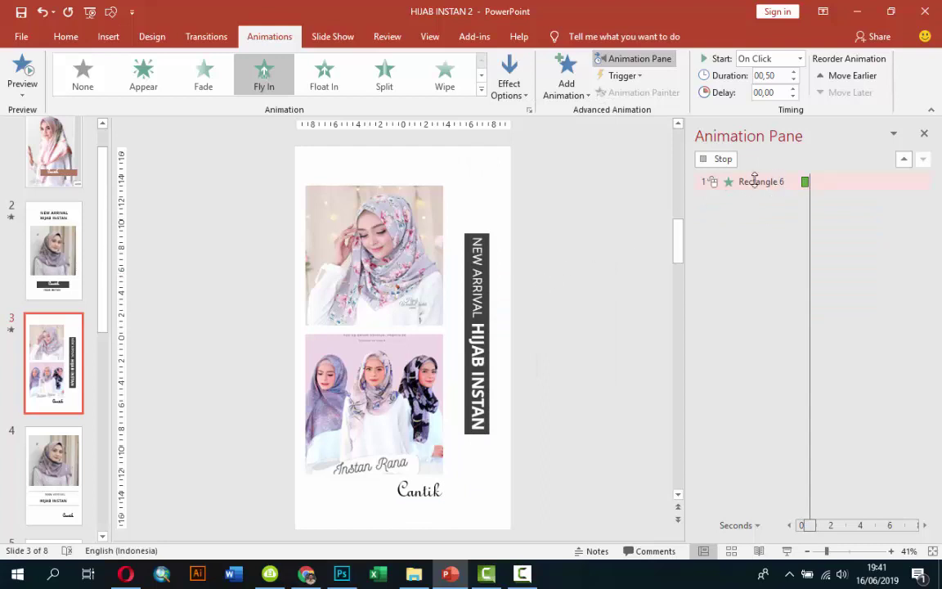
pyautogui.click(799, 59)
pyautogui.click(769, 90)
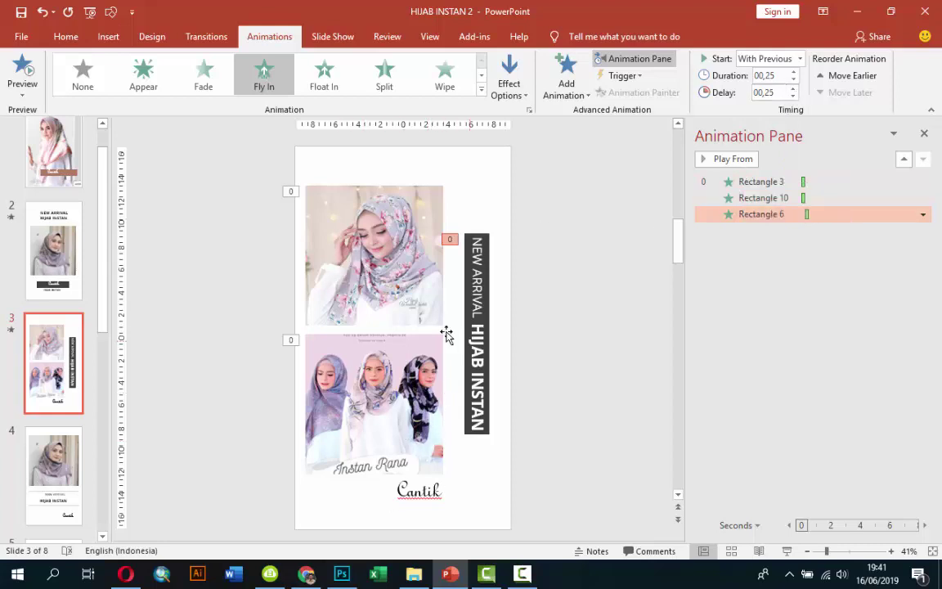
# Apply a Wipe From Top entrance to NEW ARRIVAL and a Wipe entrance to HIJAB INSTAN.
pyautogui.click(484, 270)
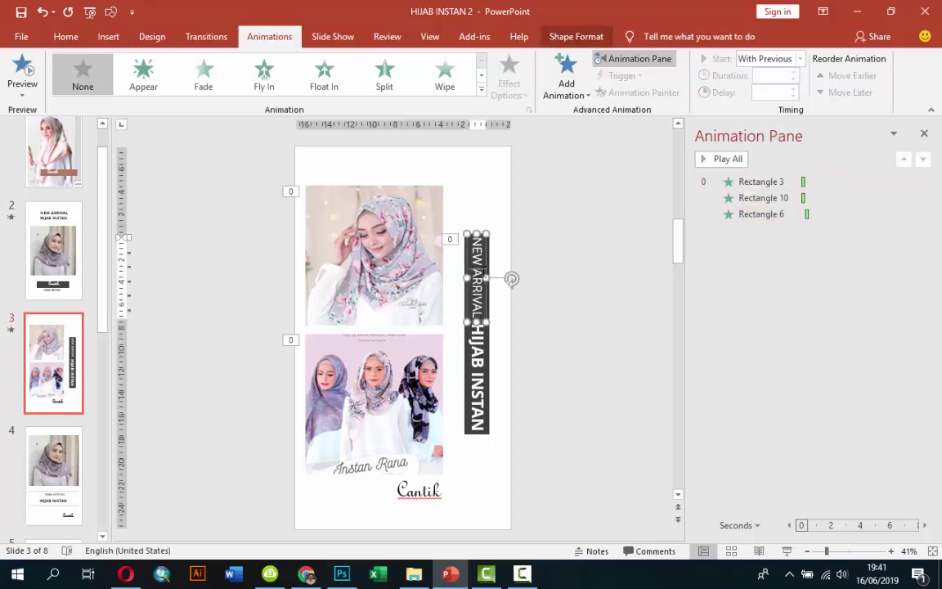
pyautogui.click(486, 270)
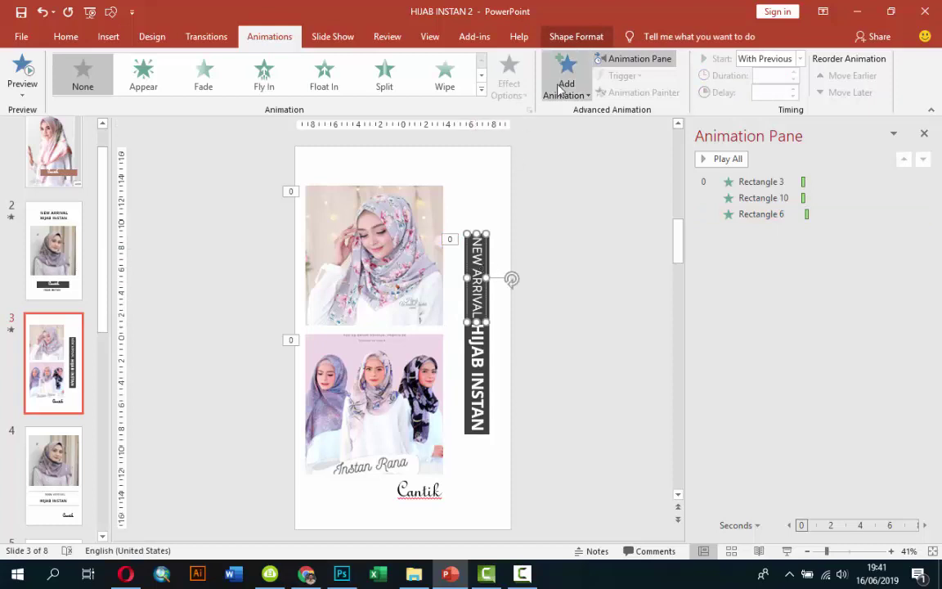
pyautogui.click(457, 72)
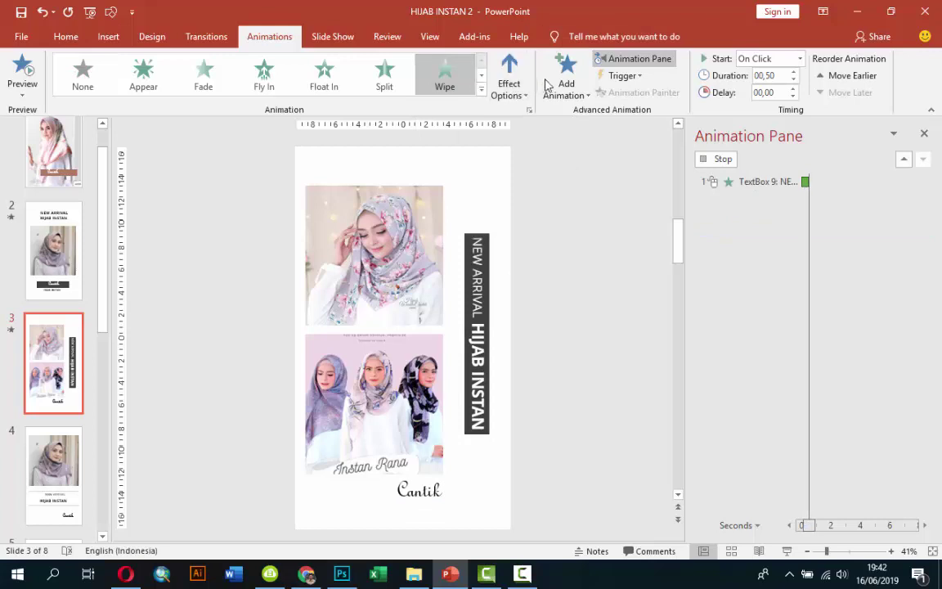
pyautogui.click(504, 76)
pyautogui.click(546, 233)
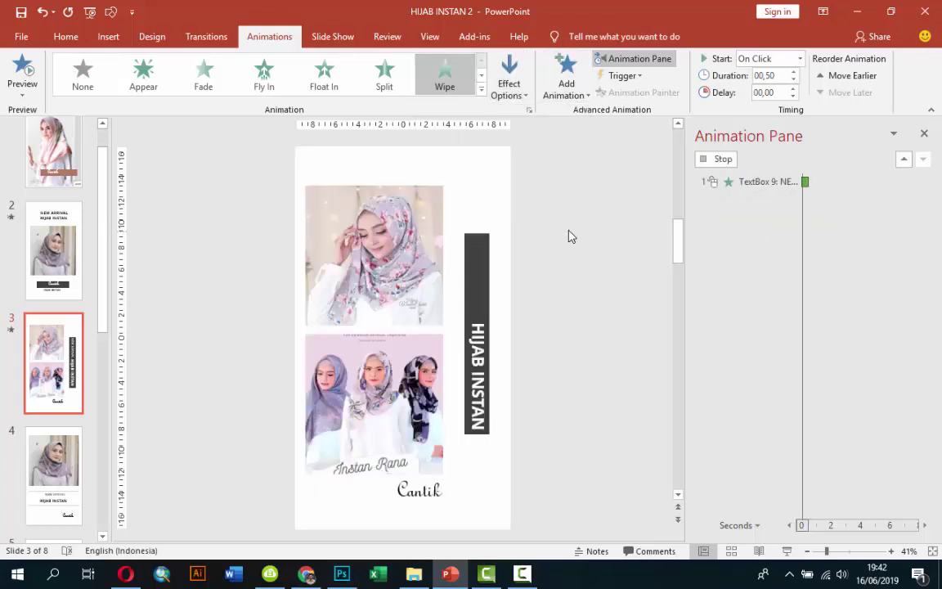
pyautogui.click(490, 353)
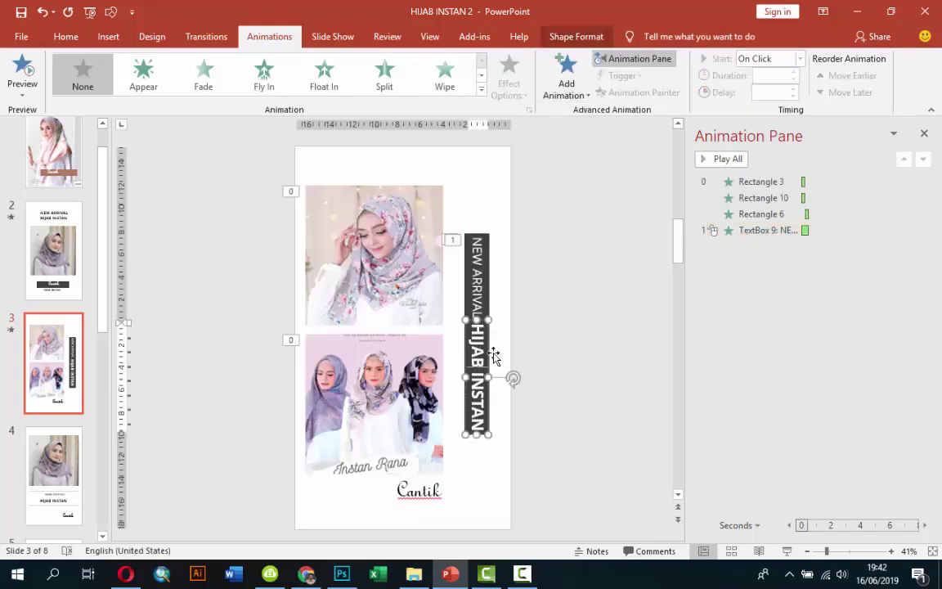
pyautogui.click(435, 90)
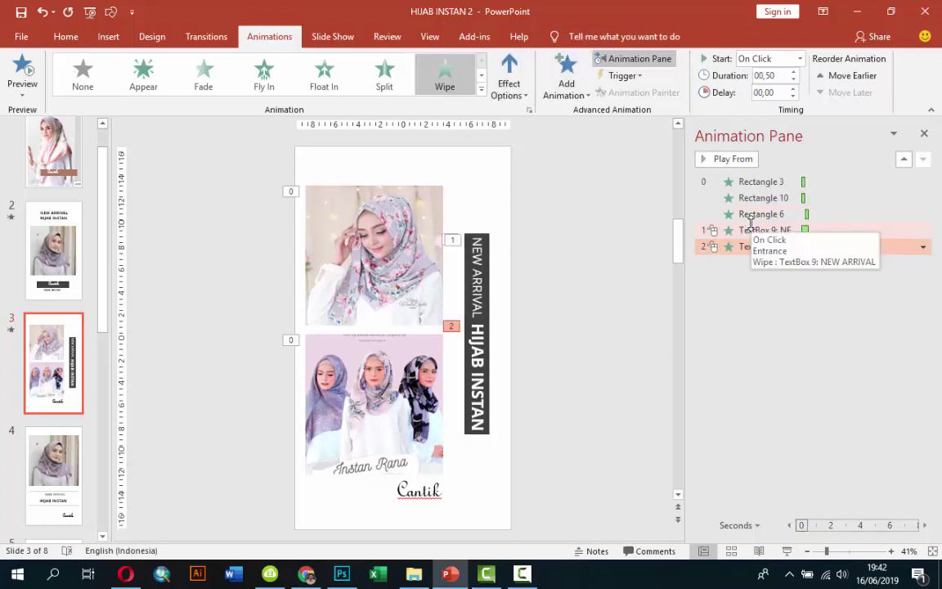
# Set NEW ARRIVAL's wipe to With Previous with 0.5 s delay, and HIJAB INSTAN's to With Previous.
pyautogui.click(747, 230)
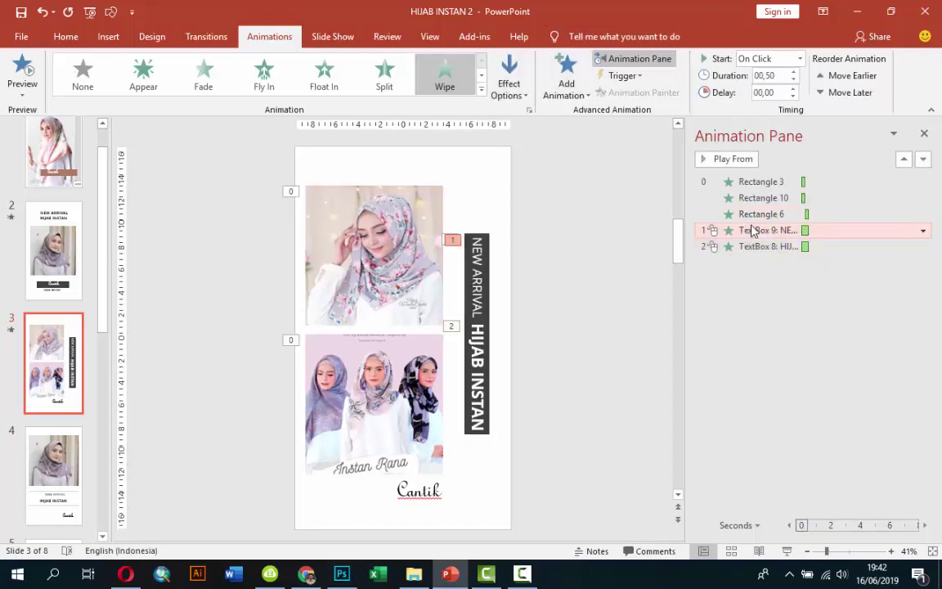
pyautogui.click(799, 59)
pyautogui.click(773, 89)
pyautogui.click(793, 88)
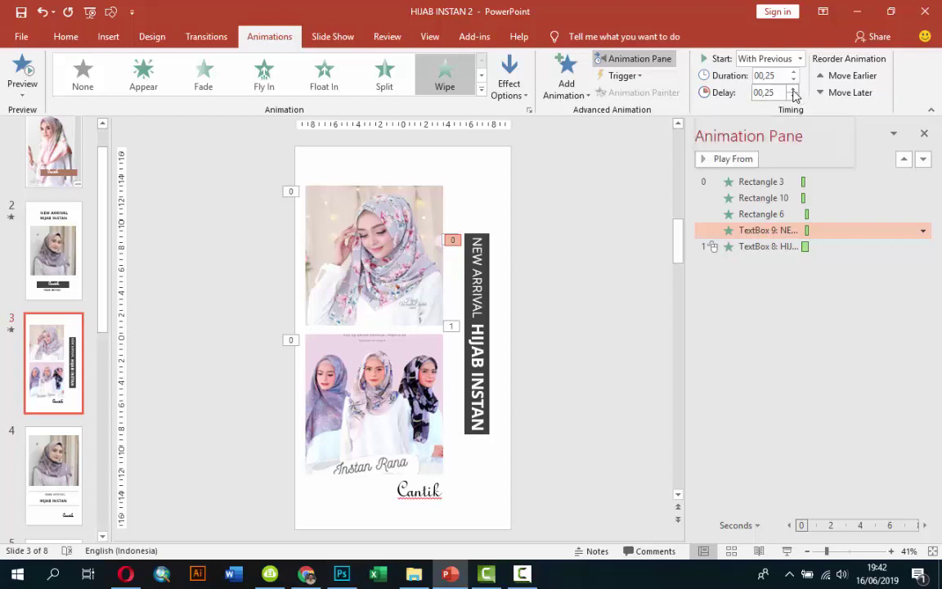
pyautogui.click(794, 90)
pyautogui.click(786, 247)
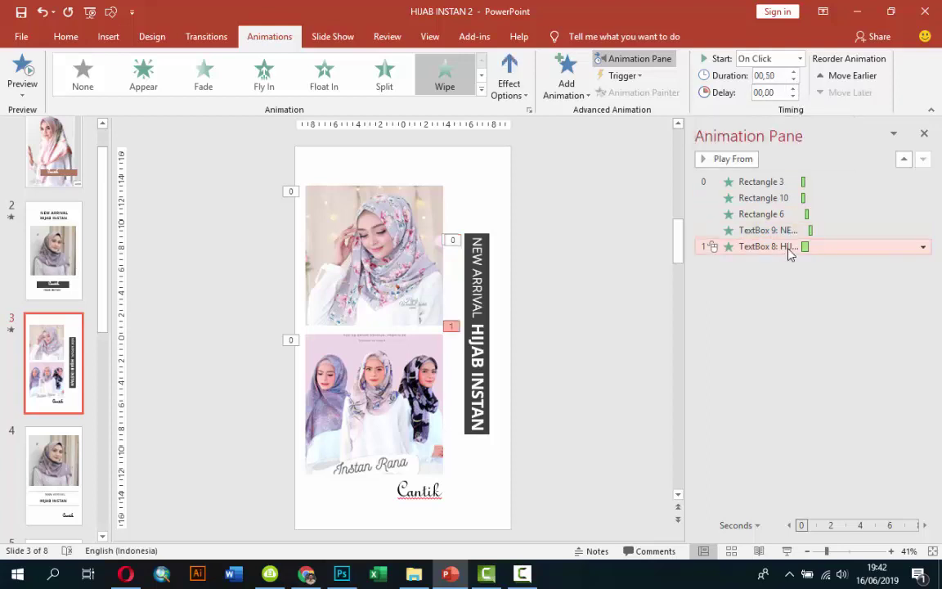
pyautogui.click(798, 59)
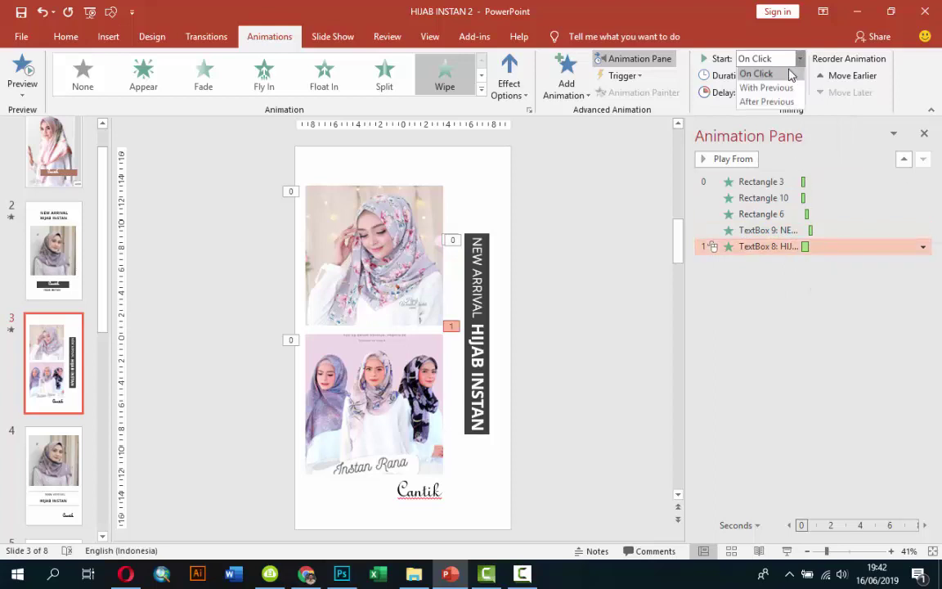
pyautogui.click(776, 89)
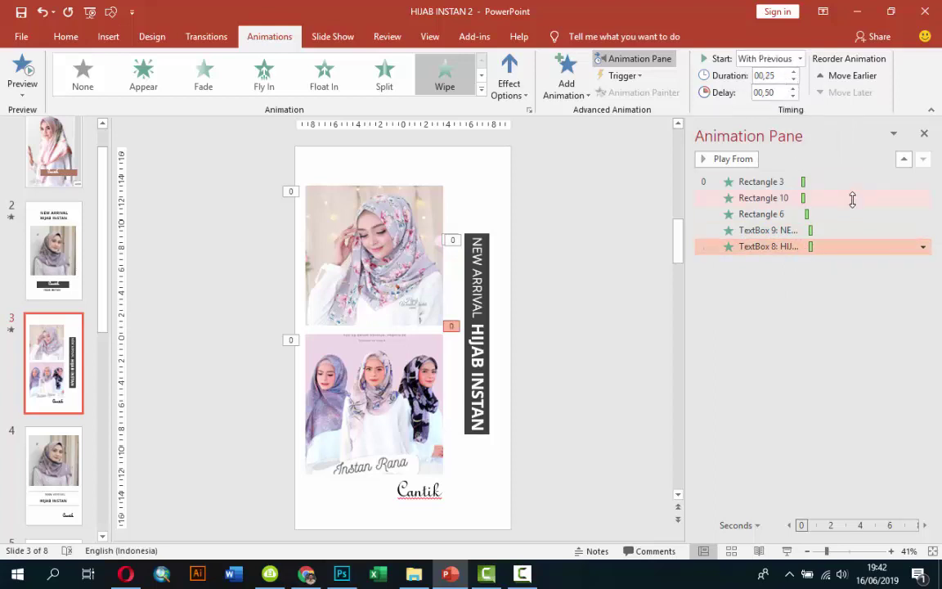
pyautogui.click(417, 491)
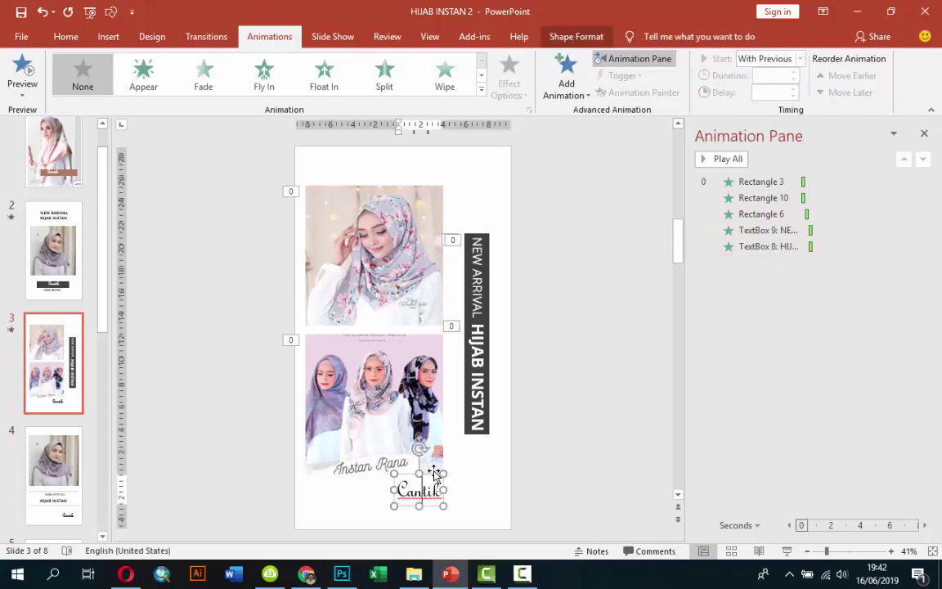
# Give Cantik a Fly In entrance, With Previous, 0.75 s delay, and open its animation options.
pyautogui.click(566, 75)
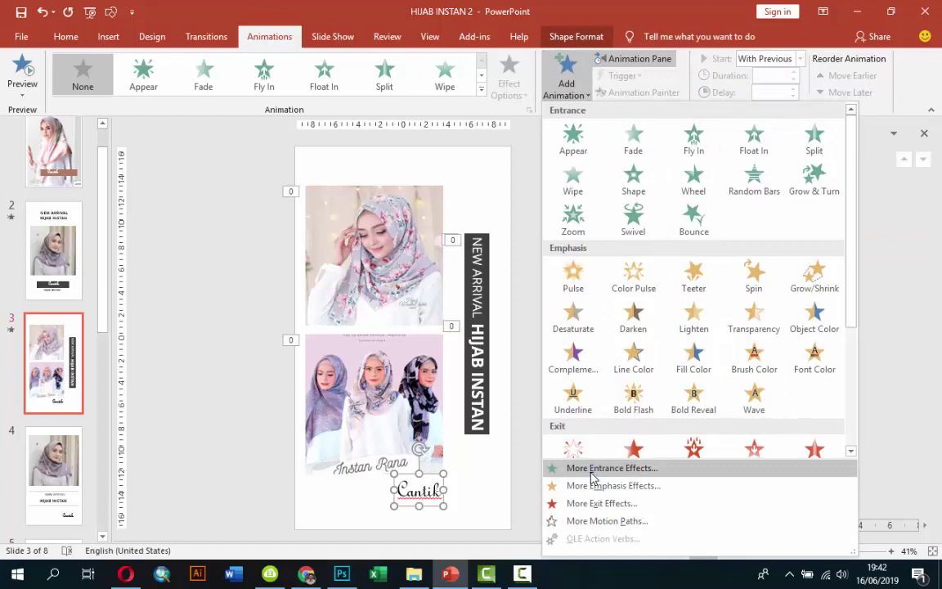
pyautogui.click(703, 152)
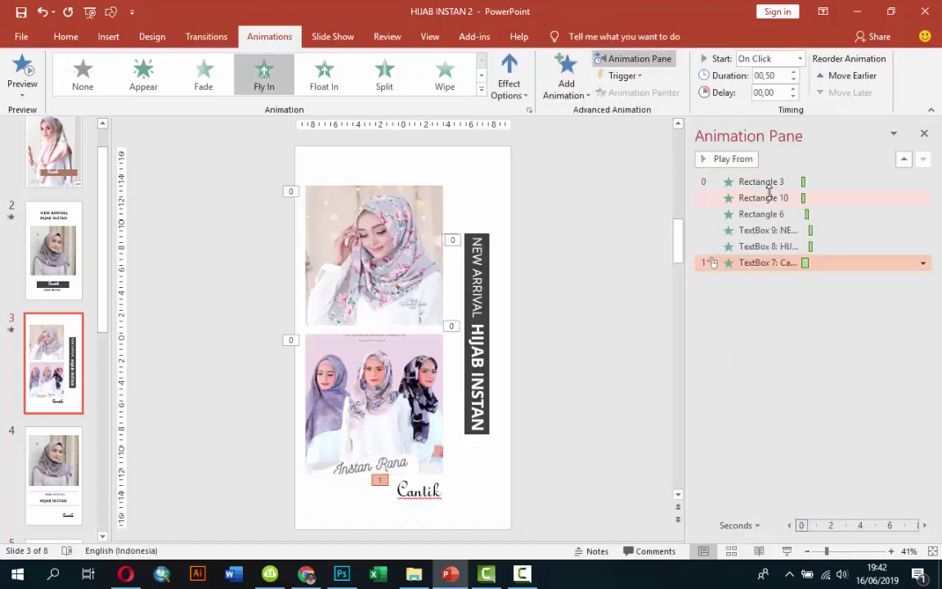
pyautogui.click(799, 58)
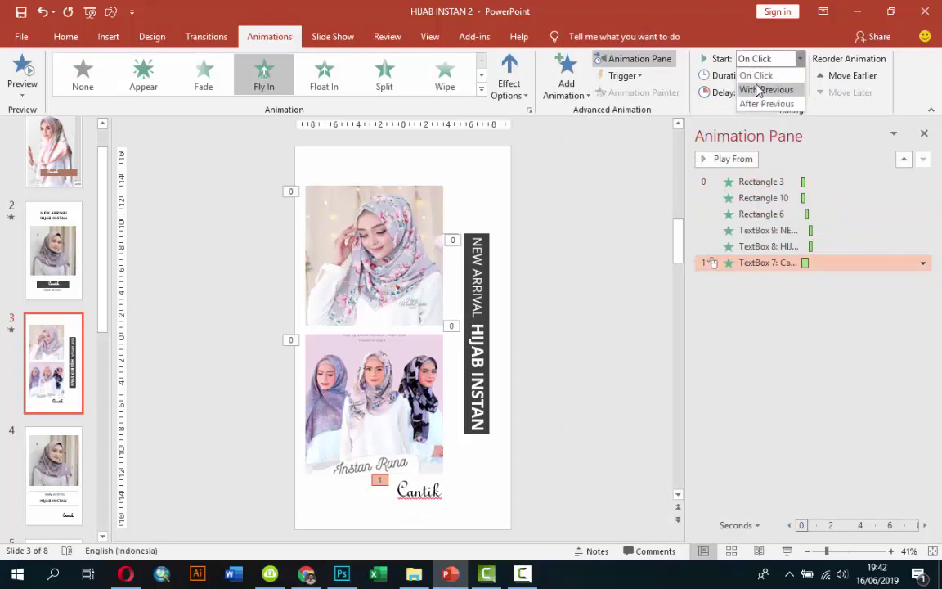
pyautogui.click(759, 89)
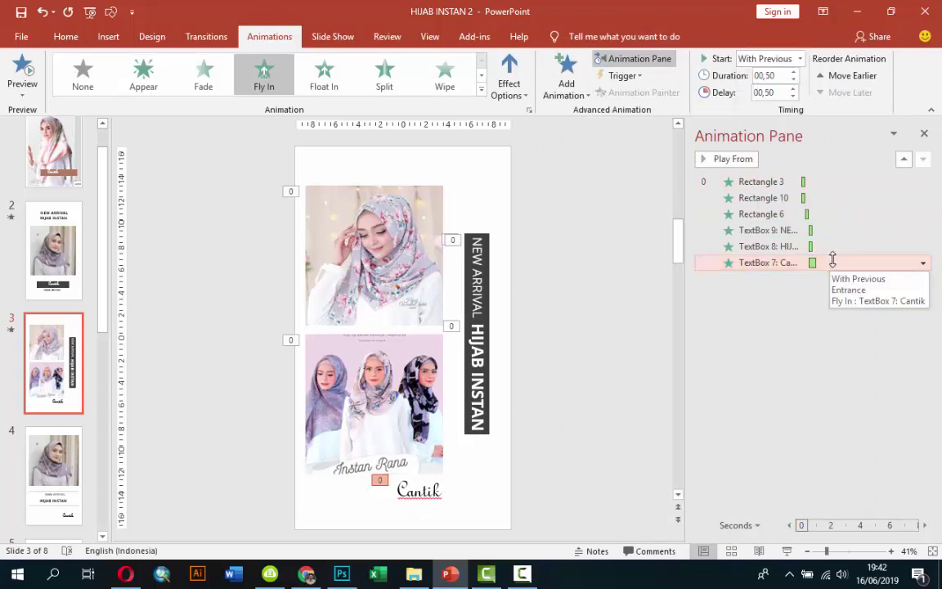
pyautogui.click(792, 89)
pyautogui.rightClick(844, 263)
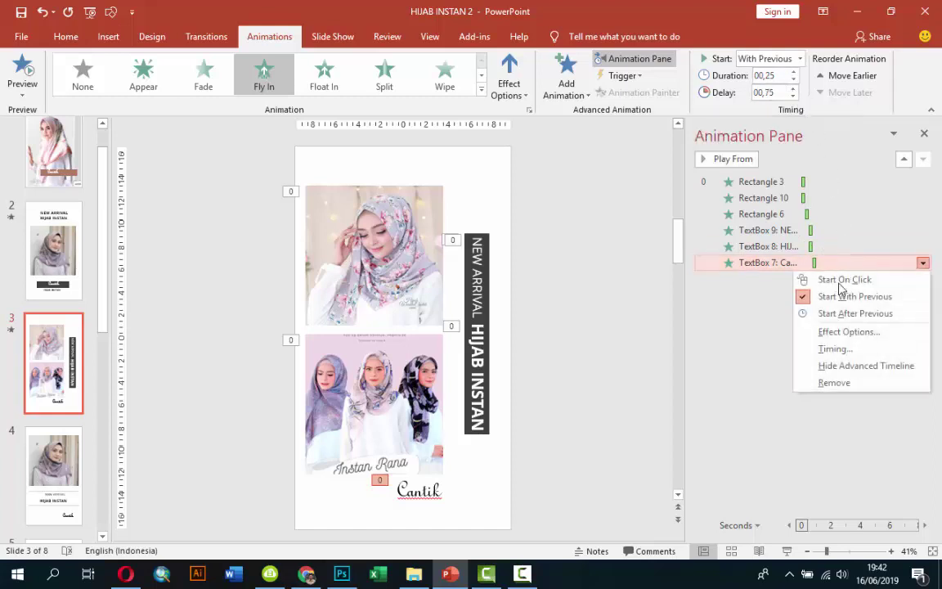
pyautogui.click(843, 332)
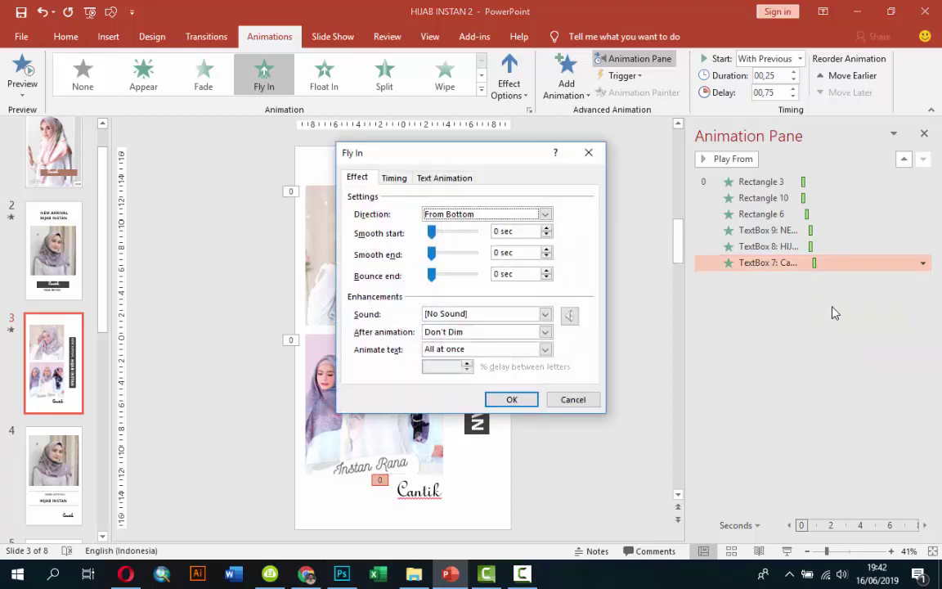
pyautogui.click(499, 349)
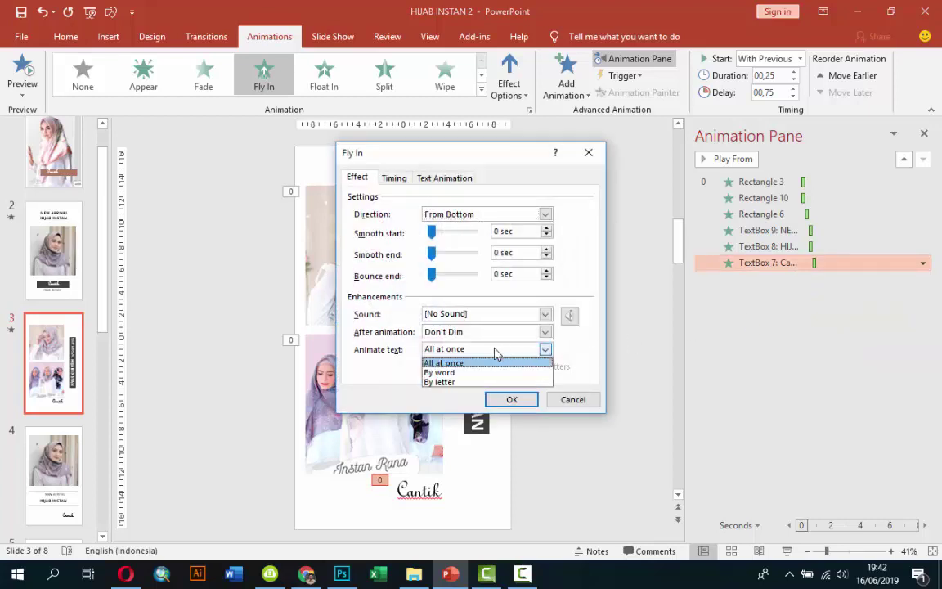
pyautogui.click(443, 381)
pyautogui.click(442, 365)
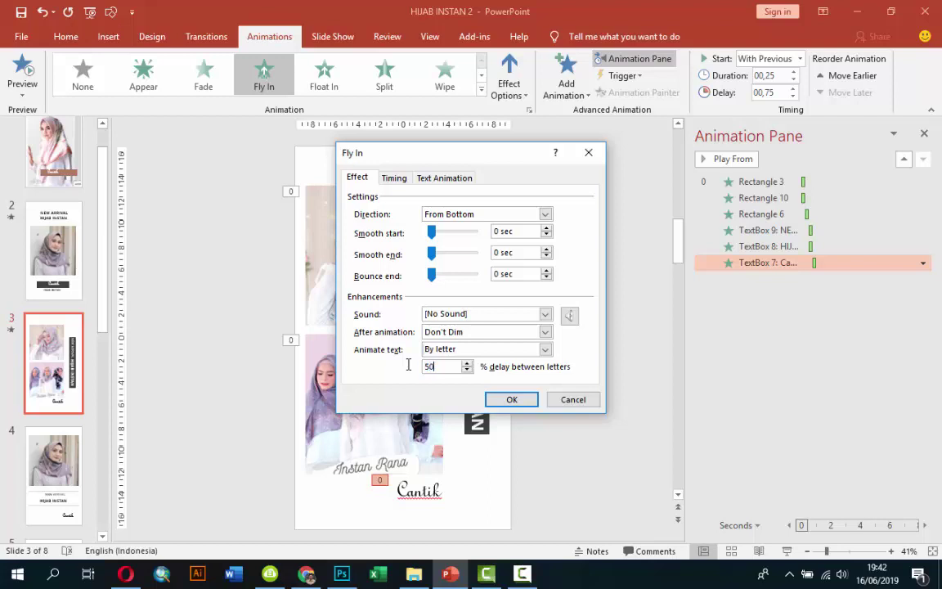
pyautogui.click(512, 400)
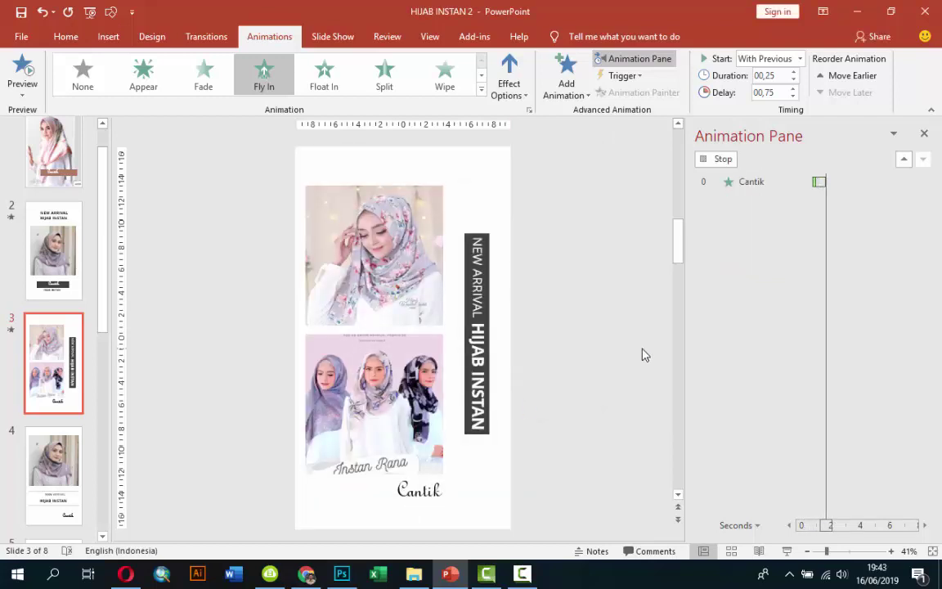
pyautogui.click(761, 186)
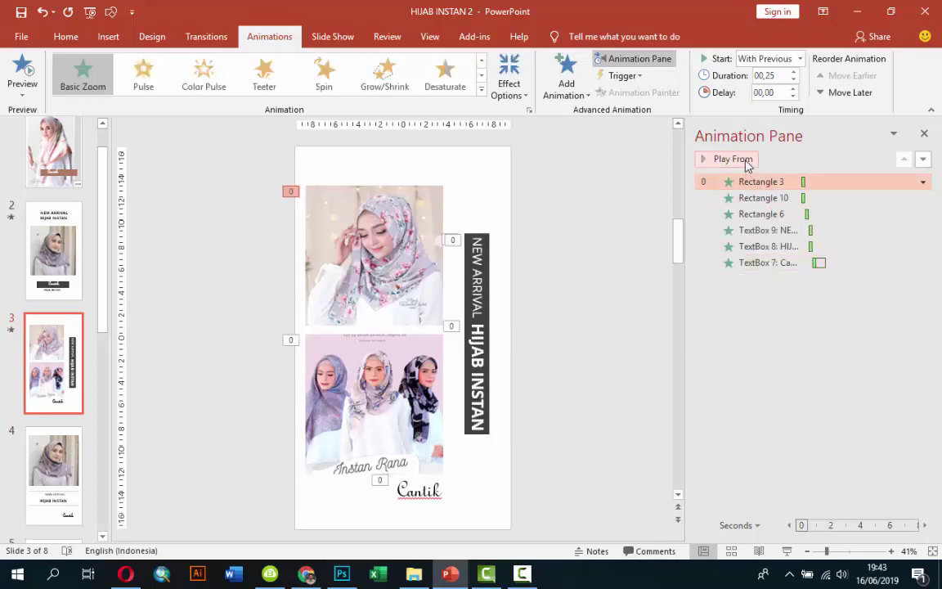
pyautogui.click(720, 160)
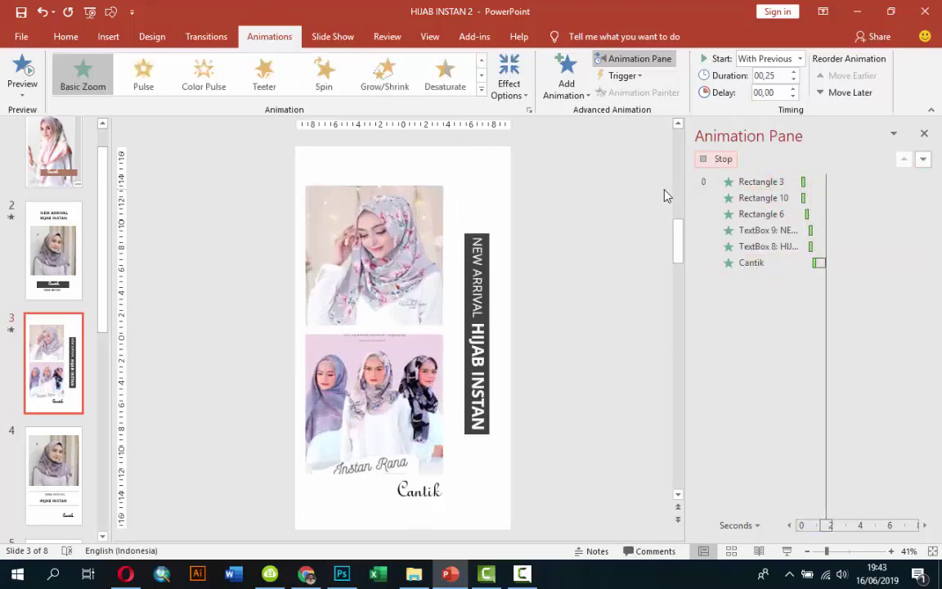
pyautogui.click(539, 209)
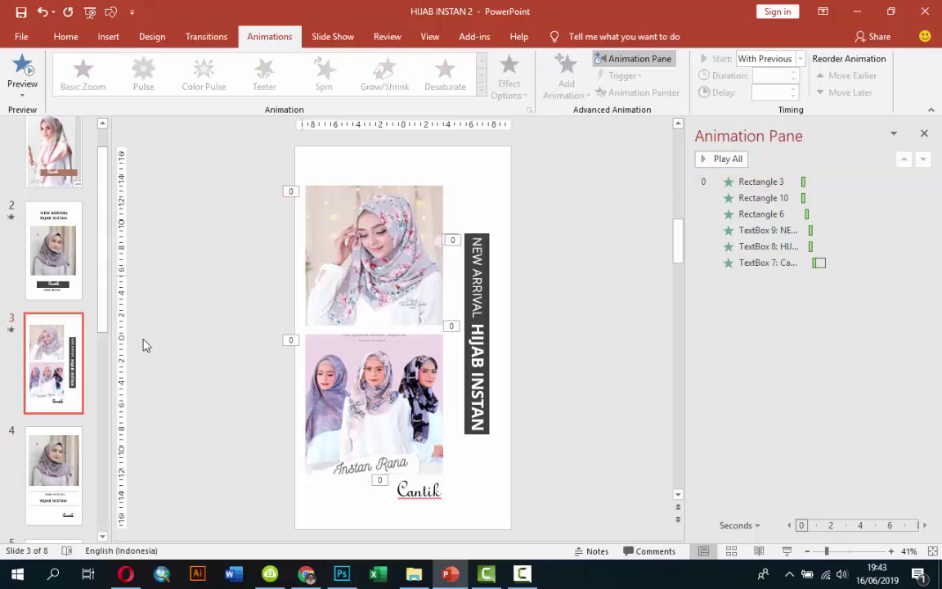
# Try Wipe, then give slide 3 a Push transition with the From Left direction.
pyautogui.click(206, 40)
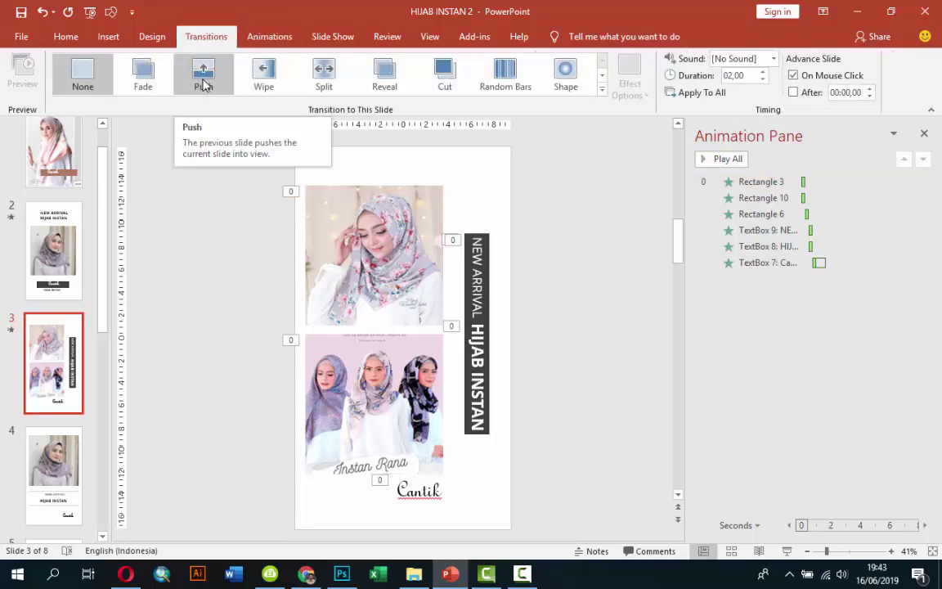
pyautogui.click(256, 82)
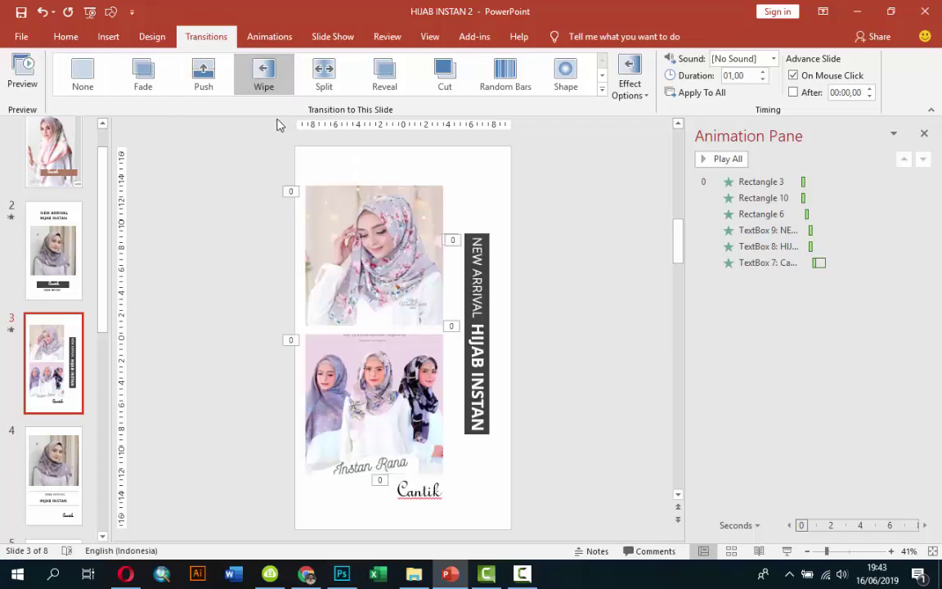
pyautogui.click(203, 80)
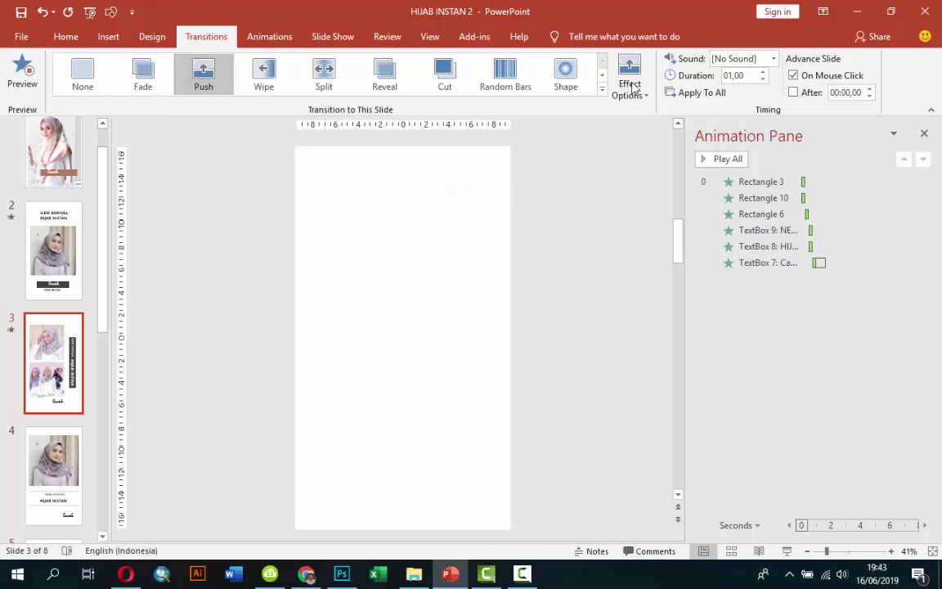
pyautogui.click(634, 82)
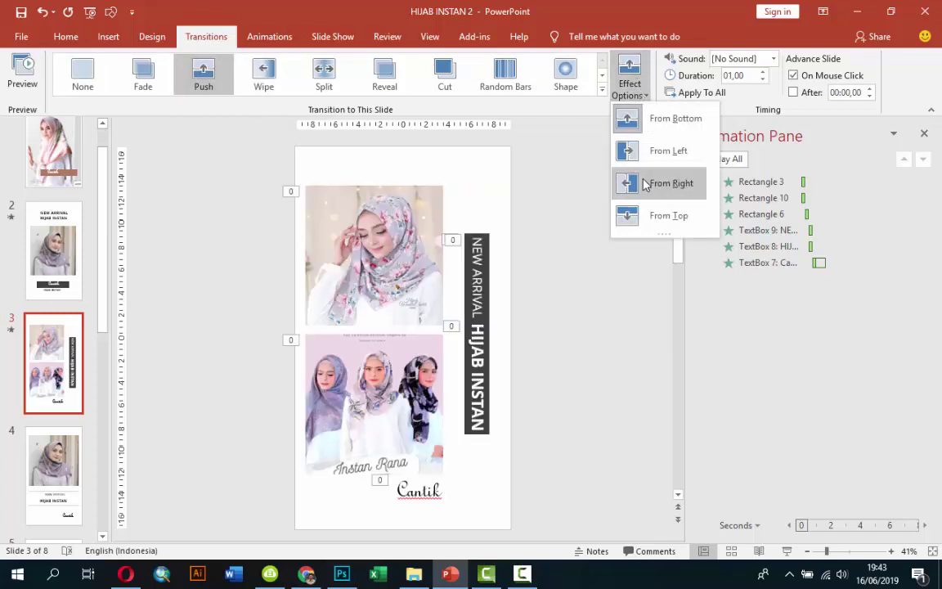
pyautogui.click(657, 152)
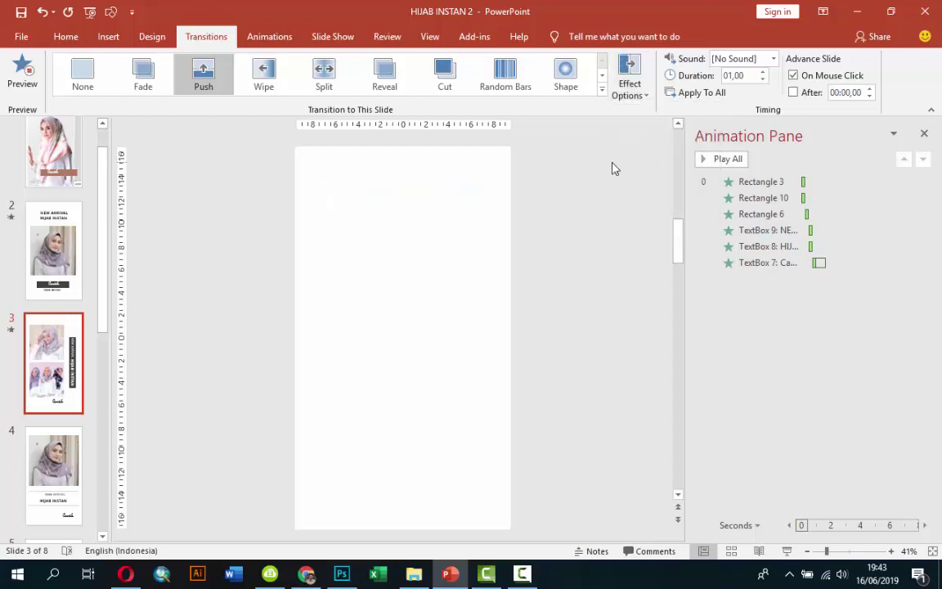
# Fill slide 4's photo frame with the hijab 18 picture from file.
pyautogui.click(80, 498)
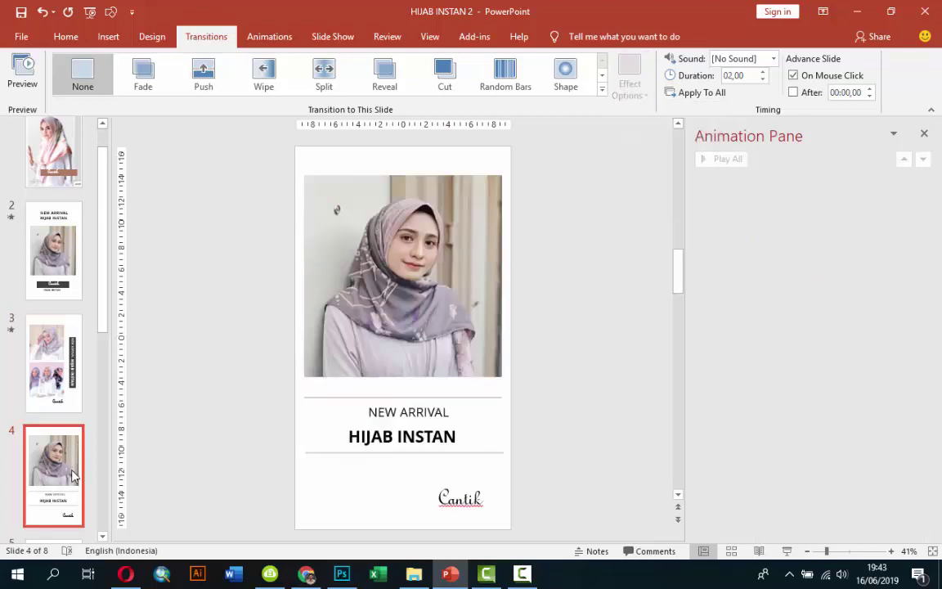
pyautogui.click(453, 251)
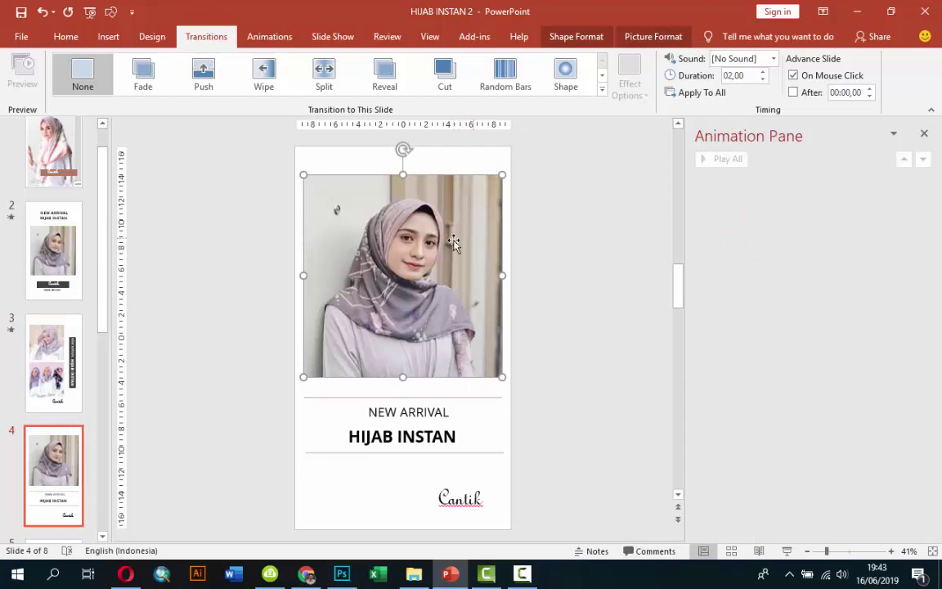
pyautogui.rightClick(440, 243)
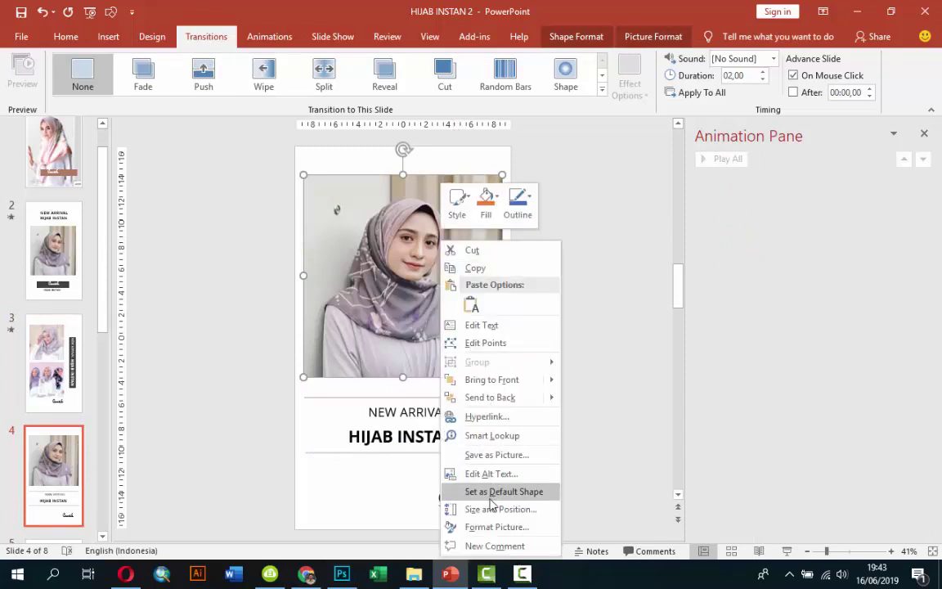
pyautogui.click(487, 529)
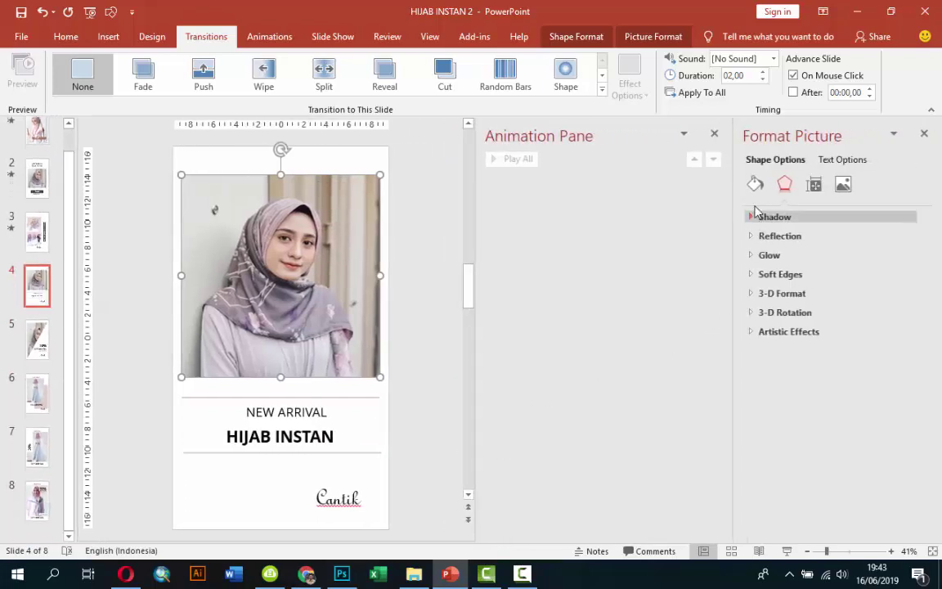
pyautogui.click(755, 185)
pyautogui.click(781, 361)
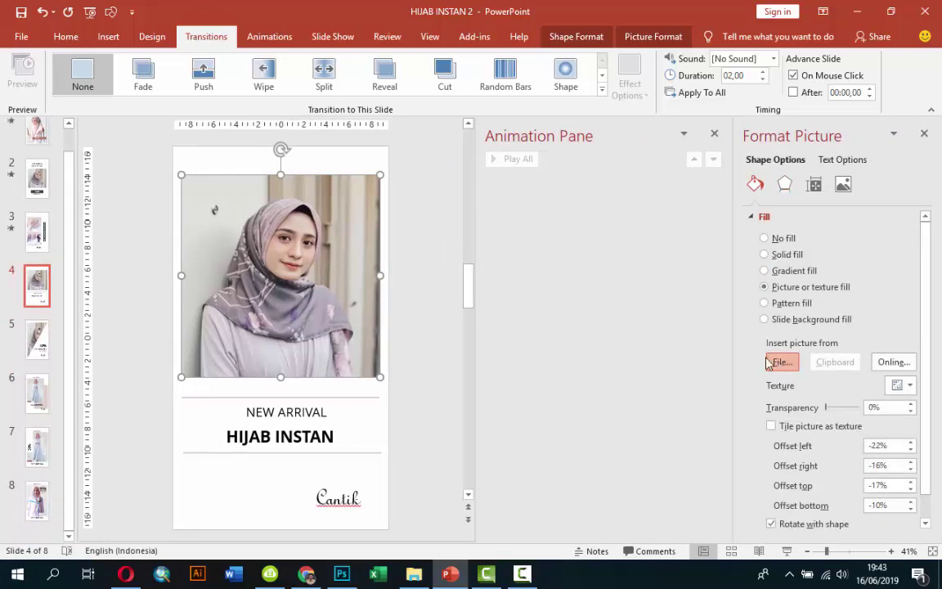
pyautogui.moveTo(610, 196); pyautogui.dragTo(613, 260)
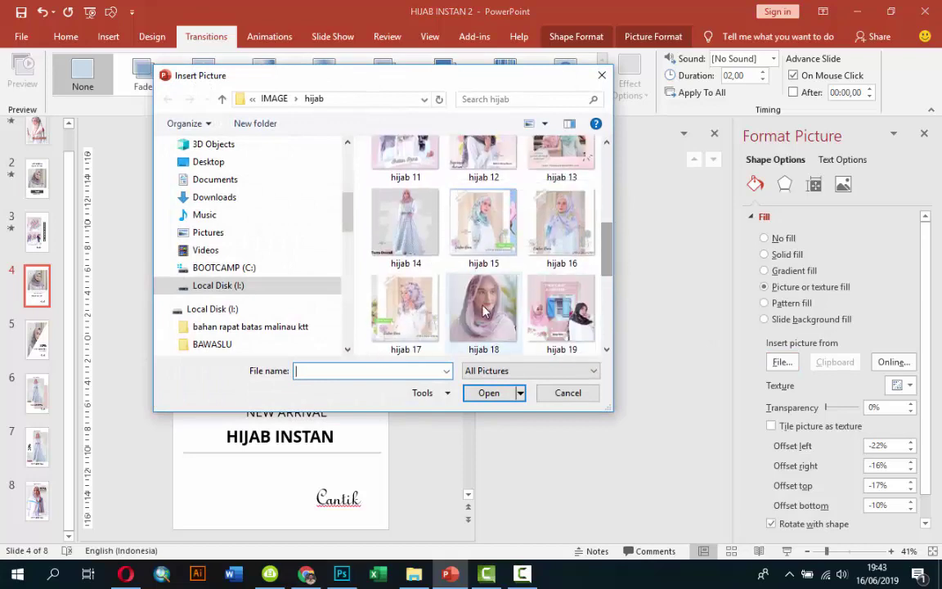
pyautogui.click(482, 309)
pyautogui.click(489, 393)
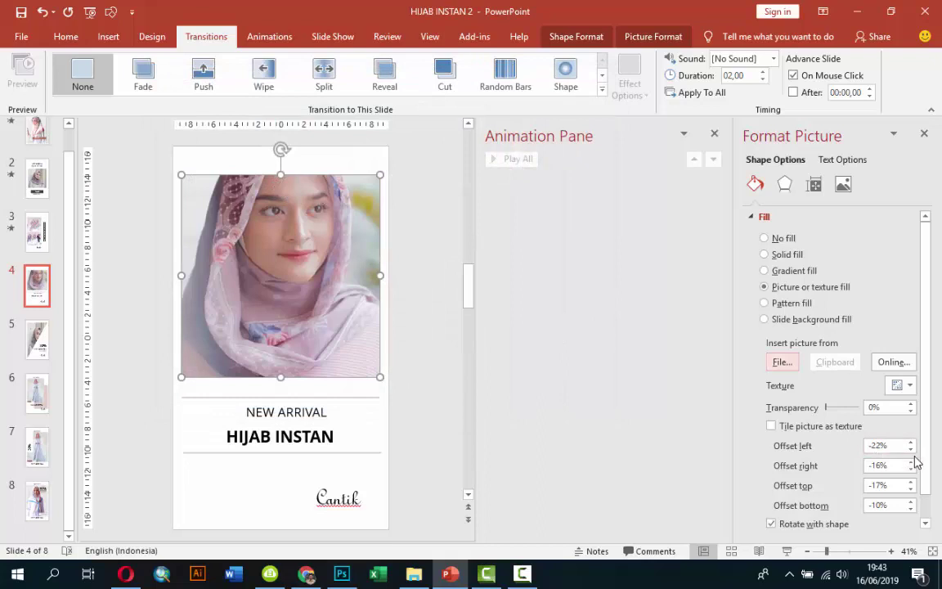
# Set the picture's top offset to 0% and bottom offset to -28%, then close the pane.
pyautogui.click(912, 488)
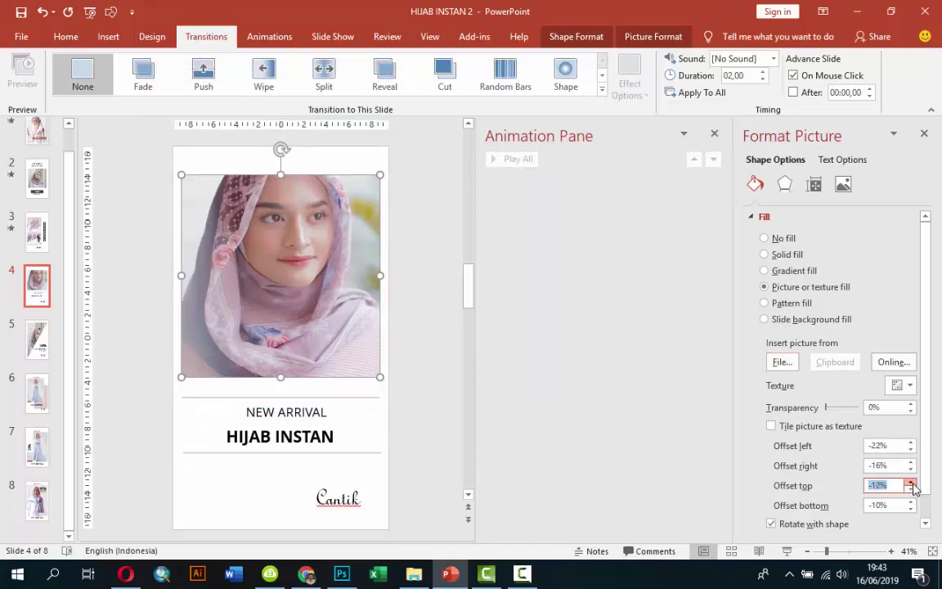
pyautogui.click(912, 487)
pyautogui.click(913, 487)
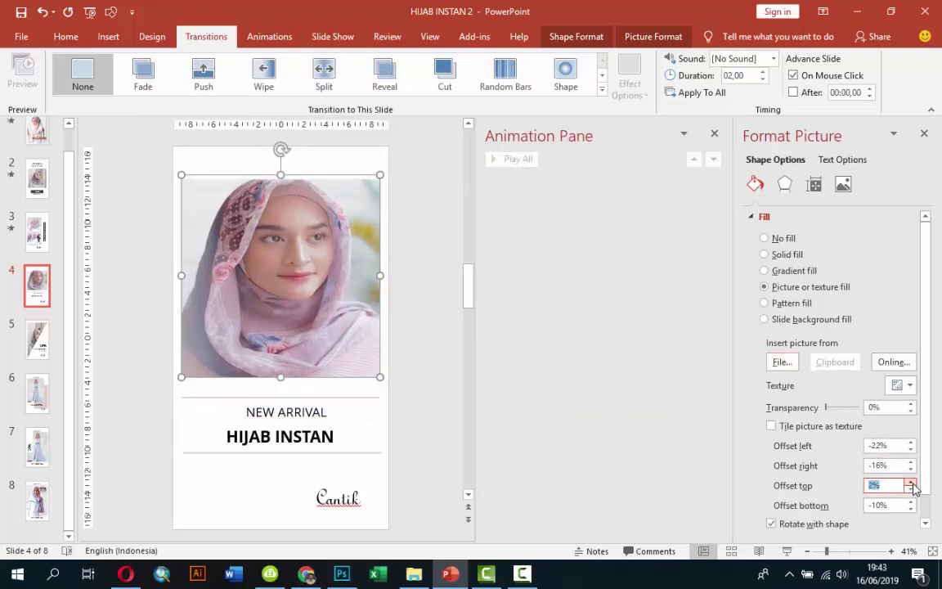
pyautogui.click(913, 493)
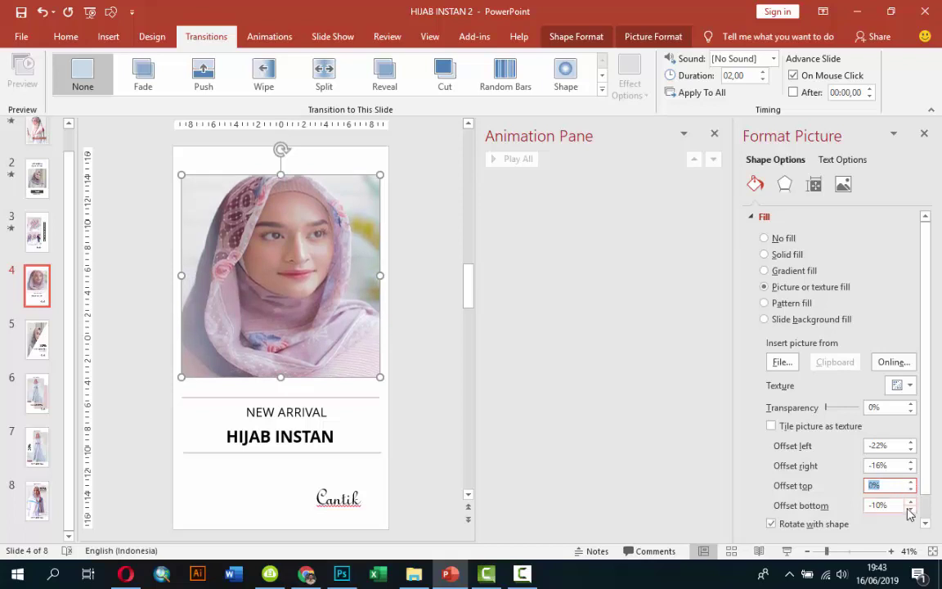
pyautogui.click(910, 509)
pyautogui.moveTo(910, 509); pyautogui.dragTo(910, 509)
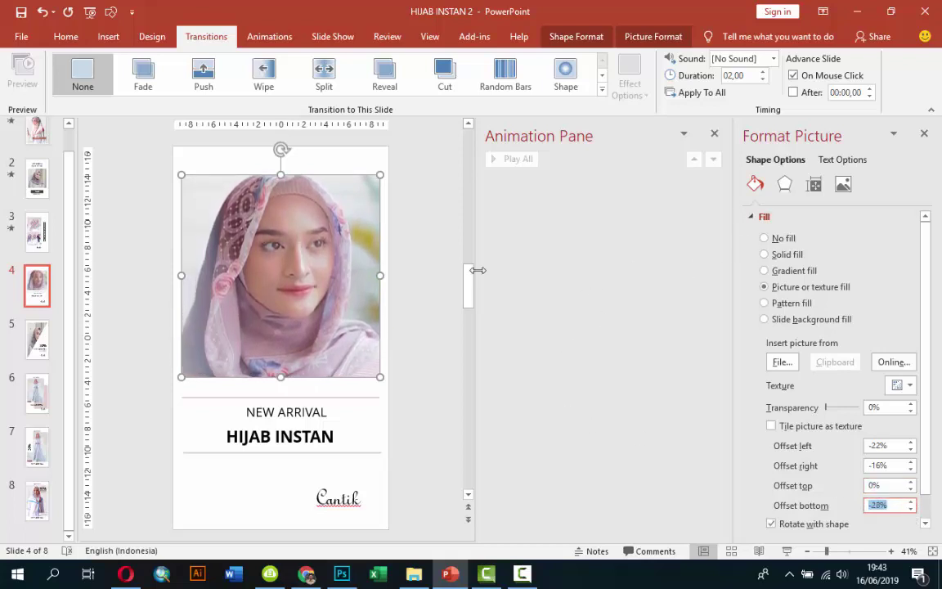
pyautogui.click(925, 135)
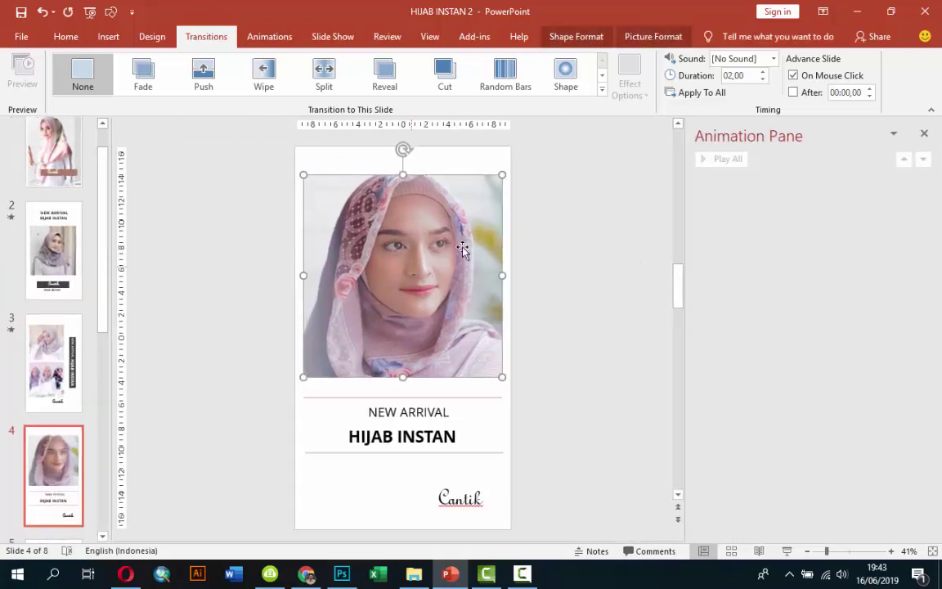
# Give slide 4's photo a Basic Zoom Out entrance starting With Previous, and preview it.
pyautogui.click(267, 39)
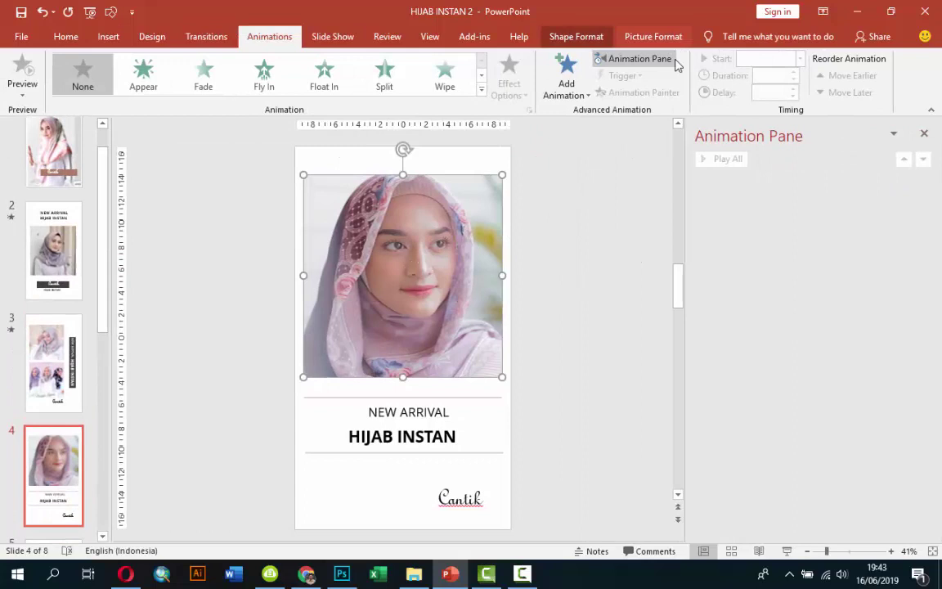
pyautogui.click(566, 79)
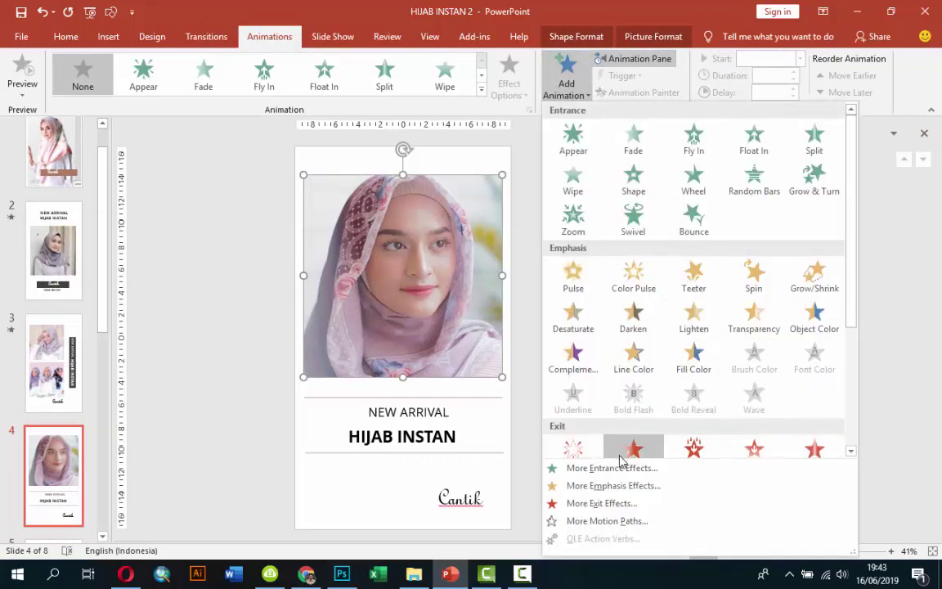
pyautogui.click(605, 469)
pyautogui.click(413, 346)
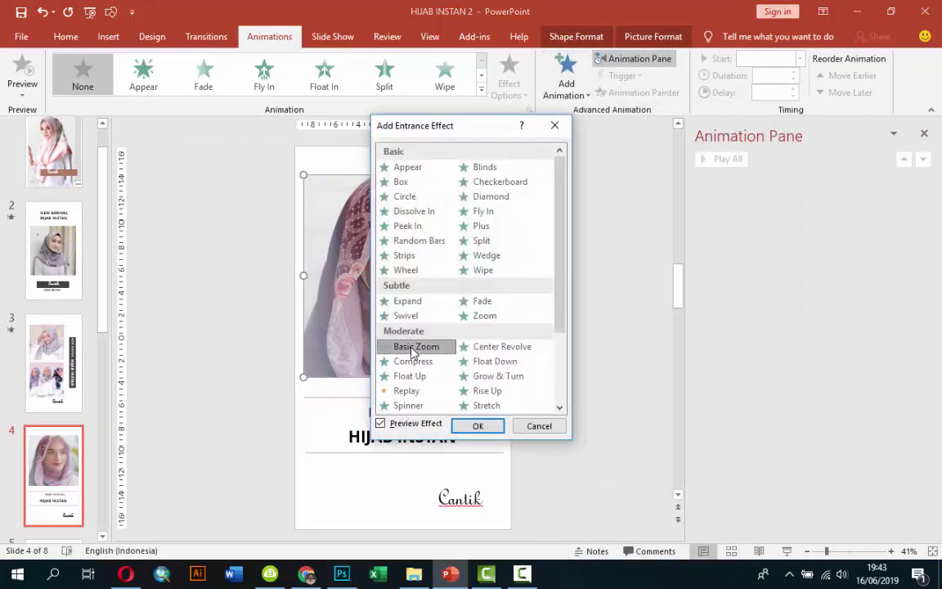
pyautogui.click(478, 426)
pyautogui.click(509, 82)
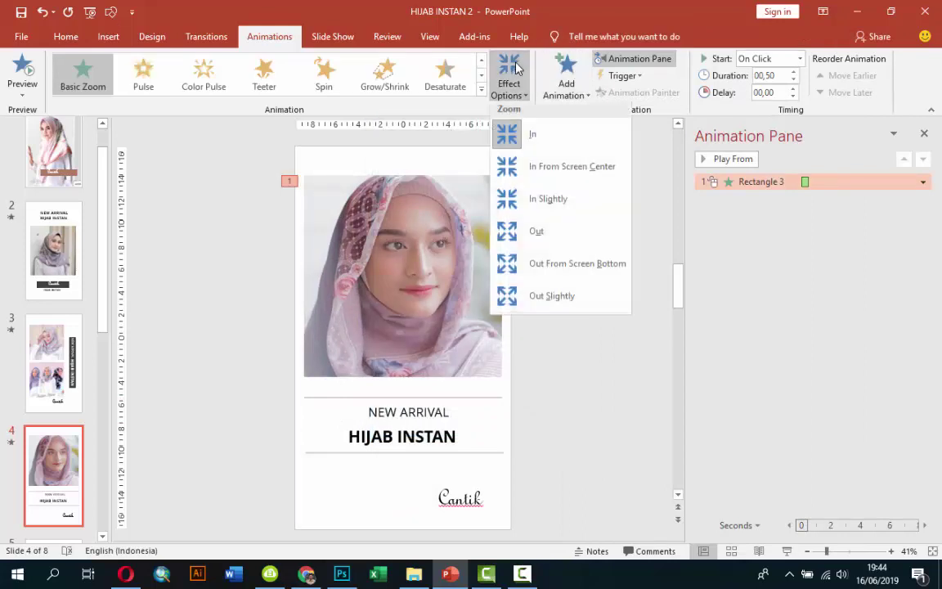
pyautogui.click(540, 237)
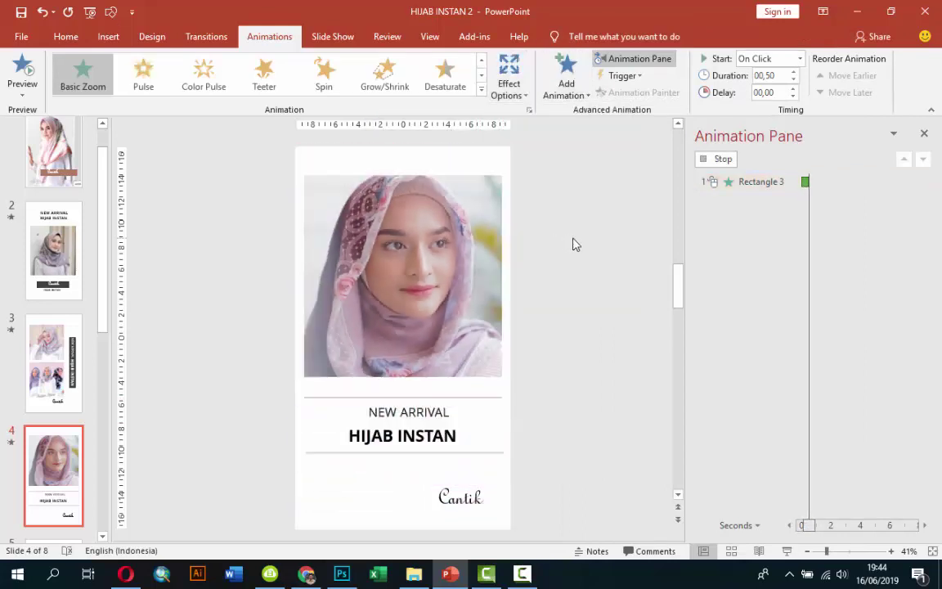
pyautogui.click(800, 59)
pyautogui.click(761, 89)
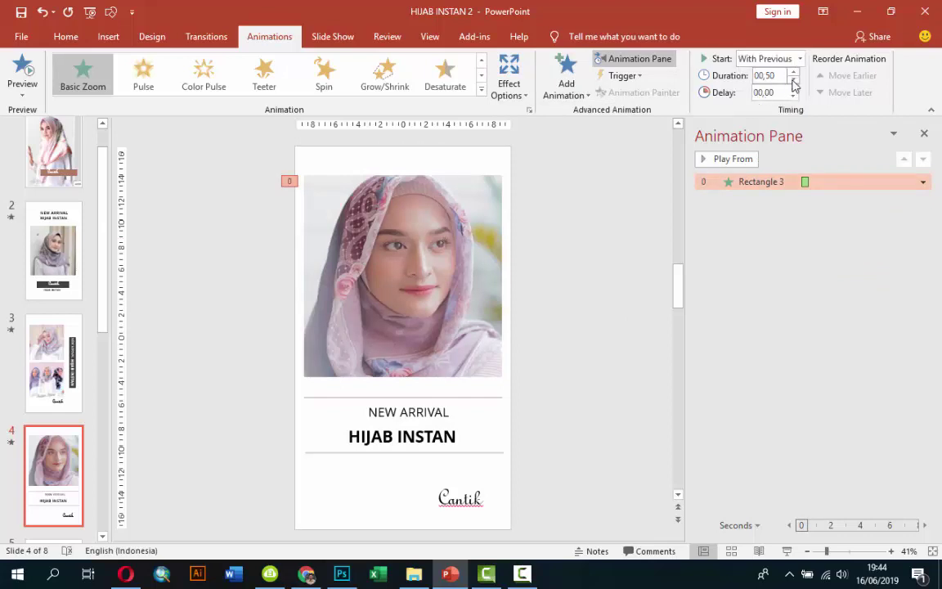
pyautogui.click(725, 160)
pyautogui.click(471, 397)
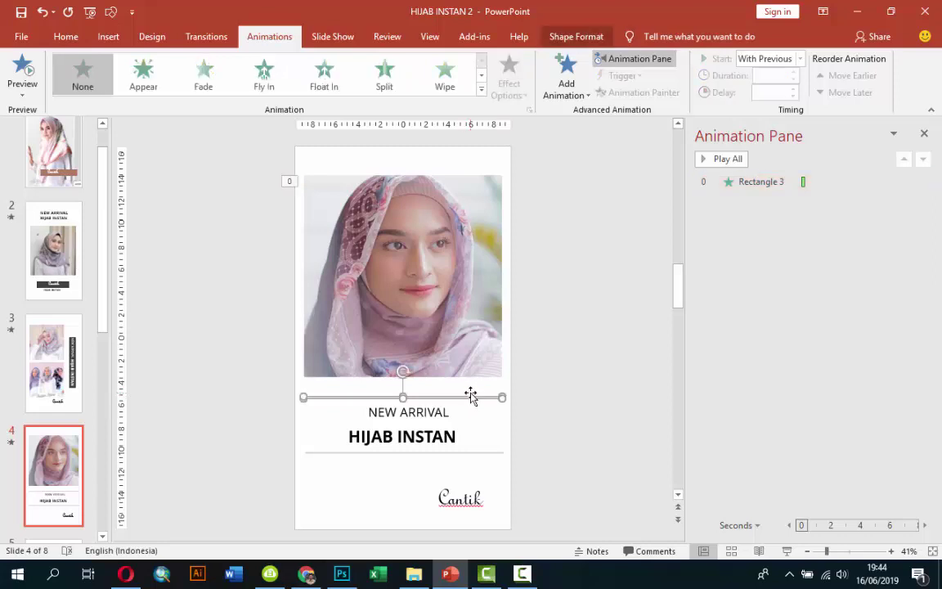
# Give the upper divider line Fly In From Left and the lower line Fly In From Right.
pyautogui.click(552, 83)
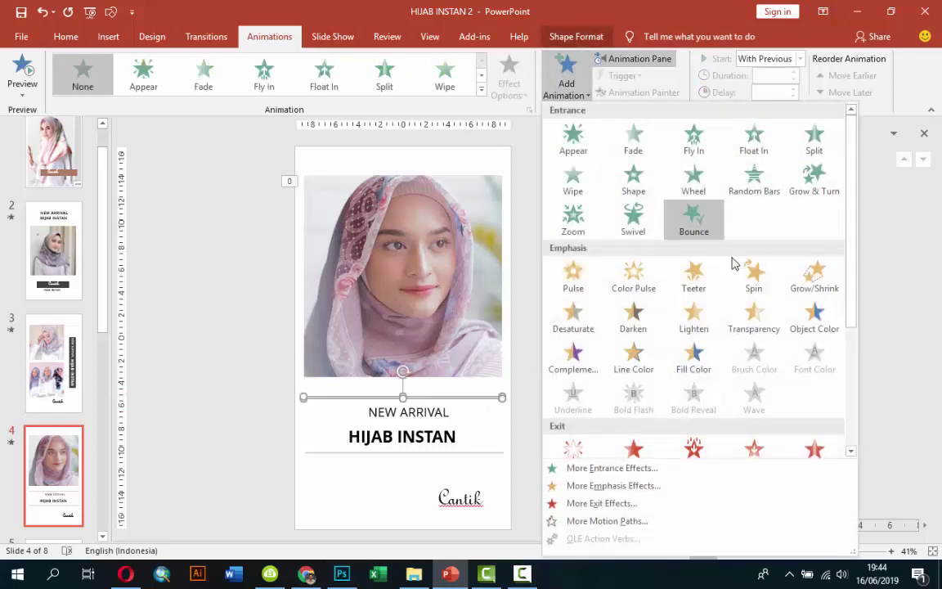
pyautogui.click(708, 149)
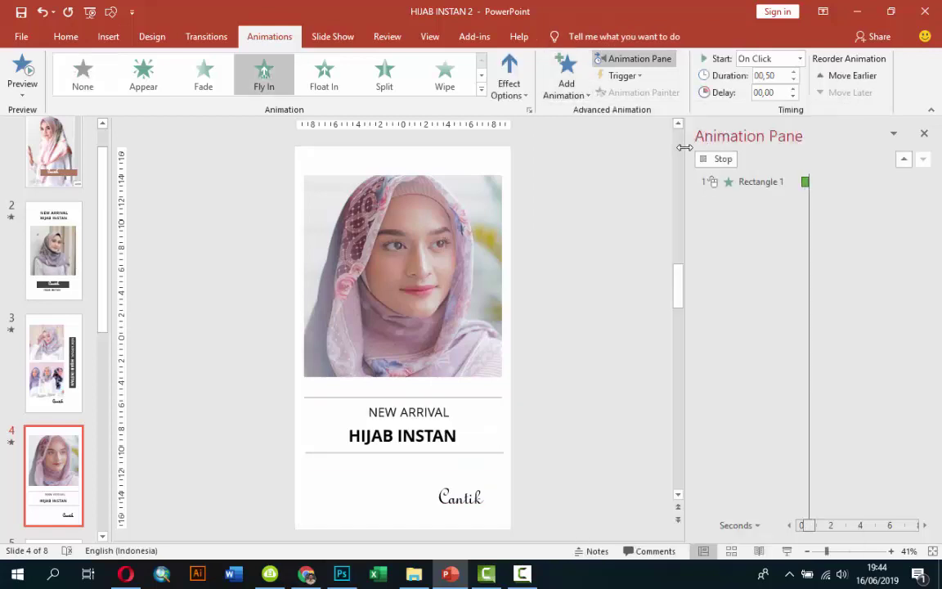
pyautogui.click(512, 88)
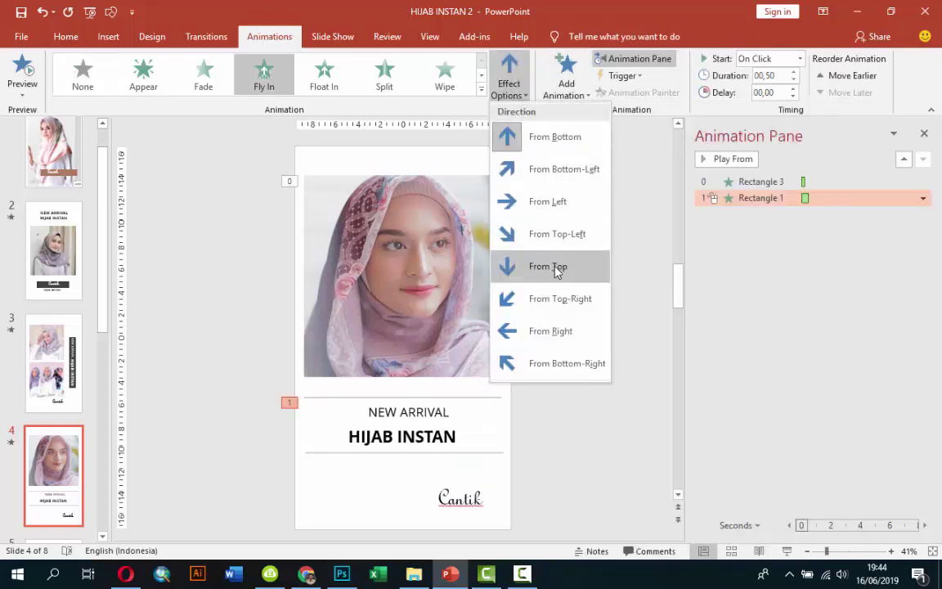
pyautogui.click(562, 196)
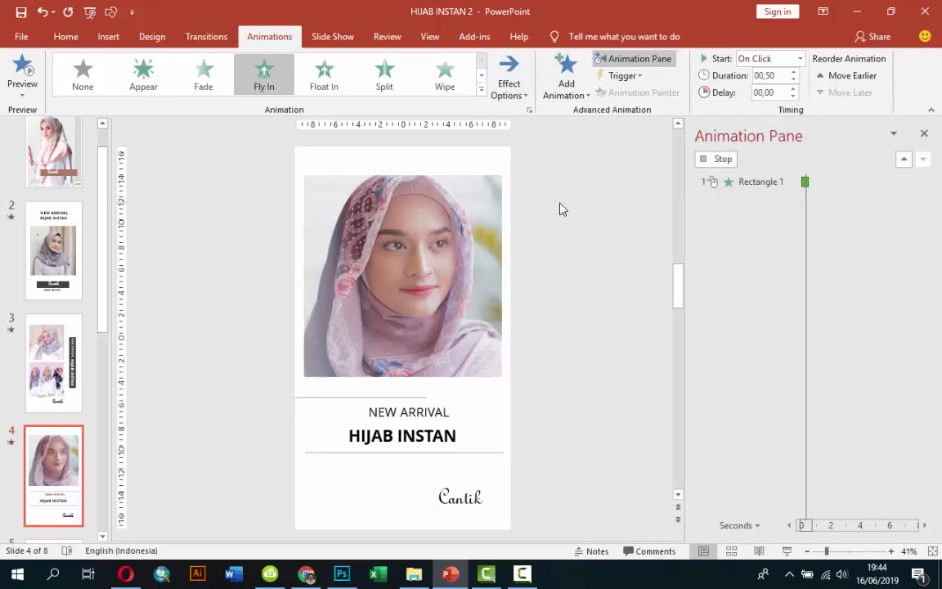
pyautogui.click(483, 452)
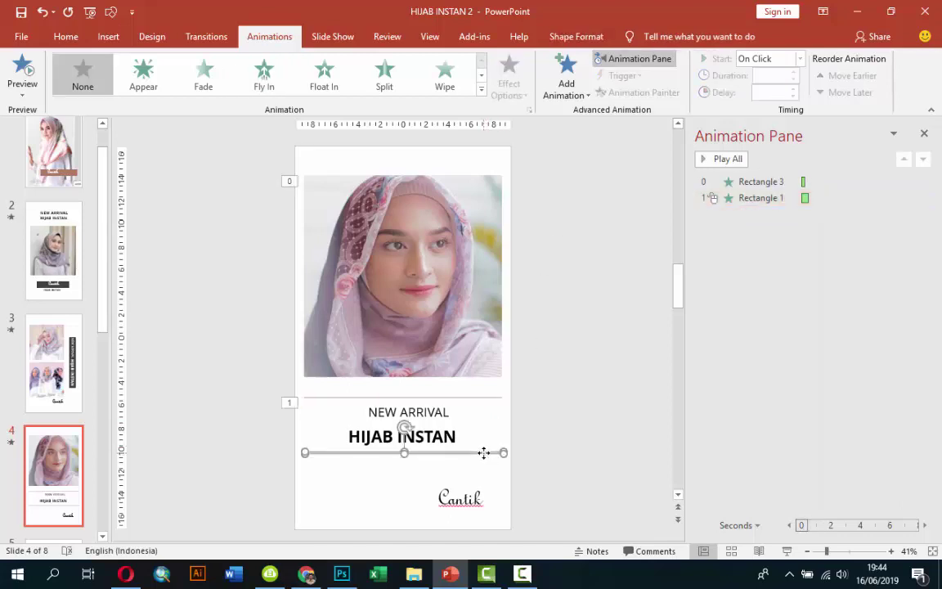
pyautogui.click(566, 82)
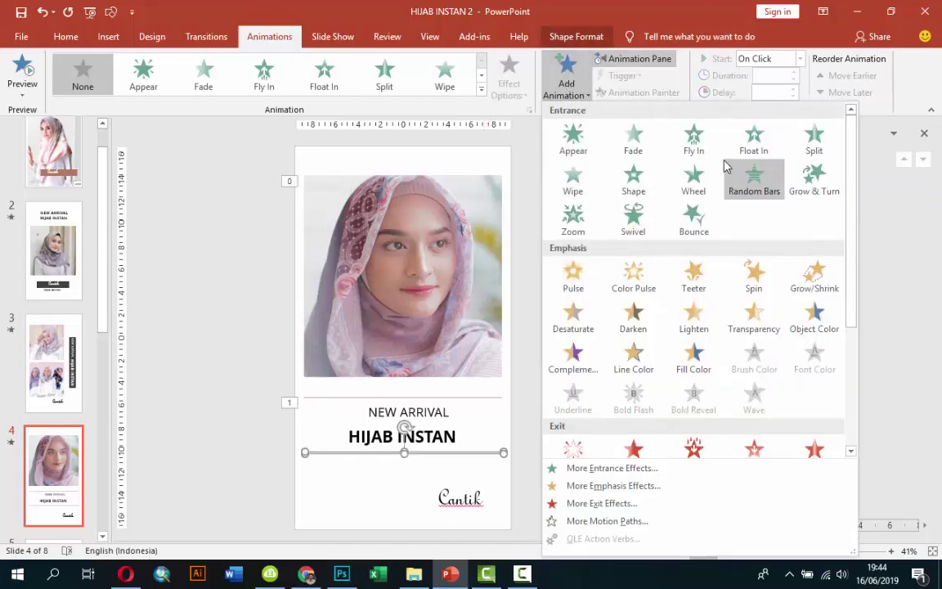
pyautogui.click(693, 139)
pyautogui.click(511, 81)
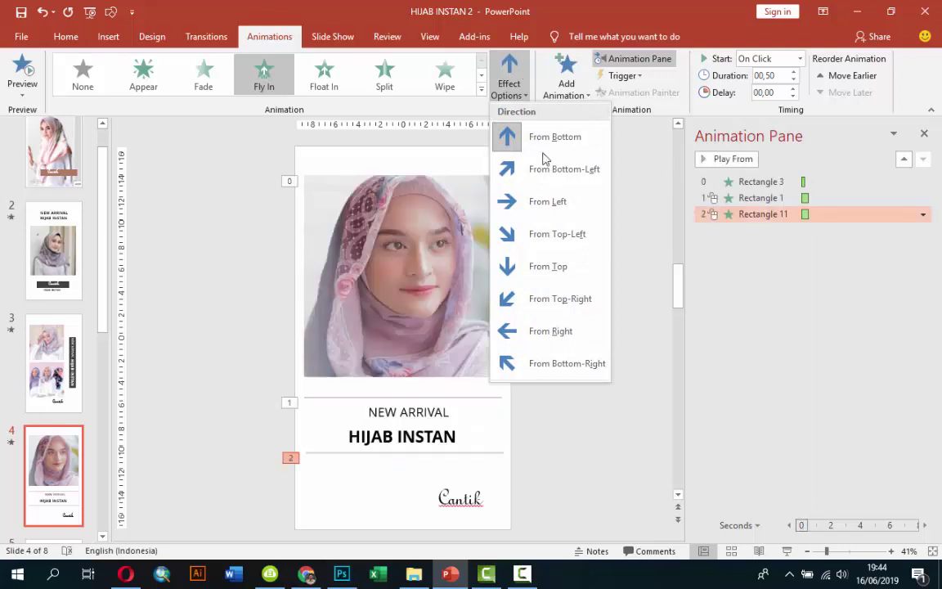
pyautogui.click(545, 329)
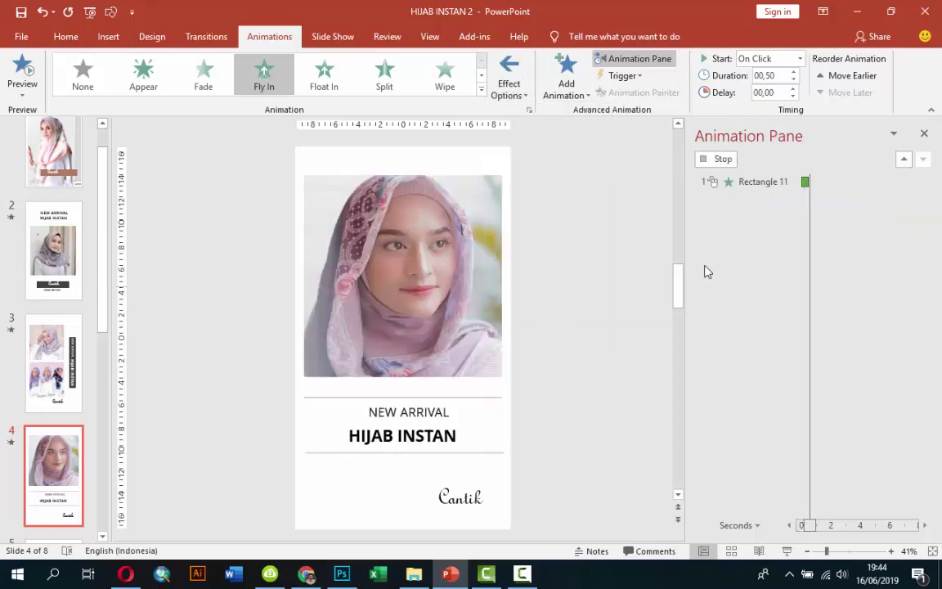
# Set both lines' fly-ins to start With Previous, with the upper one lasting 0.25 s.
pyautogui.click(769, 181)
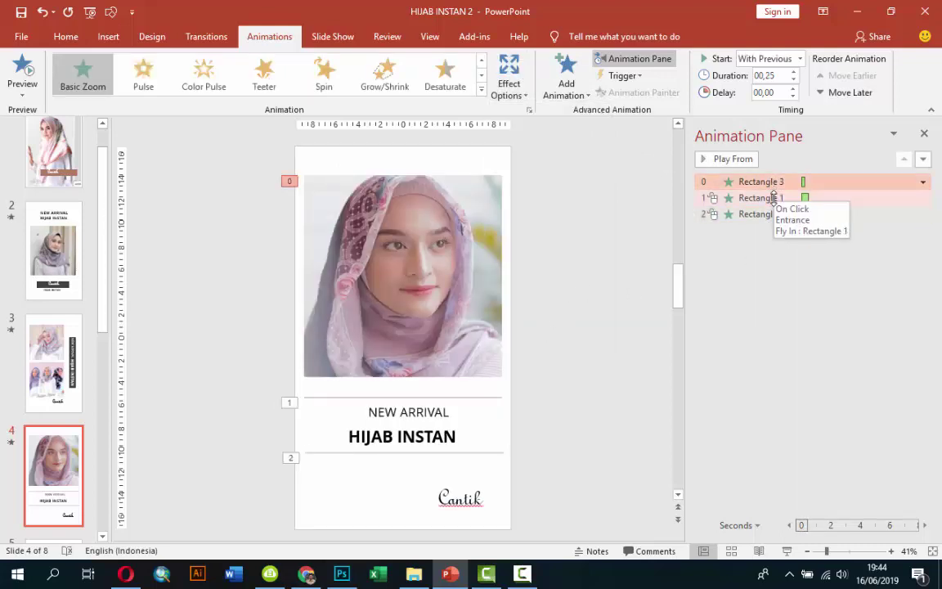
pyautogui.click(773, 198)
pyautogui.click(799, 59)
pyautogui.click(777, 85)
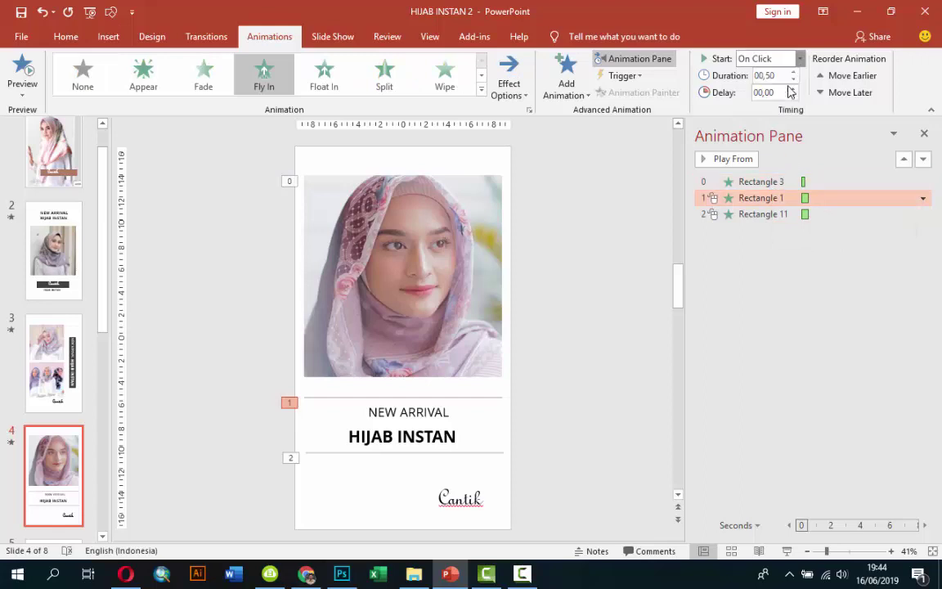
pyautogui.click(793, 79)
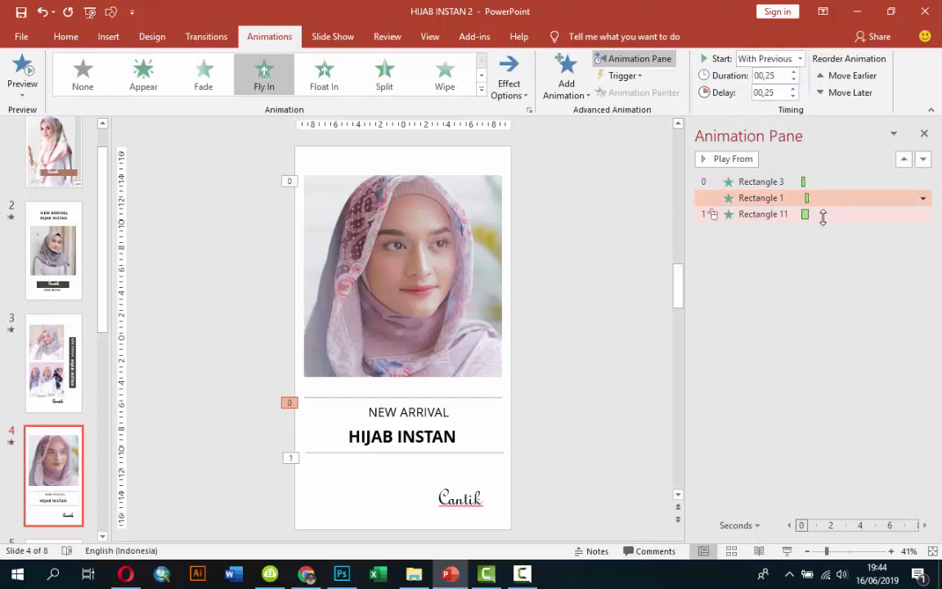
pyautogui.click(818, 214)
pyautogui.click(797, 59)
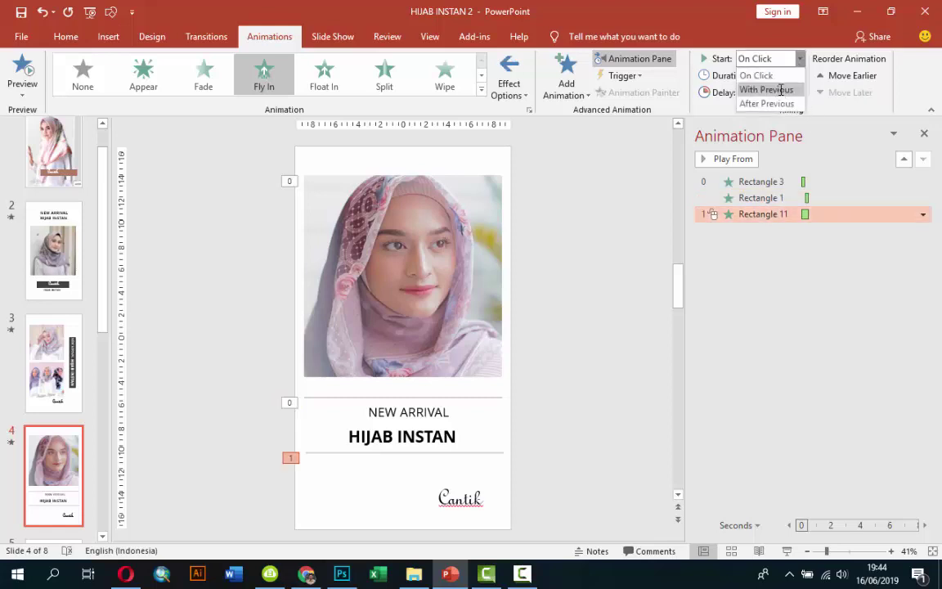
pyautogui.click(790, 86)
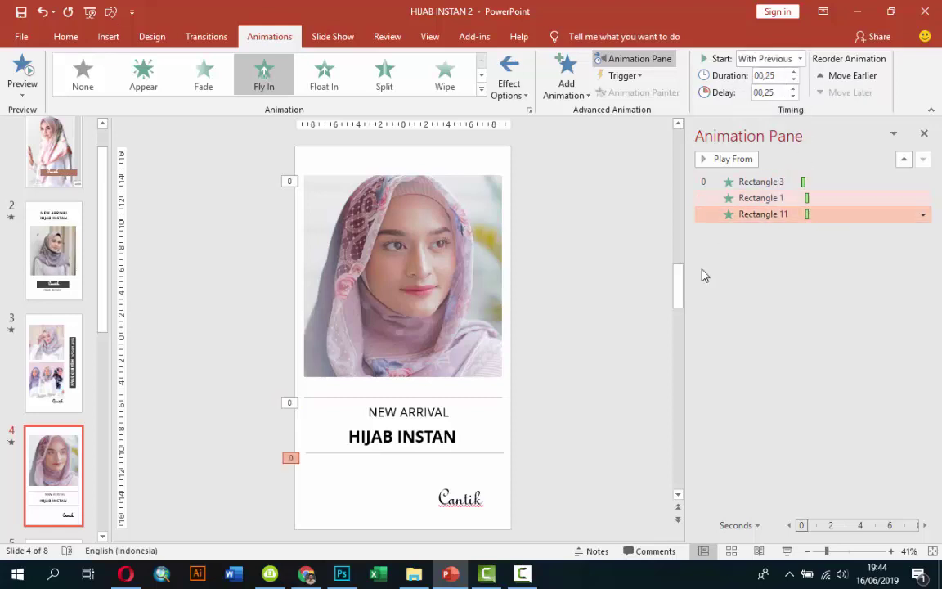
pyautogui.click(464, 506)
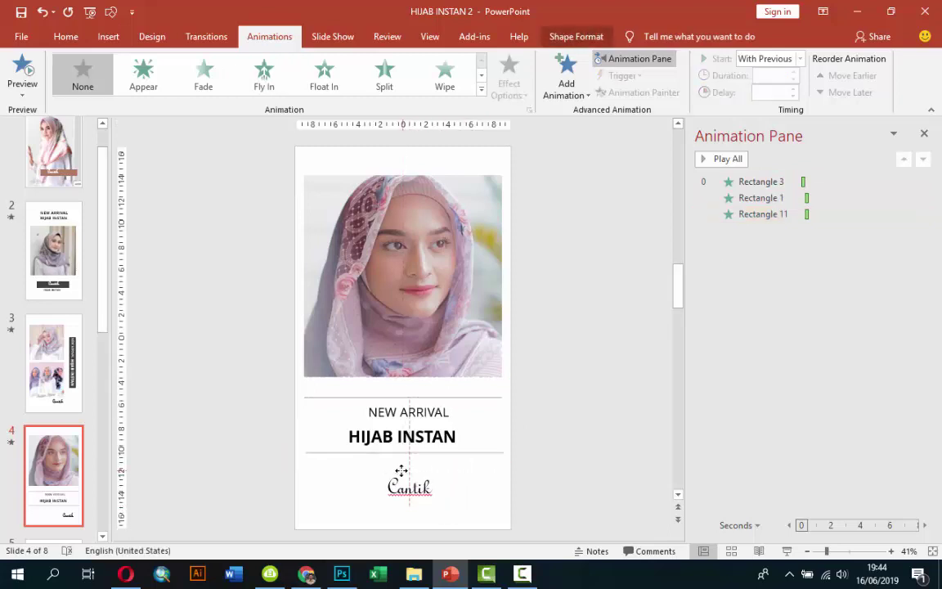
# Centre Cantik under HIJAB INSTAN and give it a Split Vertical Out entrance.
pyautogui.moveTo(454, 484); pyautogui.dragTo(398, 479)
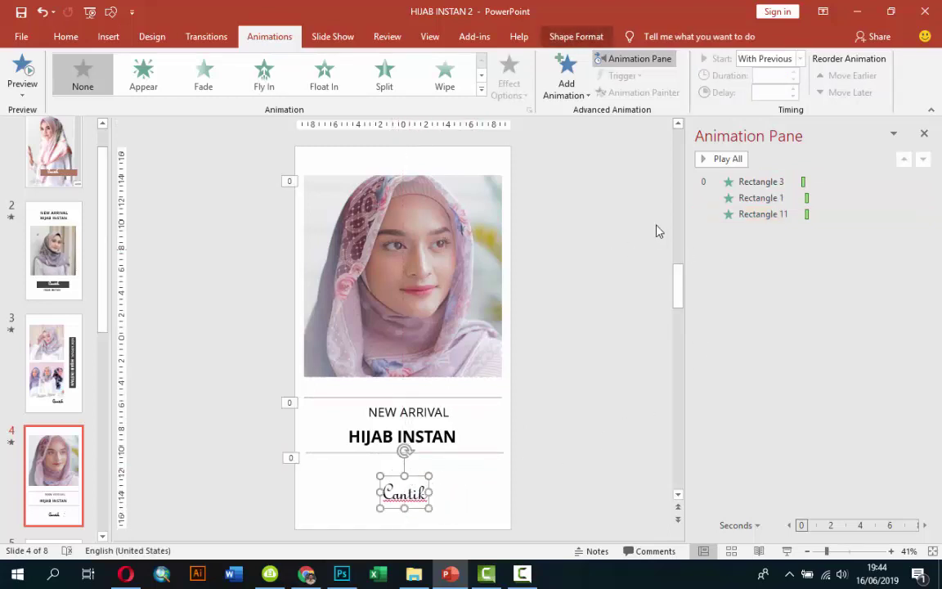
pyautogui.click(566, 78)
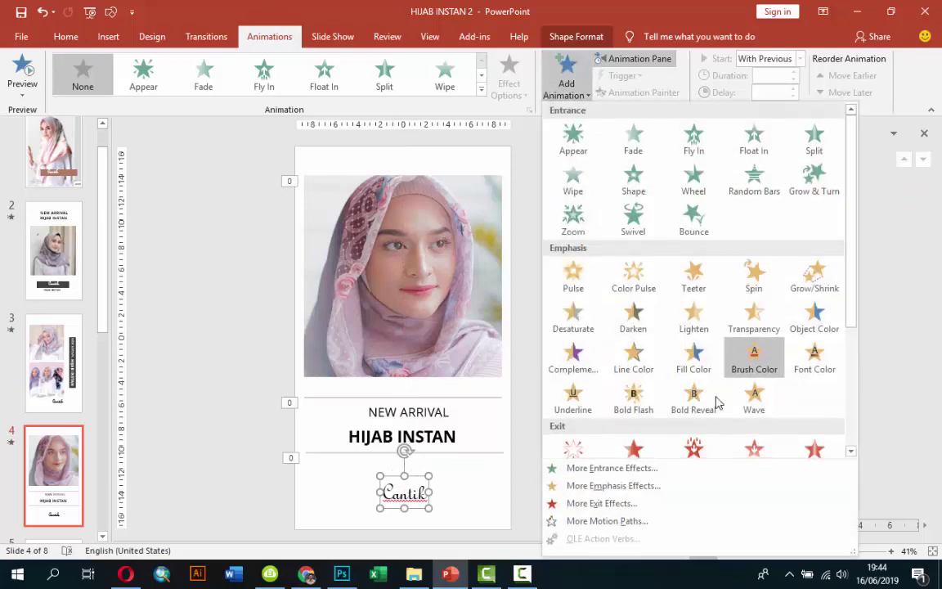
pyautogui.click(636, 469)
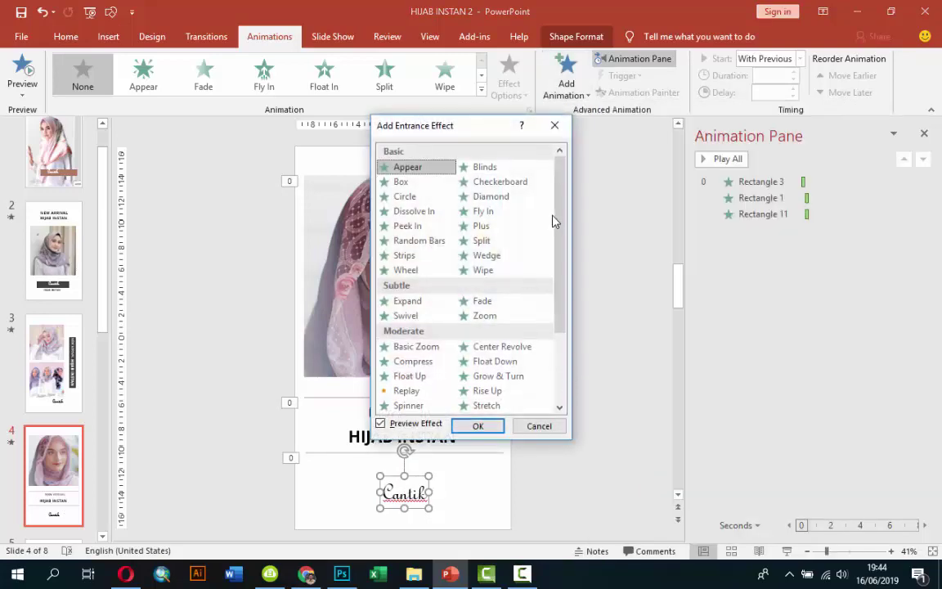
pyautogui.click(499, 240)
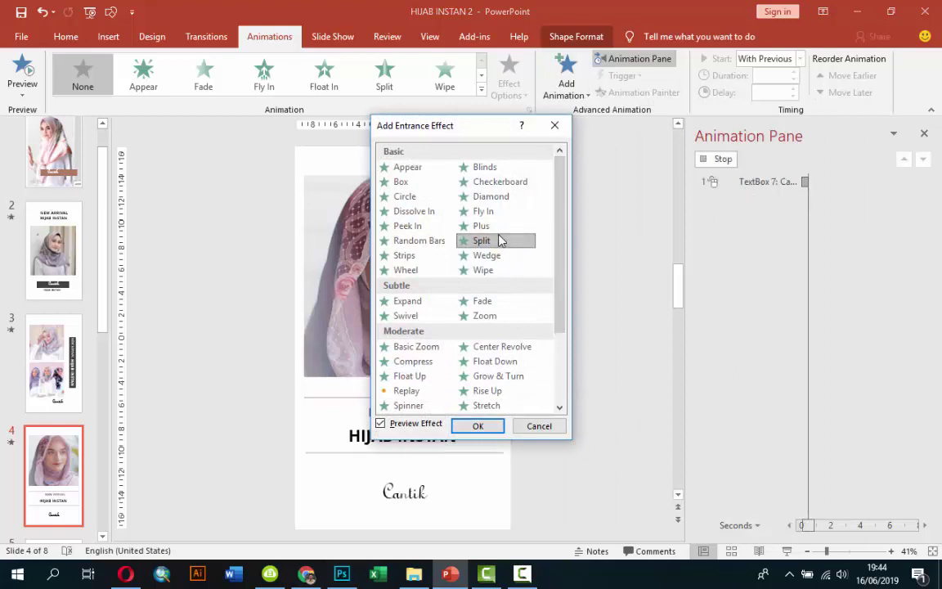
pyautogui.click(478, 426)
pyautogui.click(509, 82)
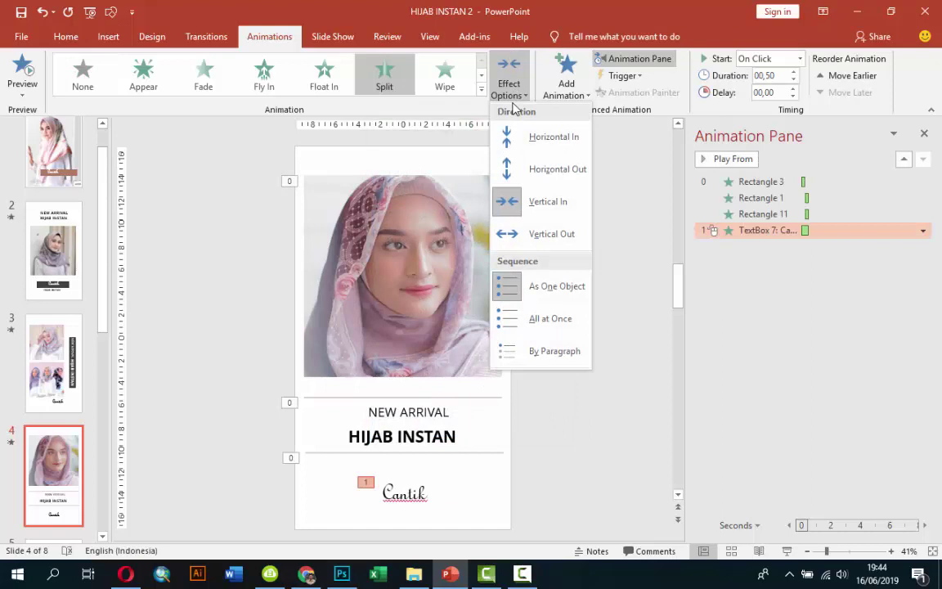
pyautogui.click(511, 233)
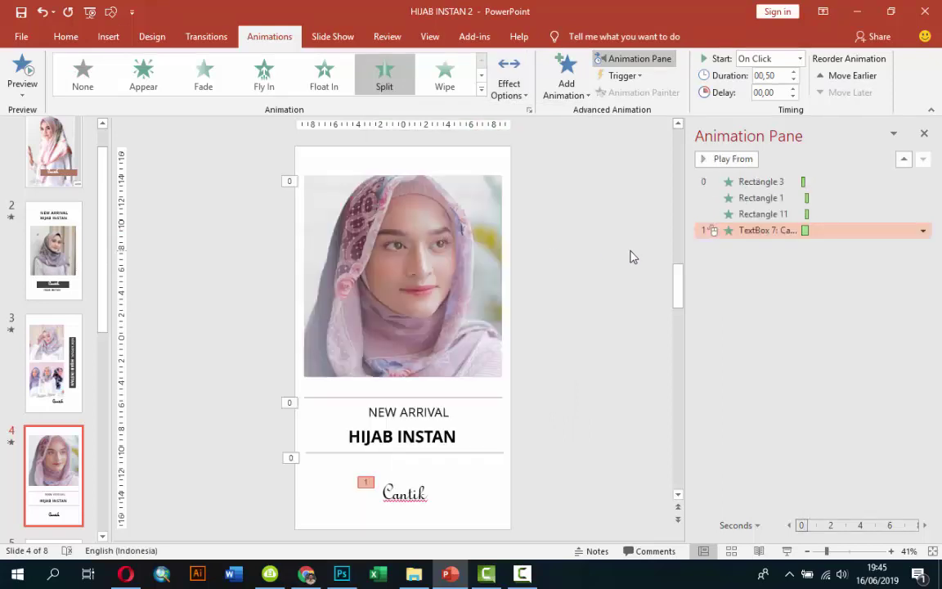
# Set Cantik's Split to With Previous with a 0.5 s delay and preview the slide's animations.
pyautogui.click(799, 58)
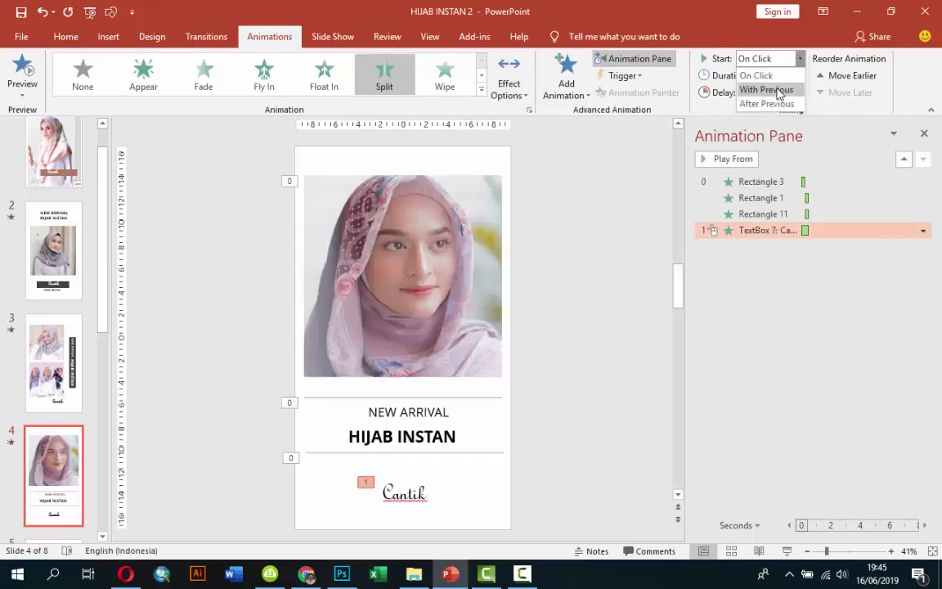
pyautogui.click(779, 91)
pyautogui.click(792, 88)
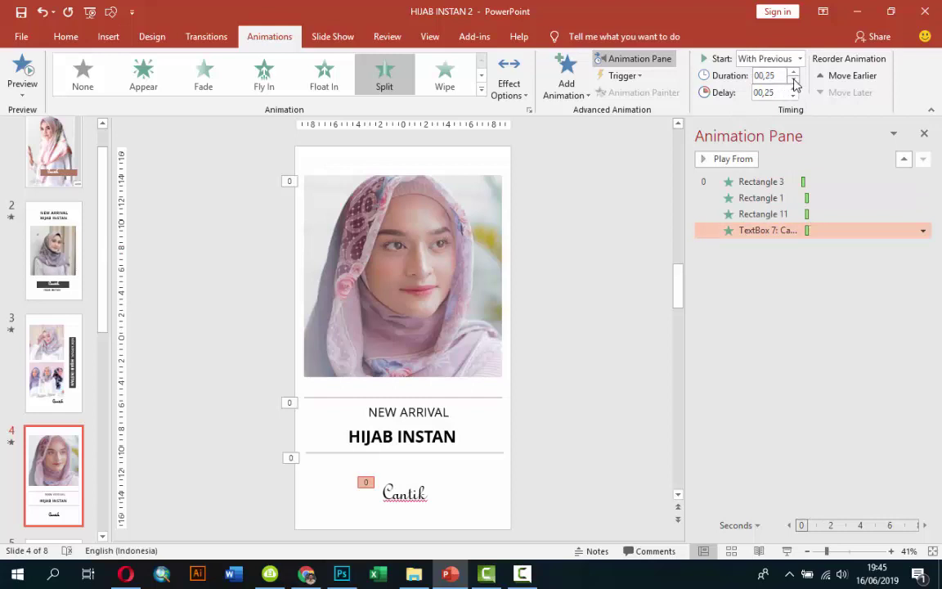
pyautogui.click(795, 90)
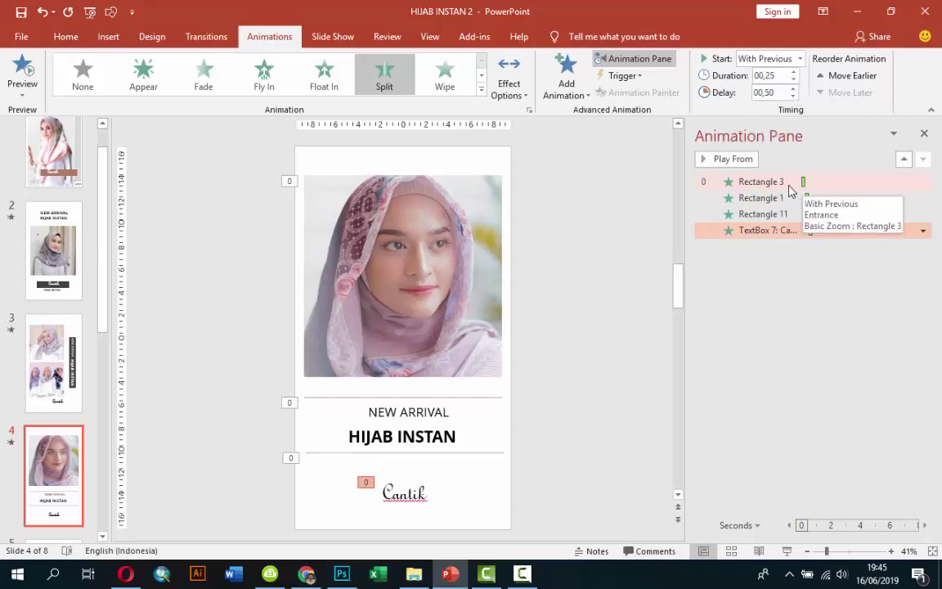
pyautogui.click(760, 181)
pyautogui.click(730, 159)
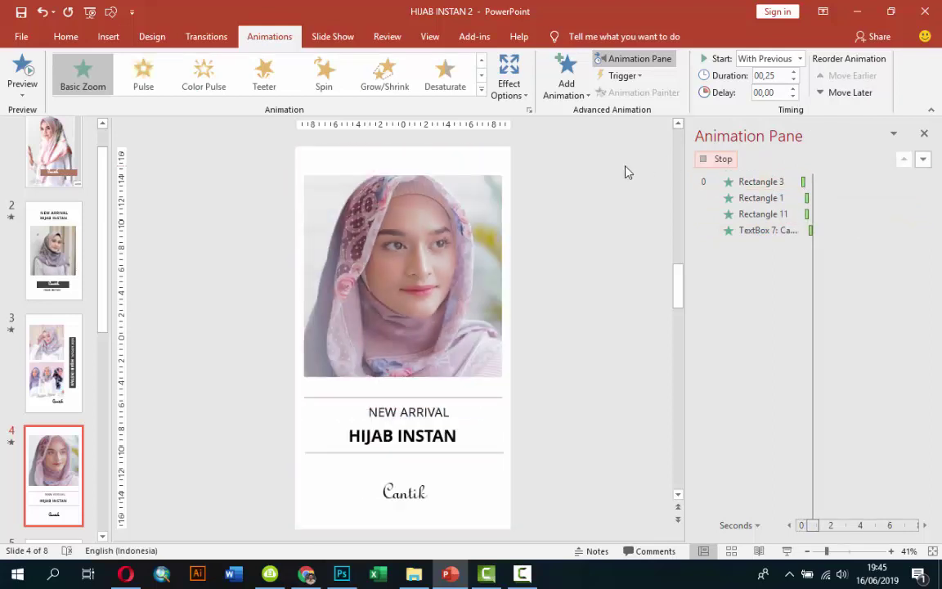
pyautogui.click(722, 158)
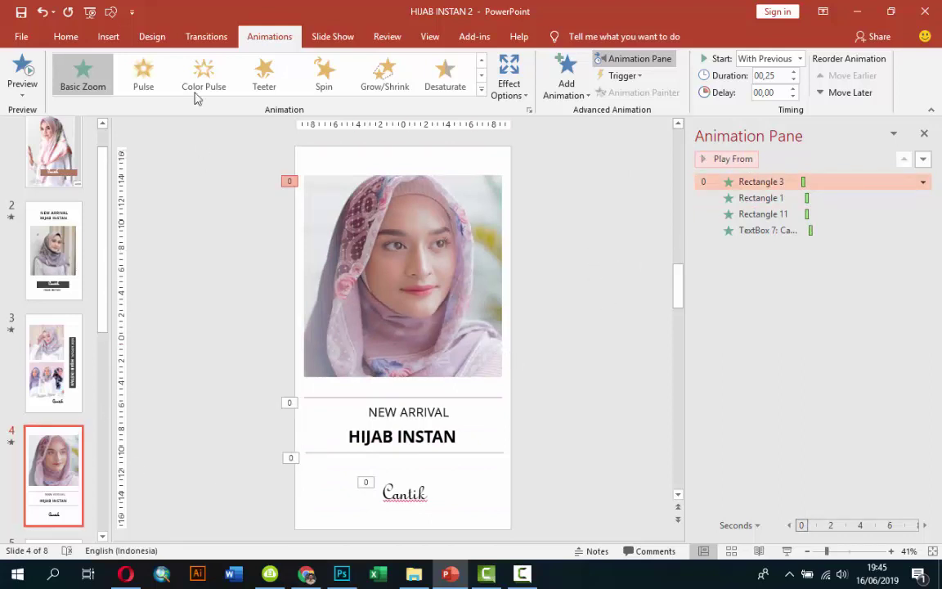
pyautogui.click(199, 37)
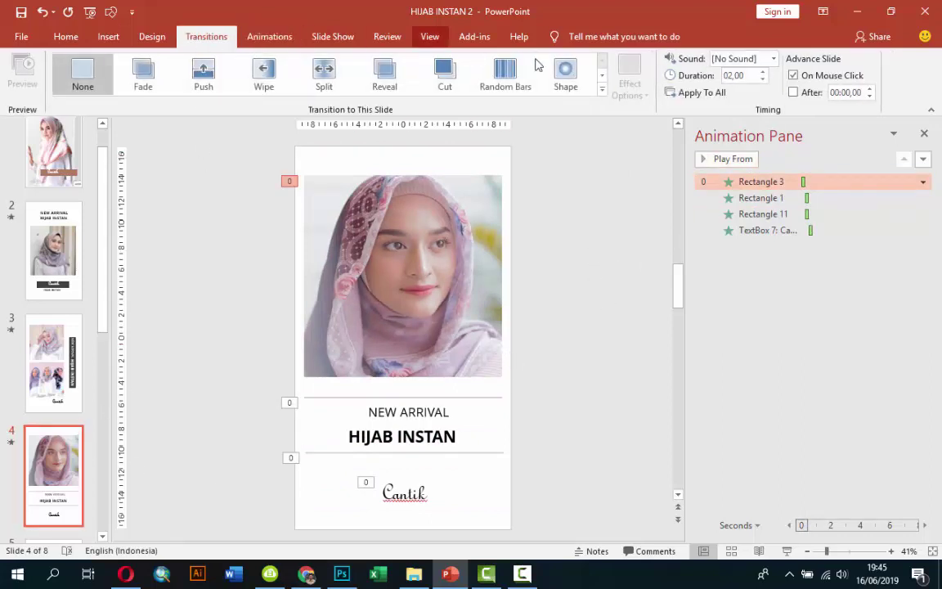
# Give slide 4 a Push transition coming From Top.
pyautogui.click(209, 77)
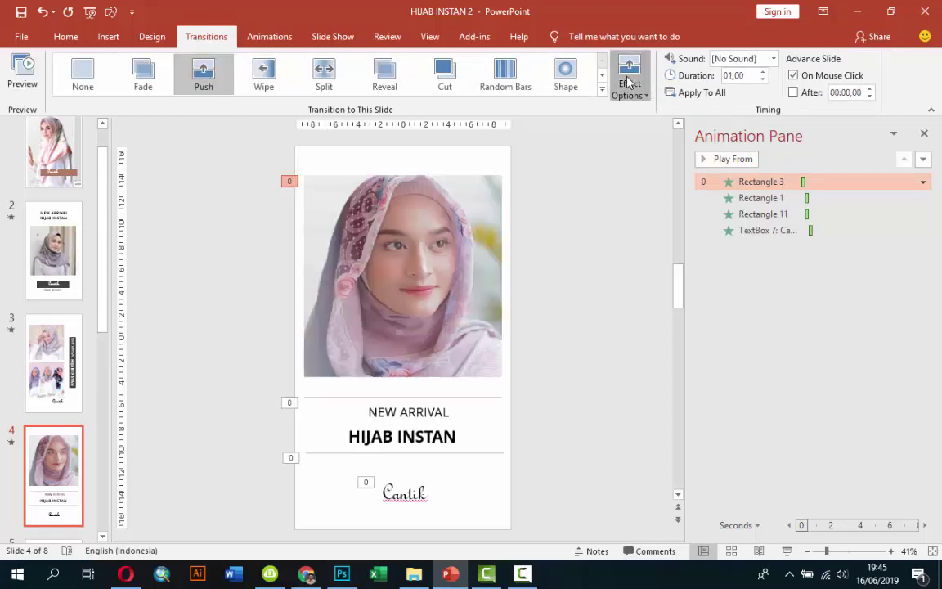
pyautogui.click(630, 80)
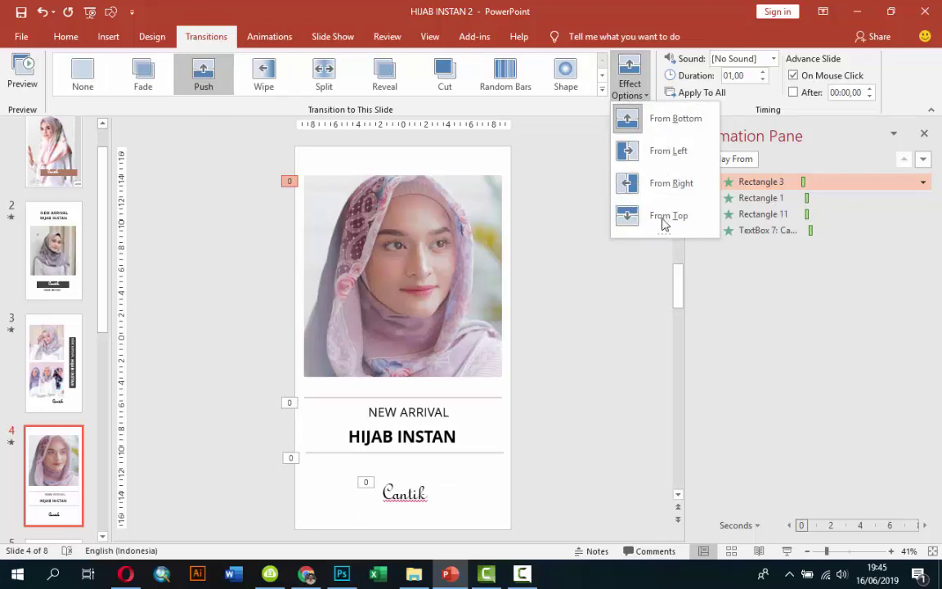
pyautogui.click(659, 125)
# Move to slide 5 and select its photo.
pyautogui.click(104, 368)
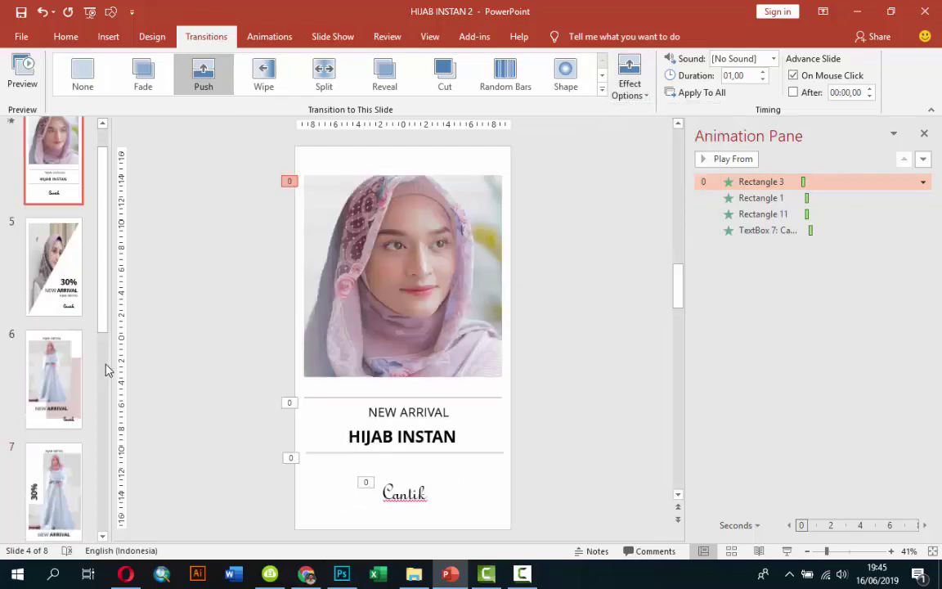
pyautogui.moveTo(104, 369); pyautogui.dragTo(100, 275)
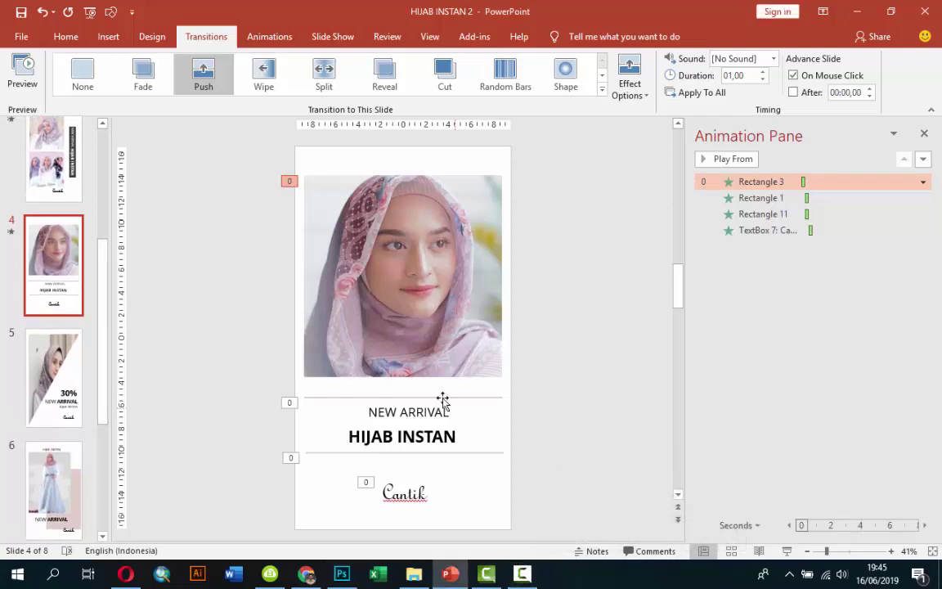
pyautogui.press('Down')
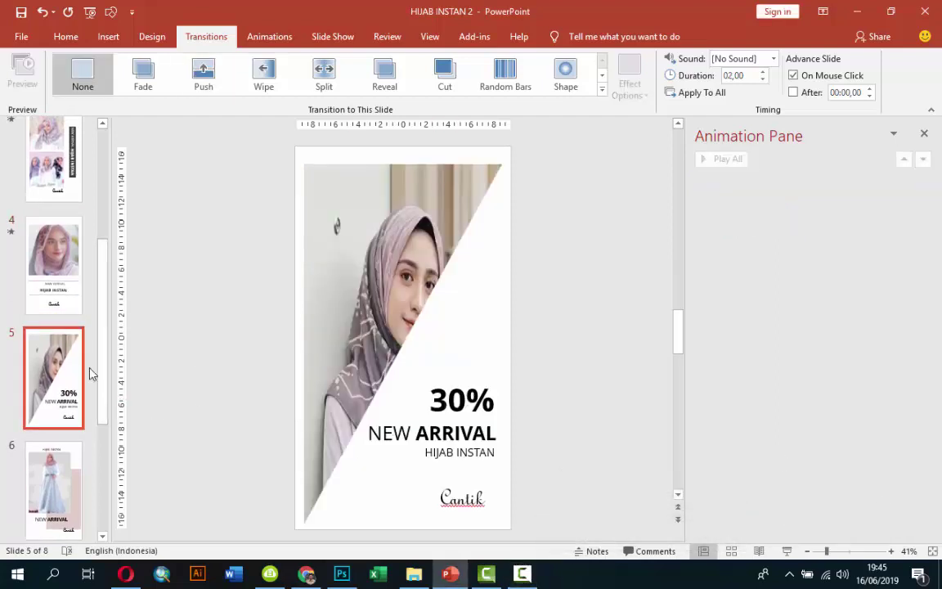
pyautogui.press('Tab')
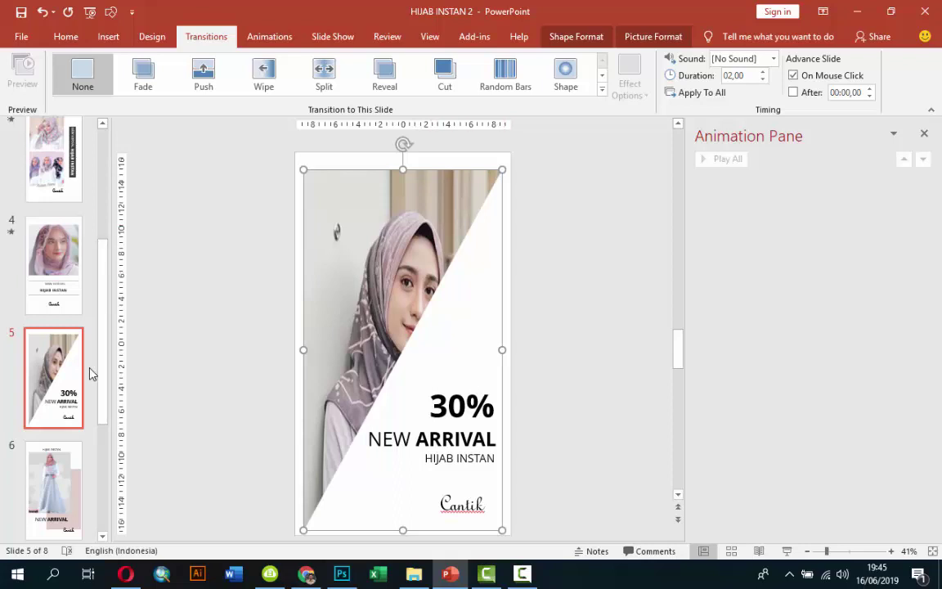
# Replace the picture fill of slide 5's diagonal shape with the hijab 12 image.
pyautogui.rightClick(377, 260)
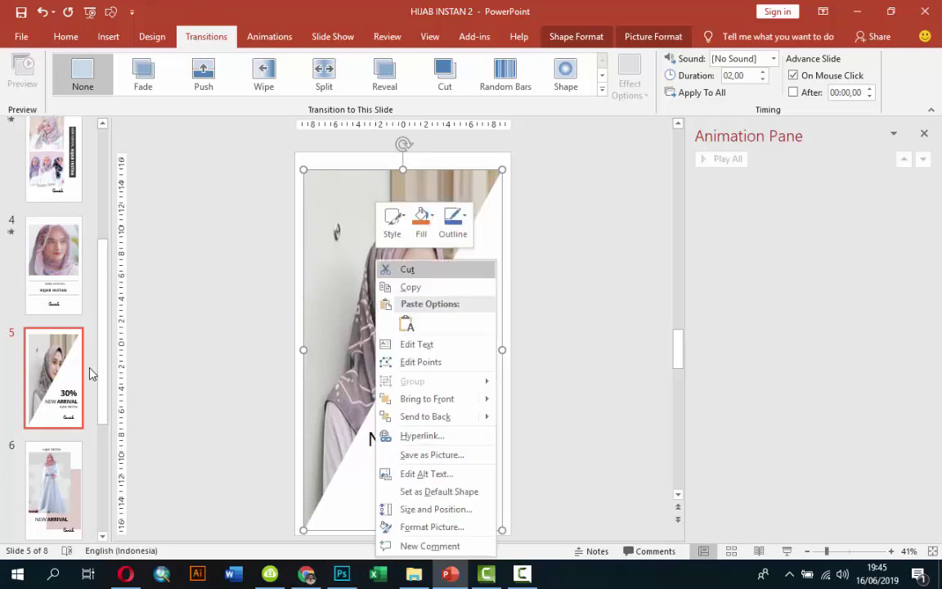
pyautogui.press('Down')
pyautogui.press('Down')
pyautogui.press('Return')
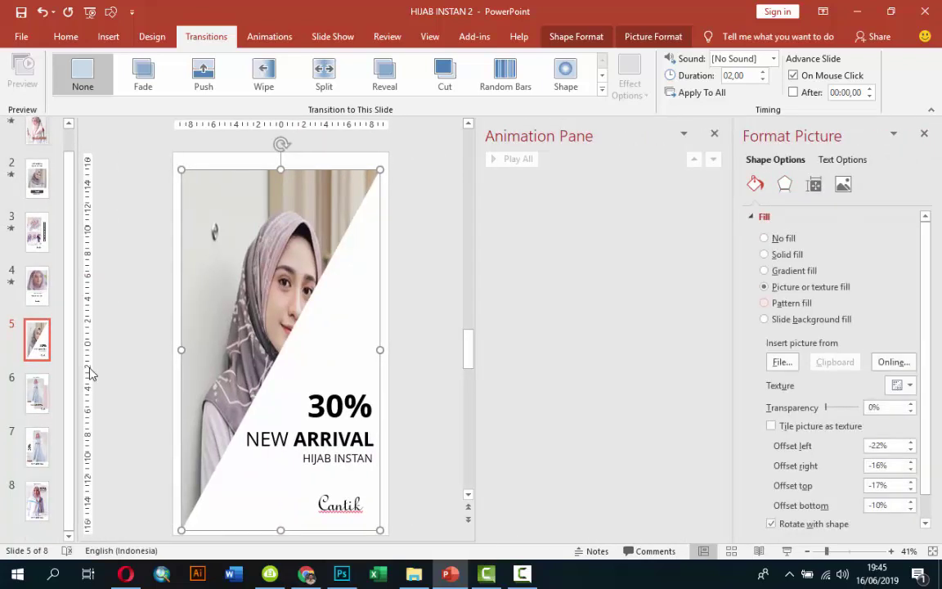
pyautogui.click(782, 361)
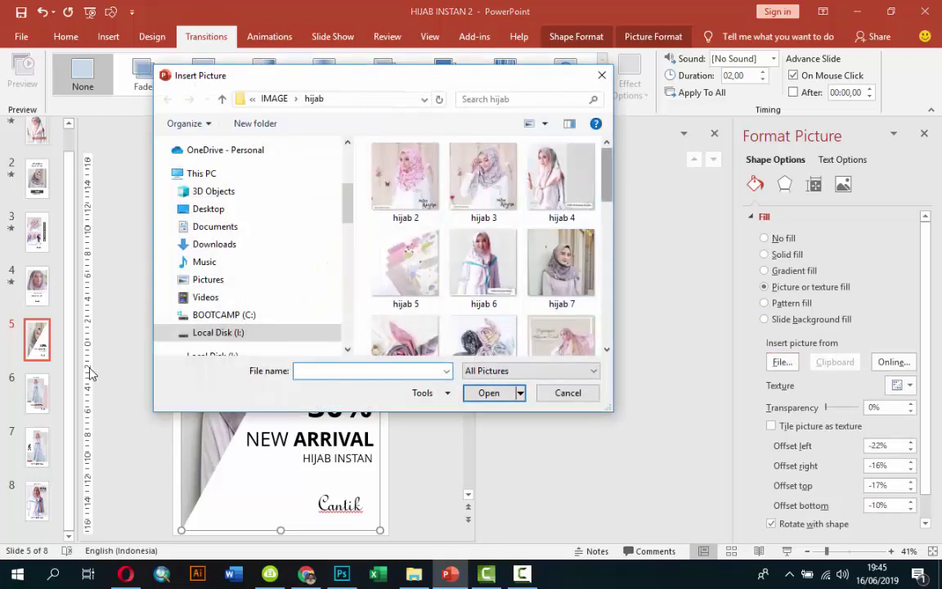
pyautogui.scroll(-3, 482, 246)
pyautogui.scroll(-1, 483, 245)
pyautogui.click(483, 225)
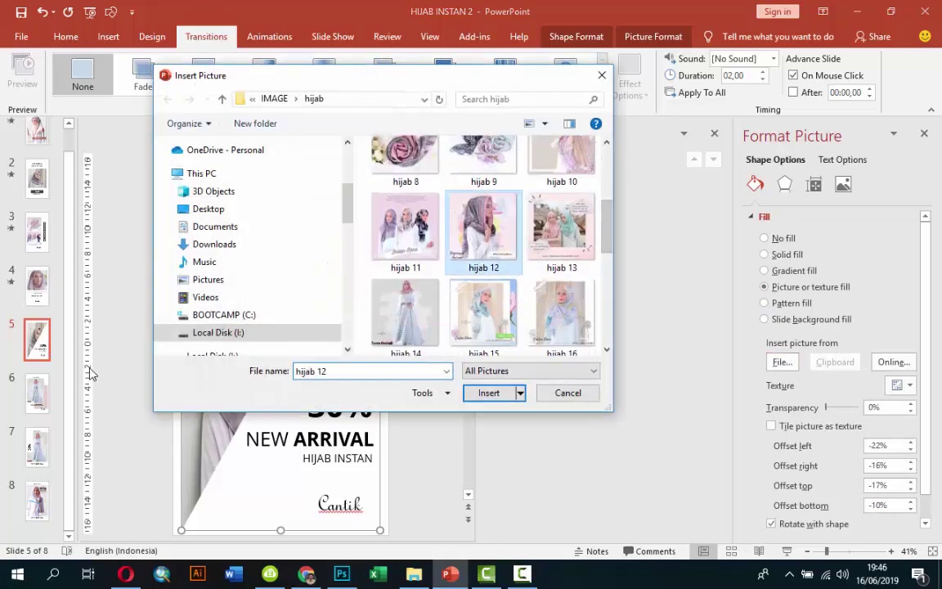
pyautogui.press('Return')
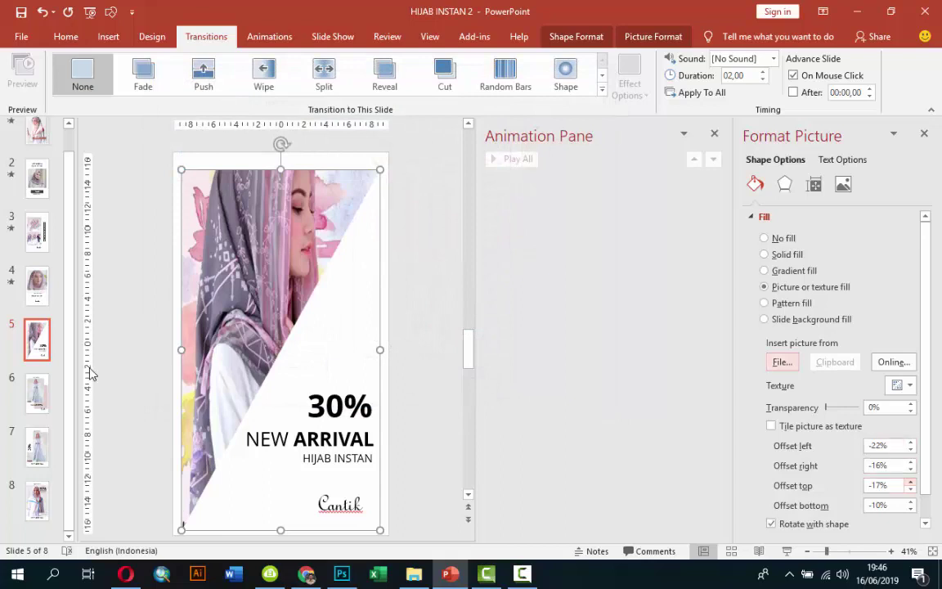
# Reposition the fill picture to frame her face with offset top -3% and offset left -44%.
pyautogui.press('Tab')
pyautogui.press('Tab')
pyautogui.press('Tab')
pyautogui.press('Up')
pyautogui.press('Up')
pyautogui.press('Up')
pyautogui.press('Up')
pyautogui.press('Up')
pyautogui.press('Up')
pyautogui.press('Up')
pyautogui.press('Up')
pyautogui.press('Up')
pyautogui.press('Up')
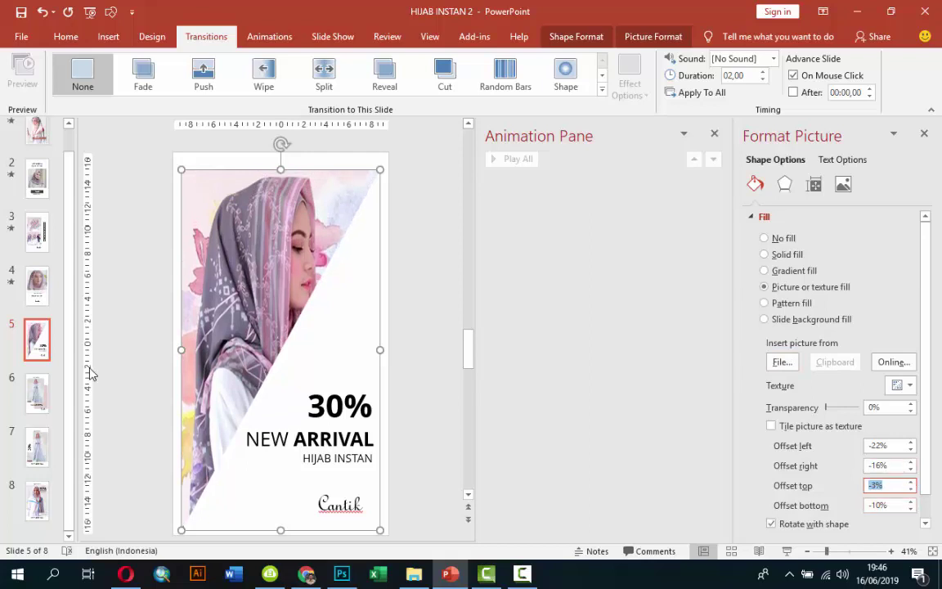
pyautogui.hotkey('shift', 'Tab')
pyautogui.hotkey('shift', 'Tab')
pyautogui.press('Down')
pyautogui.press('Down')
pyautogui.press('Down')
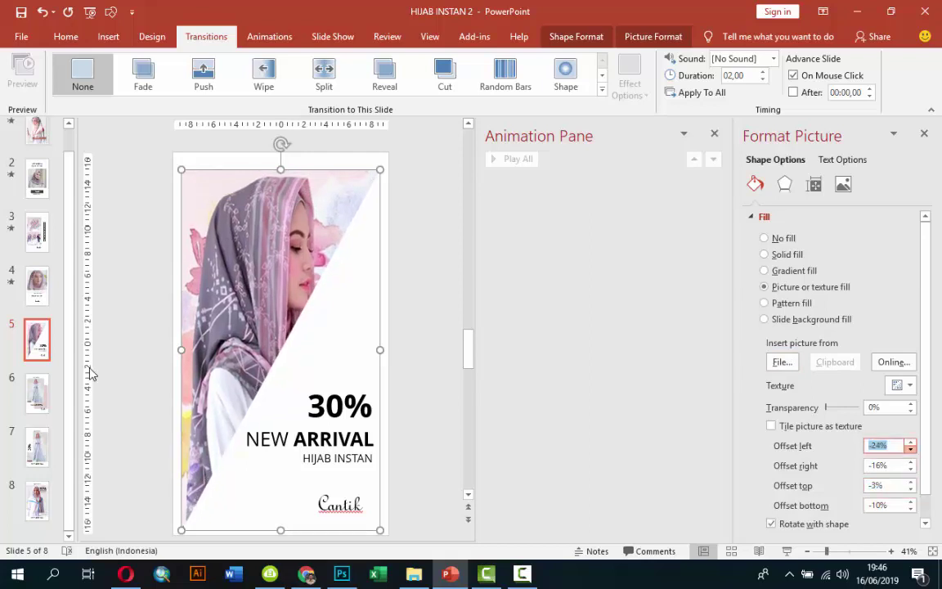
pyautogui.press('Down')
pyautogui.press('Down')
pyautogui.press('Down')
pyautogui.press('Down')
pyautogui.press('Down')
pyautogui.press('Down')
pyautogui.press('Down')
pyautogui.press('Down')
pyautogui.press('Down')
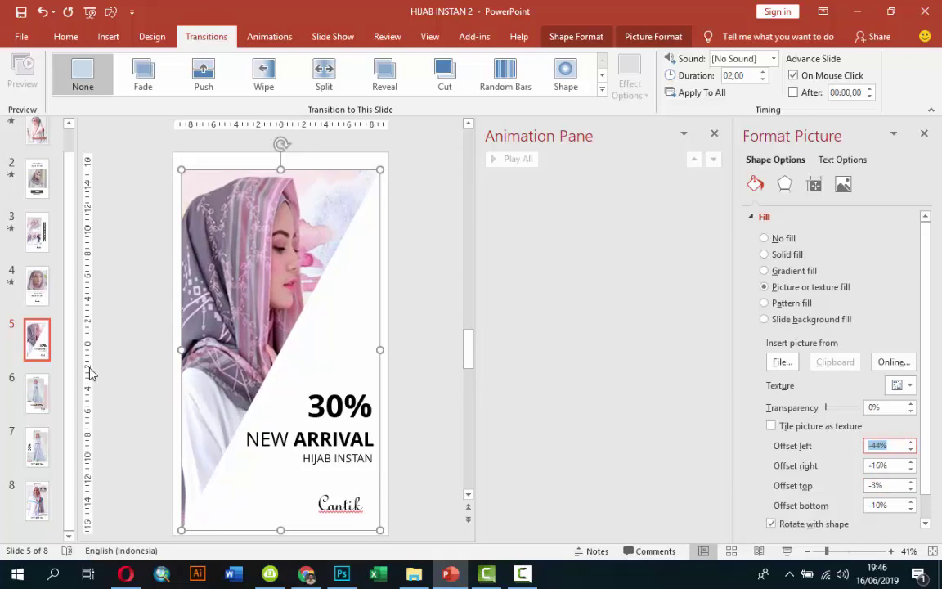
# Close the Format Picture pane and give slide 5's photo a Wipe entrance.
pyautogui.click(90, 374)
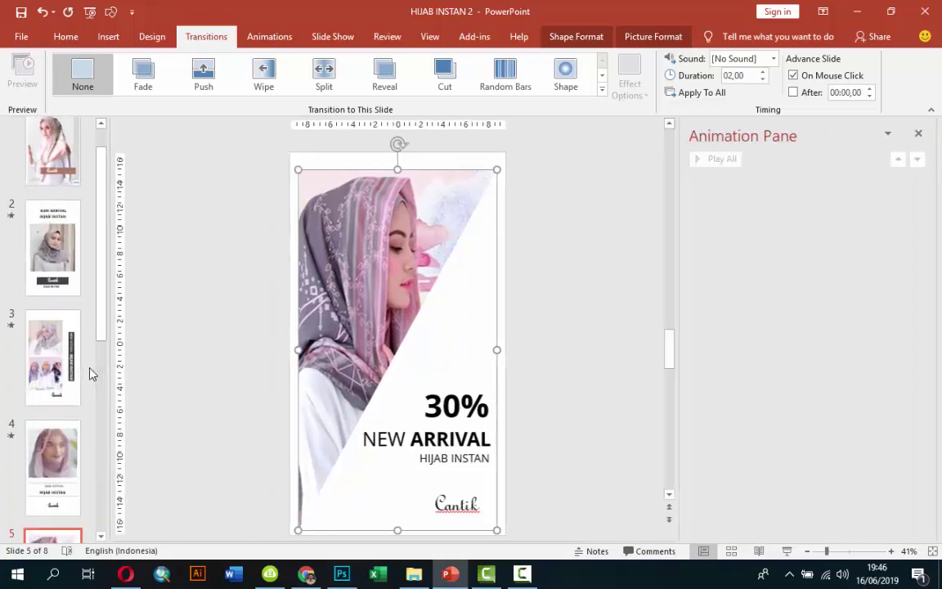
pyautogui.press('Tab')
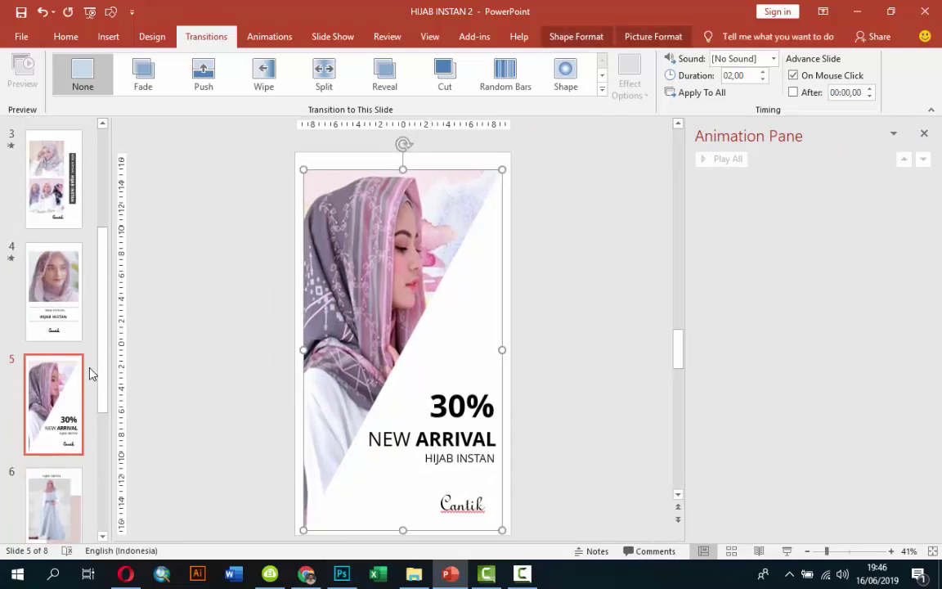
pyautogui.hotkey('alt', 'a')
pyautogui.press('a')
pyautogui.press('a')
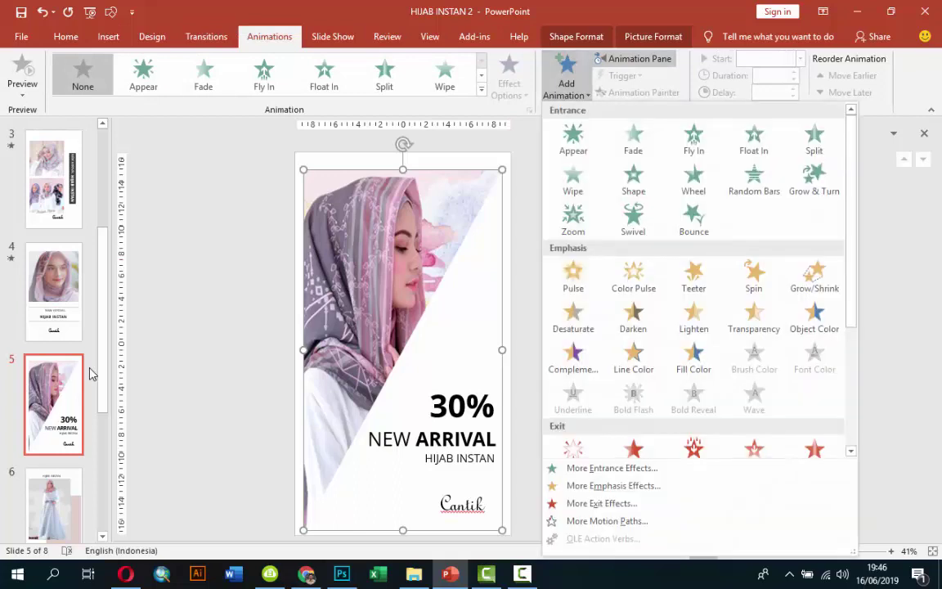
pyautogui.press('Down')
pyautogui.press('Right')
pyautogui.press('Left')
pyautogui.press('Return')
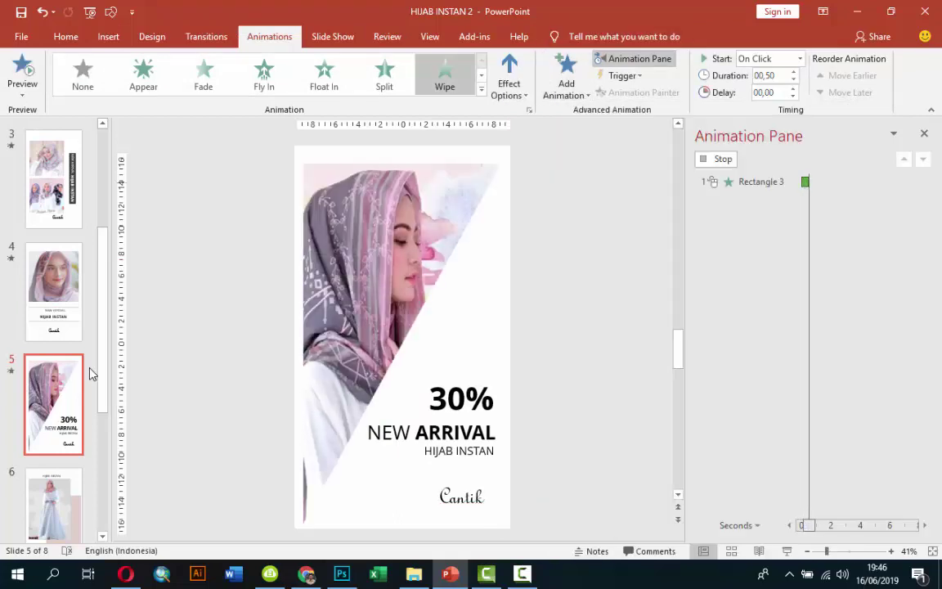
# Set the photo's wipe to come From Top and start With Previous.
pyautogui.press('Tab')
pyautogui.press('Down')
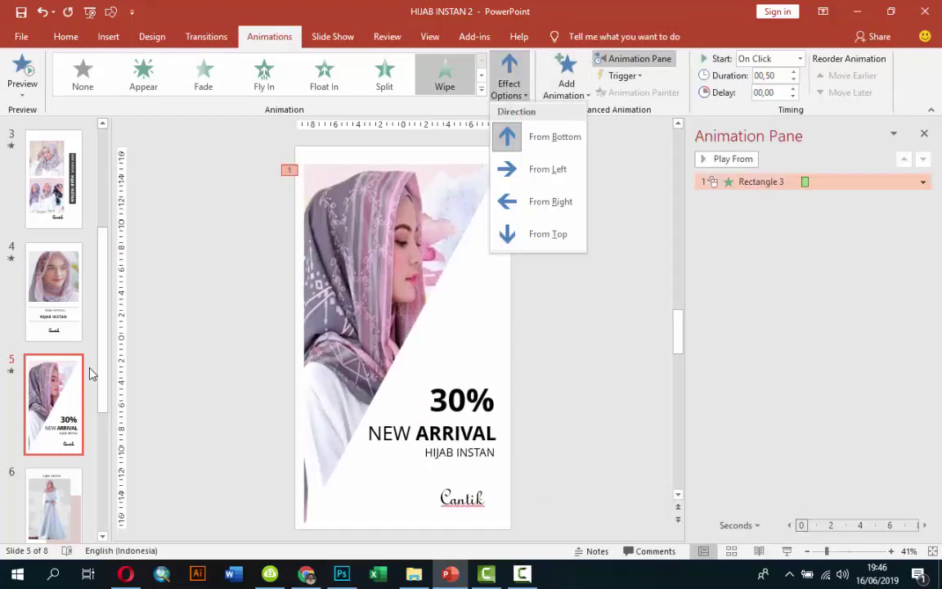
pyautogui.press('Up')
pyautogui.press('Return')
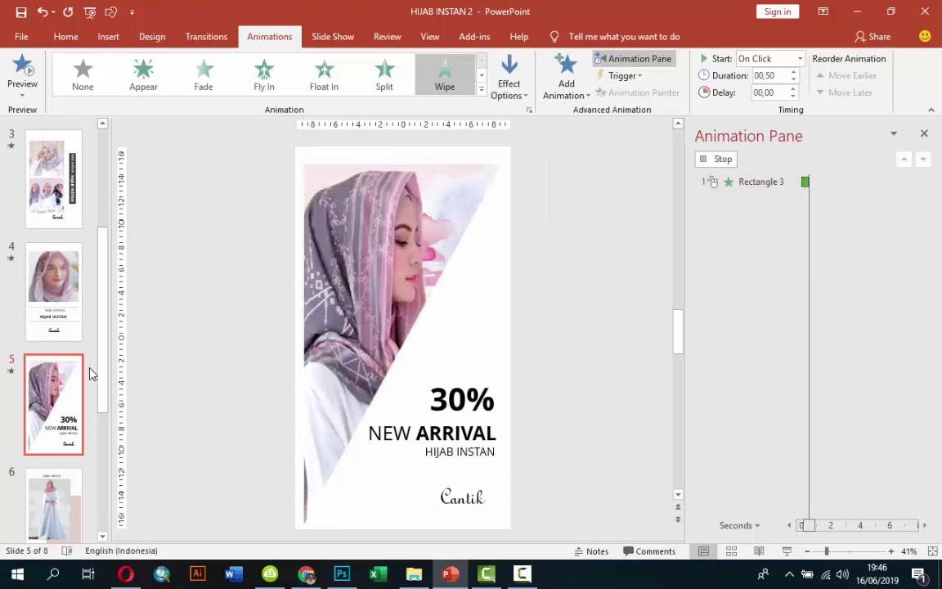
pyautogui.press('Tab')
pyautogui.hotkey('alt', 'Down')
pyautogui.press('Return')
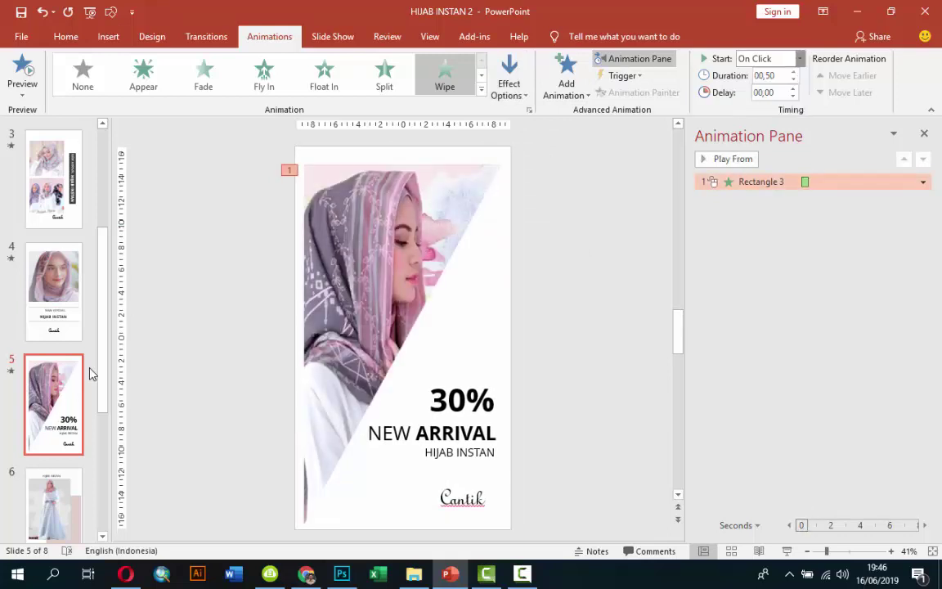
pyautogui.press('Down')
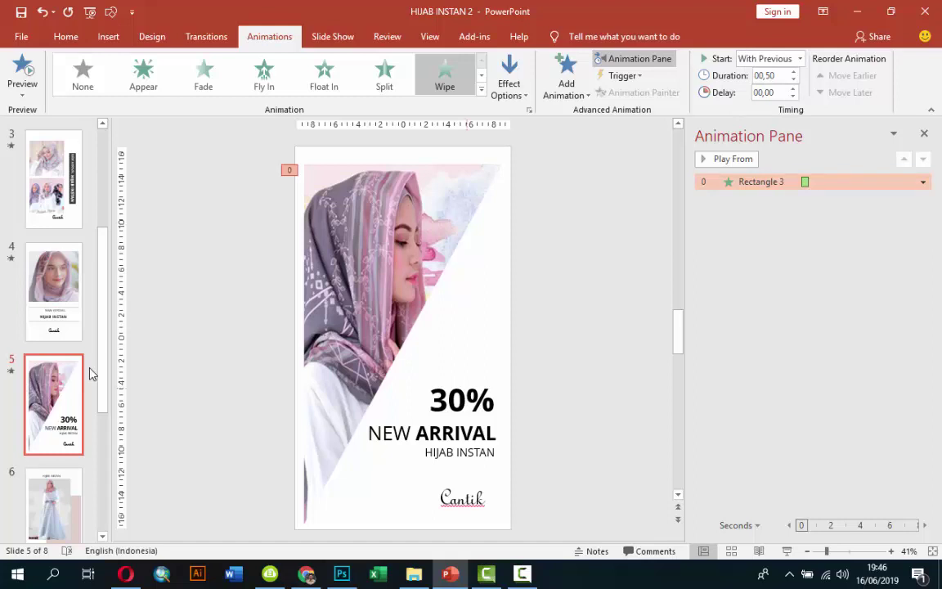
pyautogui.press('Tab')
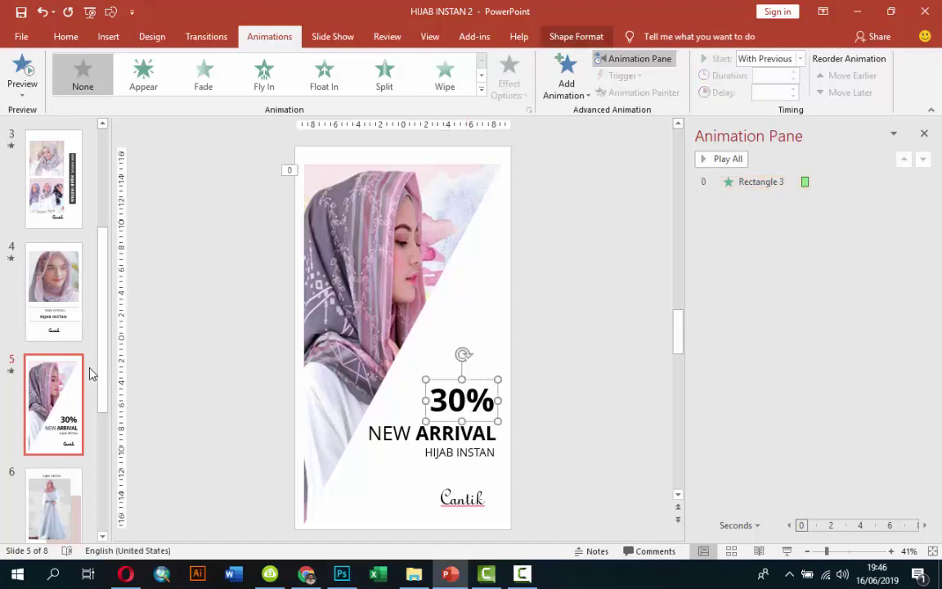
# Apply a Fly In entrance to the 30% text.
pyautogui.press('Tab')
pyautogui.press('Return')
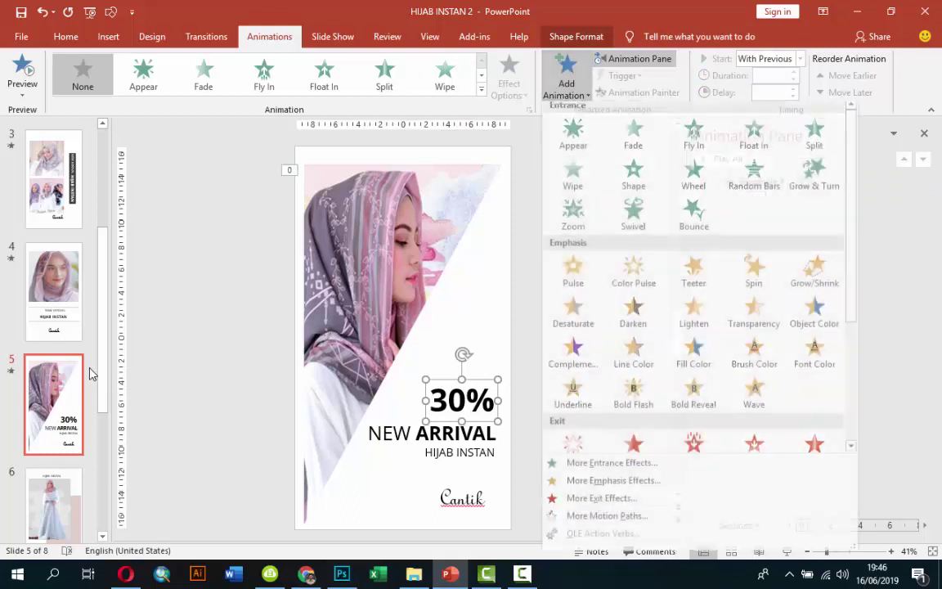
pyautogui.press('Up')
pyautogui.press('Up')
pyautogui.press('Up')
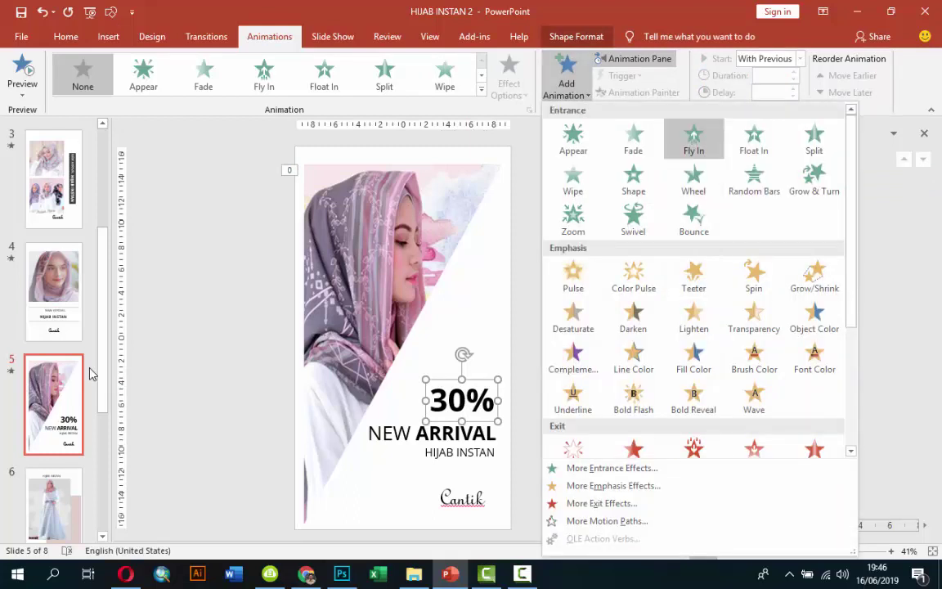
pyautogui.press('Return')
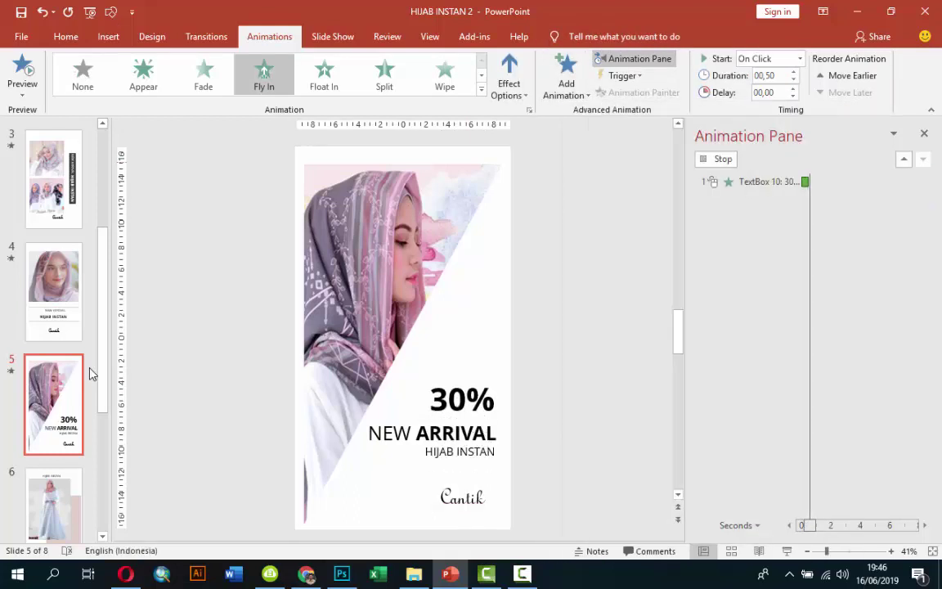
pyautogui.press('Left')
pyautogui.press('Return')
pyautogui.press('Down')
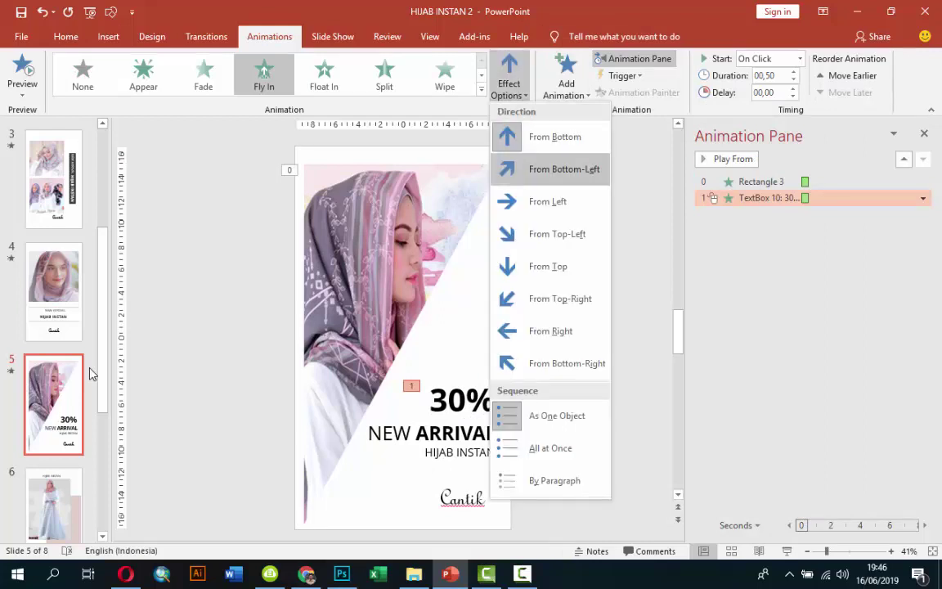
pyautogui.press('Down')
pyautogui.press('Return')
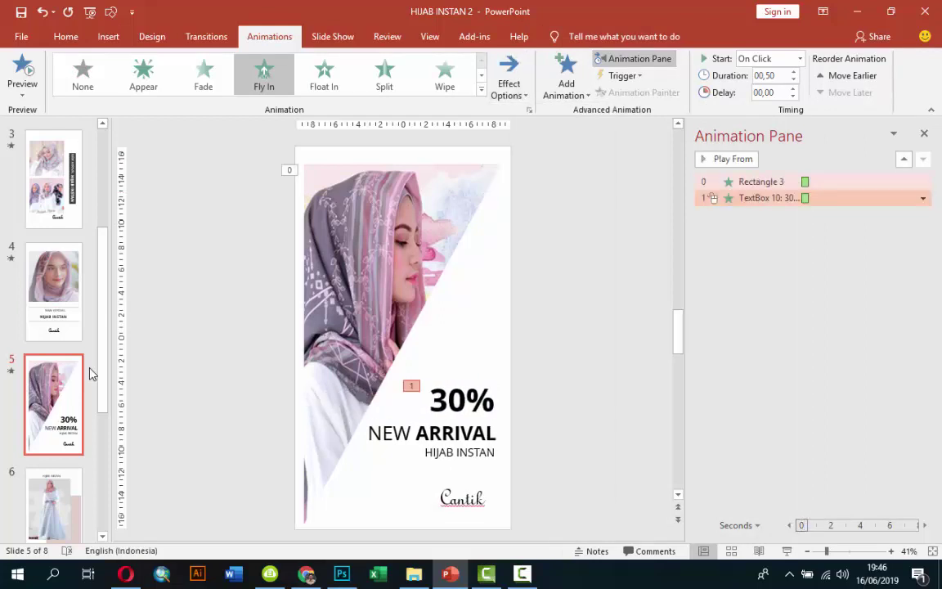
# Set the 30% text animation to start With Previous with a 00,25 duration.
pyautogui.hotkey('alt', 'Down')
pyautogui.press('Down')
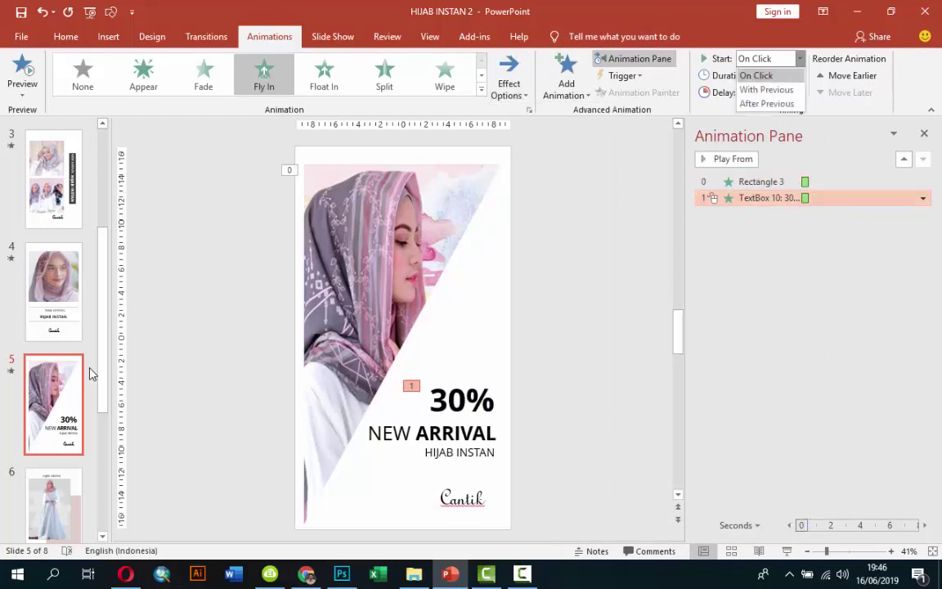
pyautogui.press('Return')
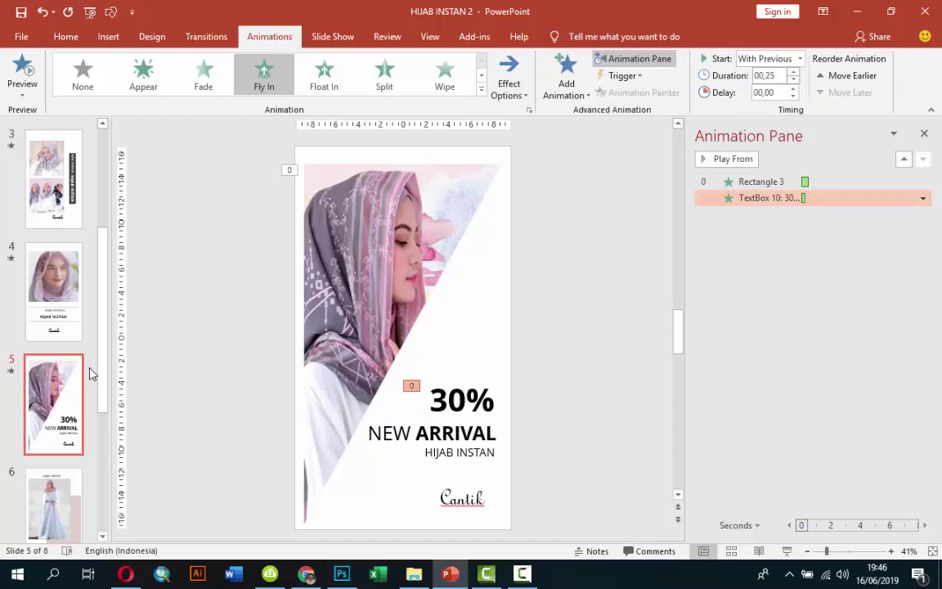
pyautogui.press('Tab')
pyautogui.press('Tab')
pyautogui.press('Up')
pyautogui.press('Up')
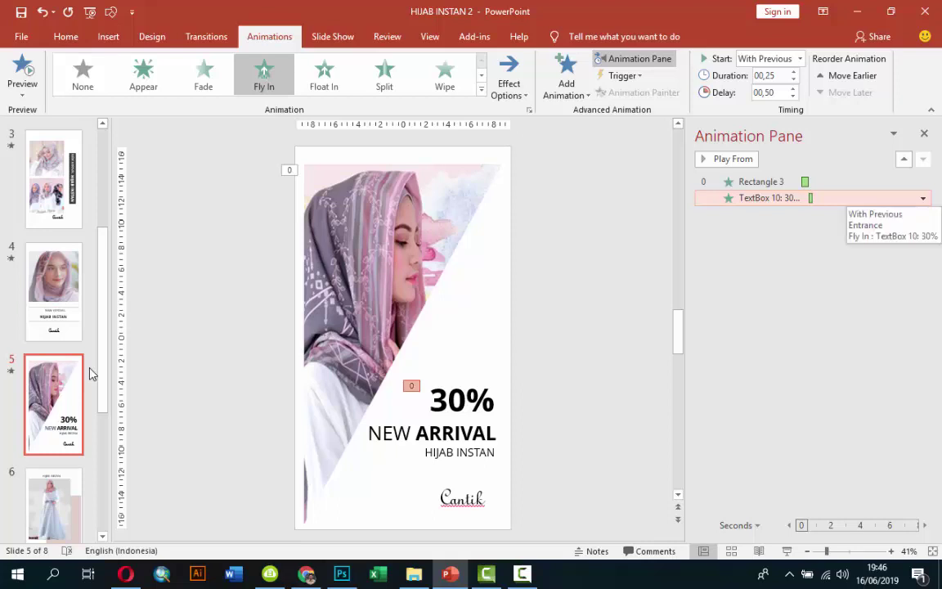
# In the Fly In effect settings, animate the 30% text by letter.
pyautogui.hotkey('alt', 'Down')
pyautogui.press('Down')
pyautogui.press('Down')
pyautogui.press('Down')
pyautogui.press('Return')
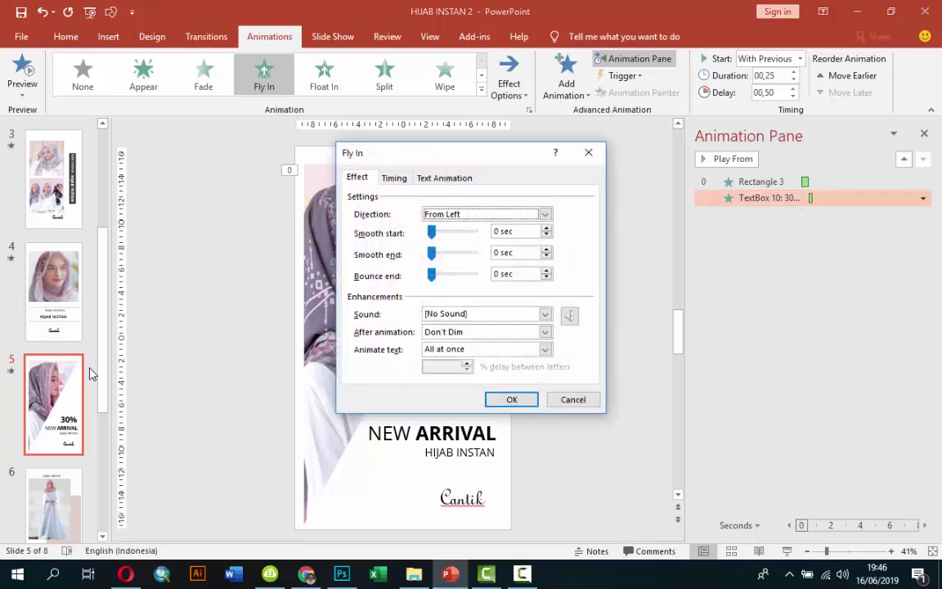
pyautogui.hotkey('alt', 'x')
pyautogui.hotkey('alt', 'Down')
pyautogui.press('Down')
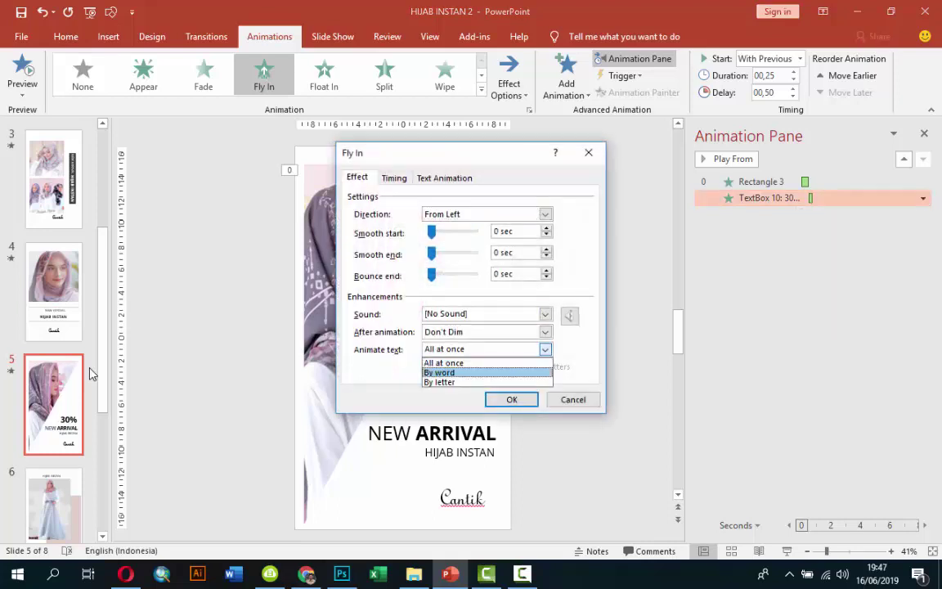
pyautogui.press('Down')
pyautogui.press('Return')
pyautogui.press('Tab')
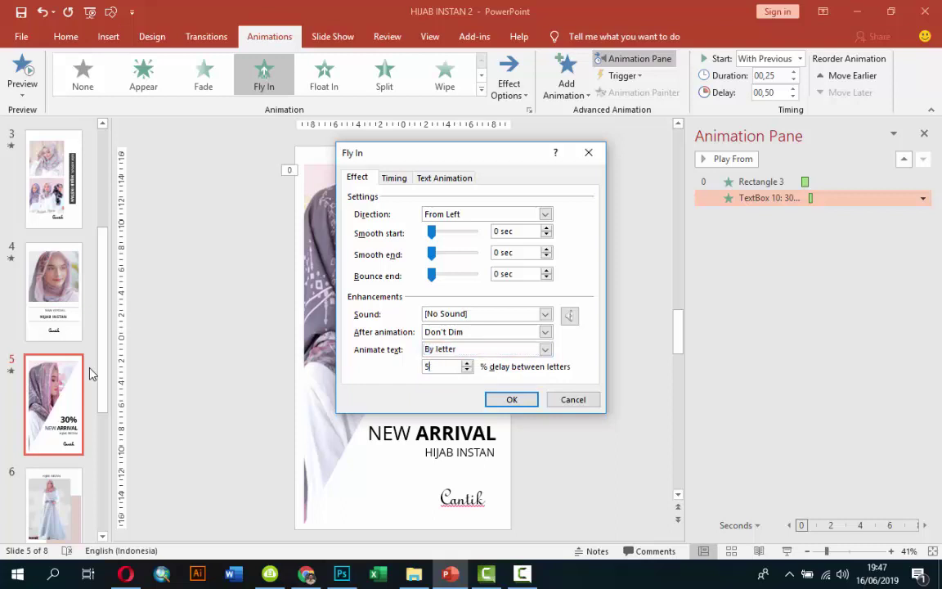
pyautogui.press('Return')
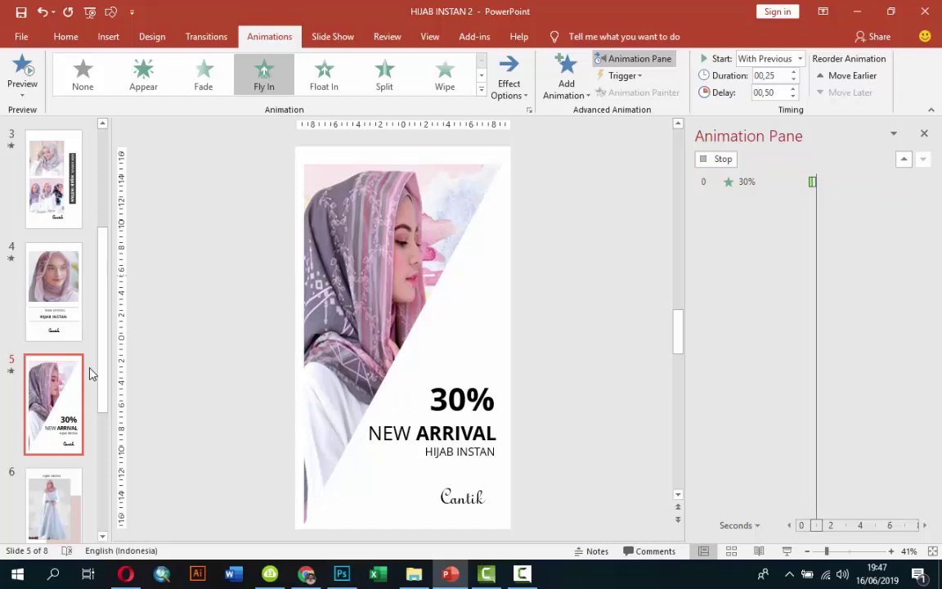
# Change the 30% text's fly-in direction to From Right.
pyautogui.hotkey('alt', 'a')
pyautogui.press('e')
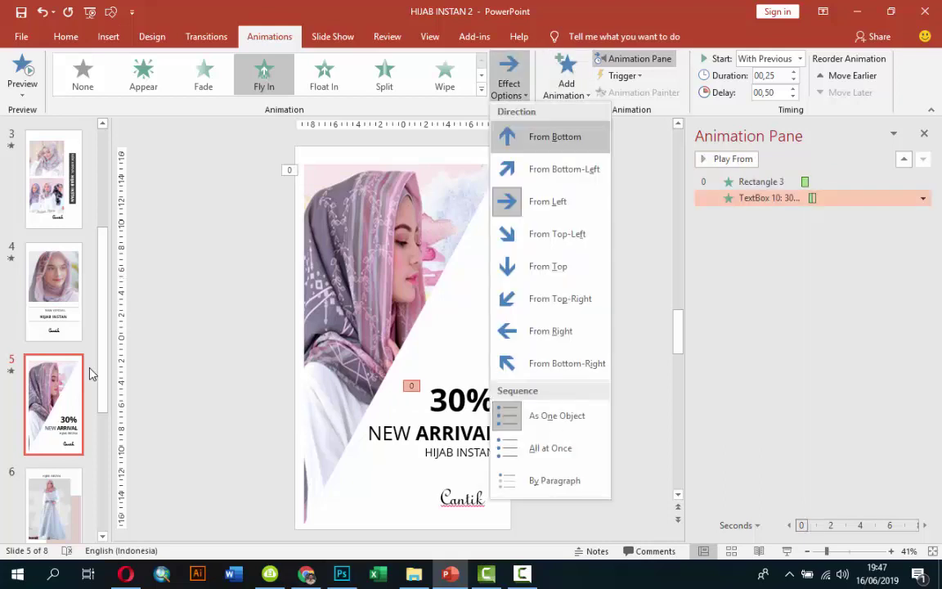
pyautogui.press('Down')
pyautogui.press('Down')
pyautogui.press('Down')
pyautogui.press('Down')
pyautogui.press('Down')
pyautogui.press('Return')
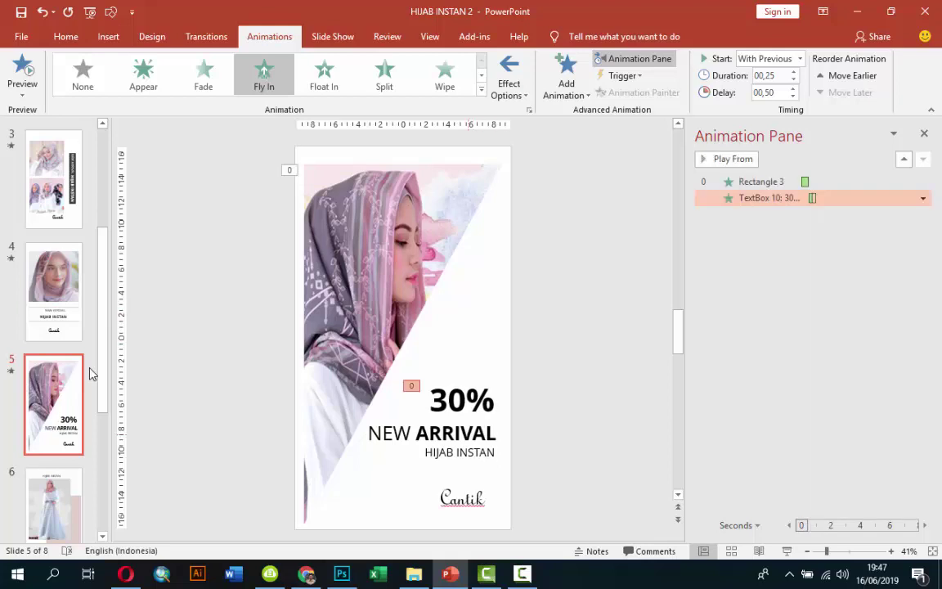
pyautogui.press('Tab')
# Copy the 30% text's fly-in onto NEW ARRIVAL with a 00,75 delay.
pyautogui.hotkey('shift', 'Tab')
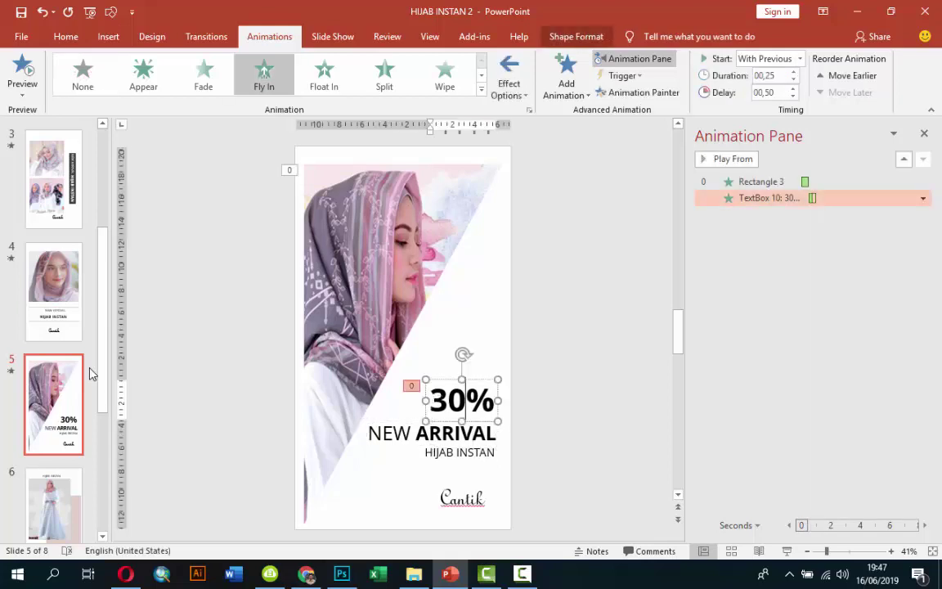
pyautogui.hotkey('alt', 'shift', 'c')
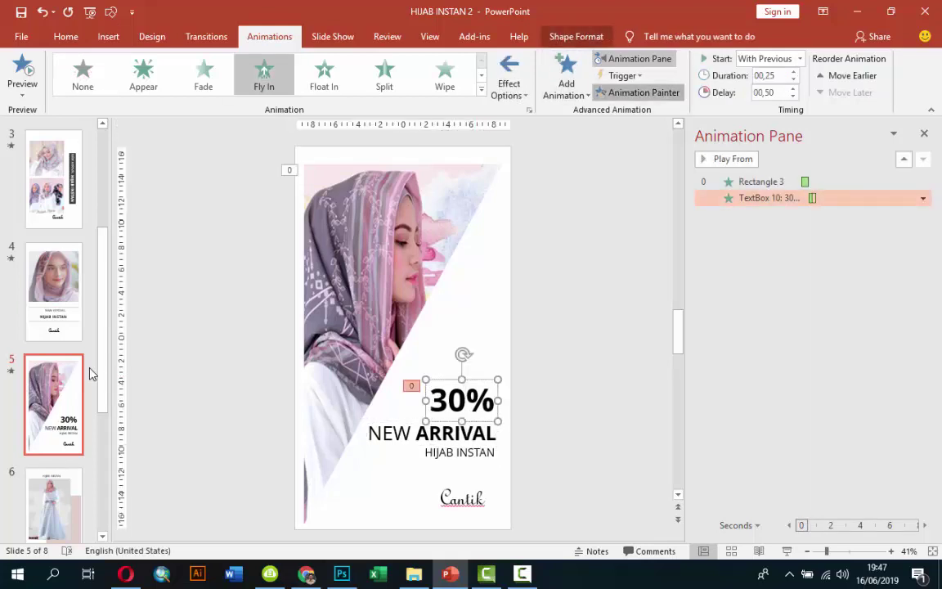
pyautogui.press('Tab')
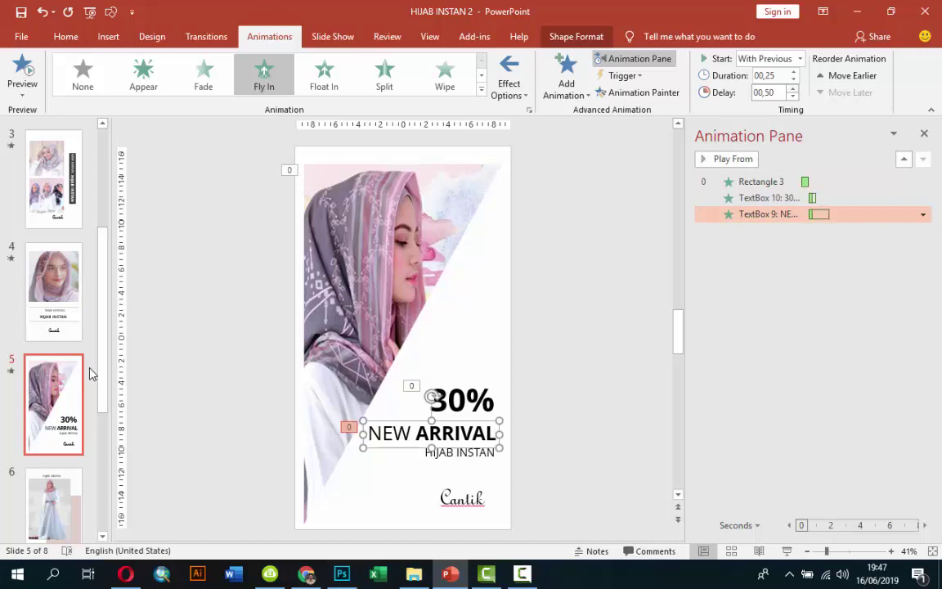
pyautogui.press('Up')
pyautogui.press('Up')
pyautogui.press('Down')
# Copy the same fly-in onto HIJAB INSTAN and set its delay to 02,00.
pyautogui.press('Tab')
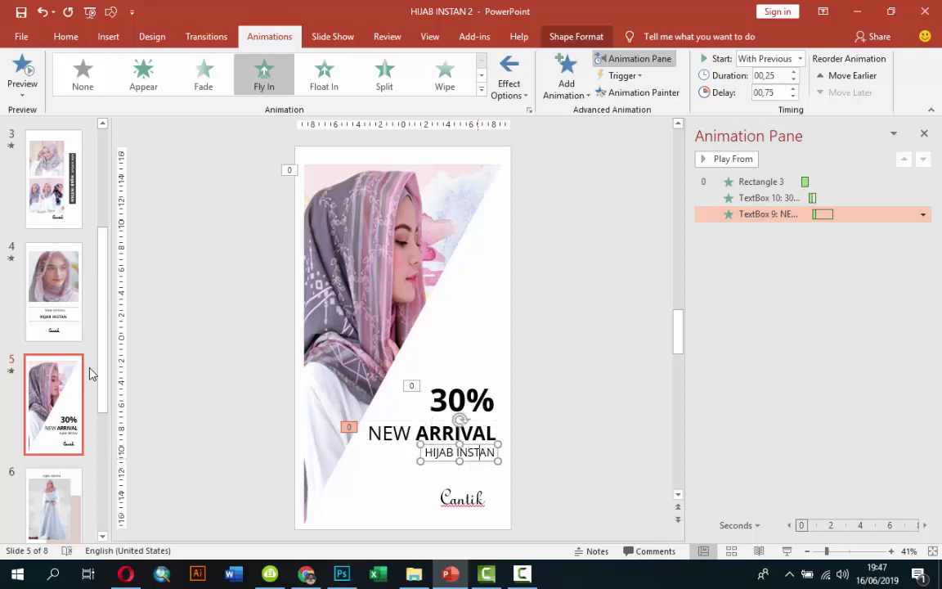
pyautogui.hotkey('shift', 'Tab')
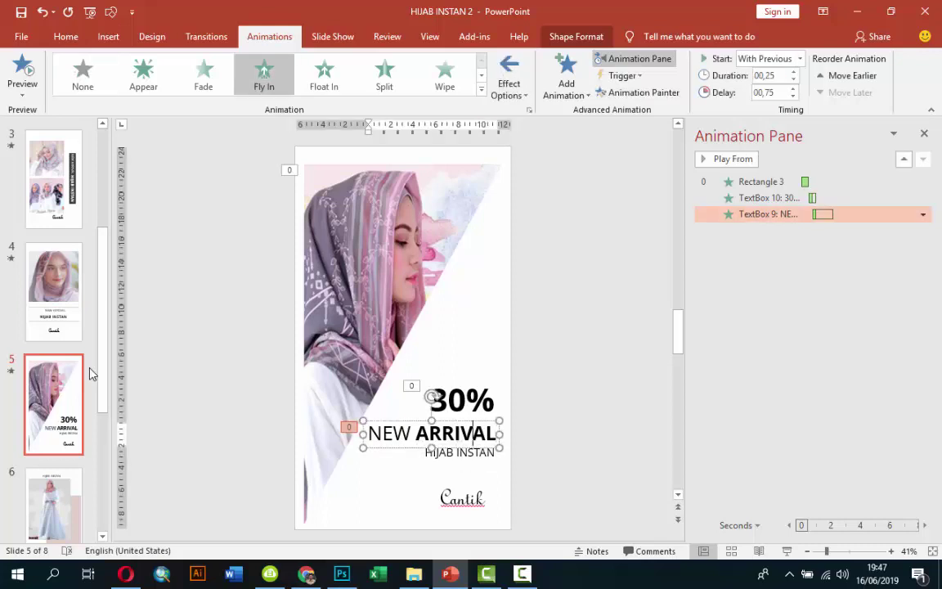
pyautogui.press('Escape')
pyautogui.hotkey('alt', 'shift', 'c')
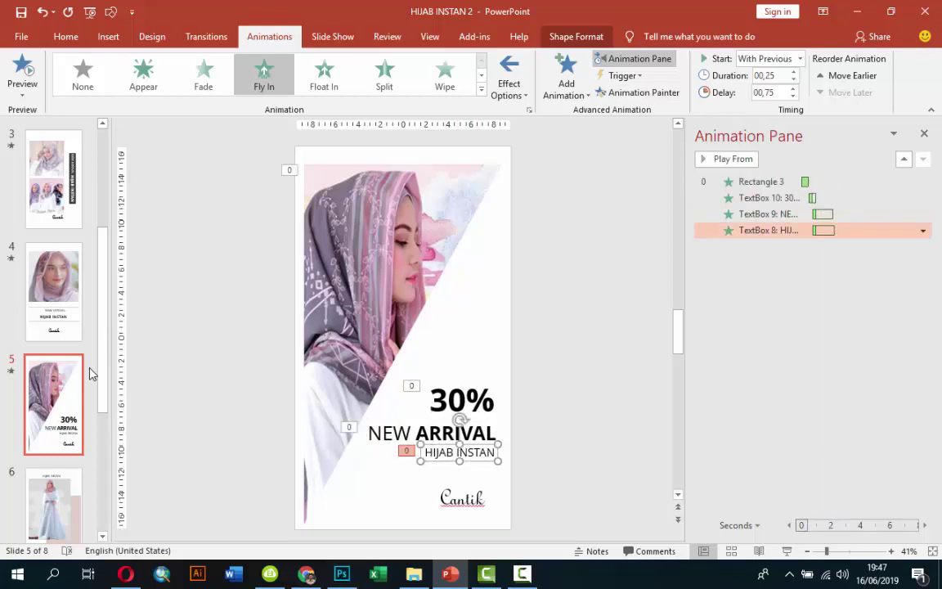
pyautogui.click(793, 89)
pyautogui.press('Up')
pyautogui.press('Up')
pyautogui.press('Up')
pyautogui.press('Up')
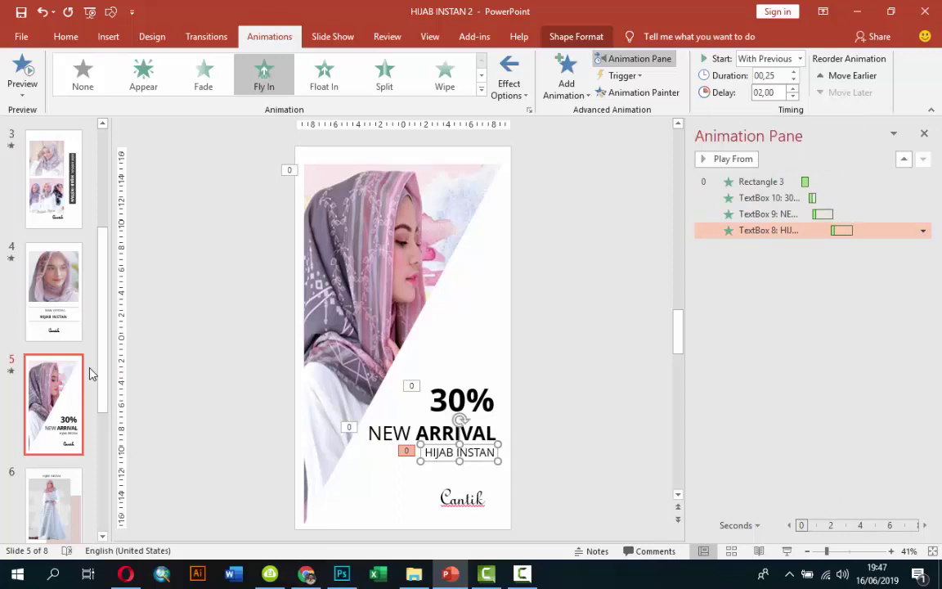
pyautogui.press('Up')
pyautogui.press('Down')
pyautogui.press('Tab')
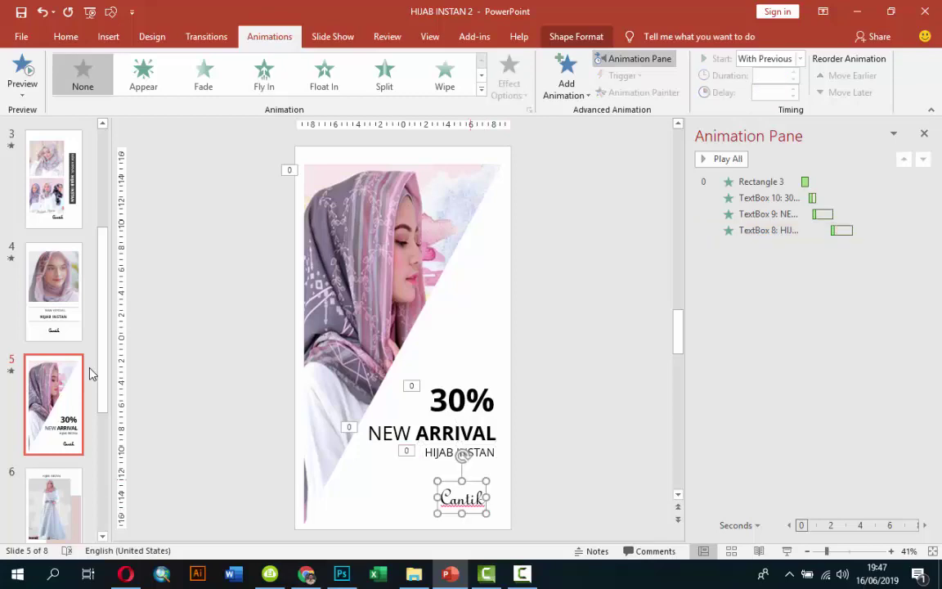
# Apply the Zoom entrance from More Entrance Effects to the Cantik signature.
pyautogui.hotkey('alt', 'a')
pyautogui.press('a')
pyautogui.press('a')
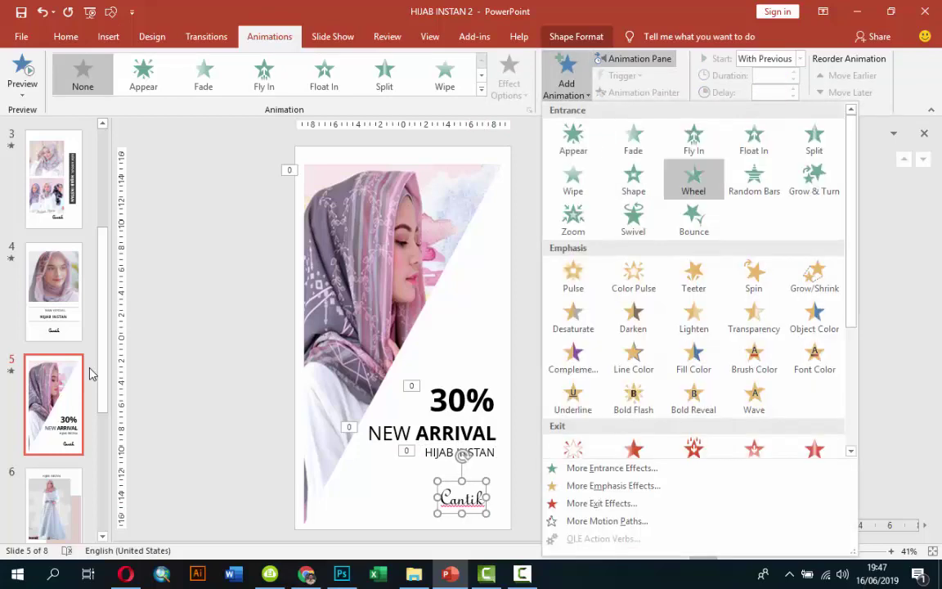
pyautogui.press('Down')
pyautogui.press('Down')
pyautogui.press('Down')
pyautogui.press('Return')
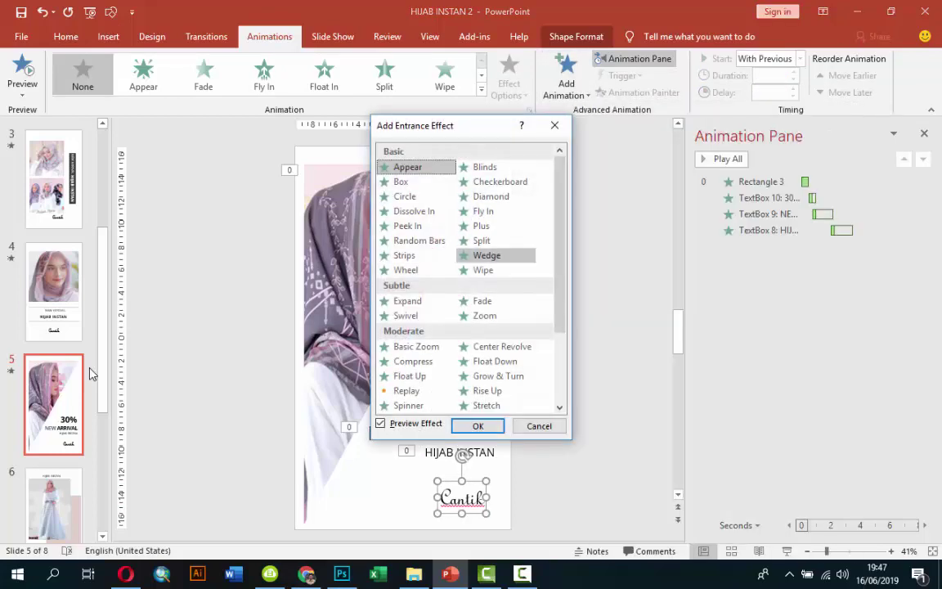
pyautogui.press('Up')
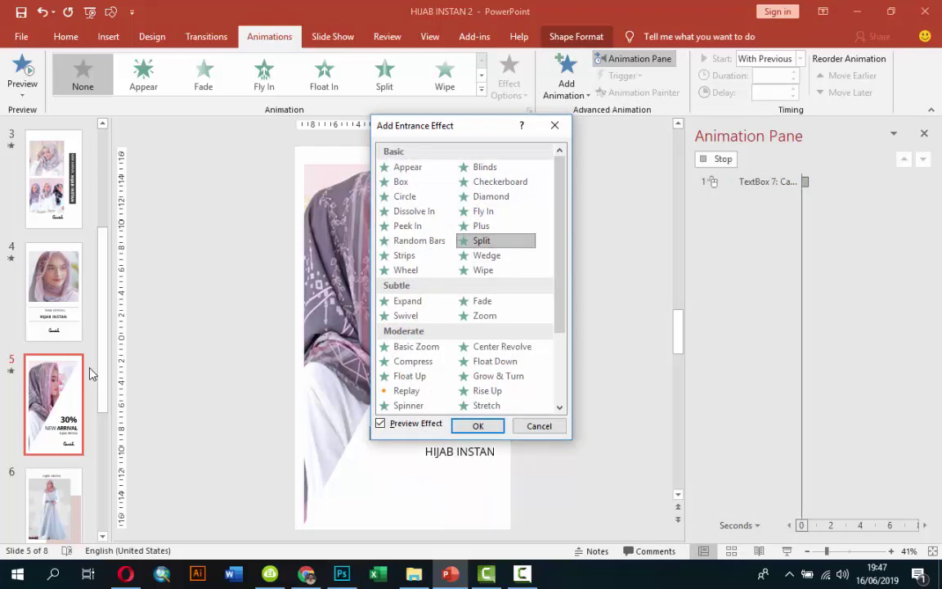
pyautogui.press('Down')
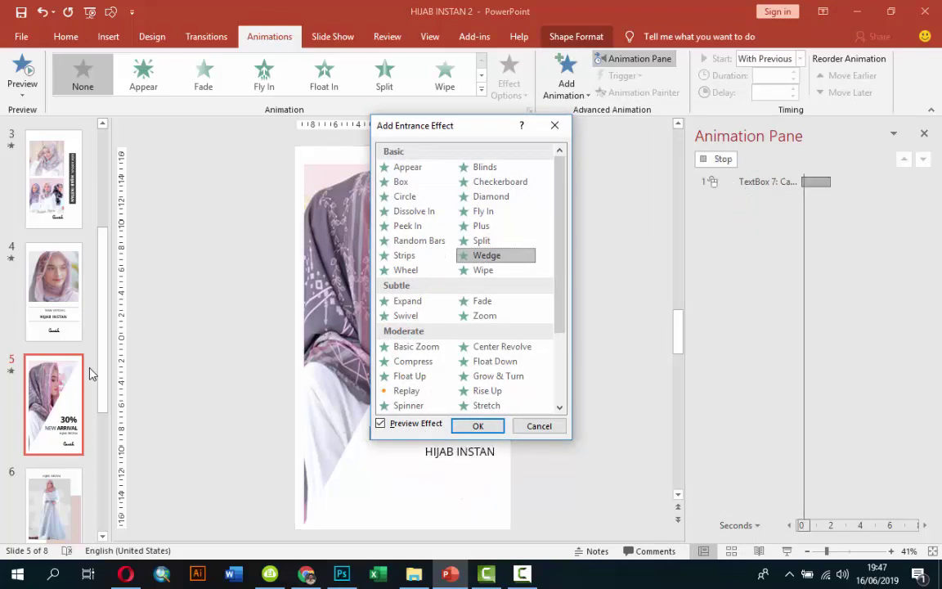
pyautogui.press('Down')
pyautogui.press('Down')
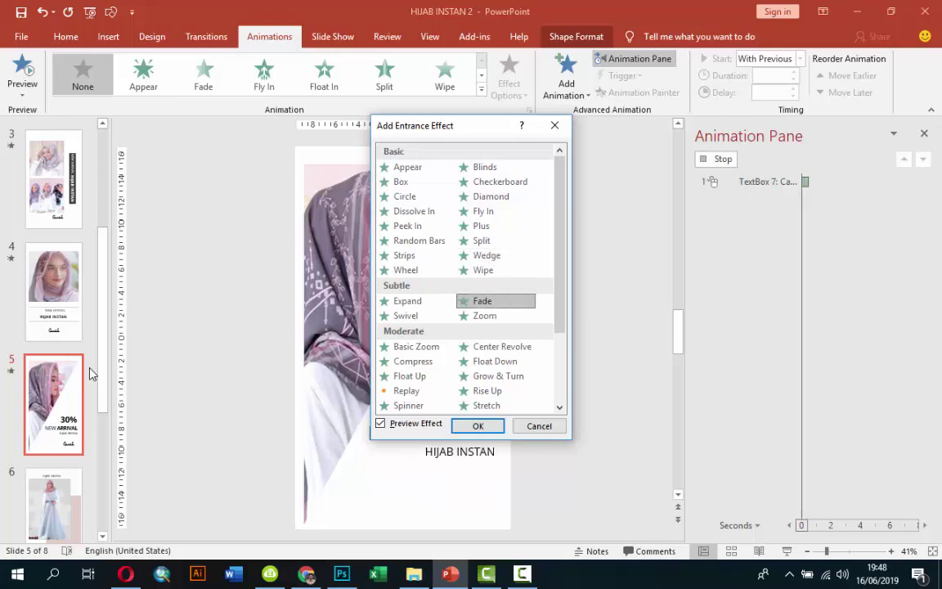
pyautogui.press('Down')
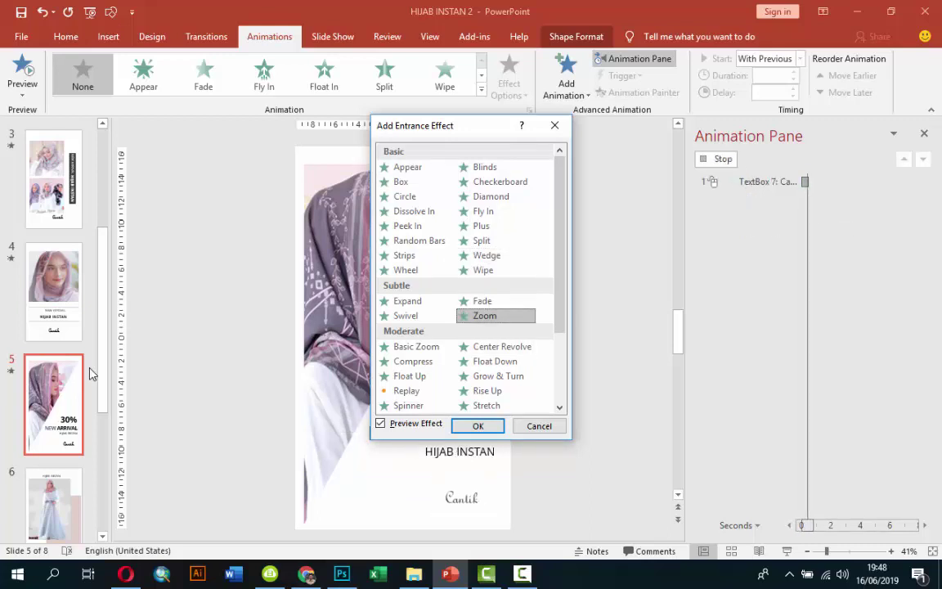
pyautogui.press('Return')
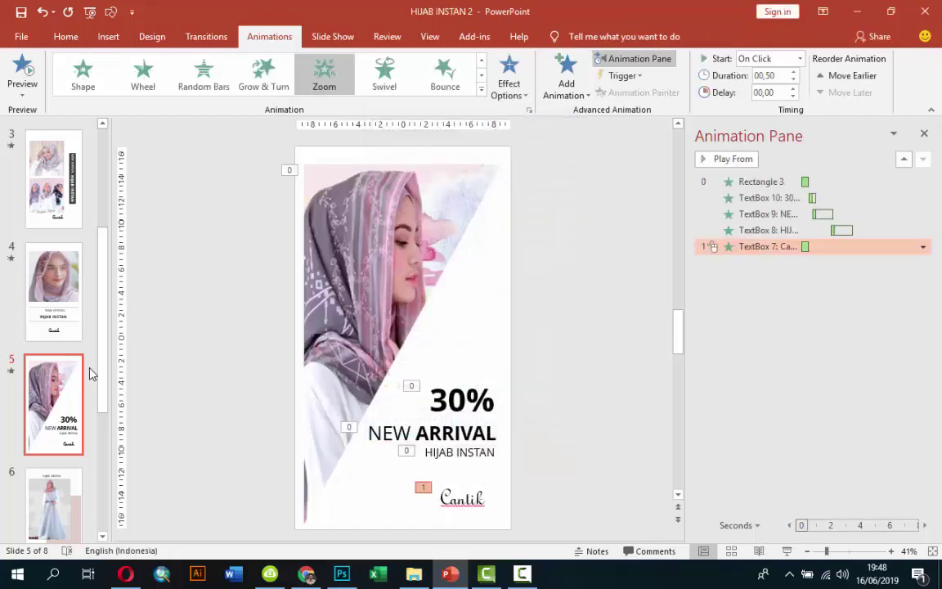
# Set Cantik's zoom to start With Previous with a 03,50 delay.
pyautogui.press('alt')
pyautogui.press('s')
pyautogui.press('Down')
pyautogui.press('Return')
pyautogui.press('Tab')
pyautogui.press('Tab')
pyautogui.write('2')
pyautogui.press('Return')
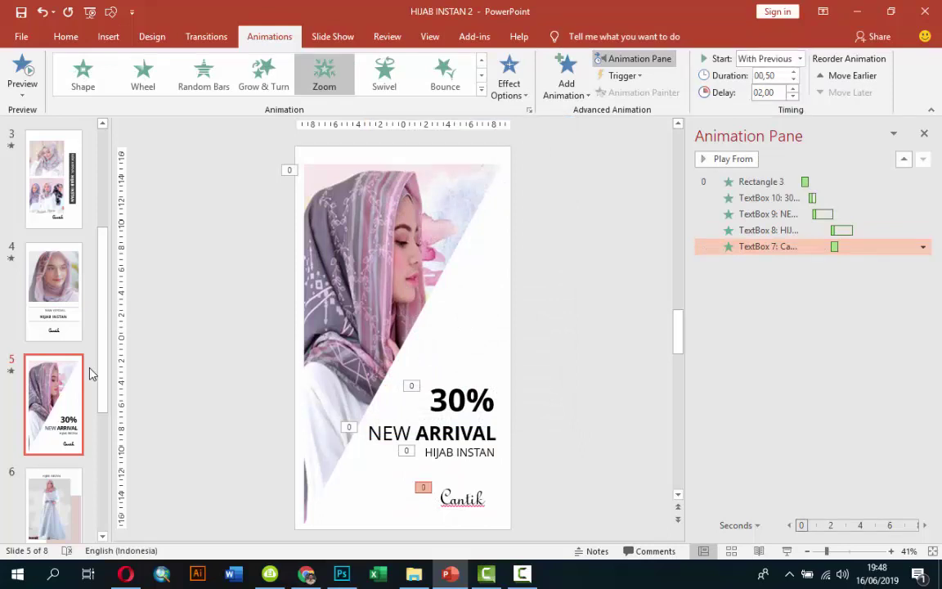
pyautogui.press('Up')
pyautogui.press('Up')
pyautogui.press('Up')
pyautogui.press('Up')
pyautogui.press('Up')
pyautogui.press('Up')
# Preview all of slide 5's animations from the start.
pyautogui.hotkey('alt', 'a')
pyautogui.press('p')
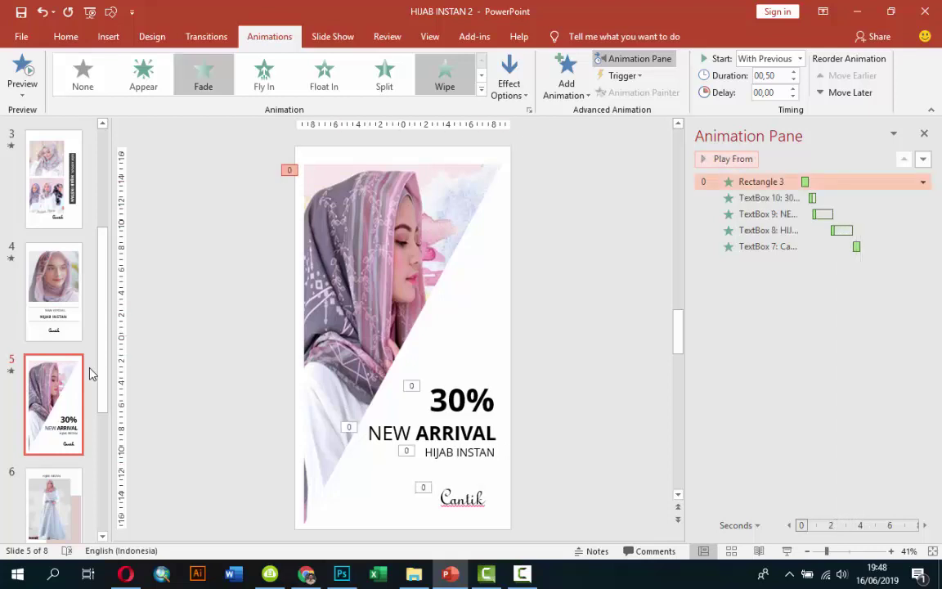
pyautogui.hotkey('alt', 'k')
# Apply a Push transition to slide 5 and move on to slide 6.
pyautogui.press('Right')
pyautogui.press('Right')
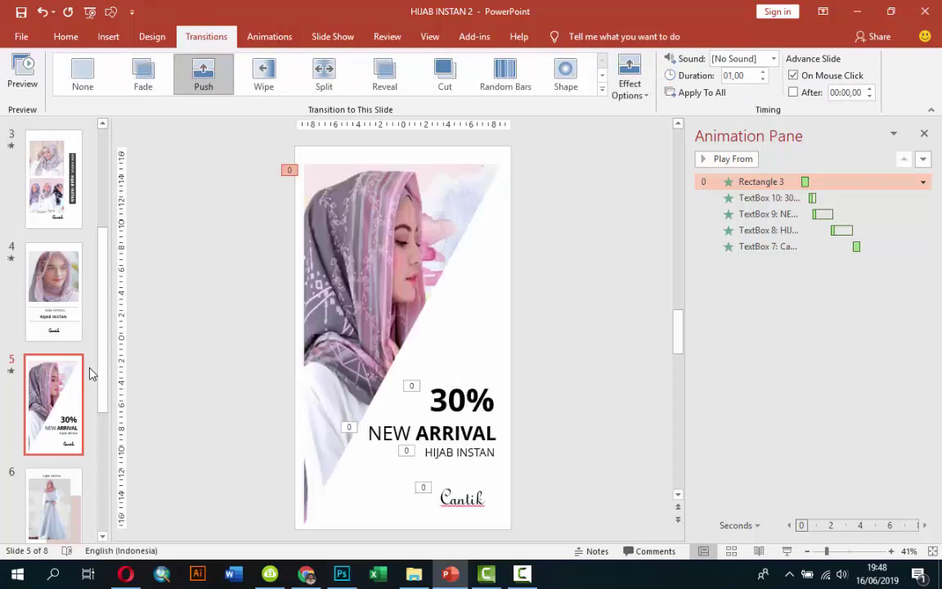
pyautogui.press('Down')
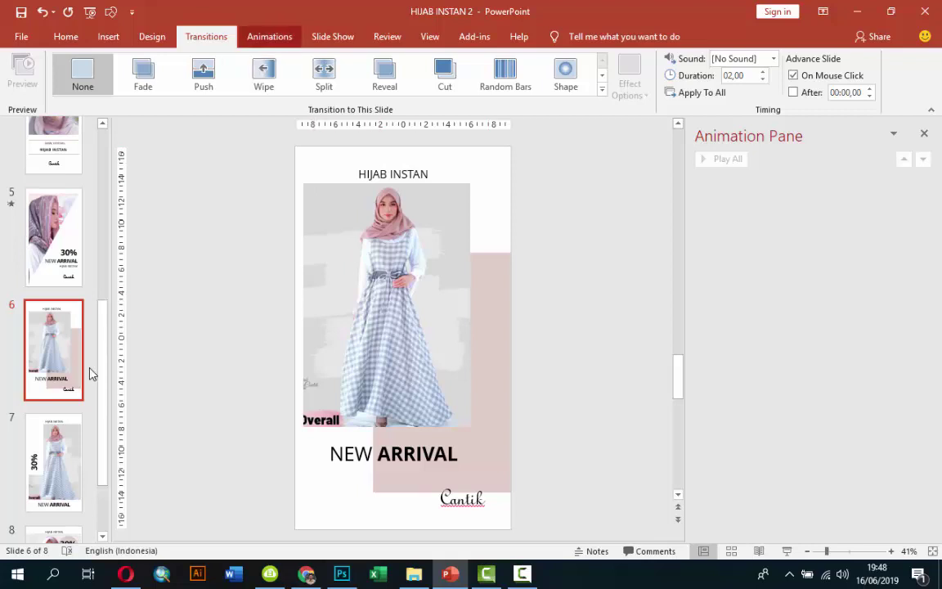
pyautogui.hotkey('alt', 'a')
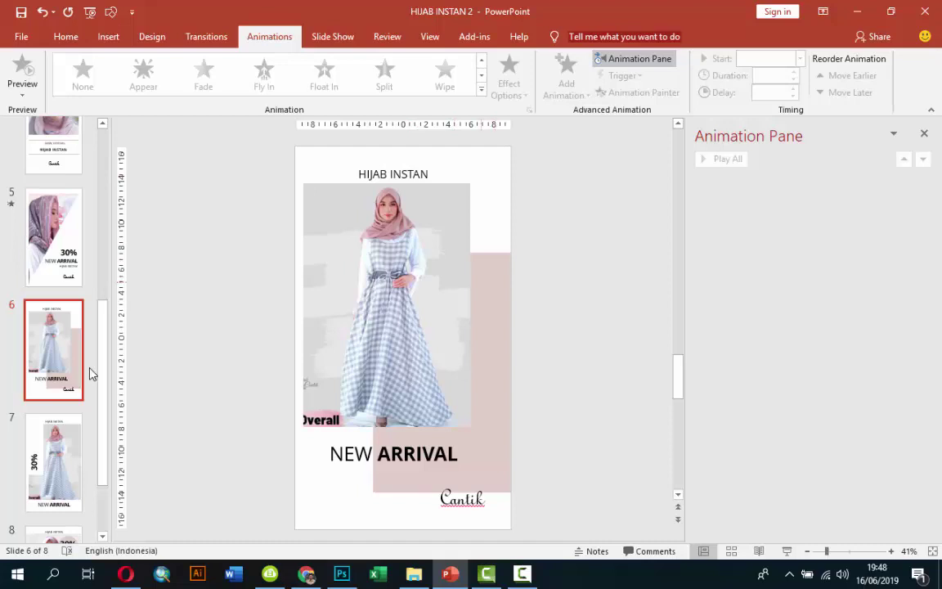
# Try a Grow/Shrink effect on slide 6's dress photo, then remove it.
pyautogui.press('Tab')
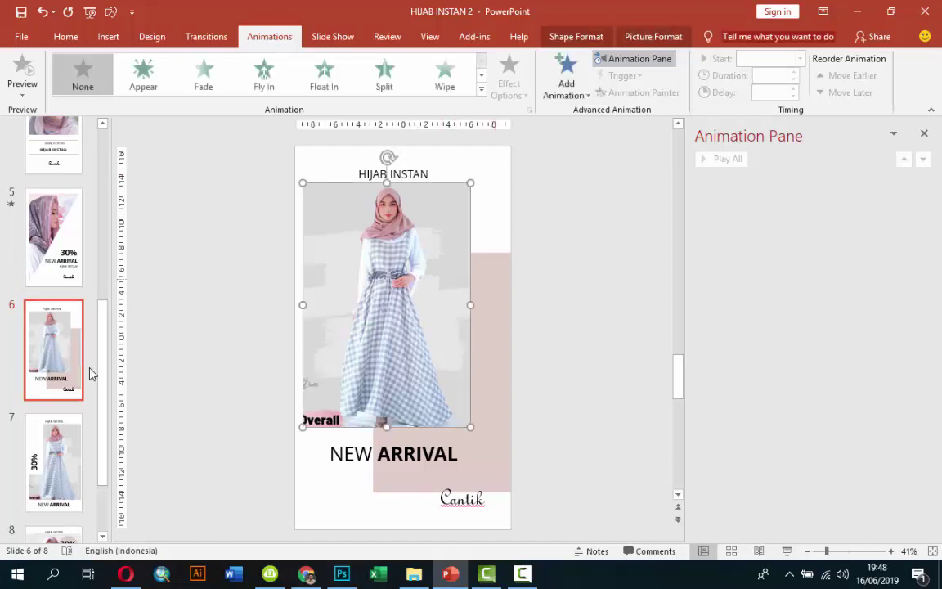
pyautogui.hotkey('alt', 'a')
pyautogui.press('a')
pyautogui.press('a')
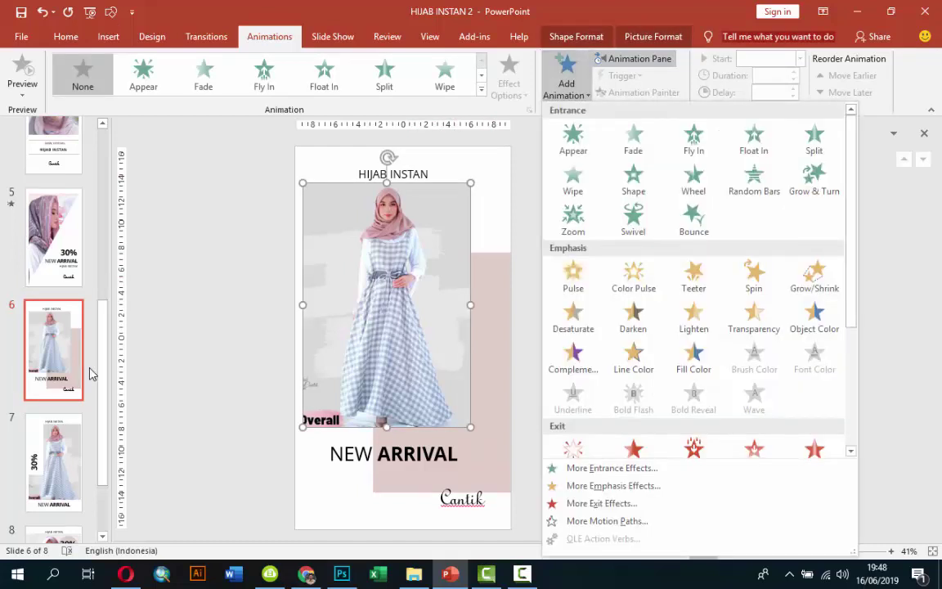
pyautogui.press('Down')
pyautogui.press('Down')
pyautogui.press('Down')
pyautogui.press('Down')
pyautogui.press('Down')
pyautogui.press('Up')
pyautogui.press('Up')
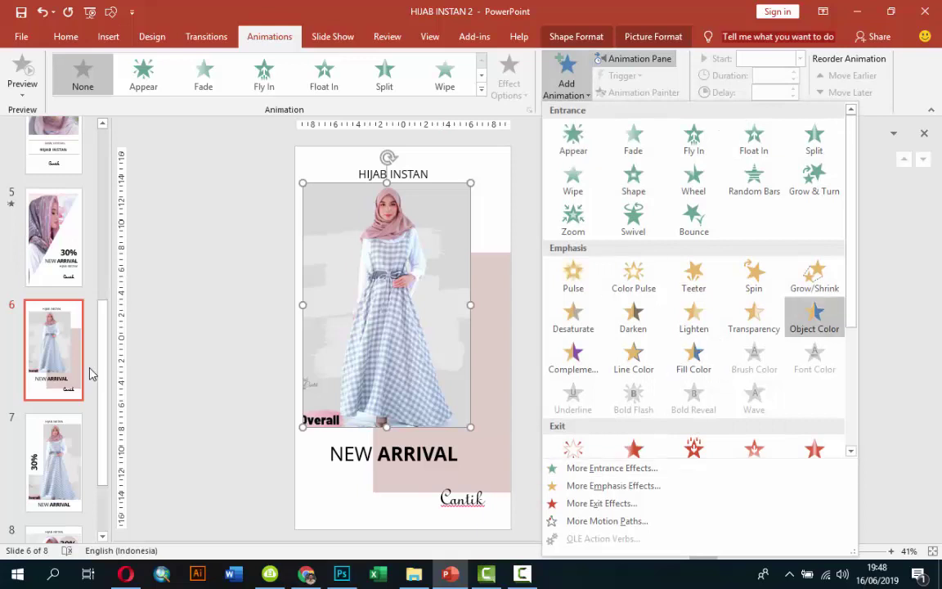
pyautogui.press('Up')
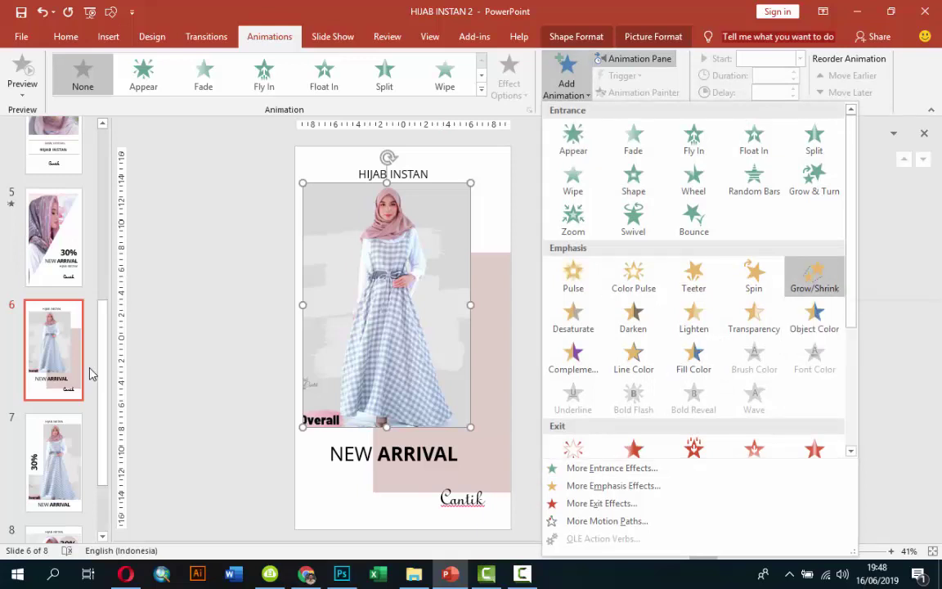
pyautogui.press('Return')
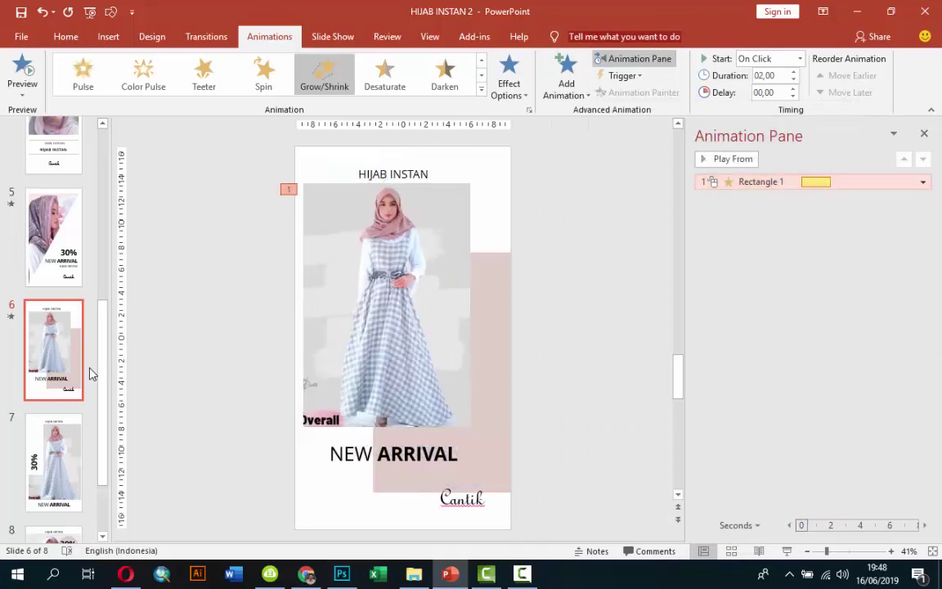
pyautogui.hotkey('shift', 'F10')
pyautogui.press('Up')
pyautogui.press('Return')
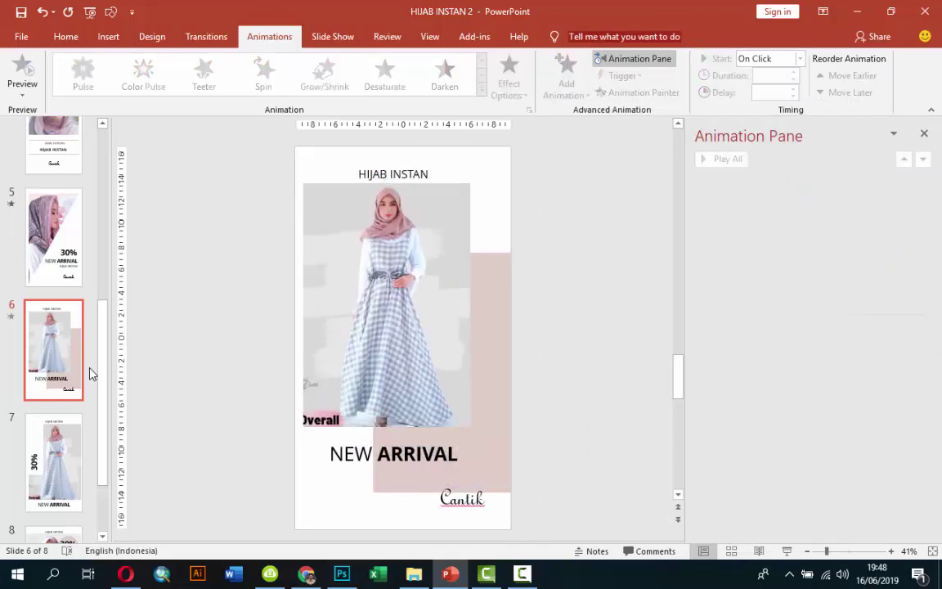
# Give the dress photo a Fly In entrance from the top.
pyautogui.press('Tab')
pyautogui.hotkey('alt', 'a')
pyautogui.press('a')
pyautogui.press('a')
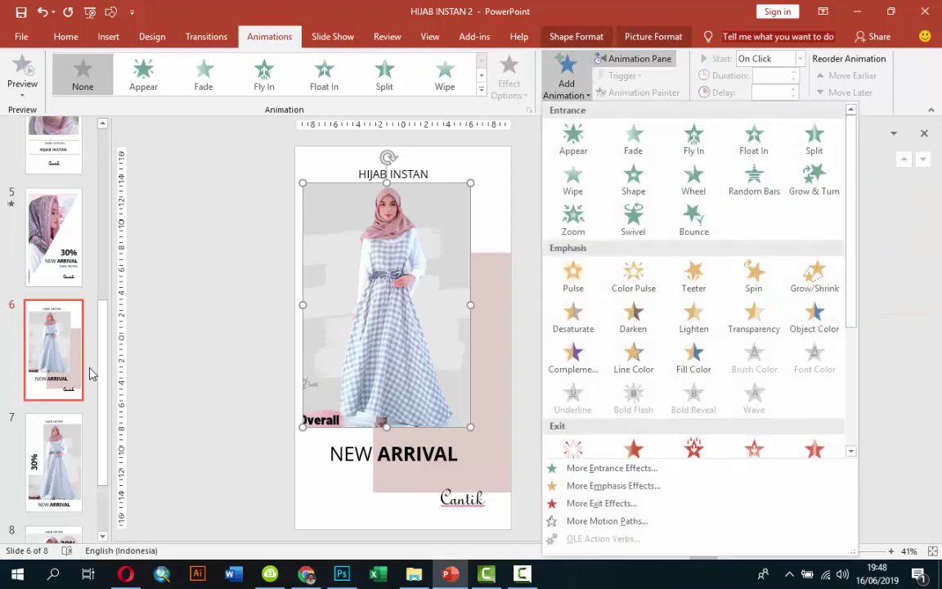
pyautogui.press('Left')
pyautogui.press('Return')
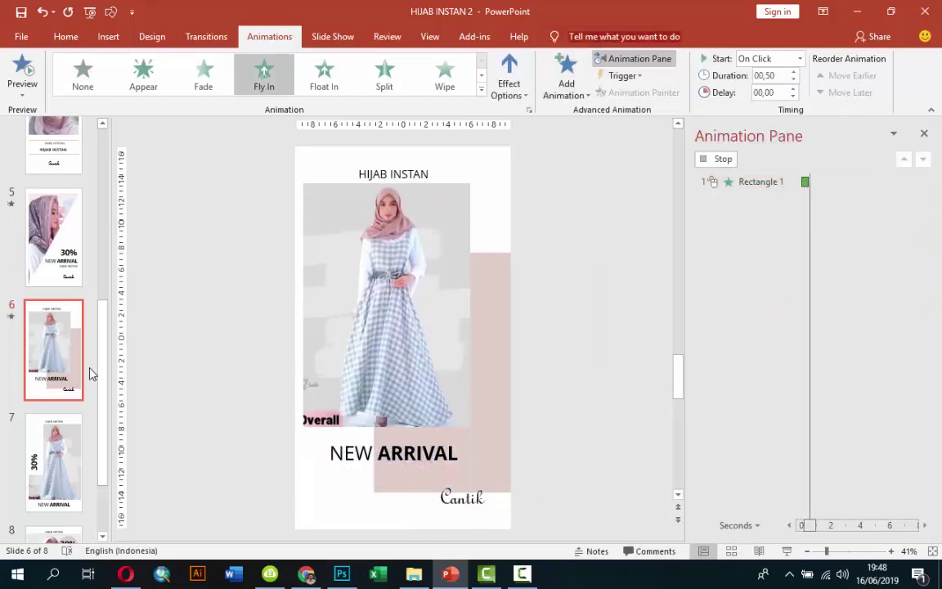
pyautogui.hotkey('alt', 'j')
pyautogui.press('a')
pyautogui.press('e')
pyautogui.press('m')
pyautogui.press('Down')
pyautogui.press('Down')
pyautogui.press('Down')
pyautogui.press('Down')
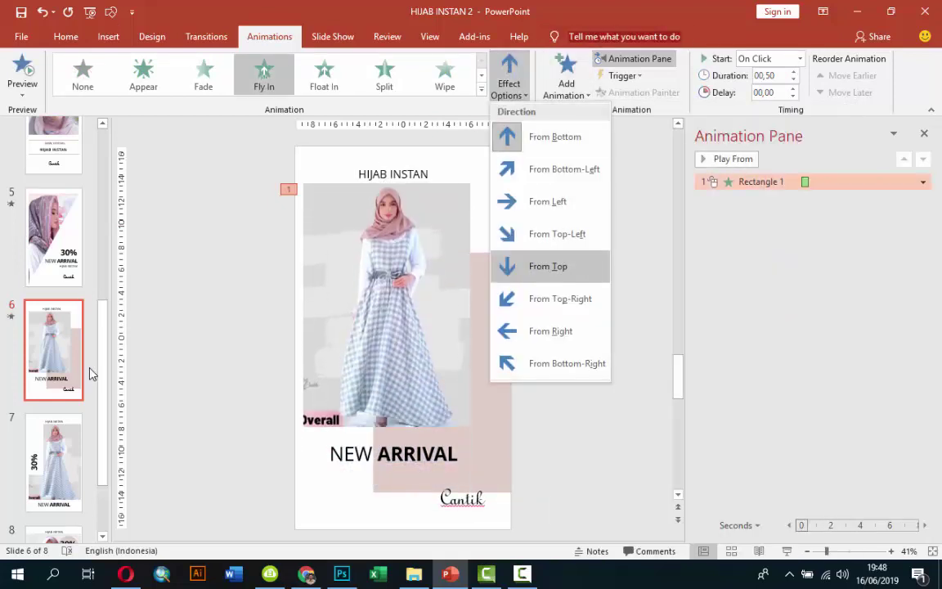
pyautogui.press('Escape')
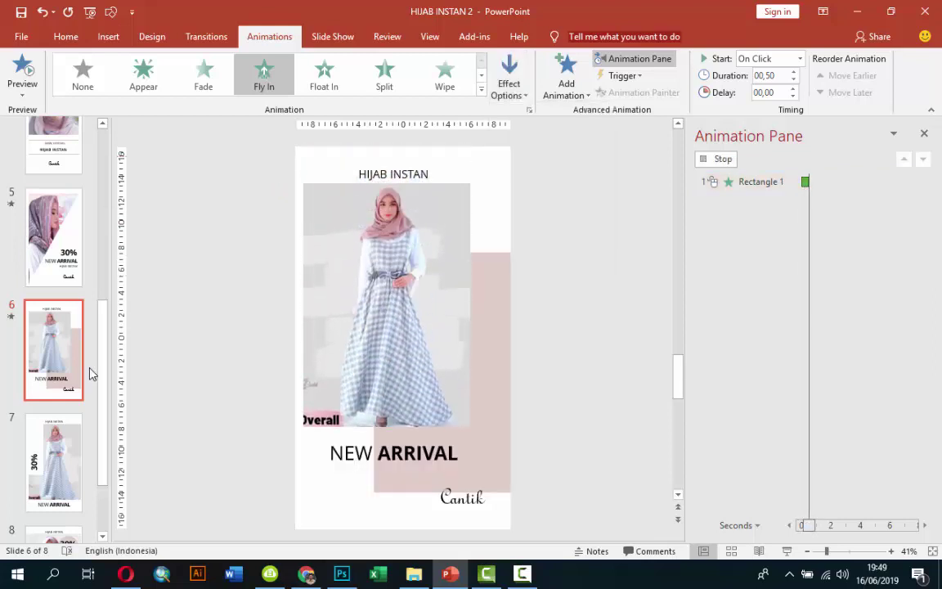
# Set Rectangle 1's Fly In to start With Previous.
pyautogui.hotkey('alt', 'j')
pyautogui.press('a')
pyautogui.press('s')
pyautogui.press('t')
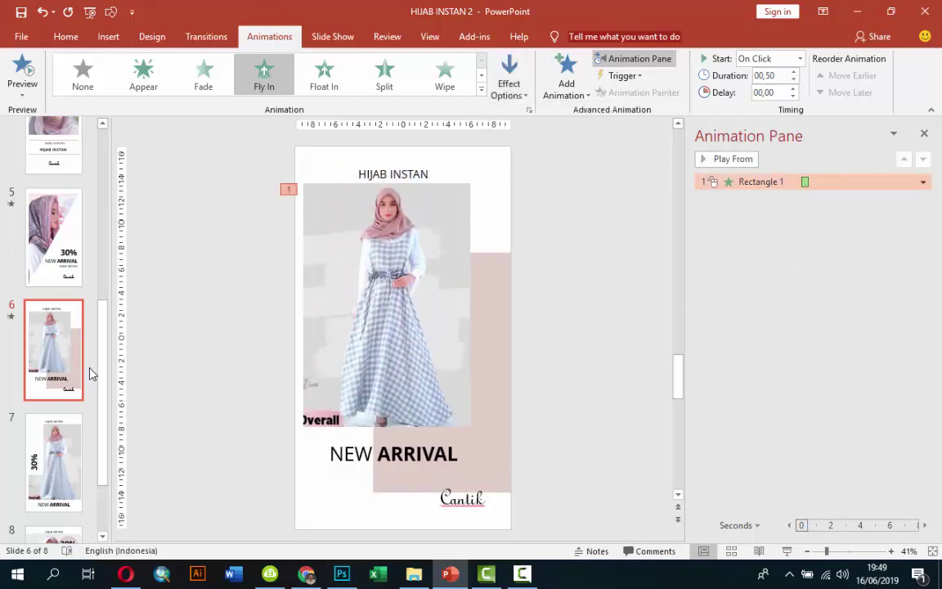
pyautogui.hotkey('alt', 'Down')
pyautogui.press('Escape')
pyautogui.press('Down')
pyautogui.press('Return')
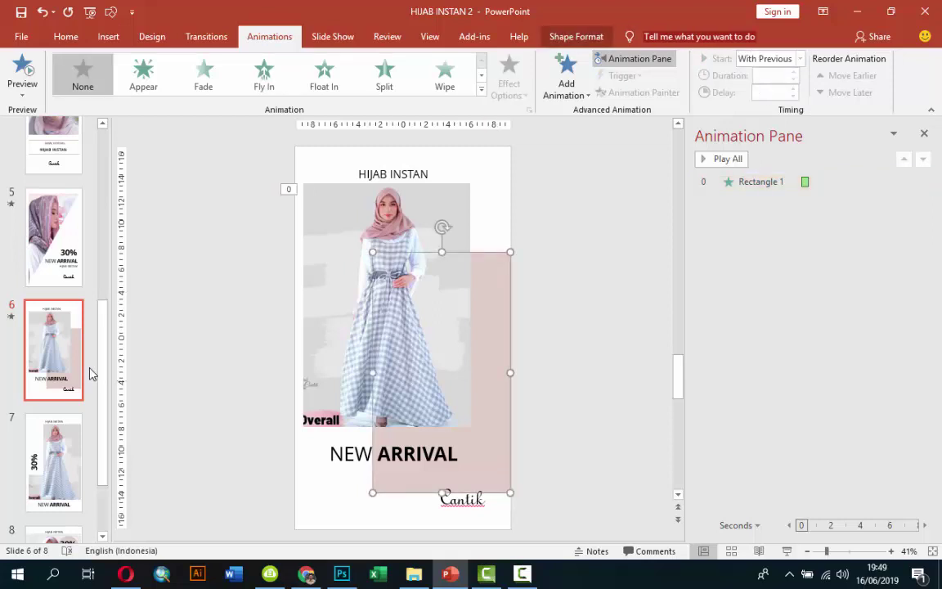
# Apply a Fly In entrance to the pink rectangle.
pyautogui.hotkey('alt', 'a')
pyautogui.press('a')
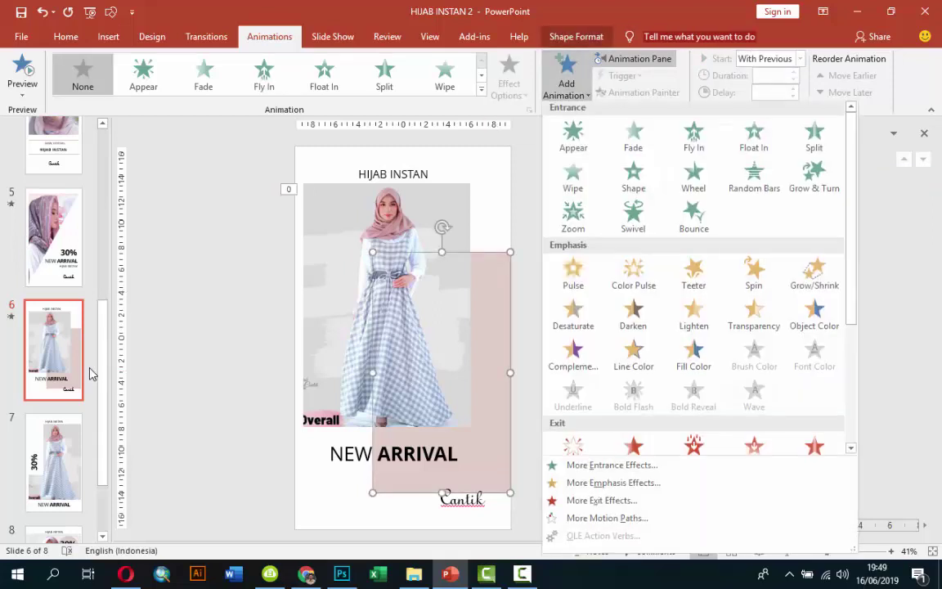
pyautogui.press('Down')
pyautogui.press('Down')
pyautogui.press('Right')
pyautogui.press('Up')
pyautogui.press('Right')
pyautogui.press('Right')
pyautogui.press('Up')
pyautogui.press('Left')
pyautogui.press('Return')
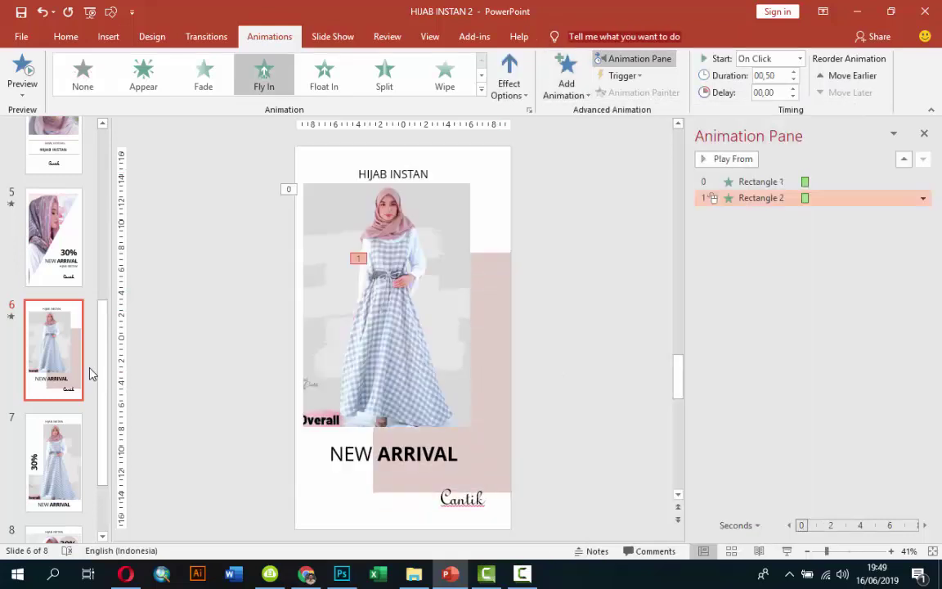
# Set the rectangle's Fly In to start With Previous after a 00,50 delay, then preview it.
pyautogui.hotkey('alt', 'Down')
pyautogui.press('Down')
pyautogui.press('Return')
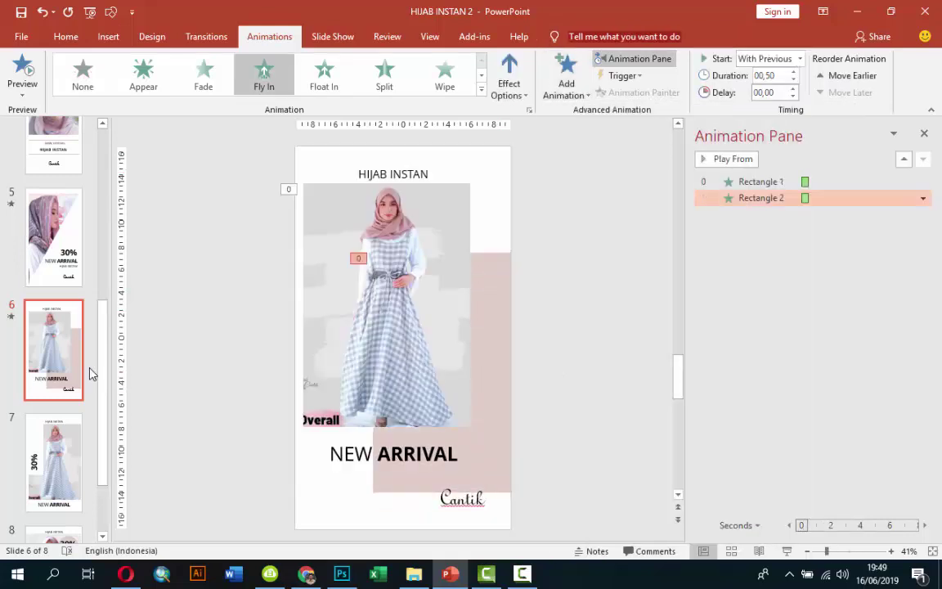
pyautogui.press('Tab')
pyautogui.press('Tab')
pyautogui.press('Up')
pyautogui.press('Up')
pyautogui.press('Return')
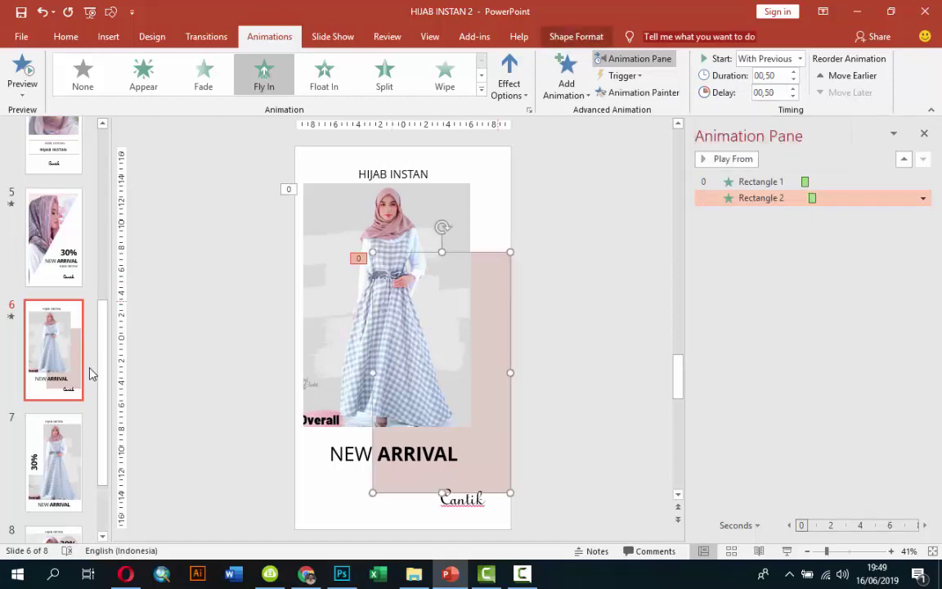
pyautogui.press('Up')
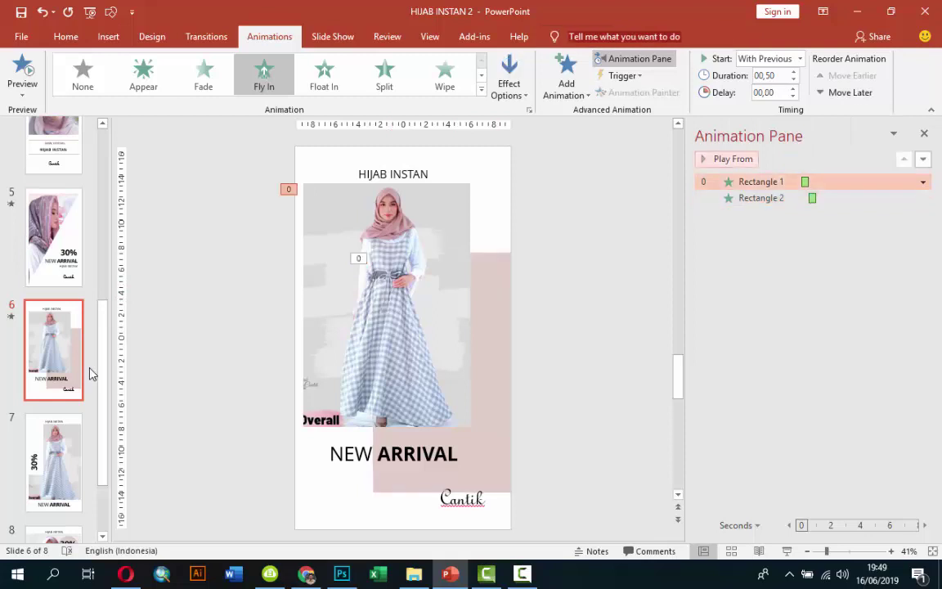
pyautogui.press('Return')
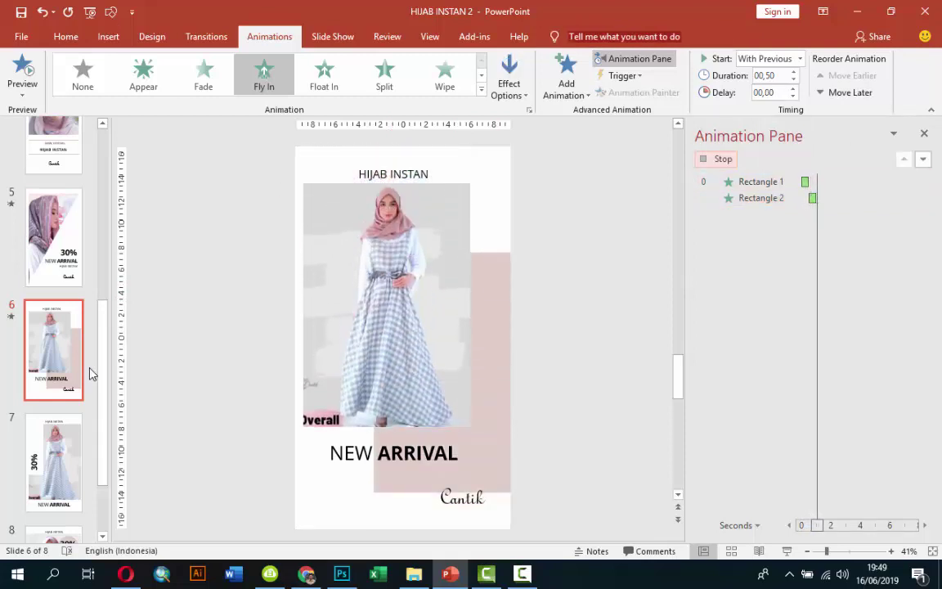
# Reselect the rectangle's animation and browse the effects gallery toward the exit effects.
pyautogui.press('Down')
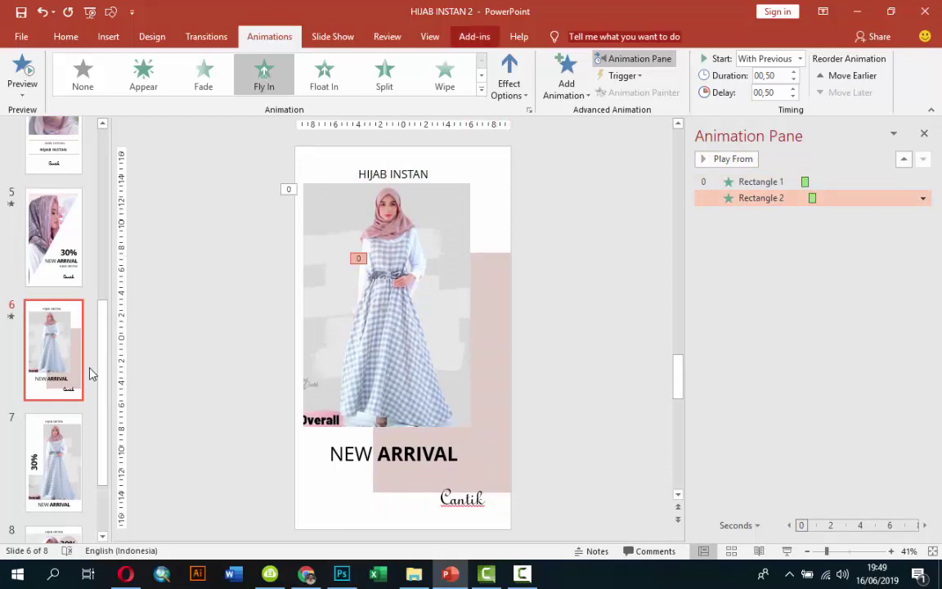
pyautogui.hotkey('alt', 'a')
pyautogui.press('a')
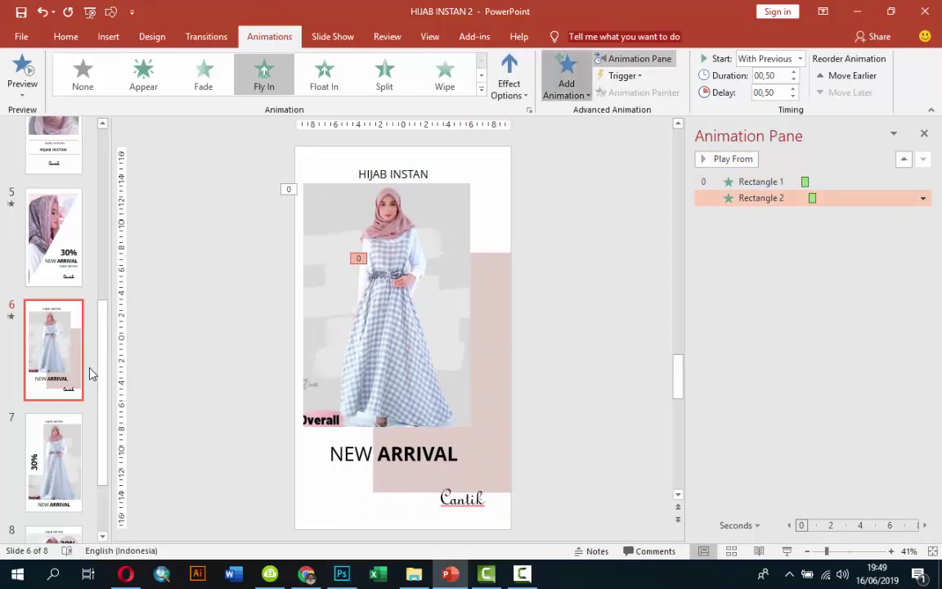
pyautogui.press('Down')
pyautogui.press('Down')
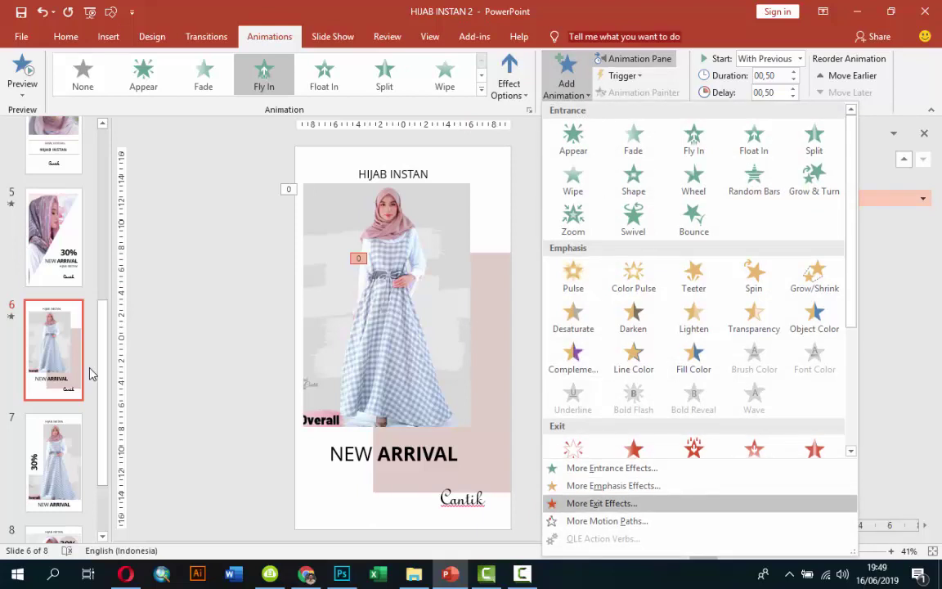
# Add a Fly Out exit to the pink rectangle, flying toward the top.
pyautogui.press('Up')
pyautogui.press('Up')
pyautogui.press('Up')
pyautogui.press('Up')
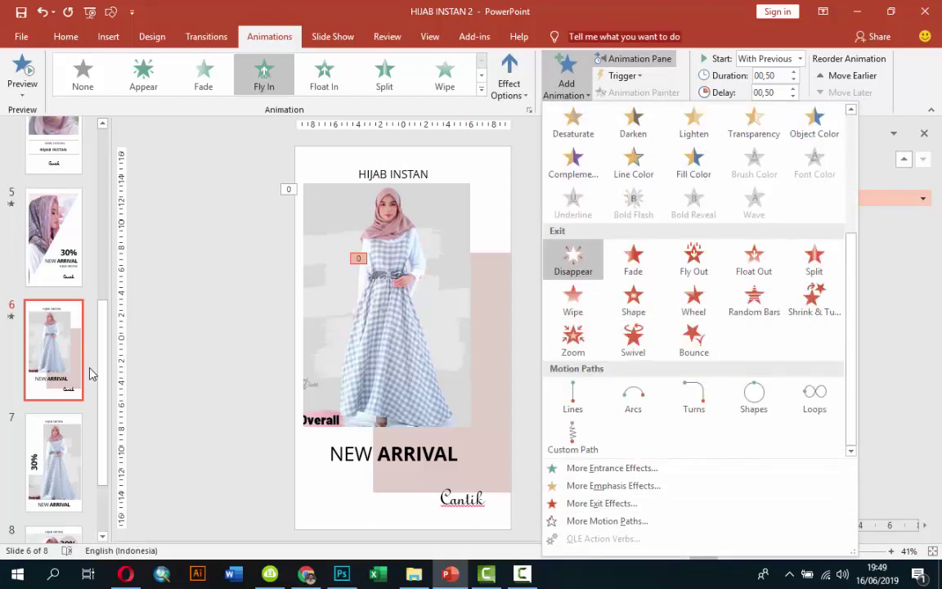
pyautogui.press('Right')
pyautogui.press('Right')
pyautogui.press('Right')
pyautogui.press('Return')
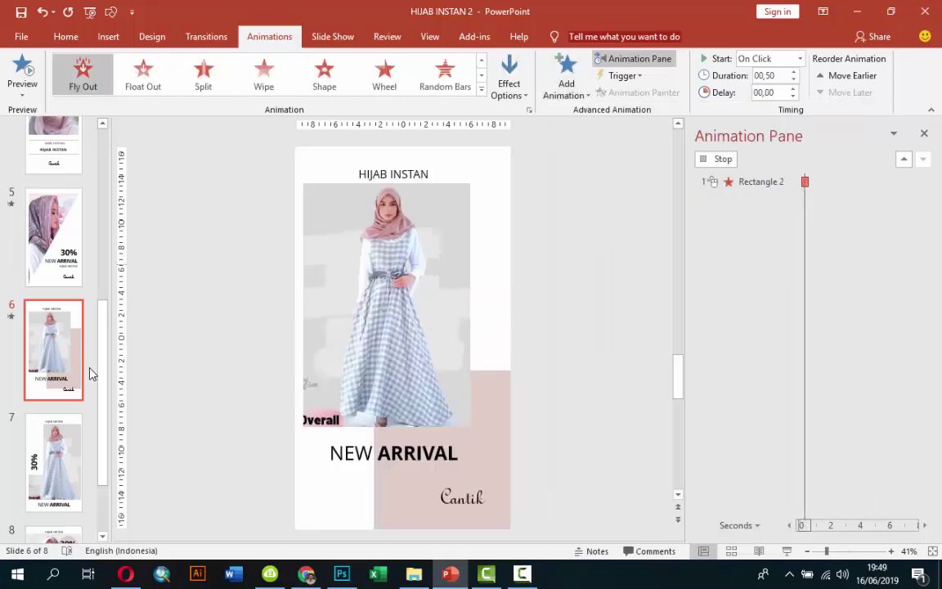
pyautogui.hotkey('alt', 'a')
pyautogui.press('e')
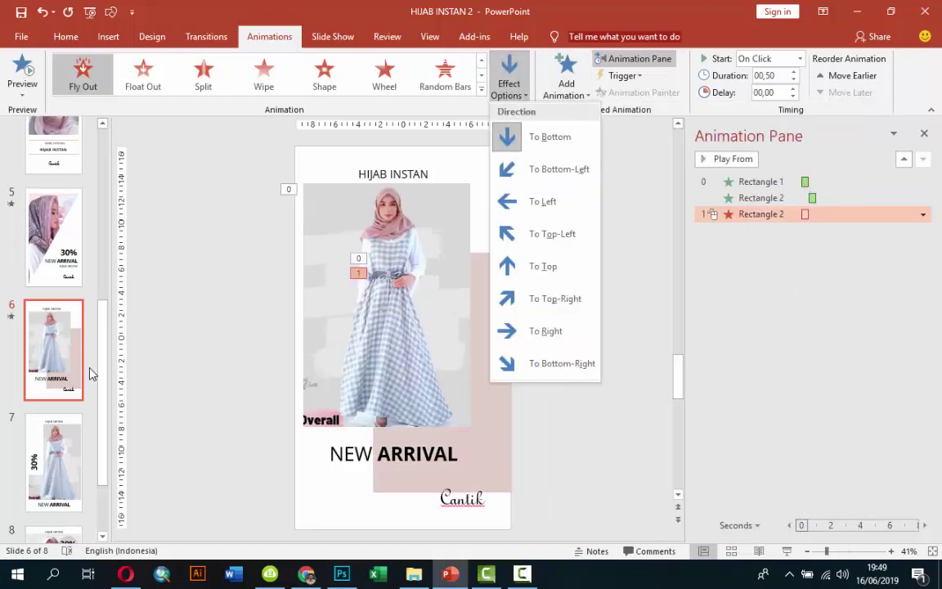
pyautogui.press('Down')
pyautogui.press('Down')
pyautogui.press('Down')
pyautogui.press('Down')
pyautogui.press('Return')
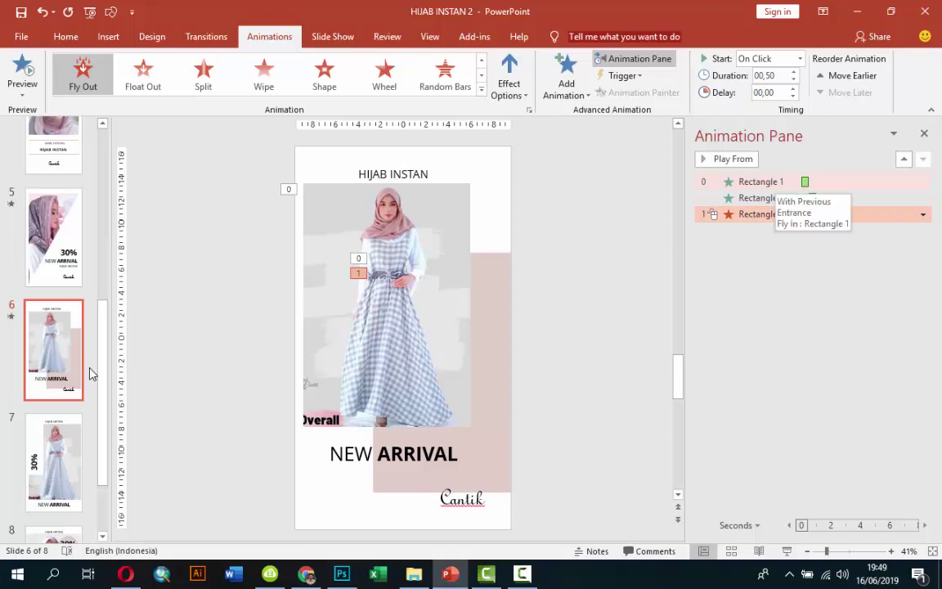
# Start the exit With Previous after a 01,00 delay and preview the slide's animations.
pyautogui.hotkey('alt', 'a')
pyautogui.press('s')
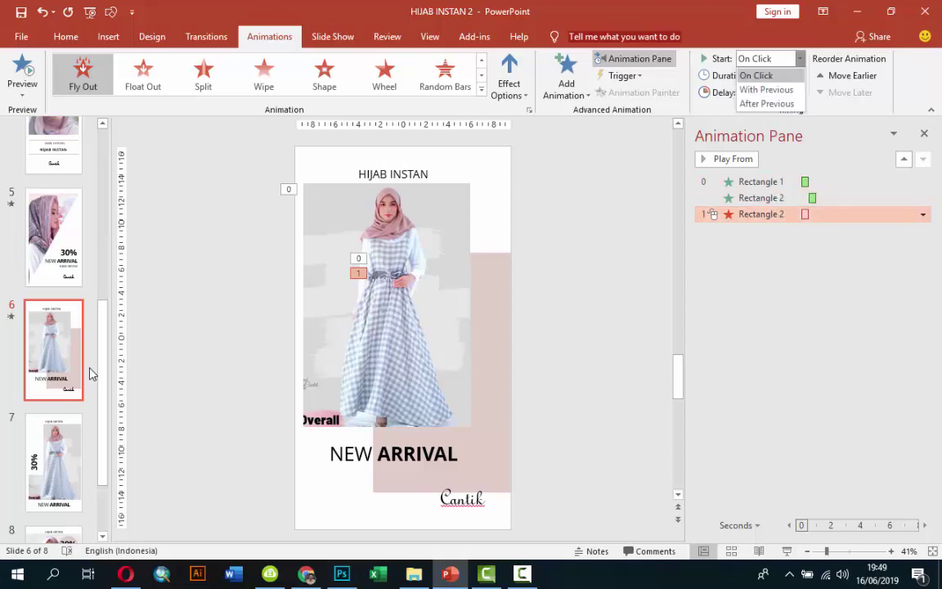
pyautogui.press('Down')
pyautogui.press('Return')
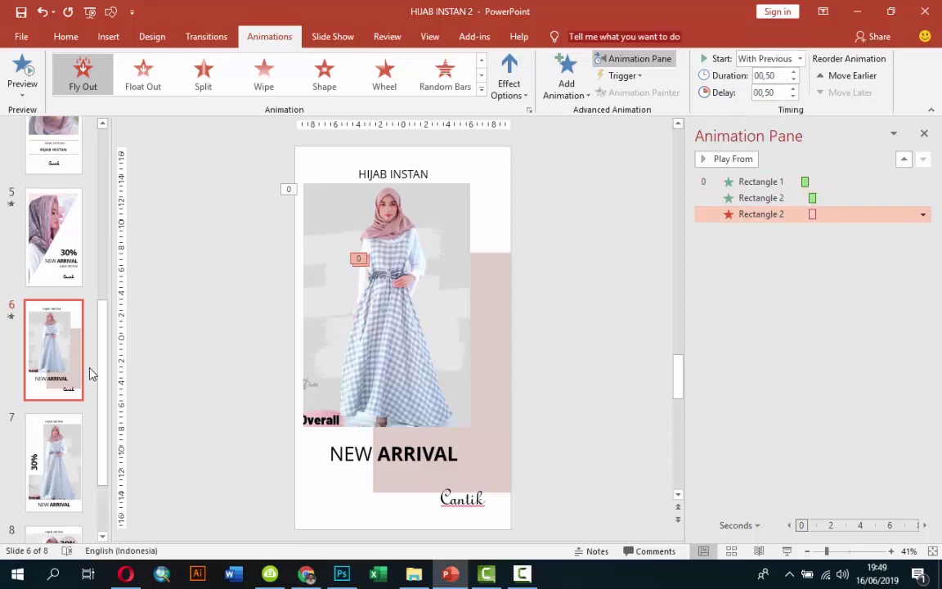
pyautogui.press('Tab')
pyautogui.press('Tab')
pyautogui.press('Up')
pyautogui.press('Up')
pyautogui.press('Up')
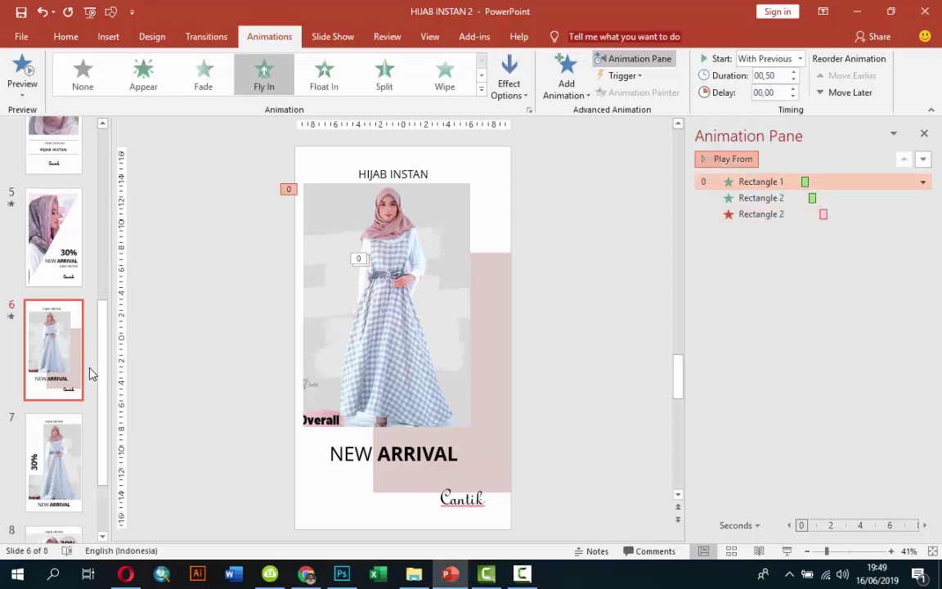
pyautogui.hotkey('alt', 'a')
pyautogui.press('p')
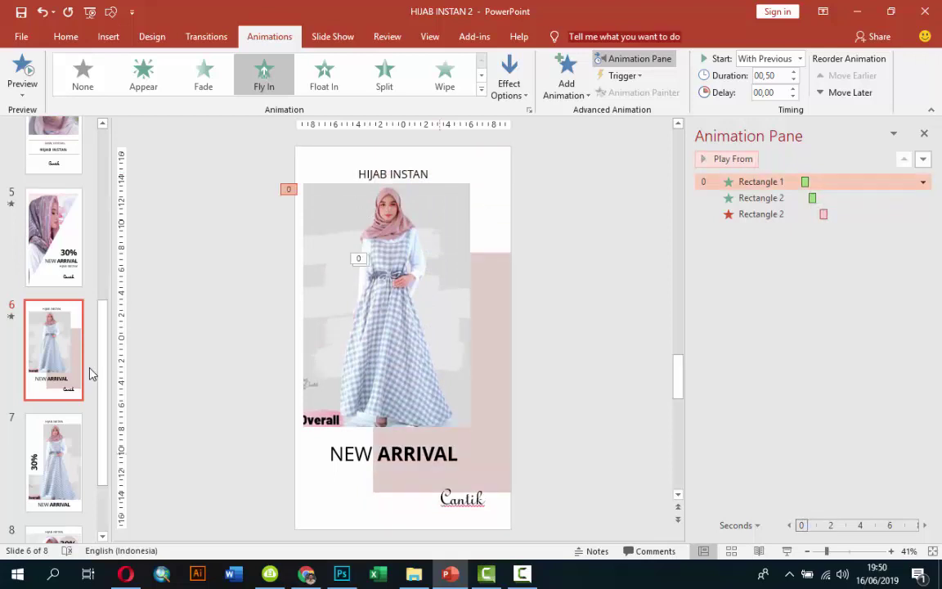
# Nudge the Cantik signature text box left and down.
pyautogui.press('Tab')
pyautogui.press('Left')
pyautogui.press('Left')
pyautogui.press('Left')
pyautogui.press('Down')
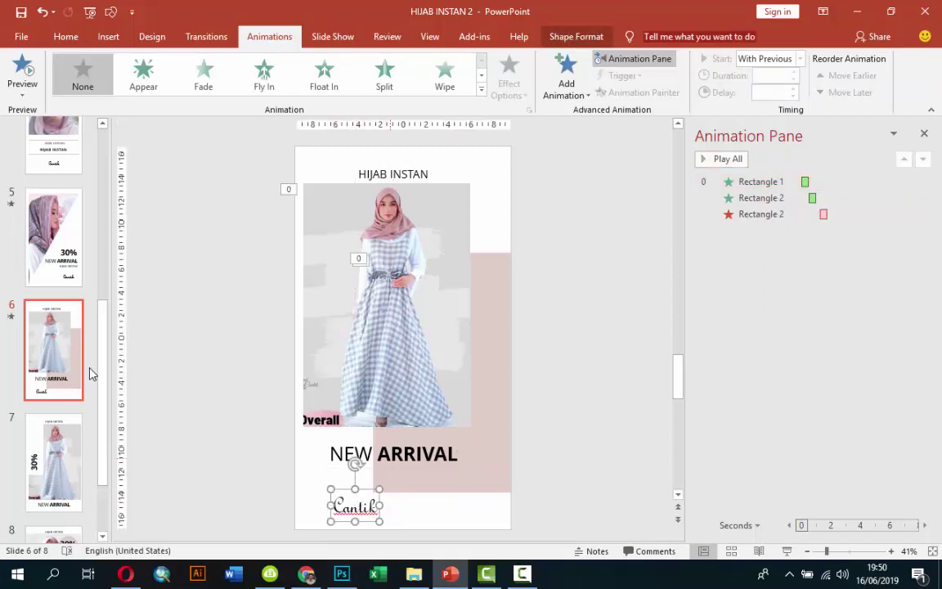
pyautogui.press('Tab')
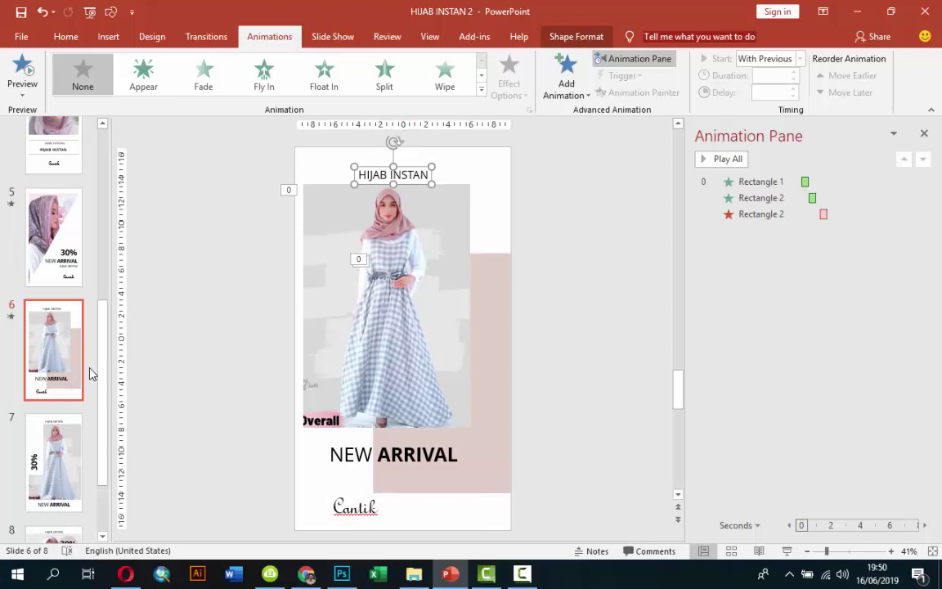
# Apply Fly In to the HIJAB INSTAN title, flying in from the top.
pyautogui.hotkey('alt', 'a')
pyautogui.press('a')
pyautogui.press('Right')
pyautogui.press('Right')
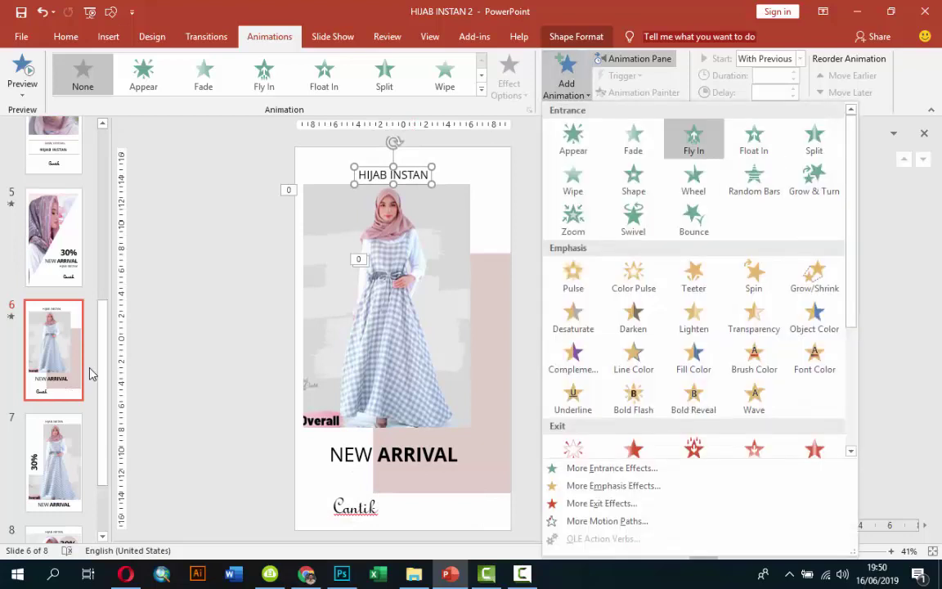
pyautogui.press('Return')
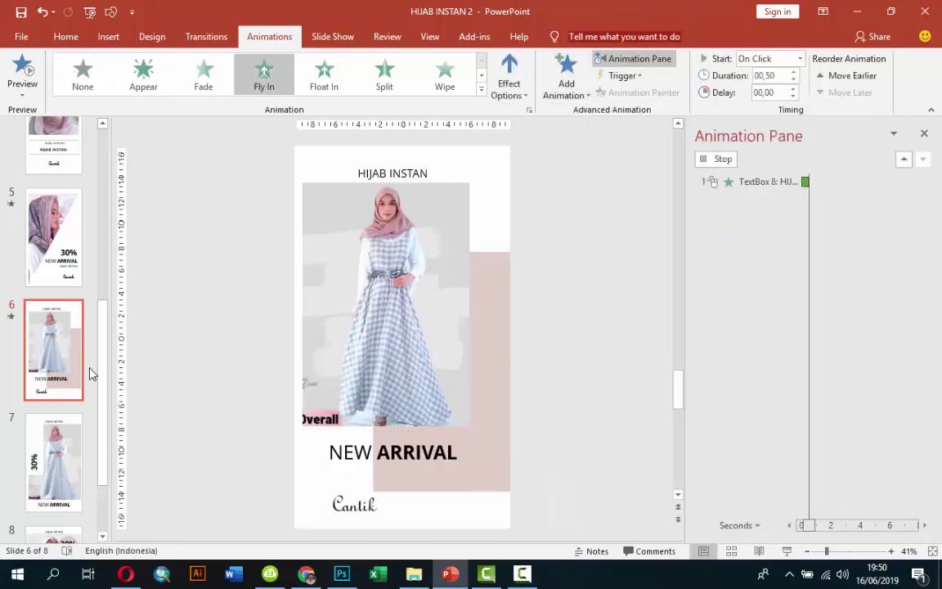
pyautogui.hotkey('alt', 'a')
pyautogui.press('e')
pyautogui.press('m')
pyautogui.press('Down')
pyautogui.press('Down')
pyautogui.press('Down')
pyautogui.press('Return')
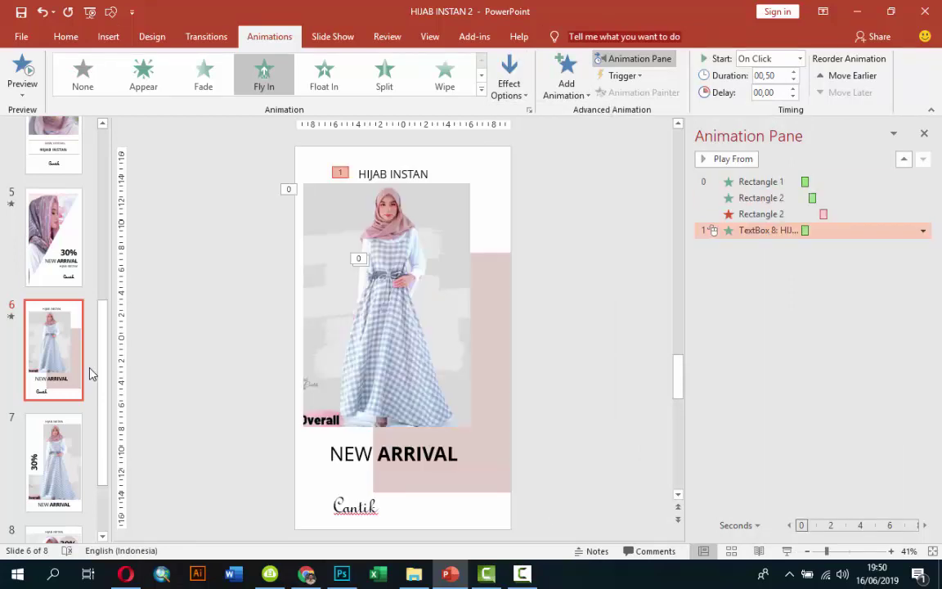
# Start the title With Previous and shorten its fly-in duration to 00,25.
pyautogui.hotkey('alt', 'a')
pyautogui.press('s')
pyautogui.hotkey('alt', 'Down')
pyautogui.press('Down')
pyautogui.press('Return')
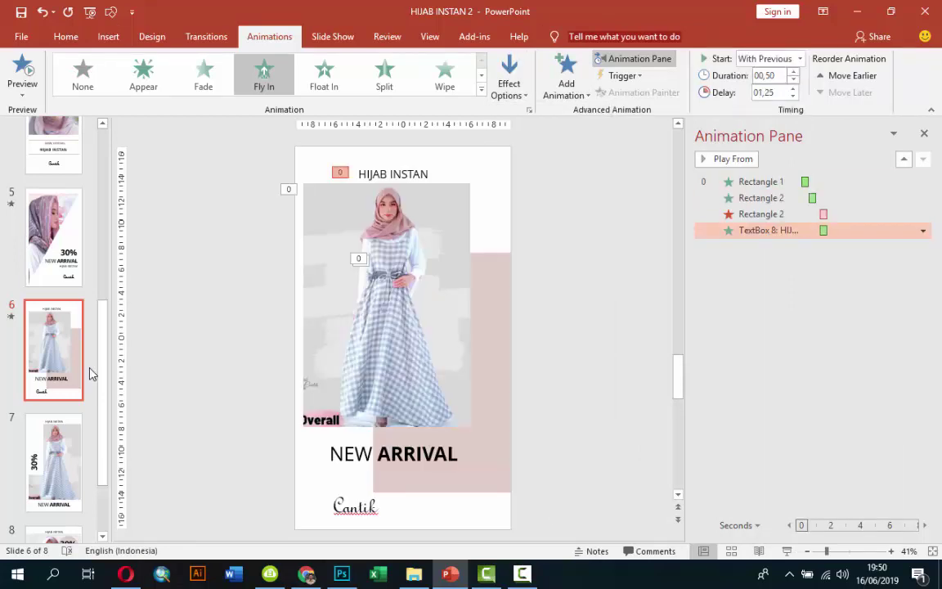
pyautogui.hotkey('alt', 'a')
pyautogui.press('d')
pyautogui.press('Down')
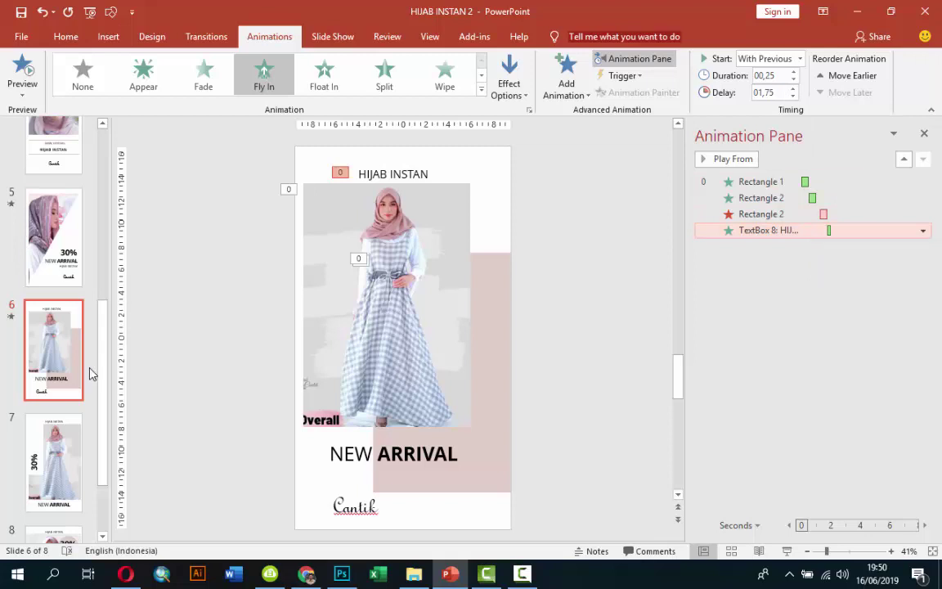
# Make the title animate by word with a 60% delay between words.
pyautogui.hotkey('alt', 'Down')
pyautogui.press('Down')
pyautogui.press('Down')
pyautogui.press('Down')
pyautogui.press('Return')
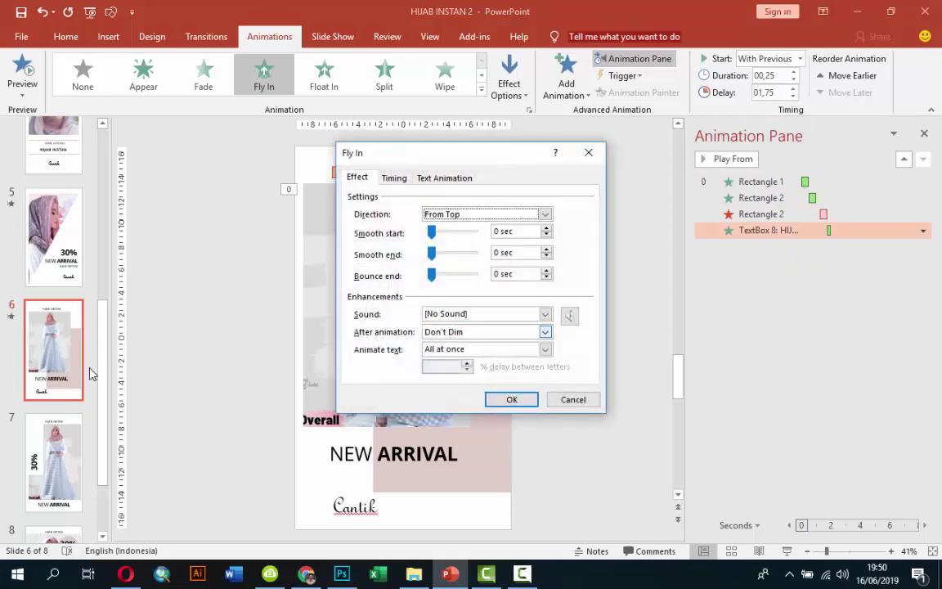
pyautogui.hotkey('alt', 'Down')
pyautogui.press('Down')
pyautogui.press('Return')
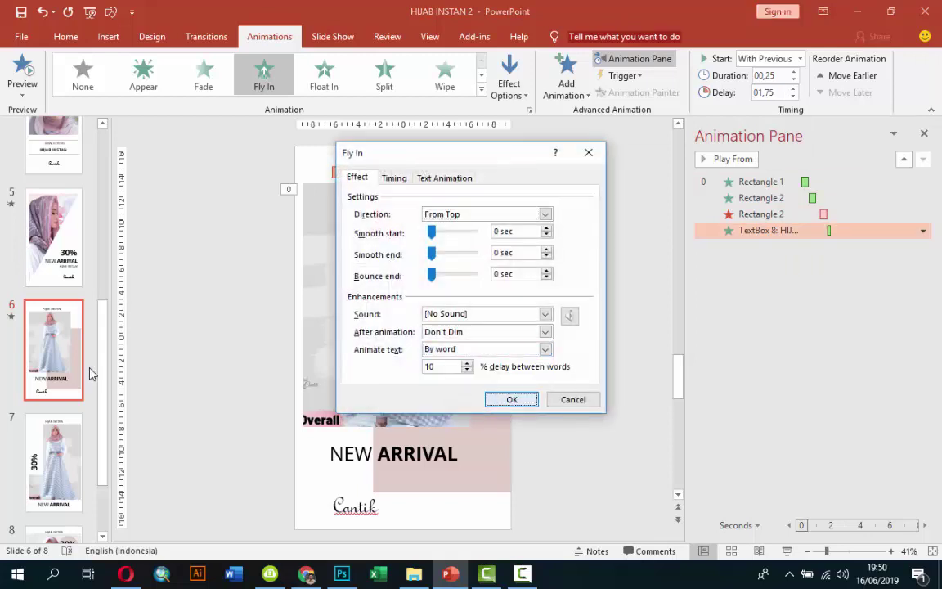
pyautogui.press('Return')
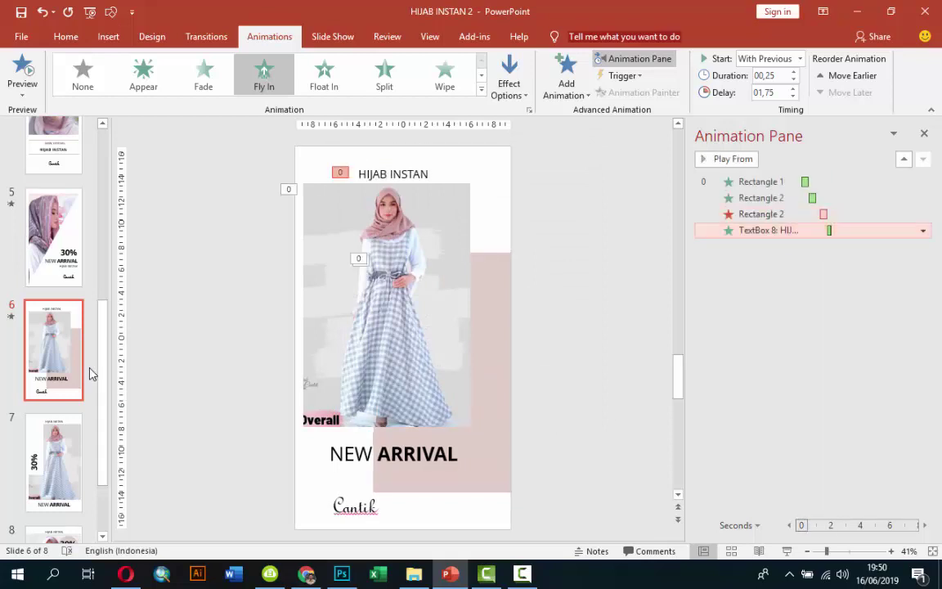
pyautogui.hotkey('shift', 'F10')
pyautogui.press('Up')
pyautogui.press('Up')
pyautogui.press('Up')
pyautogui.press('Up')
pyautogui.press('Return')
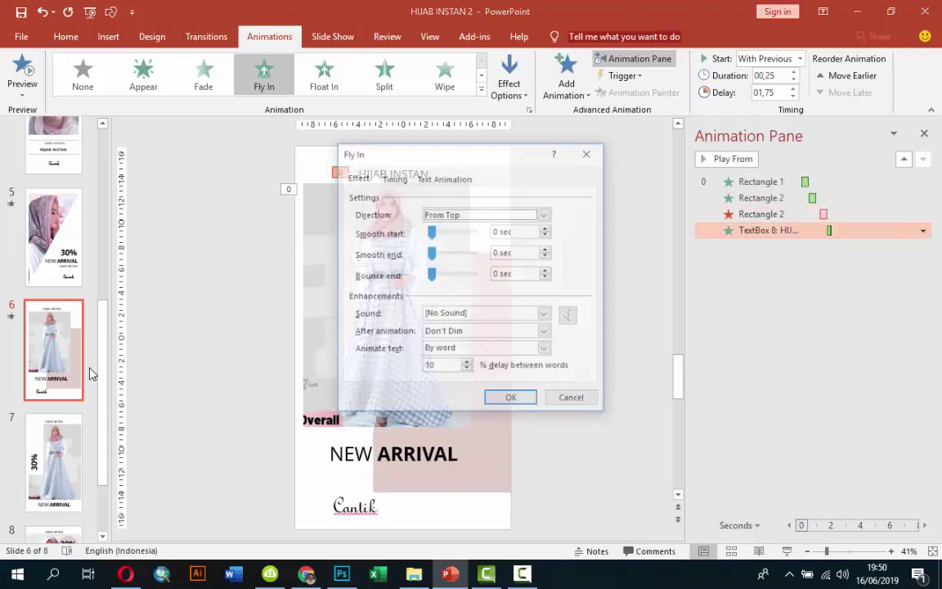
pyautogui.hotkey('alt', 'd')
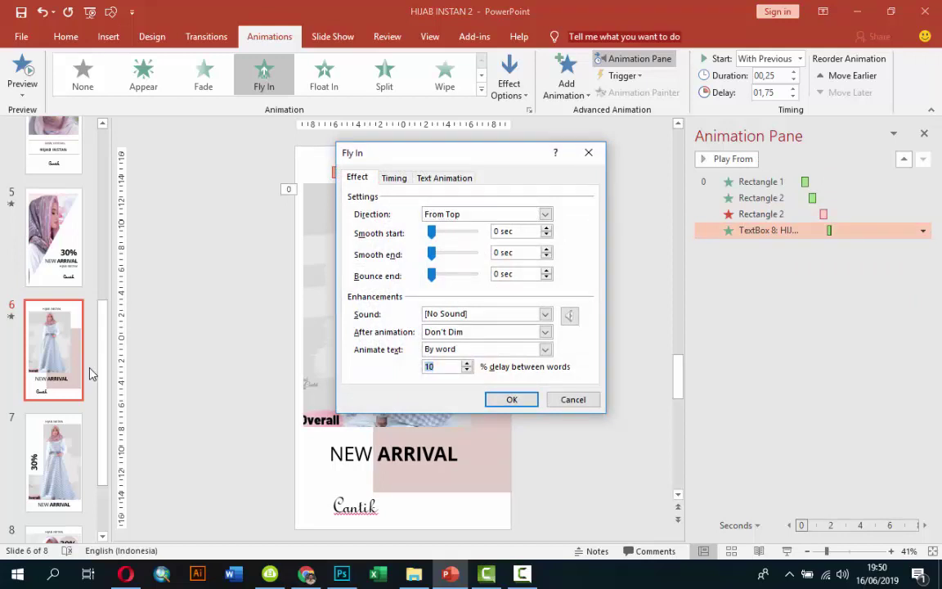
pyautogui.write('60')
pyautogui.press('Return')
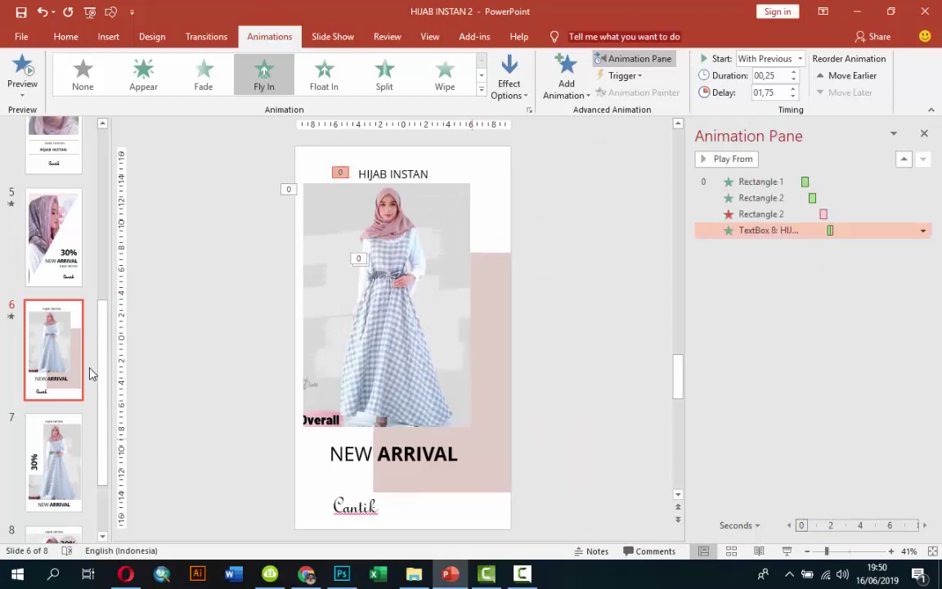
pyautogui.press('Tab')
pyautogui.press('Escape')
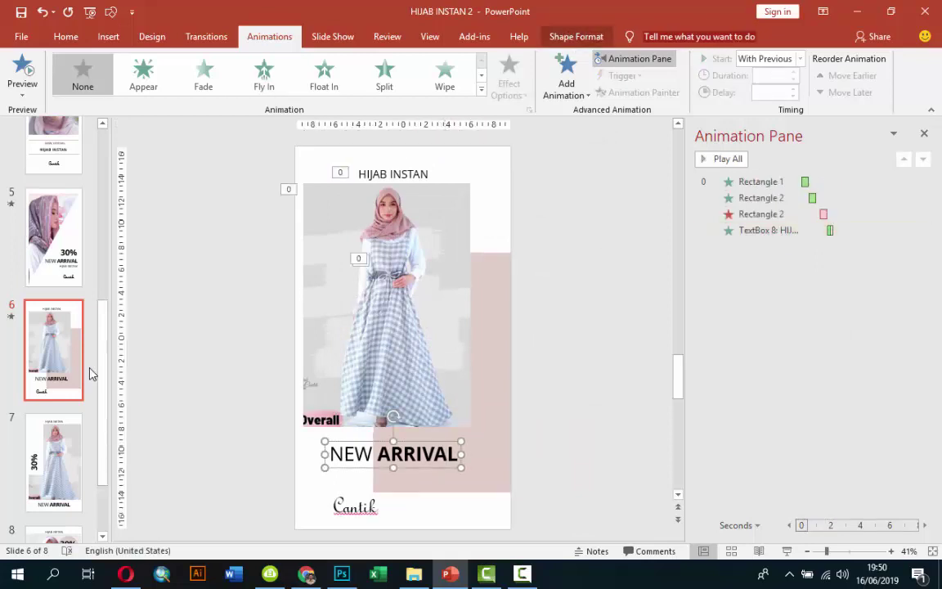
# Apply the Bounce entrance to the NEW ARRIVAL text.
pyautogui.hotkey('alt', 'a')
pyautogui.press('a')
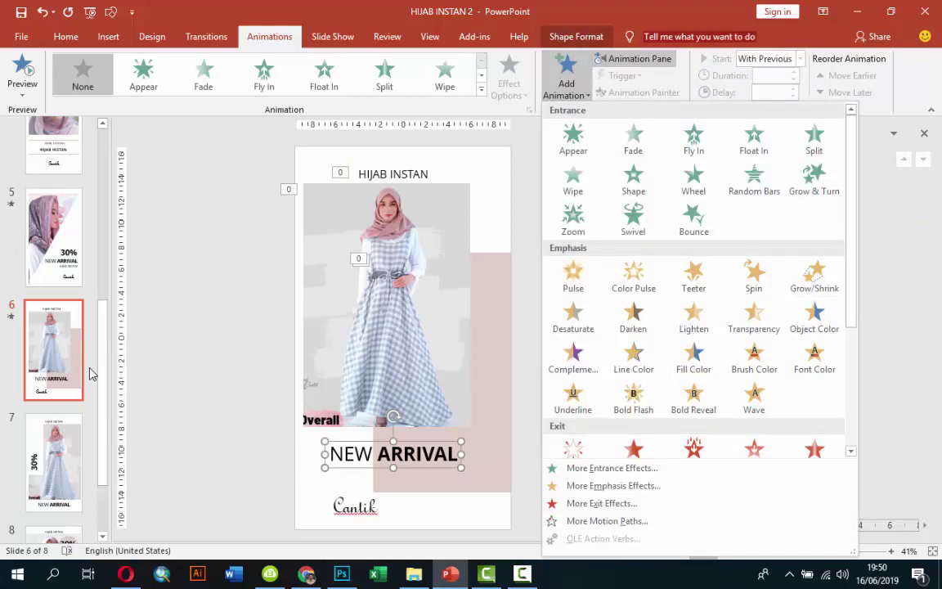
pyautogui.press('Down')
pyautogui.press('Down')
pyautogui.press('Right')
pyautogui.press('Right')
pyautogui.press('Return')
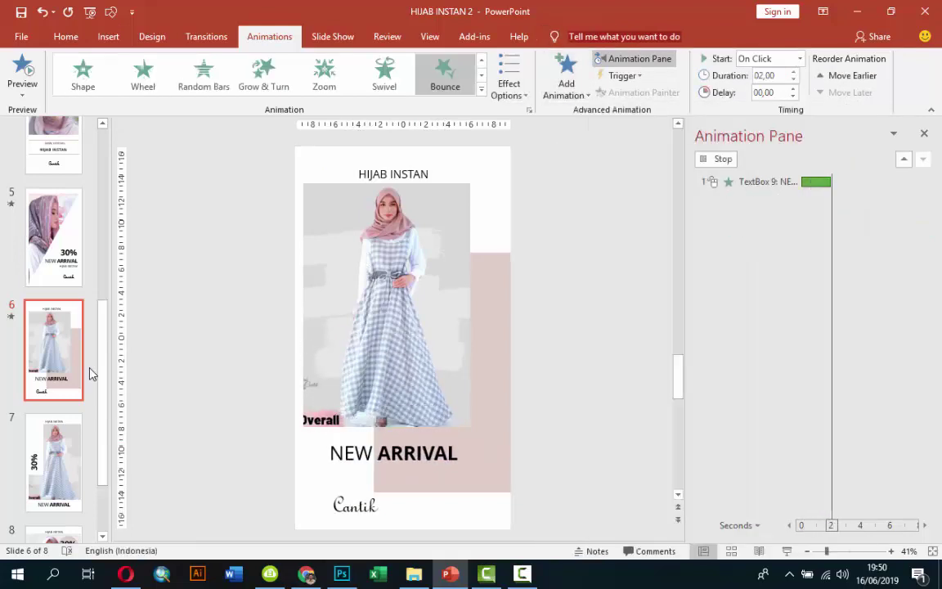
# Start NEW ARRIVAL With Previous after a 02,25 delay.
pyautogui.hotkey('alt', 'a')
pyautogui.press('s')
pyautogui.press('Down')
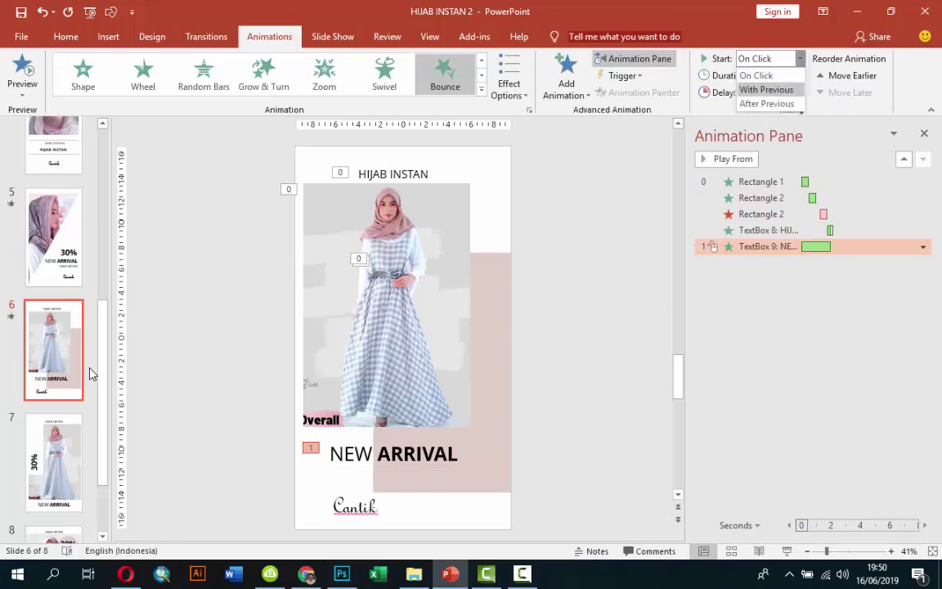
pyautogui.press('Return')
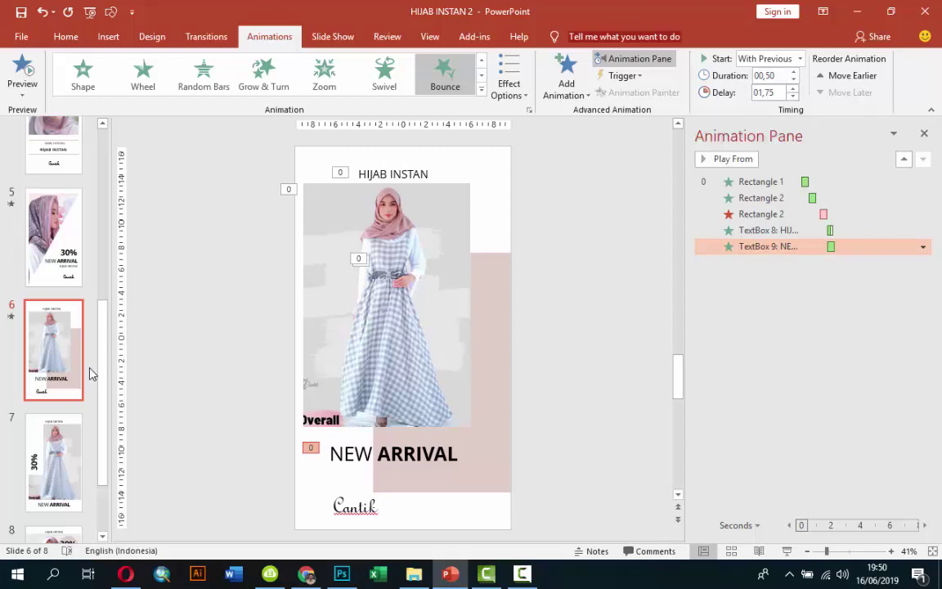
pyautogui.press('Up')
pyautogui.press('Down')
# Set the Bounce effect to animate the NEW ARRIVAL text by word.
pyautogui.hotkey('shift', 'F10')
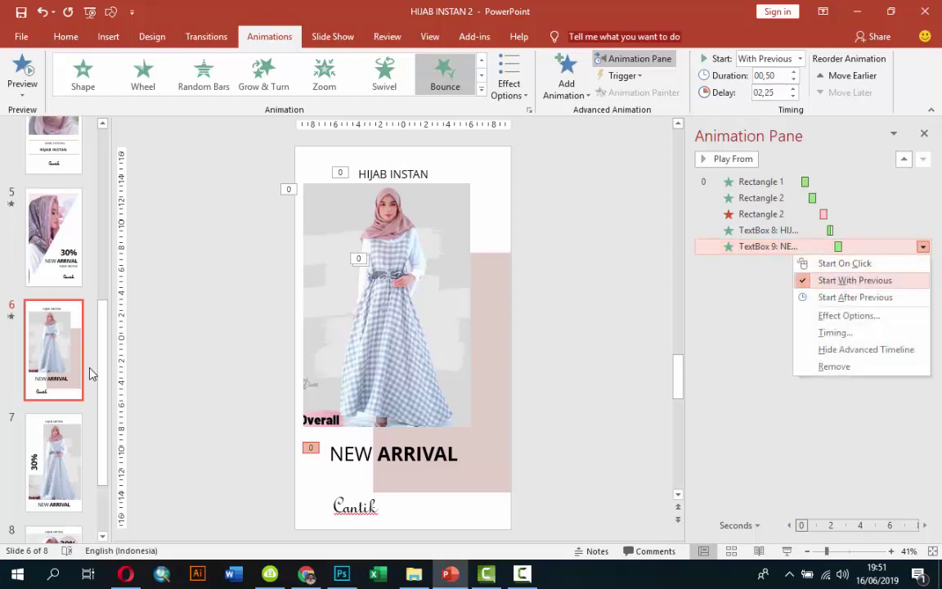
pyautogui.press('Down')
pyautogui.press('Return')
pyautogui.press('Tab')
pyautogui.press('Tab')
pyautogui.hotkey('alt', 'Down')
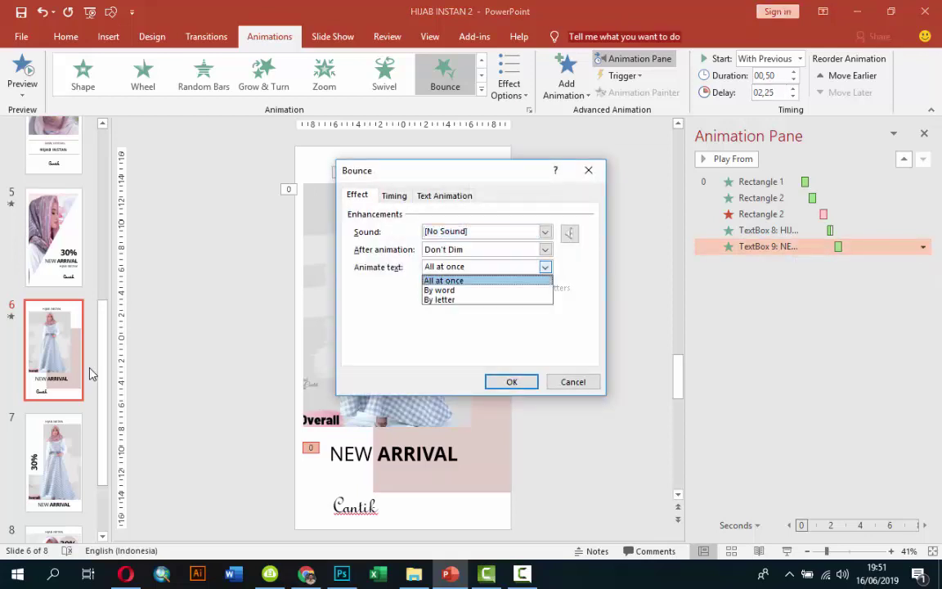
pyautogui.press('Down')
pyautogui.press('Return')
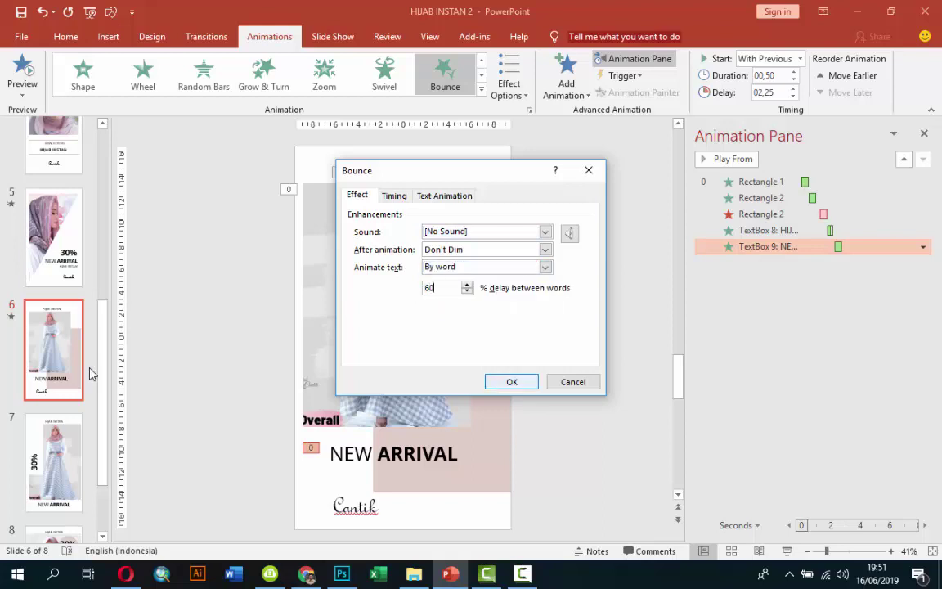
pyautogui.press('Return')
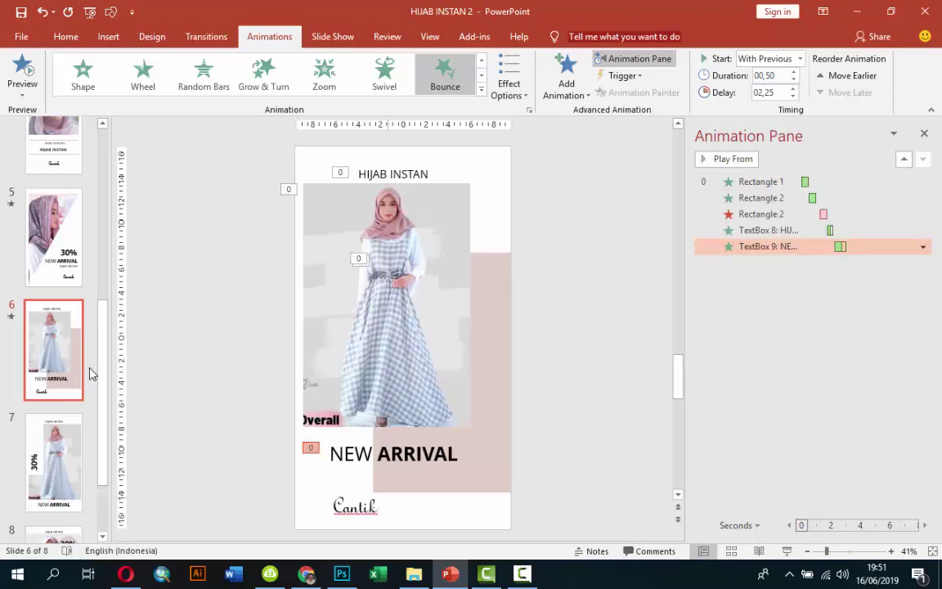
# Select the Cantik text box and open the animation effects gallery.
pyautogui.press('Tab')
pyautogui.hotkey('alt', 'a')
pyautogui.press('a')
pyautogui.press('a')
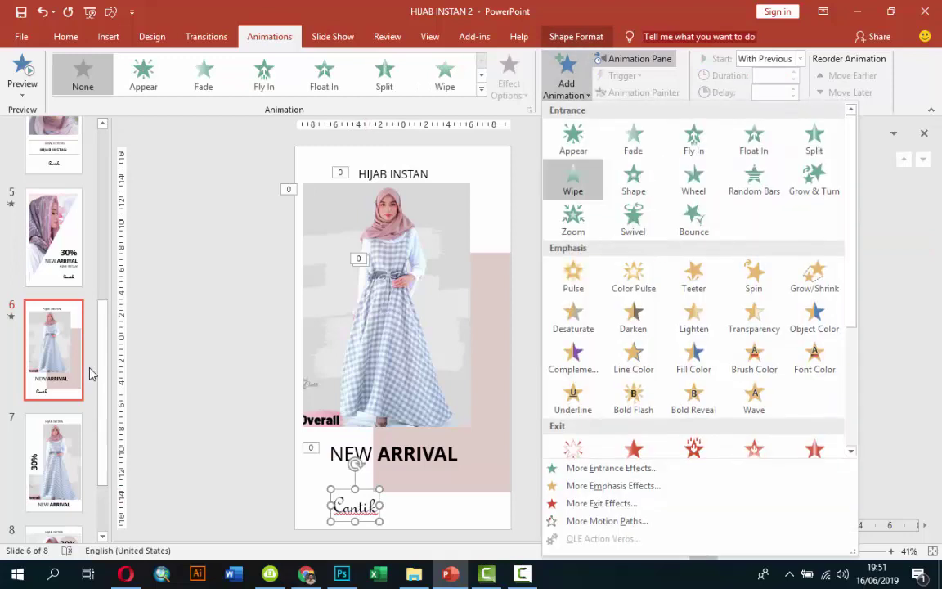
# Add an Appear entrance to Cantik, then remove it again.
pyautogui.press('Up')
pyautogui.press('Return')
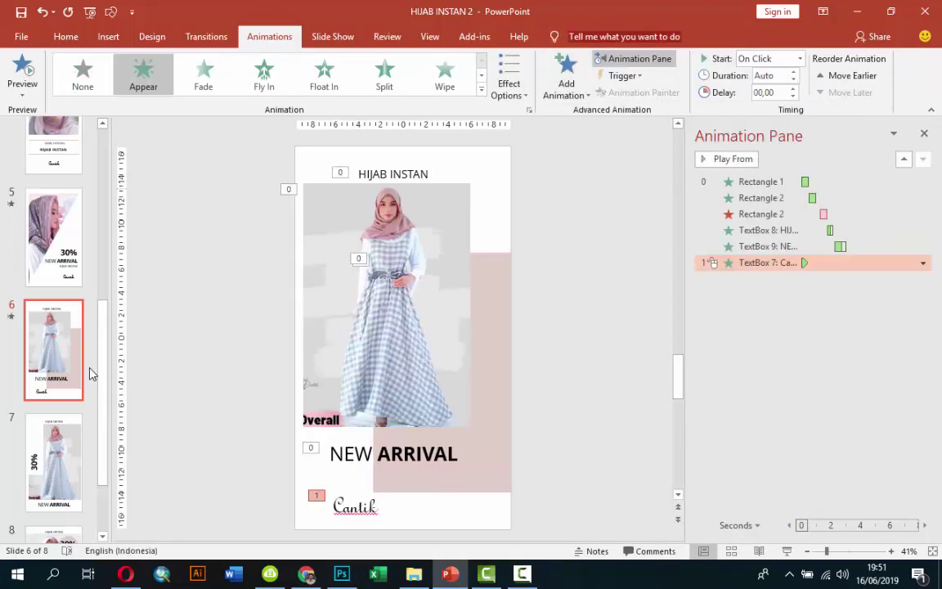
pyautogui.hotkey('alt', 'Down')
pyautogui.press('Down')
pyautogui.press('Down')
pyautogui.press('Down')
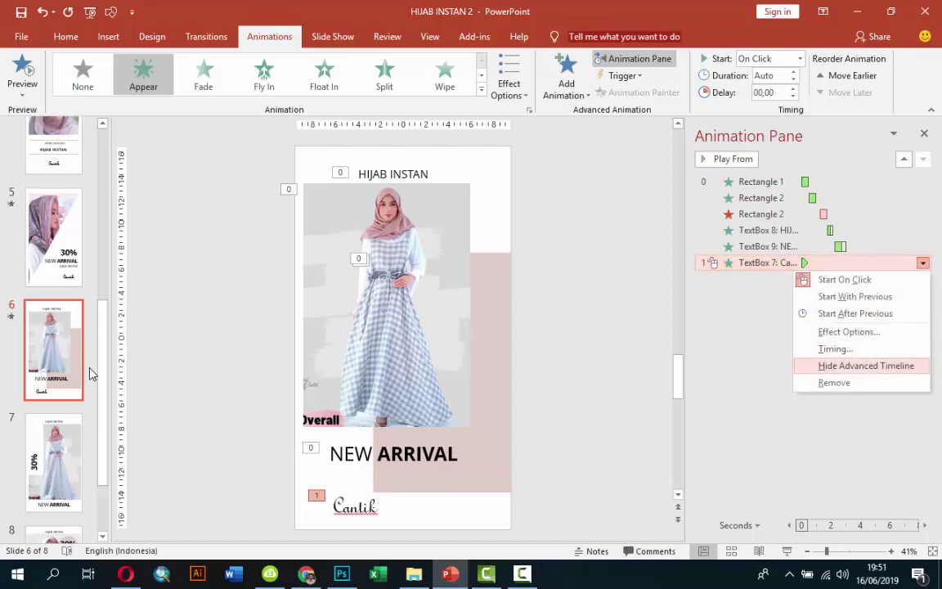
pyautogui.press('Down')
pyautogui.press('Return')
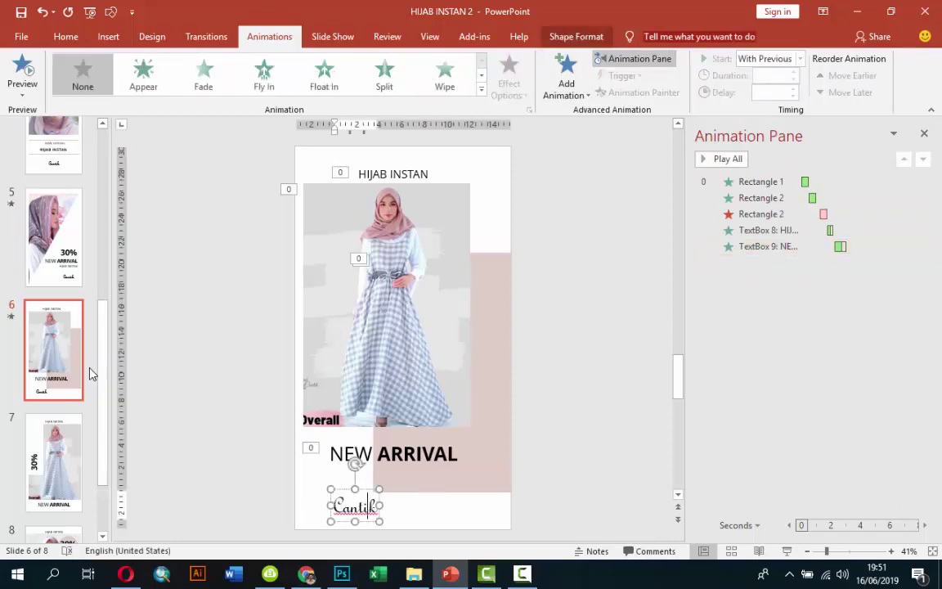
# Browse the effects gallery and open More Entrance Effects for Cantik.
pyautogui.press('alt')
pyautogui.press('a')
pyautogui.press('a')
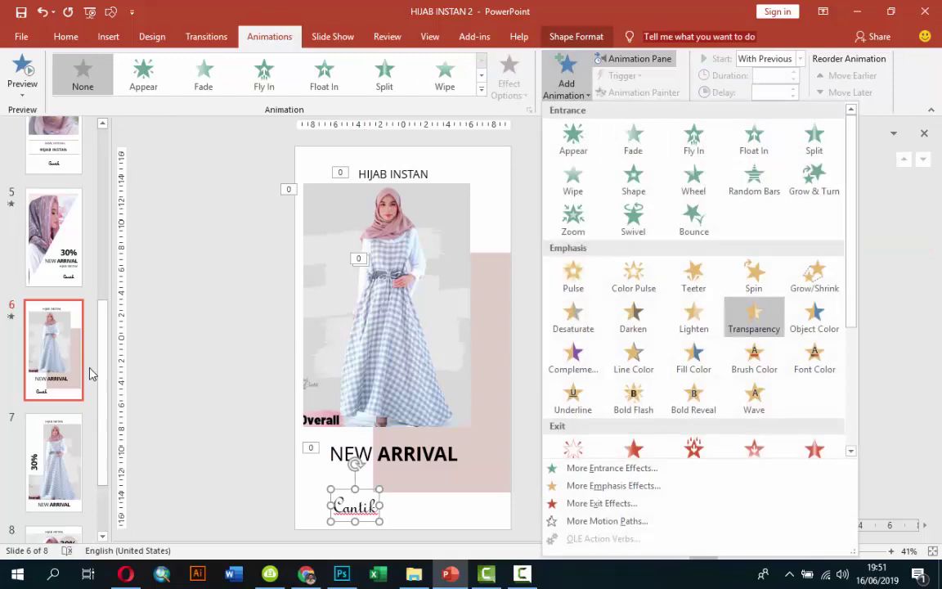
pyautogui.press('Down')
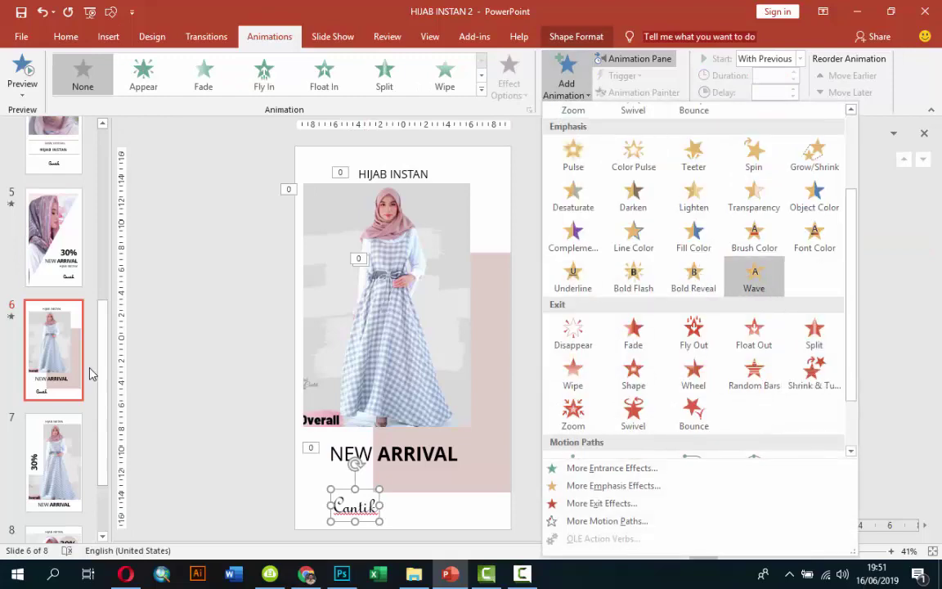
pyautogui.press('Down')
pyautogui.press('Down')
pyautogui.press('Left')
pyautogui.press('Right')
pyautogui.press('Down')
pyautogui.press('Left')
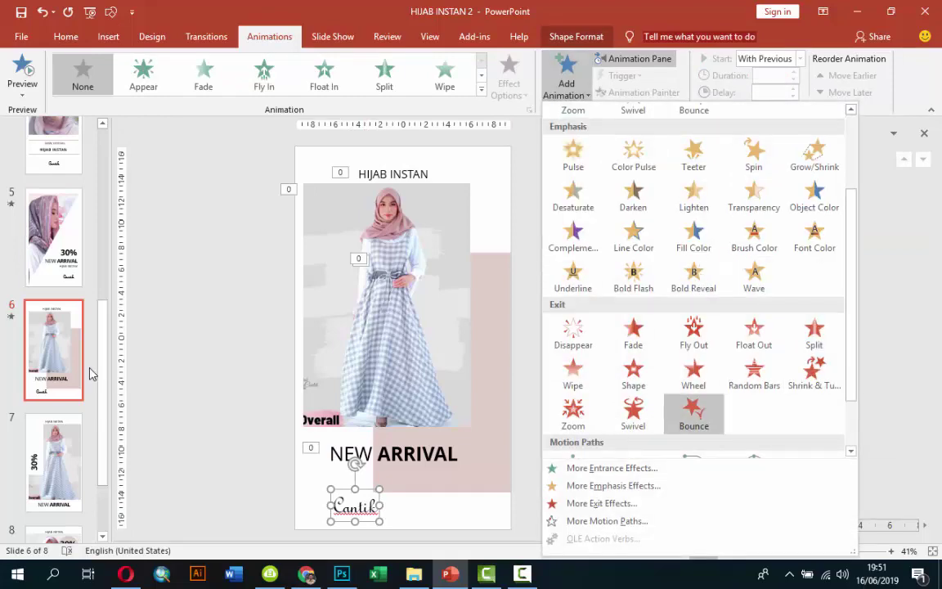
pyautogui.press('Return')
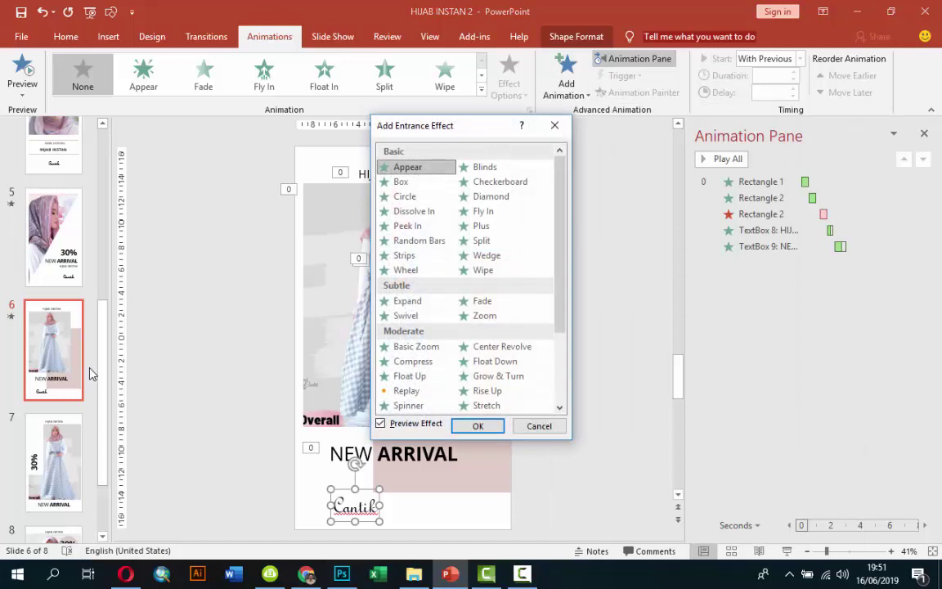
# Preview float entrances and apply Float In to Cantik.
pyautogui.press('Down')
pyautogui.press('Down')
pyautogui.press('Down')
pyautogui.press('Right')
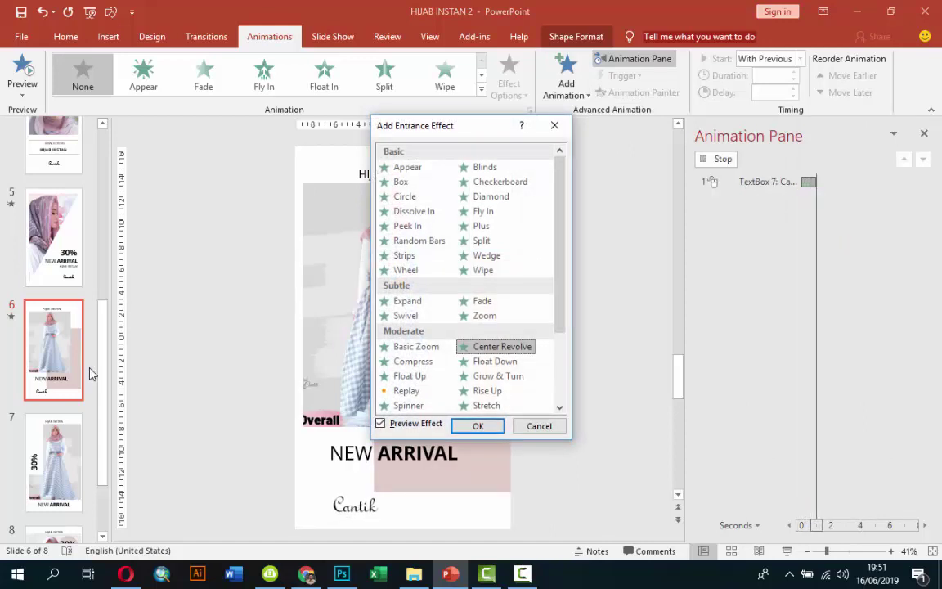
pyautogui.press('Down')
pyautogui.press('Down')
pyautogui.press('Up')
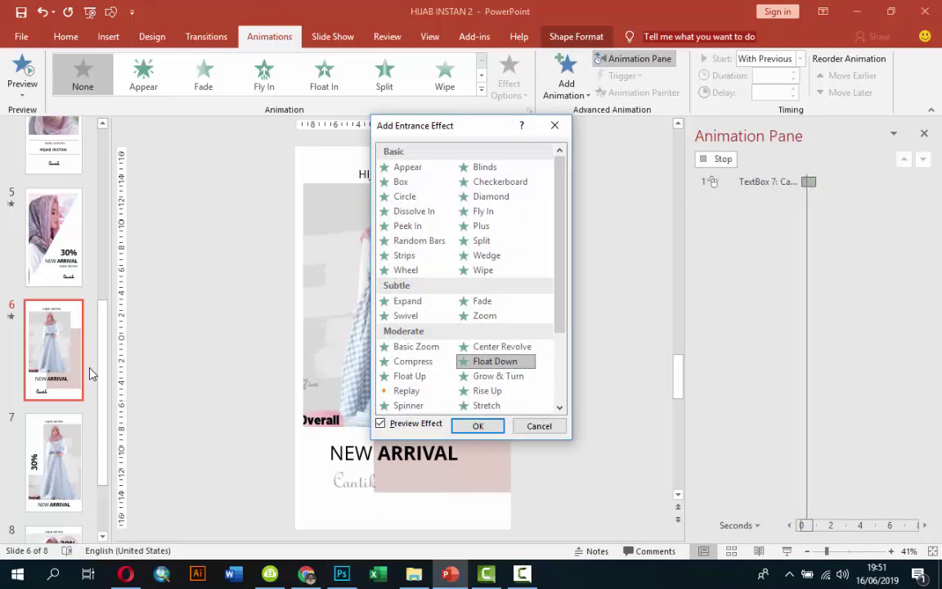
pyautogui.press('Return')
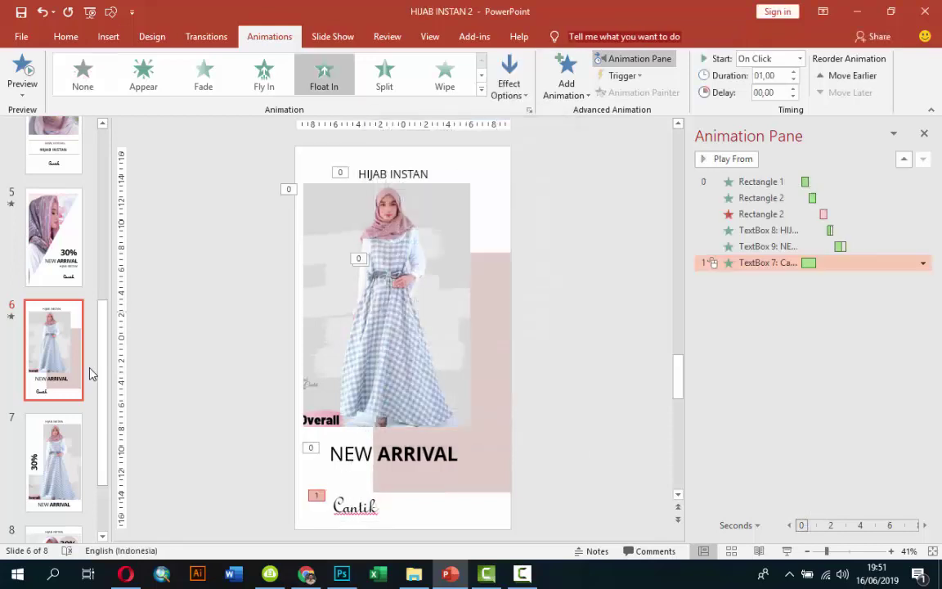
# Start Cantik With Previous with a 03,00 delay.
pyautogui.hotkey('alt', 'Down')
pyautogui.press('Down')
pyautogui.press('Return')
pyautogui.press('Tab')
pyautogui.press('Tab')
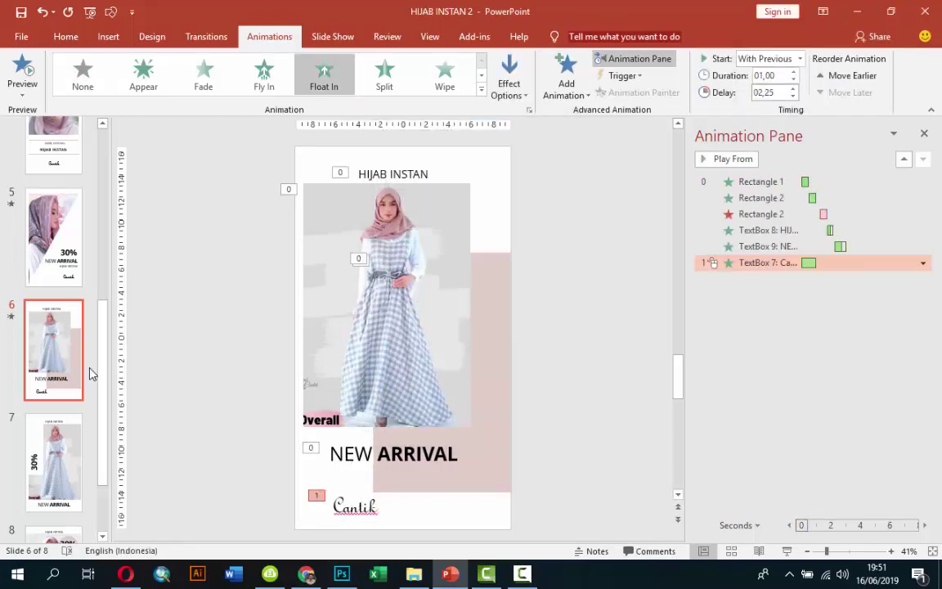
pyautogui.write('2,25')
pyautogui.press('Up')
pyautogui.press('Up')
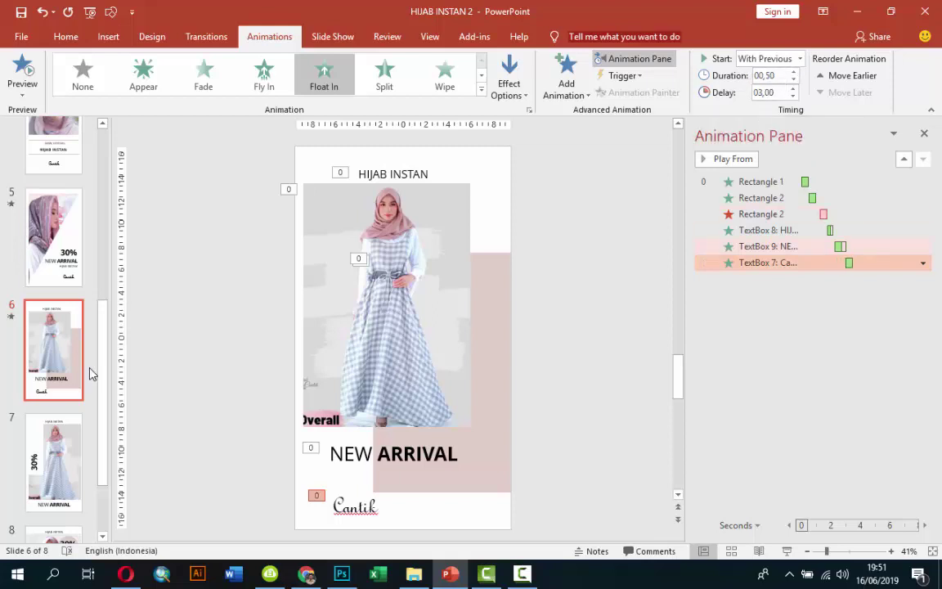
# Preview all of slide 6's animations from the first one.
pyautogui.press('Home')
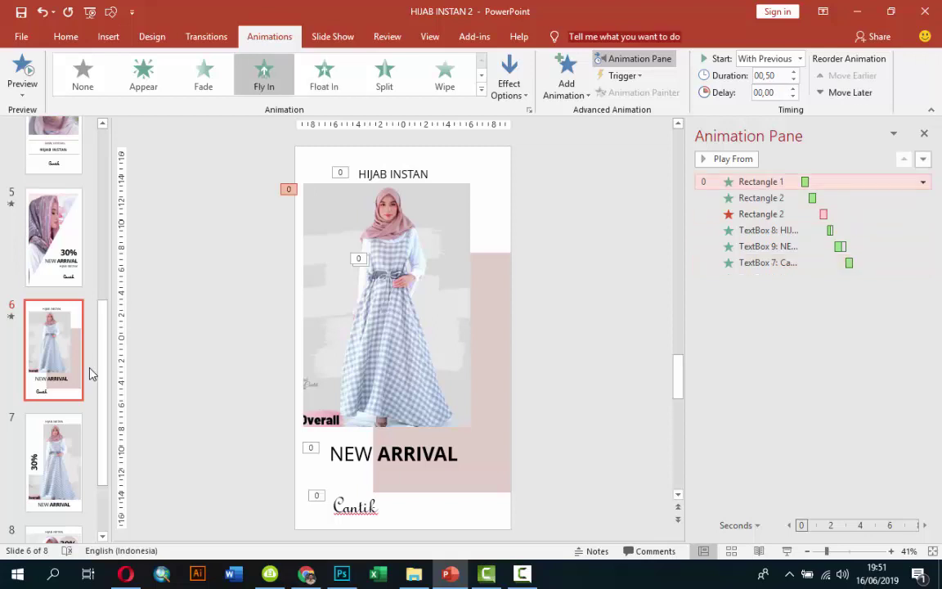
pyautogui.hotkey('alt', 'a')
pyautogui.press('p')
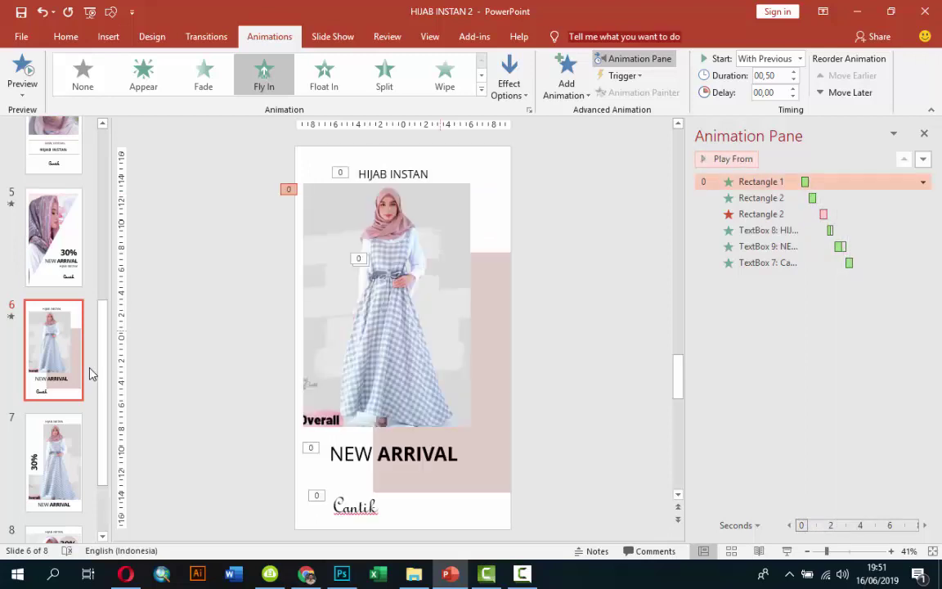
# Apply a Push transition to slide 6 and move to slide 7.
pyautogui.hotkey('alt', 'k')
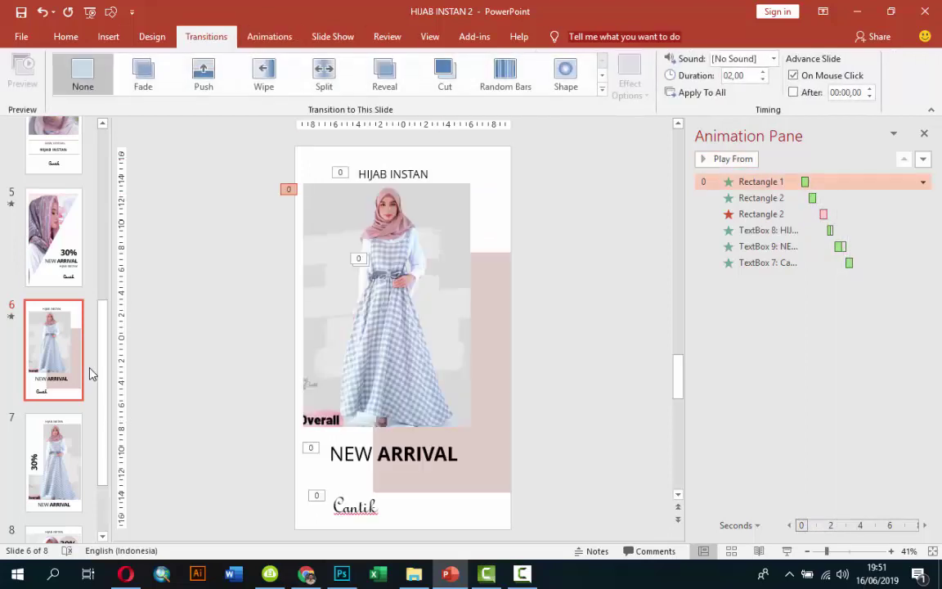
pyautogui.press('t')
pyautogui.press('Right')
pyautogui.press('Right')
pyautogui.press('Return')
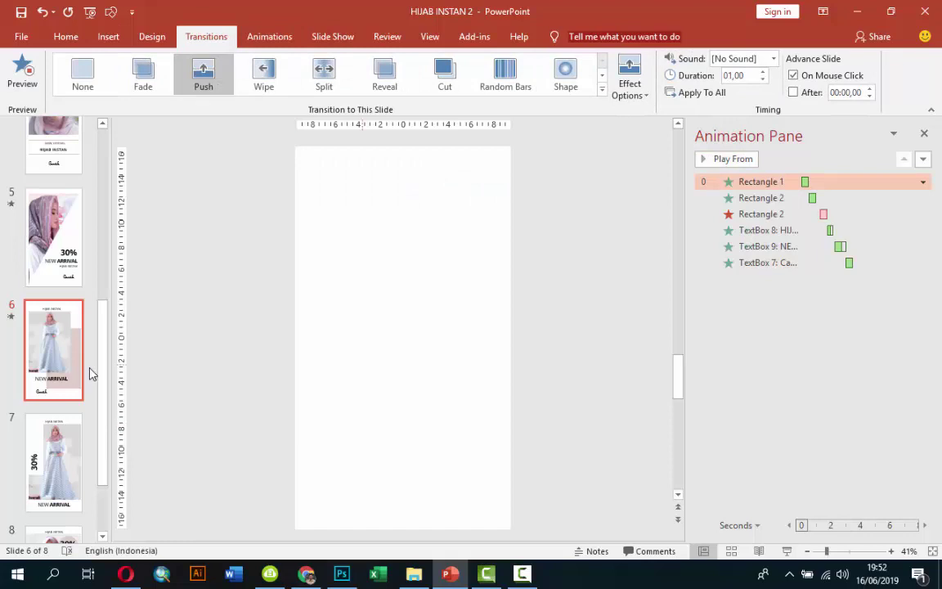
pyautogui.press('Down')
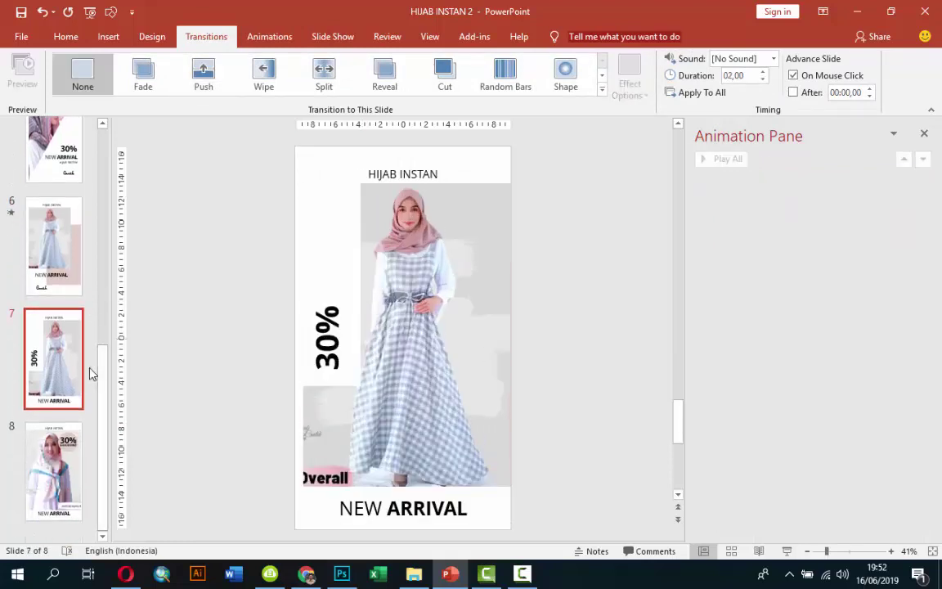
# Apply a Grow/Shrink emphasis to the large photo on slide 7.
pyautogui.press('Tab')
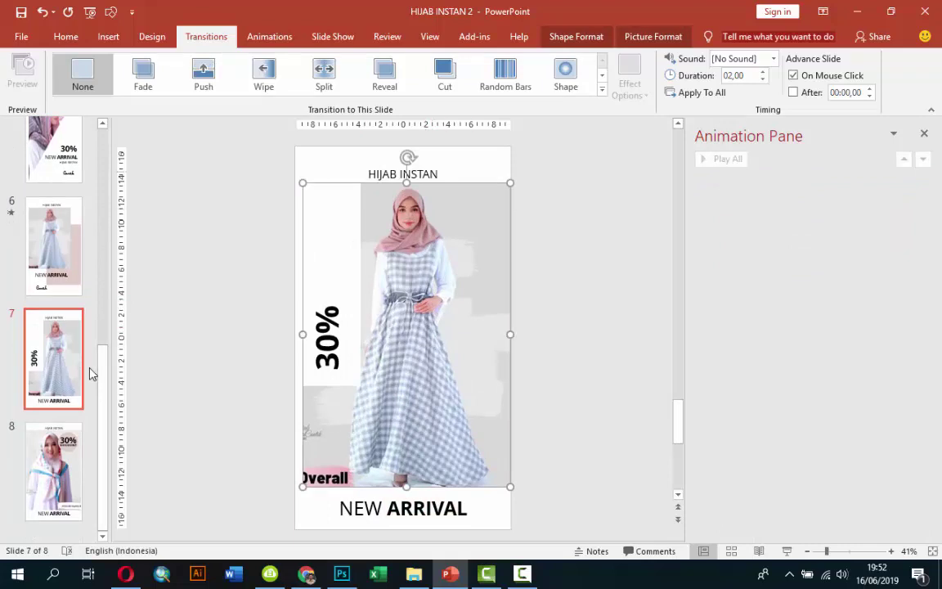
pyautogui.hotkey('alt', 'a')
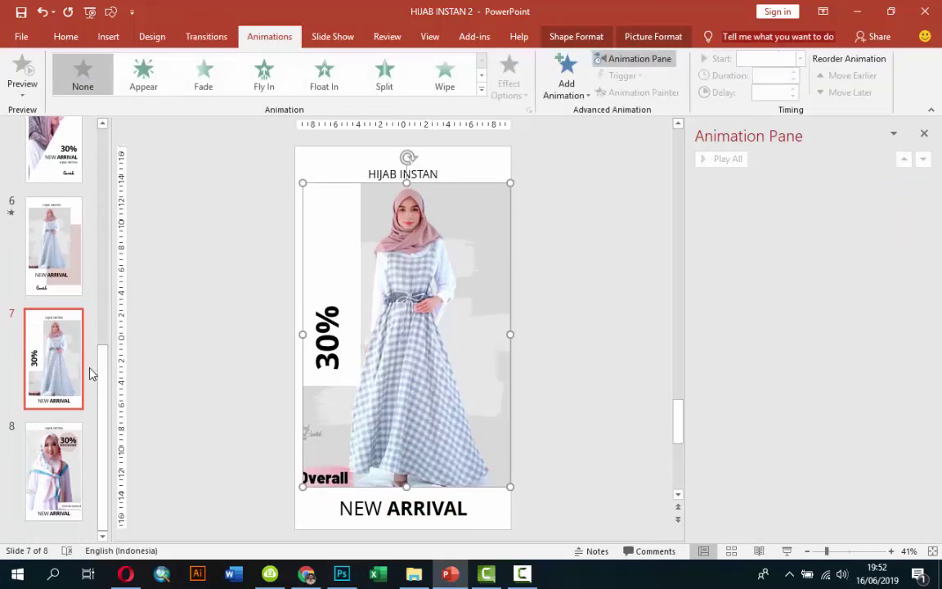
pyautogui.press('a')
pyautogui.press('a')
pyautogui.press('Right')
pyautogui.press('Down')
pyautogui.press('Right')
pyautogui.press('Right')
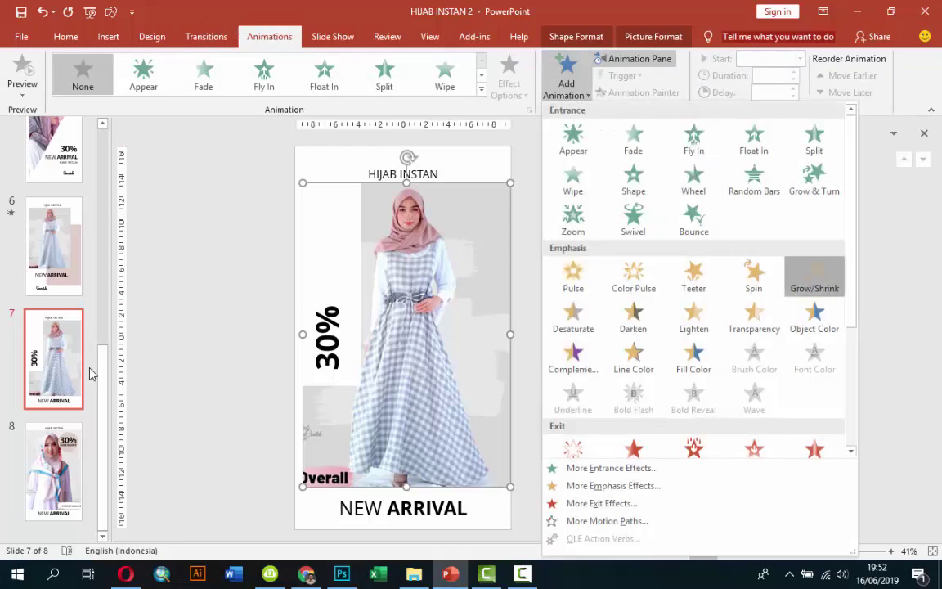
pyautogui.press('Return')
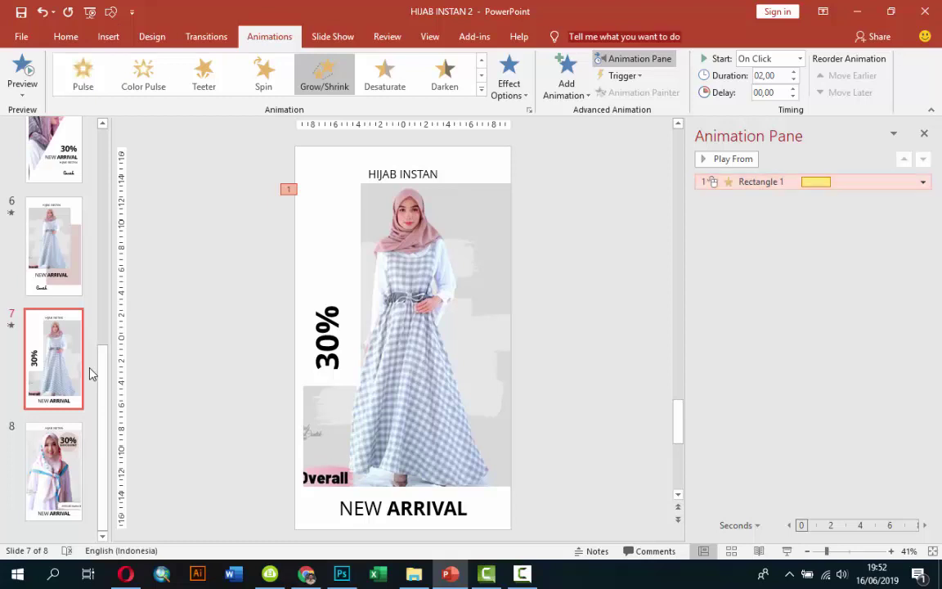
# Set Rectangle 1's Grow/Shrink to start With Previous, lasting 1.50 seconds.
pyautogui.press('Tab')
pyautogui.hotkey('alt', 'Down')
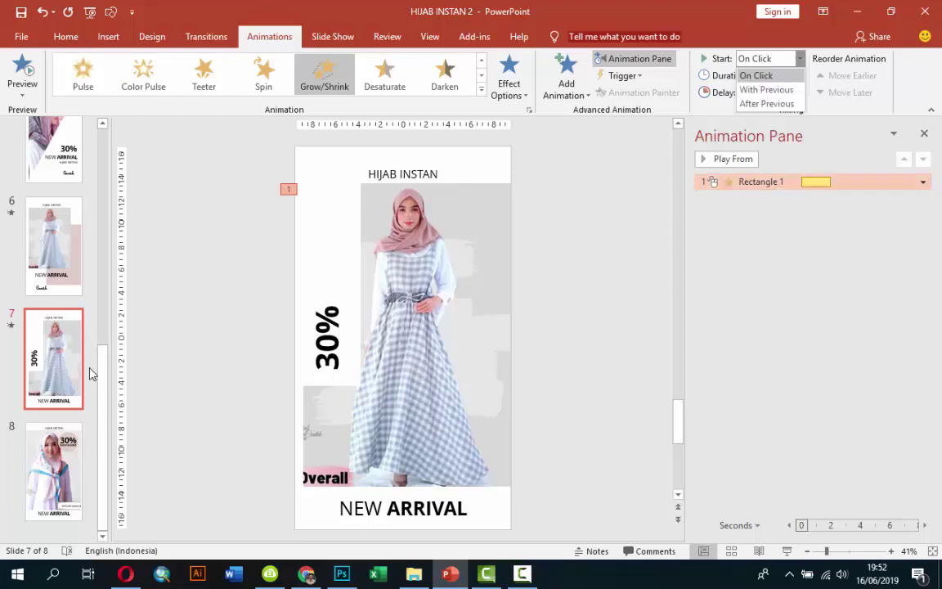
pyautogui.press('Down')
pyautogui.press('Return')
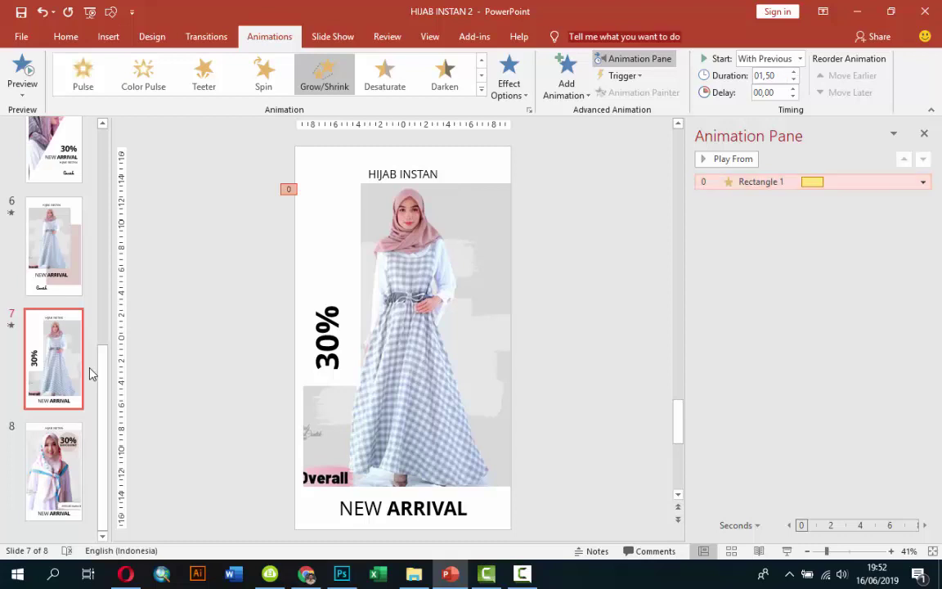
# Set the Grow/Shrink size to a custom 110%.
pyautogui.hotkey('alt', 'Down')
pyautogui.press('Down')
pyautogui.press('Down')
pyautogui.press('Down')
pyautogui.press('Escape')
pyautogui.press('Return')
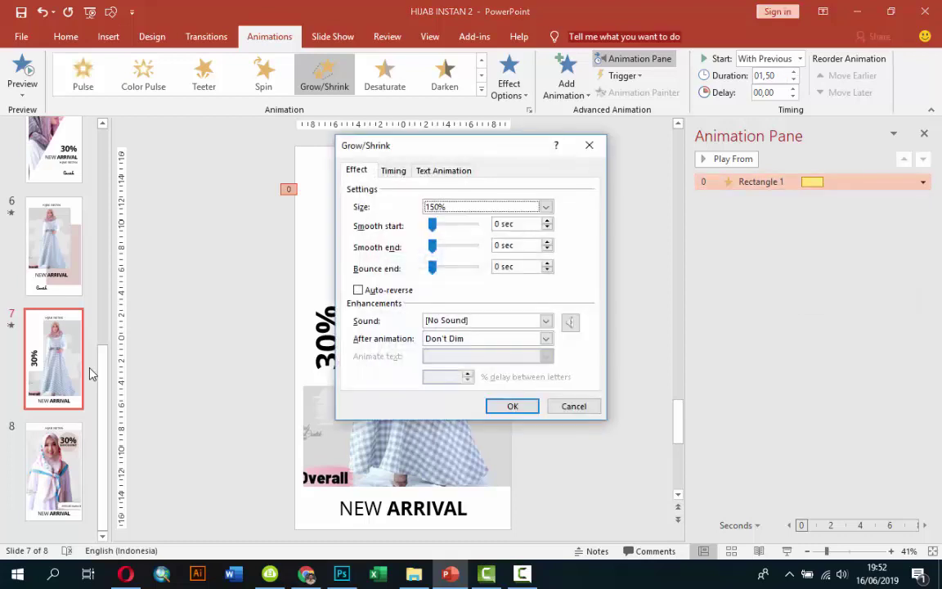
pyautogui.hotkey('alt', 'Down')
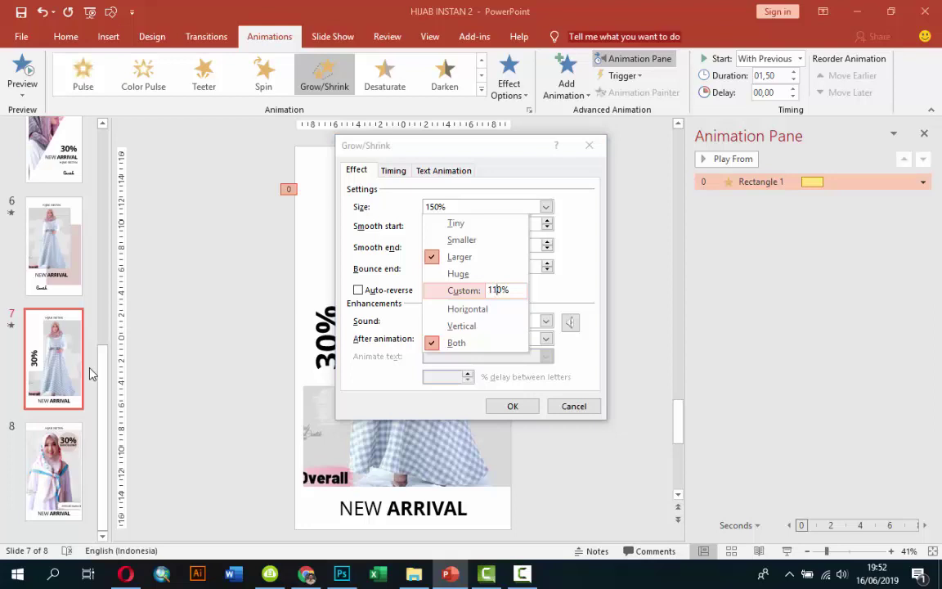
pyautogui.press('Tab')
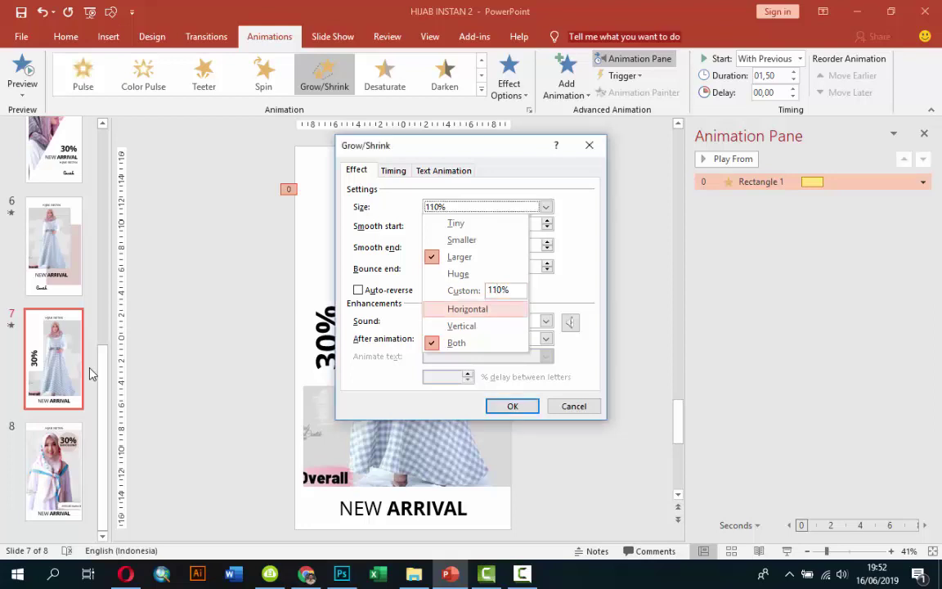
pyautogui.press('Return')
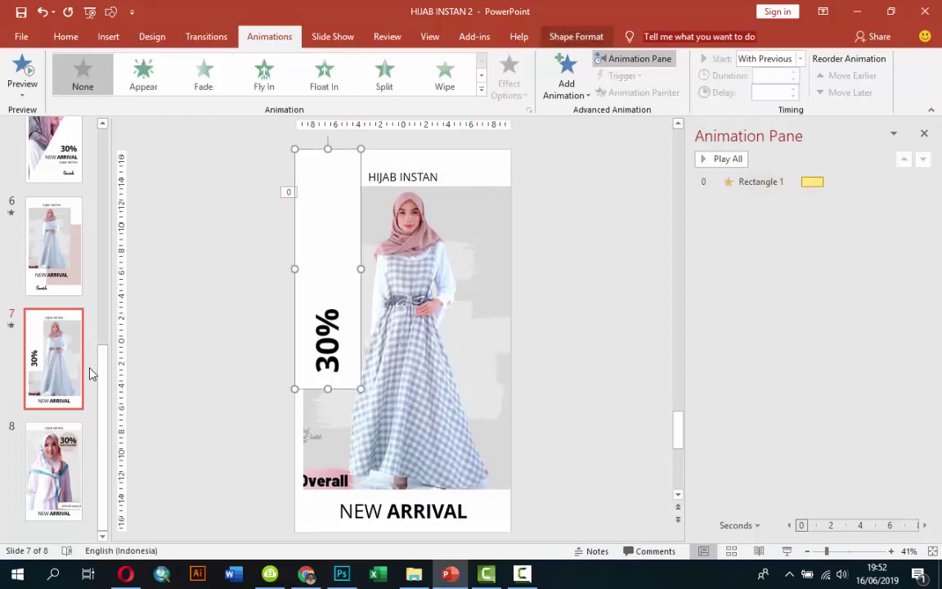
# Give Rectangle 3 a Fly In entrance from the top.
pyautogui.click(481, 89)
pyautogui.click(692, 151)
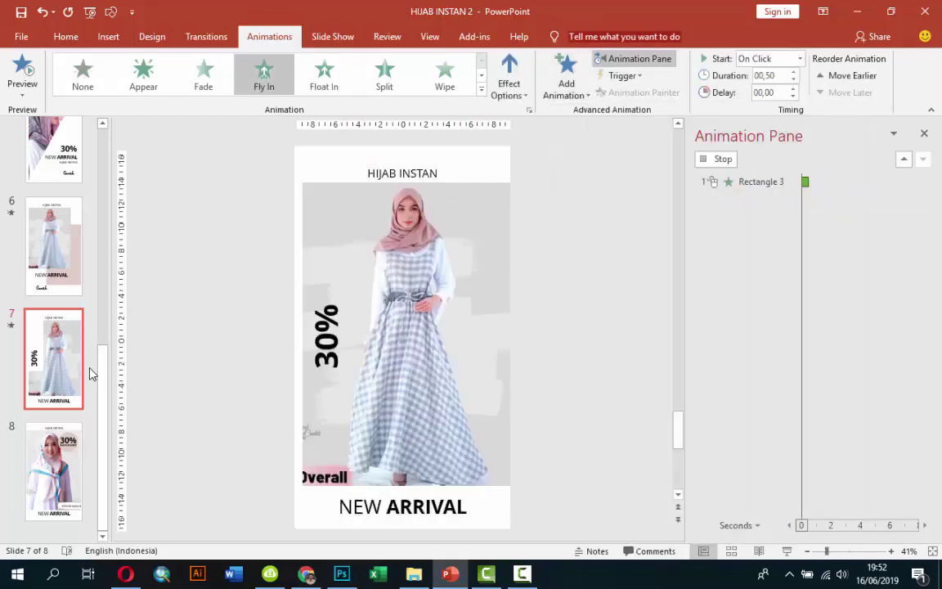
pyautogui.click(508, 88)
pyautogui.click(550, 268)
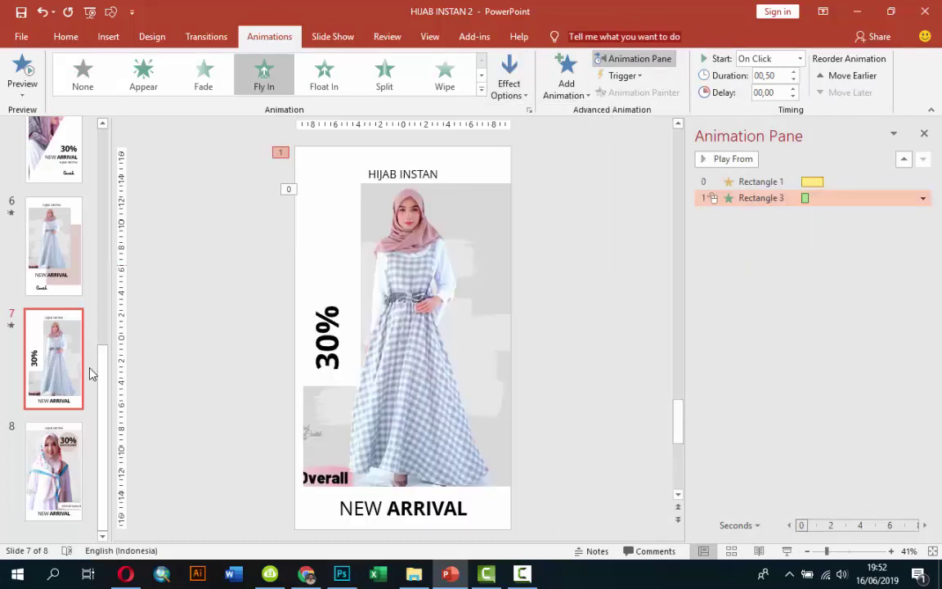
# Add a Fly In entrance from the top to the 30% text box.
pyautogui.click(327, 337)
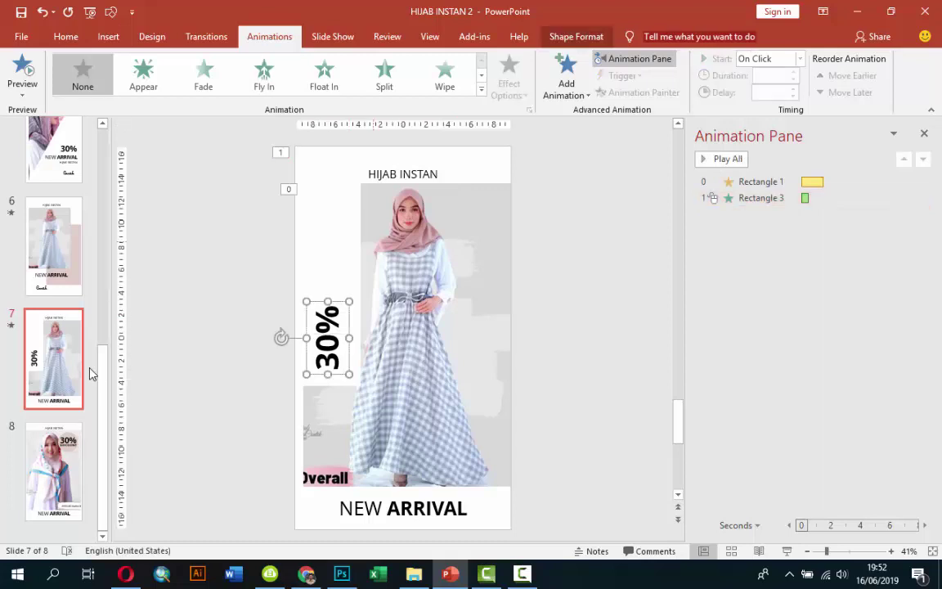
pyautogui.hotkey('alt', 'a')
pyautogui.press('a')
pyautogui.press('a')
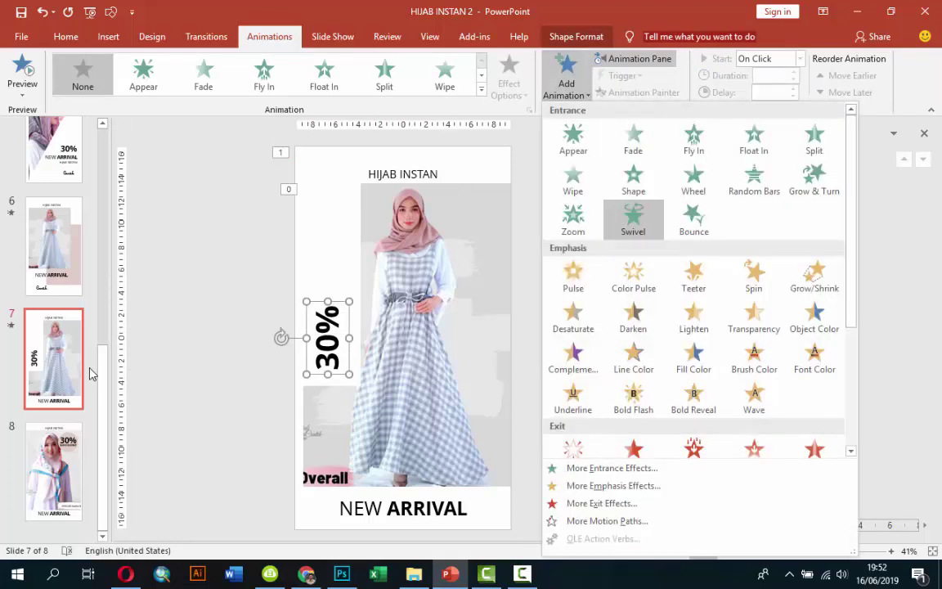
pyautogui.press('Return')
pyautogui.hotkey('alt', 'a')
pyautogui.press('e')
pyautogui.press('m')
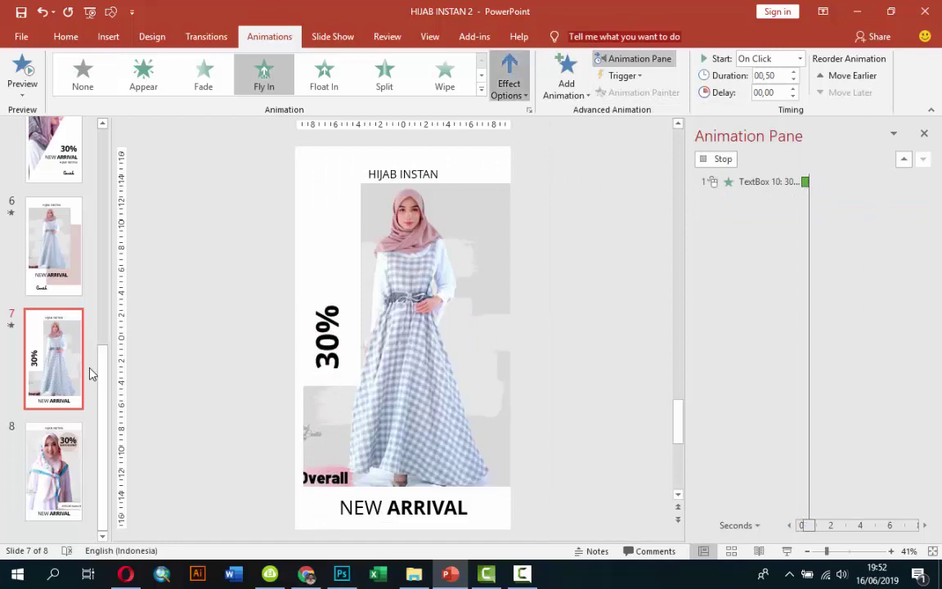
pyautogui.press('Down')
pyautogui.press('Return')
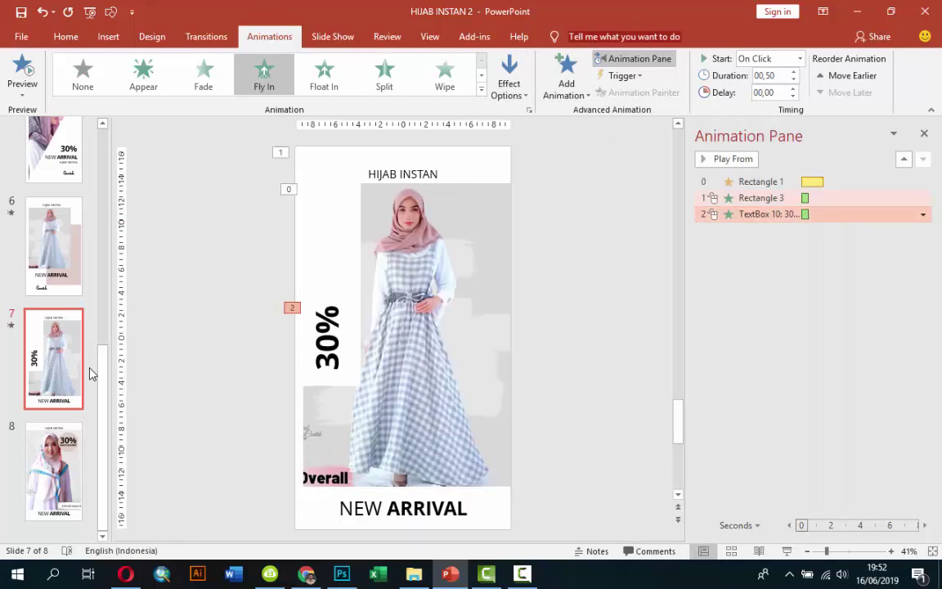
pyautogui.press('Up')
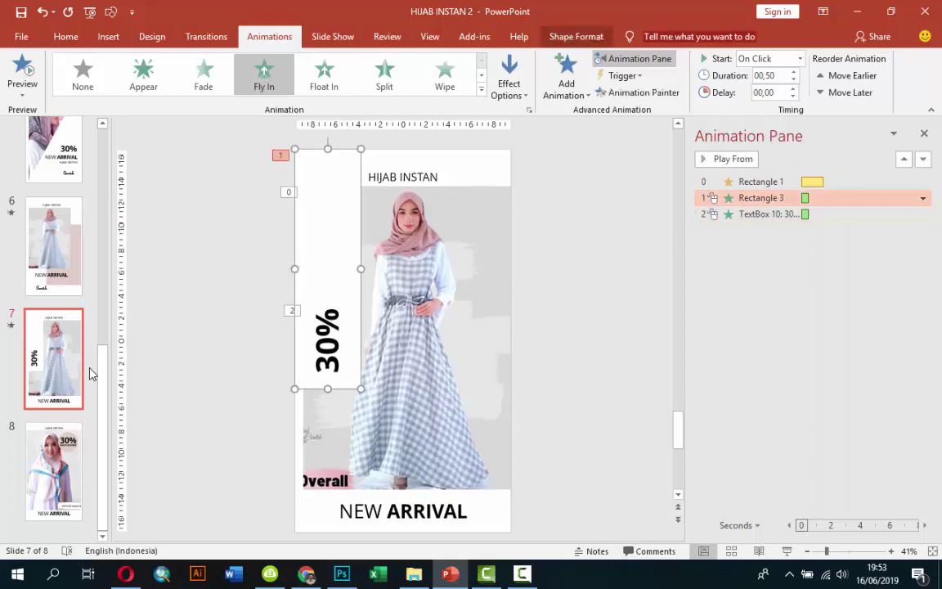
# Make Rectangle 3's fly-in start With Previous, lasting 0.25 s after a 0.5 s delay.
pyautogui.hotkey('alt', 'Down')
pyautogui.press('Down')
pyautogui.press('Return')
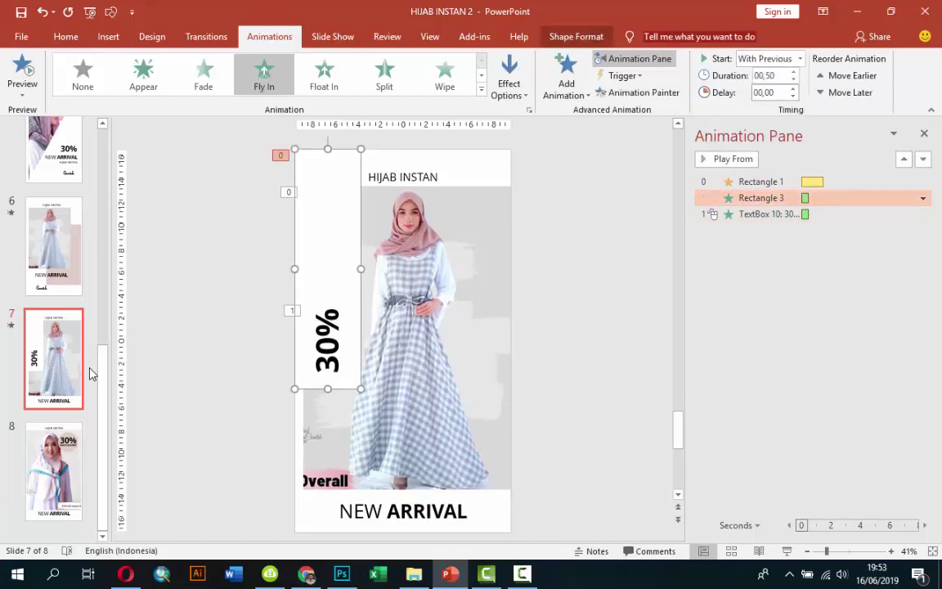
pyautogui.press('Tab')
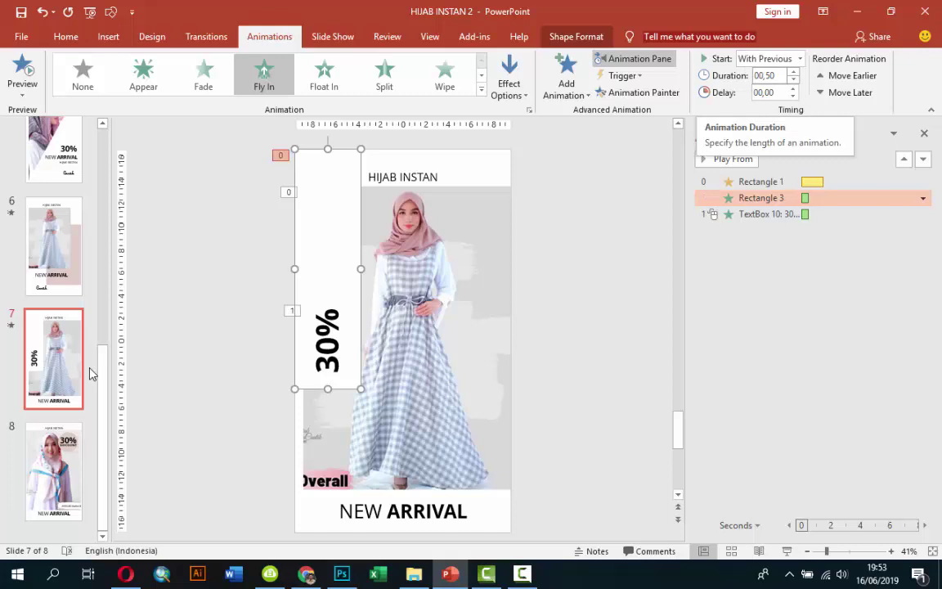
pyautogui.press('Down')
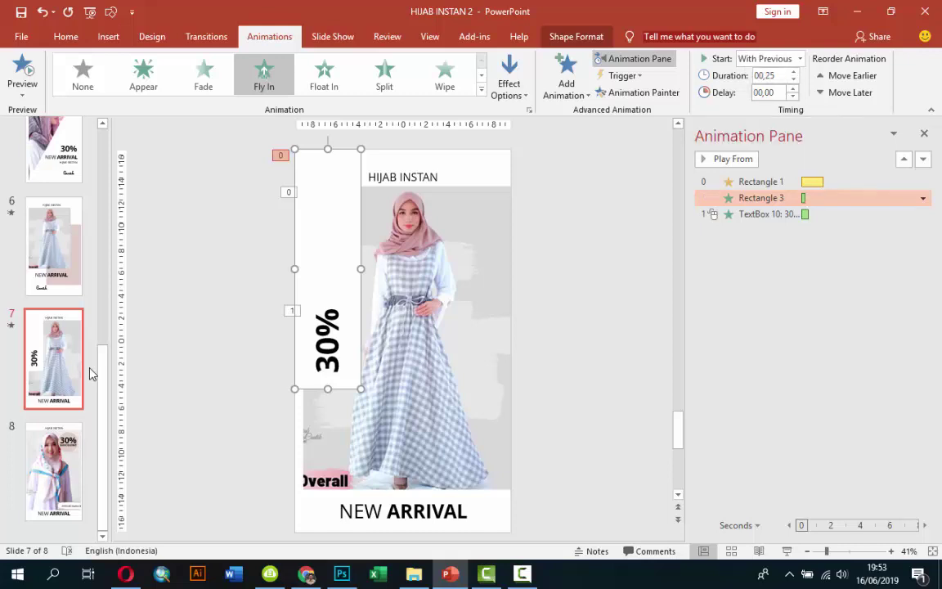
pyautogui.press('Up')
# Start the 30% text's fly-in With Previous with a 0.75 s delay.
pyautogui.press('Tab')
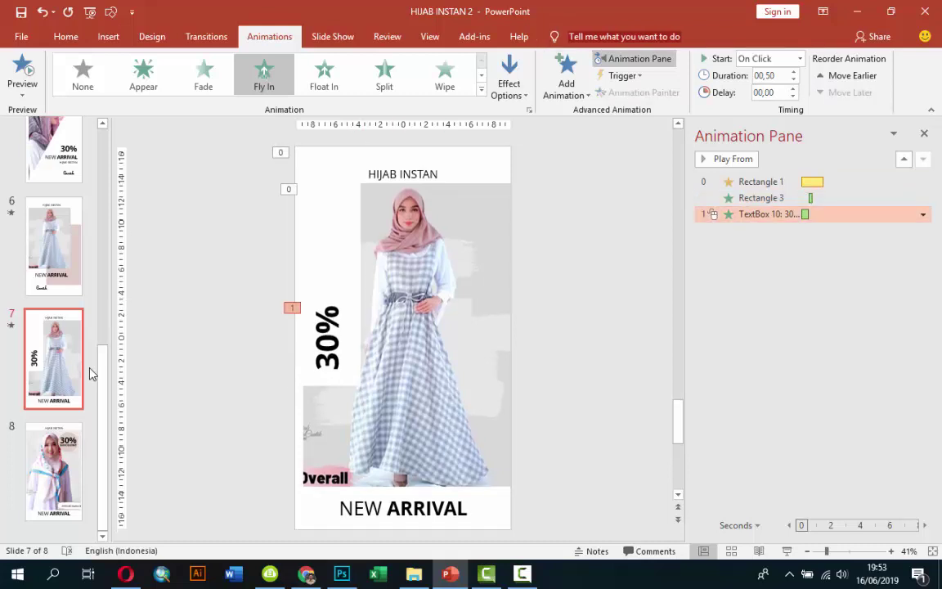
pyautogui.hotkey('alt', 'Down')
pyautogui.press('Down')
pyautogui.press('Return')
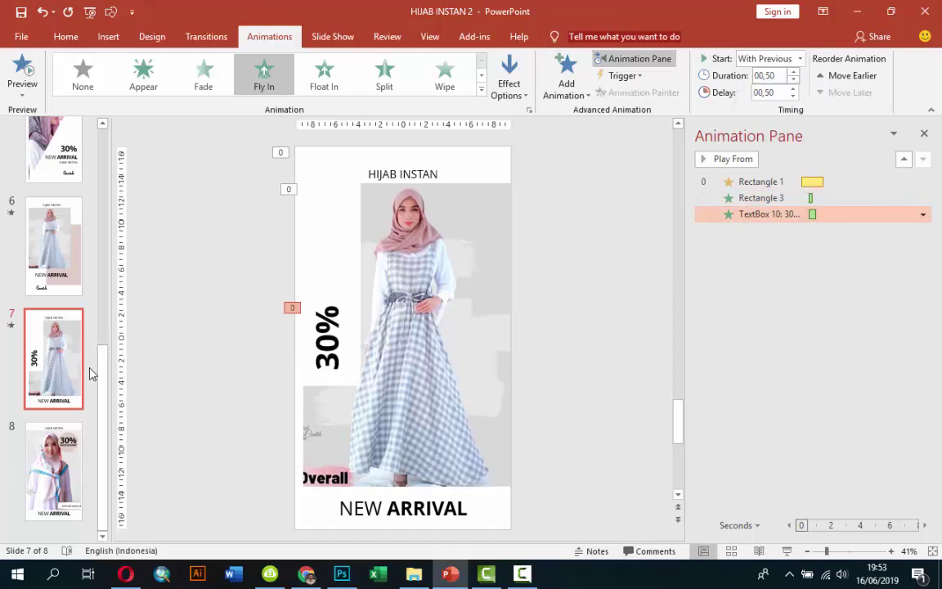
pyautogui.press('Tab')
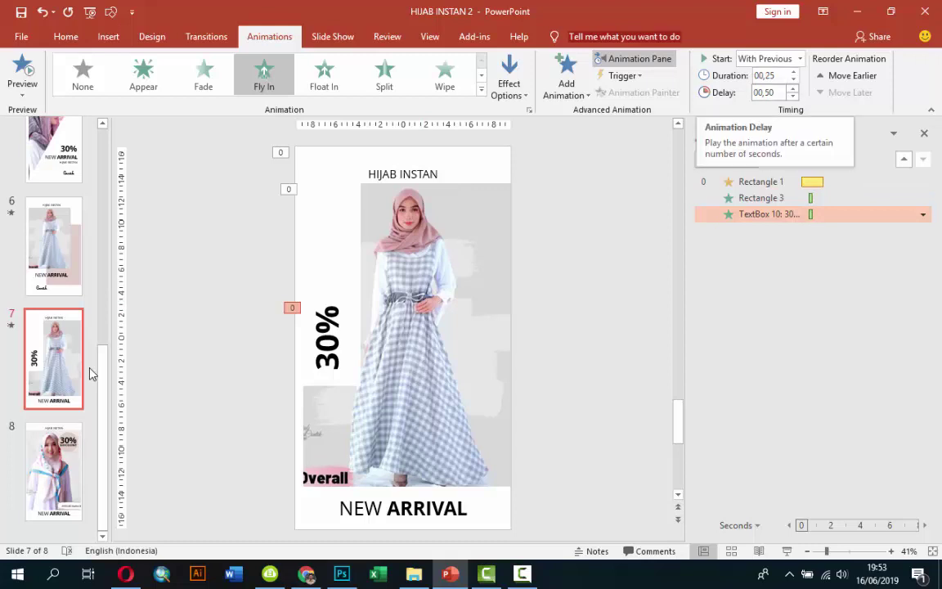
pyautogui.press('Up')
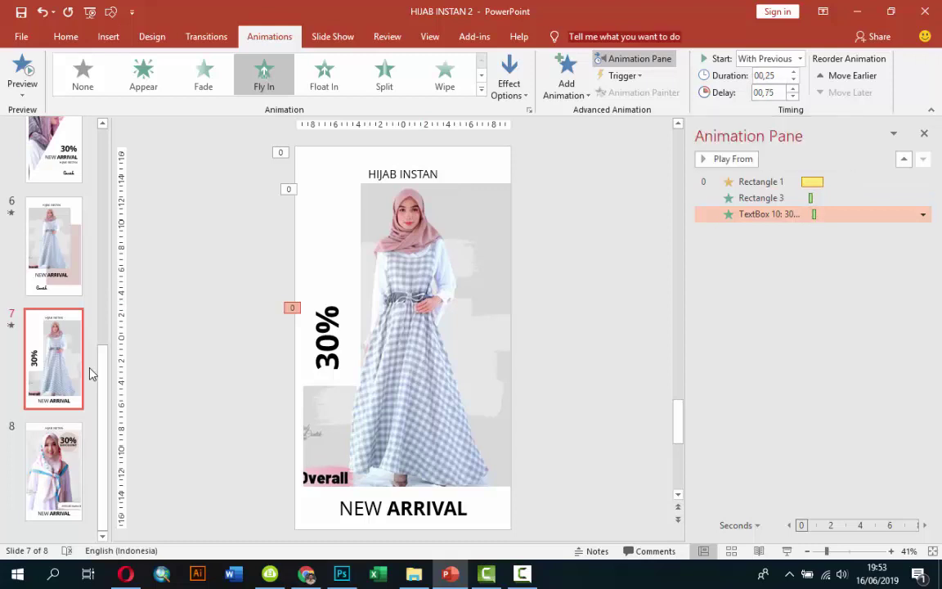
# Animate the 30% text by letter with 60% delay between letters.
pyautogui.hotkey('shift', 'F10')
pyautogui.press('Down')
pyautogui.press('Down')
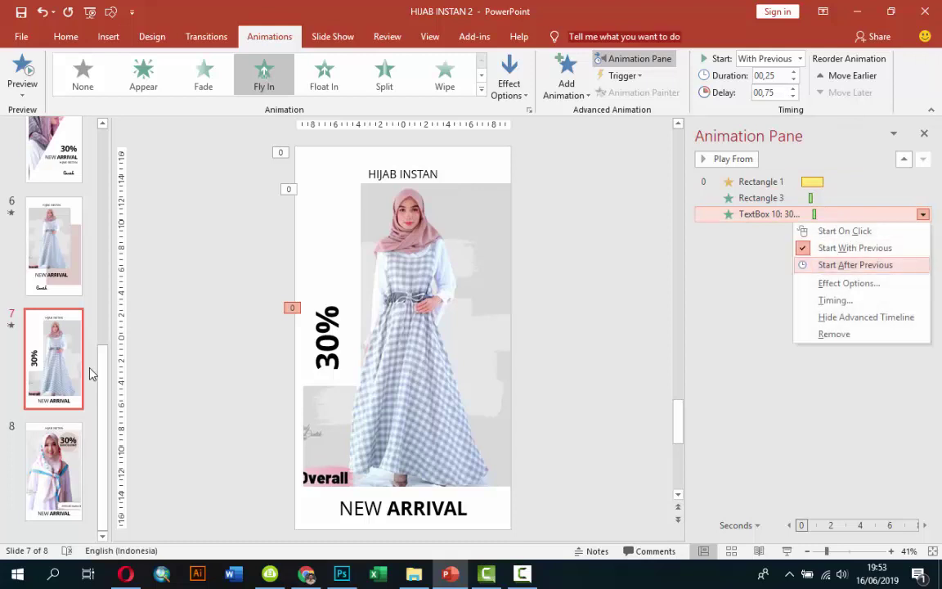
pyautogui.press('Down')
pyautogui.press('Return')
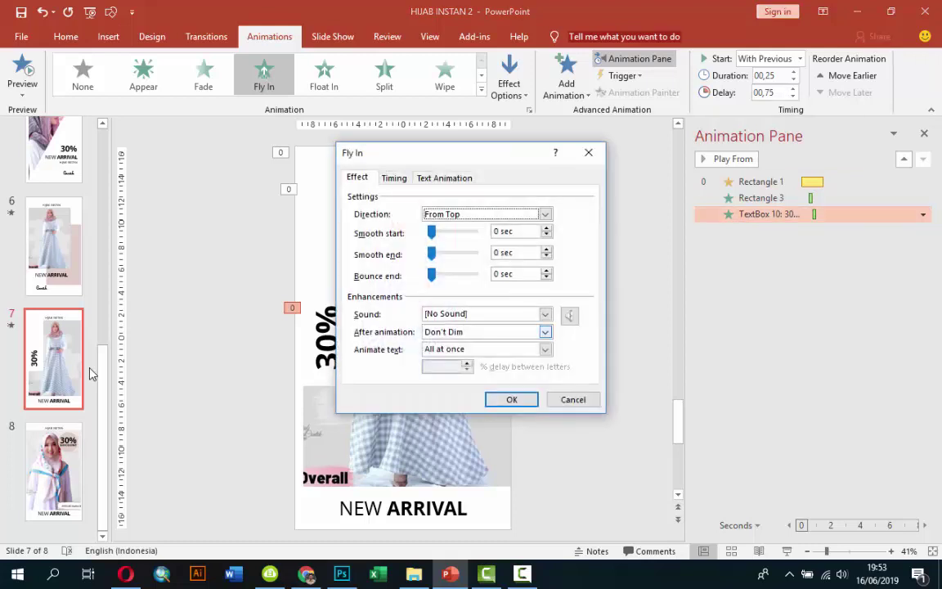
pyautogui.press('Tab')
pyautogui.hotkey('alt', 'Down')
pyautogui.press('Down')
pyautogui.press('Down')
pyautogui.press('Return')
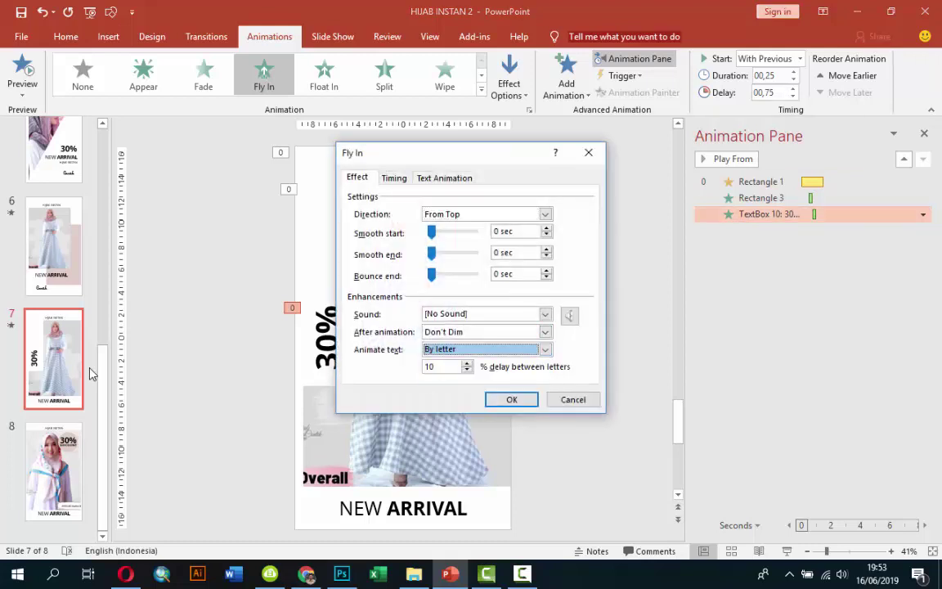
pyautogui.press('Tab')
pyautogui.write('6')
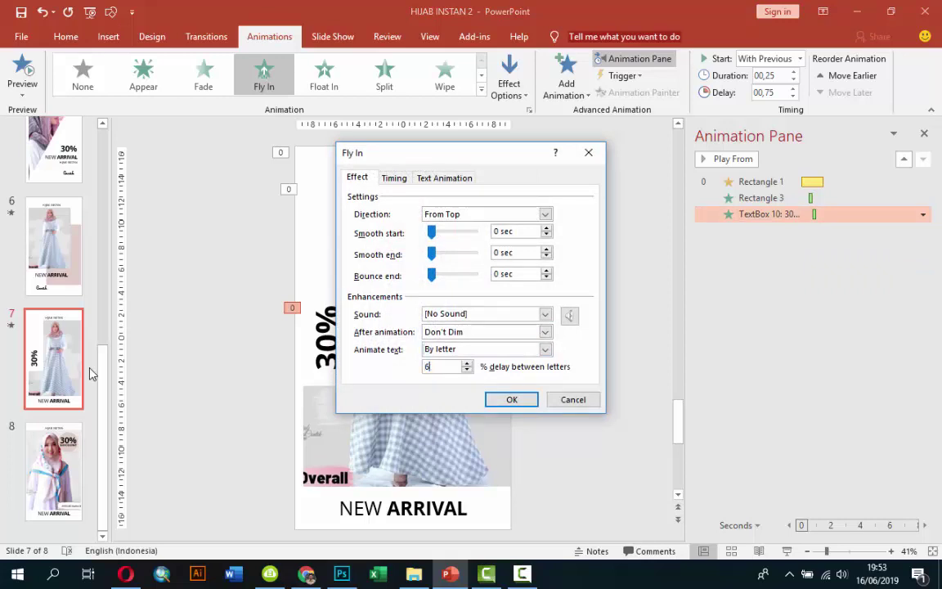
pyautogui.write('0')
pyautogui.press('Return')
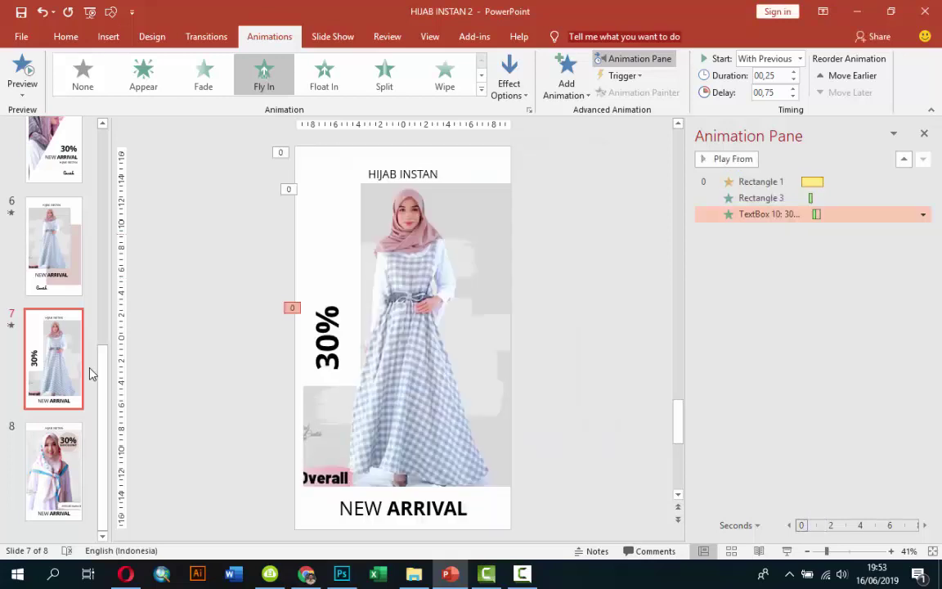
pyautogui.press('Tab')
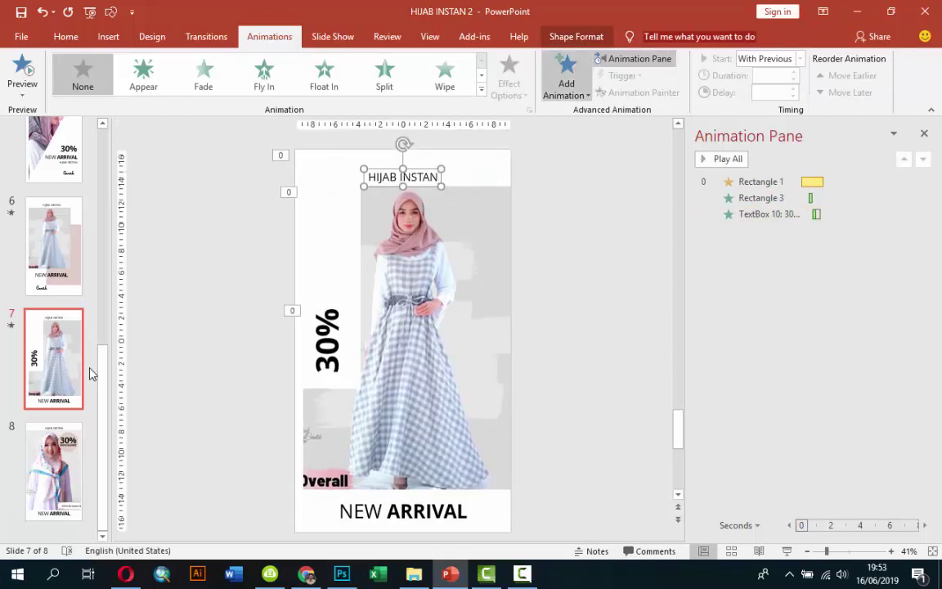
# Give the HIJAB INSTAN heading a Compress entrance effect.
pyautogui.hotkey('alt', 'a')
pyautogui.press('a')
pyautogui.press('Down')
pyautogui.press('Down')
pyautogui.press('Down')
pyautogui.press('Down')
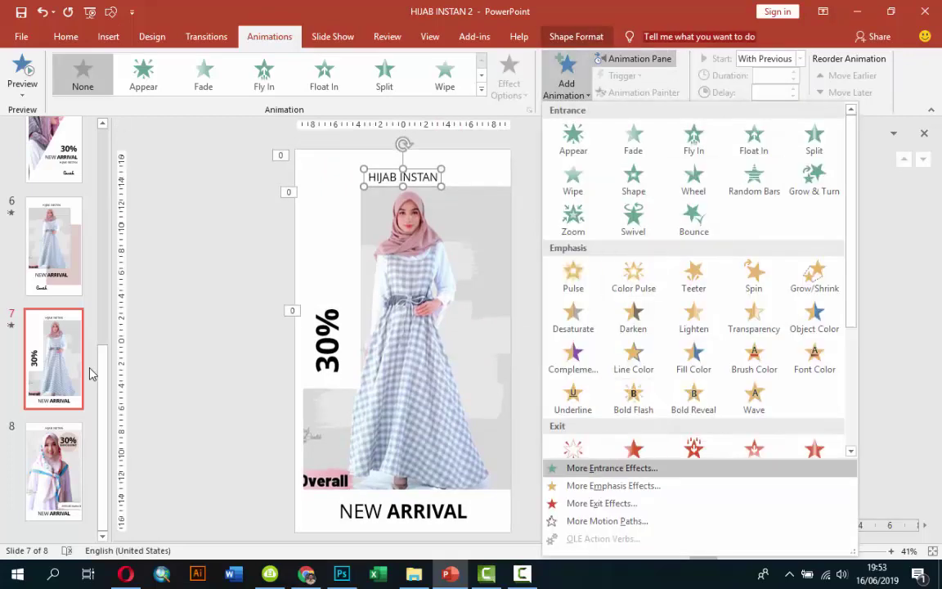
pyautogui.press('Return')
pyautogui.press('Down')
pyautogui.press('Down')
pyautogui.press('Down')
pyautogui.press('Right')
pyautogui.press('Down')
pyautogui.press('Left')
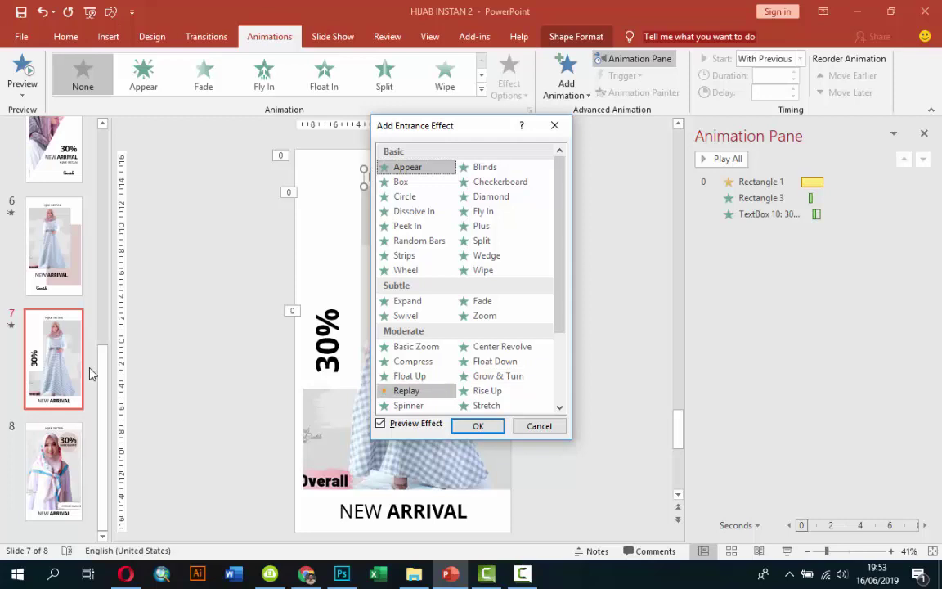
pyautogui.press('Up')
pyautogui.press('Up')
pyautogui.press('Down')
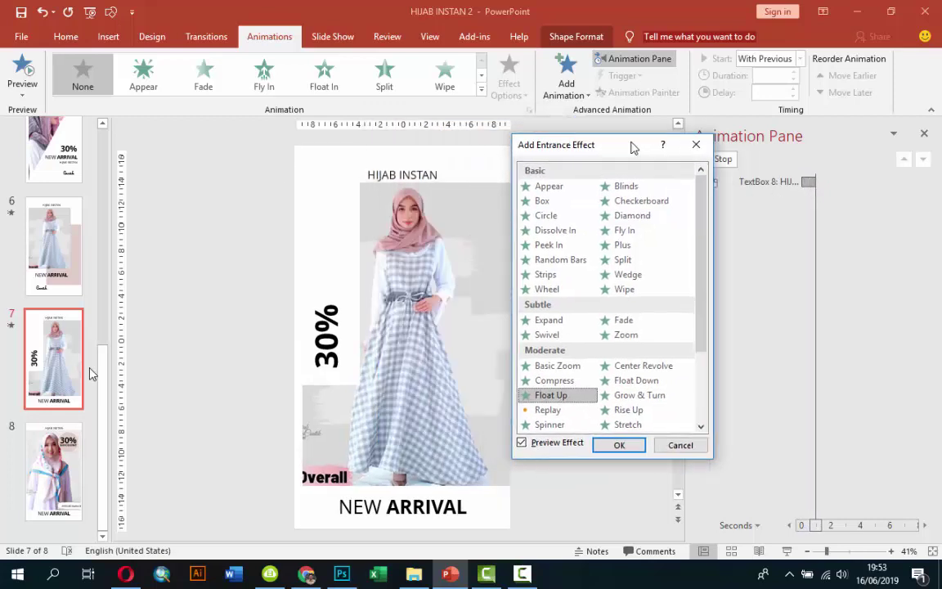
pyautogui.press('Down')
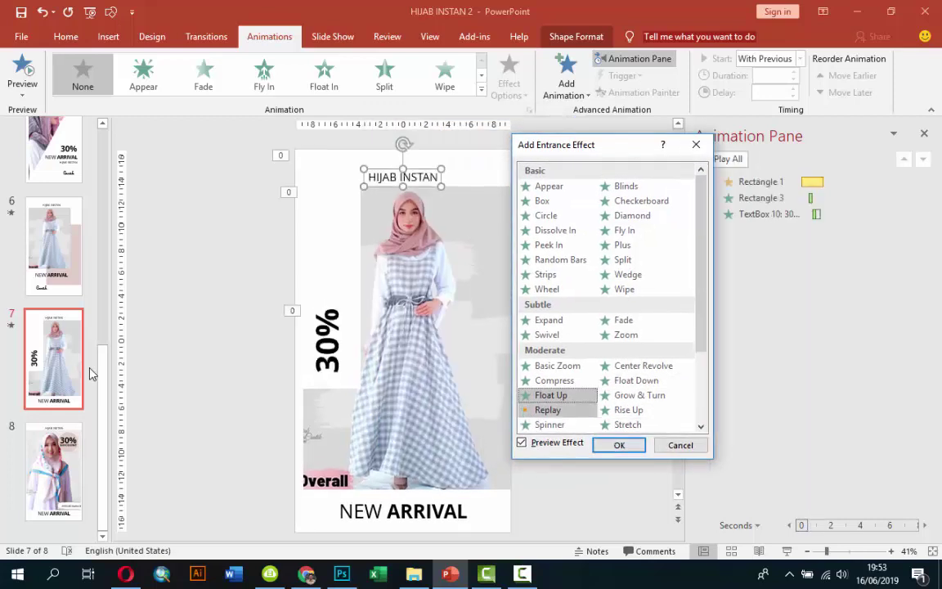
pyautogui.press('Up')
pyautogui.press('Up')
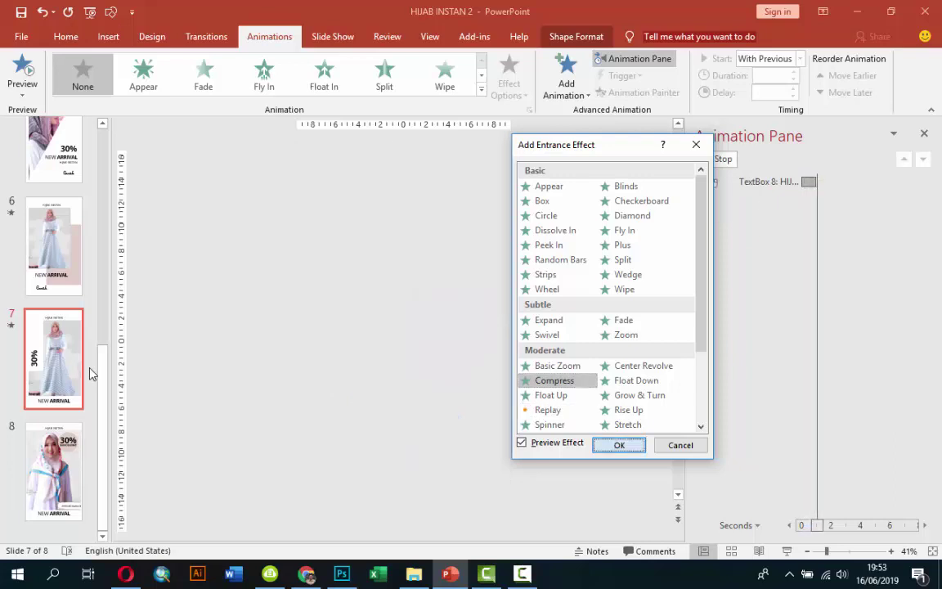
pyautogui.press('Return')
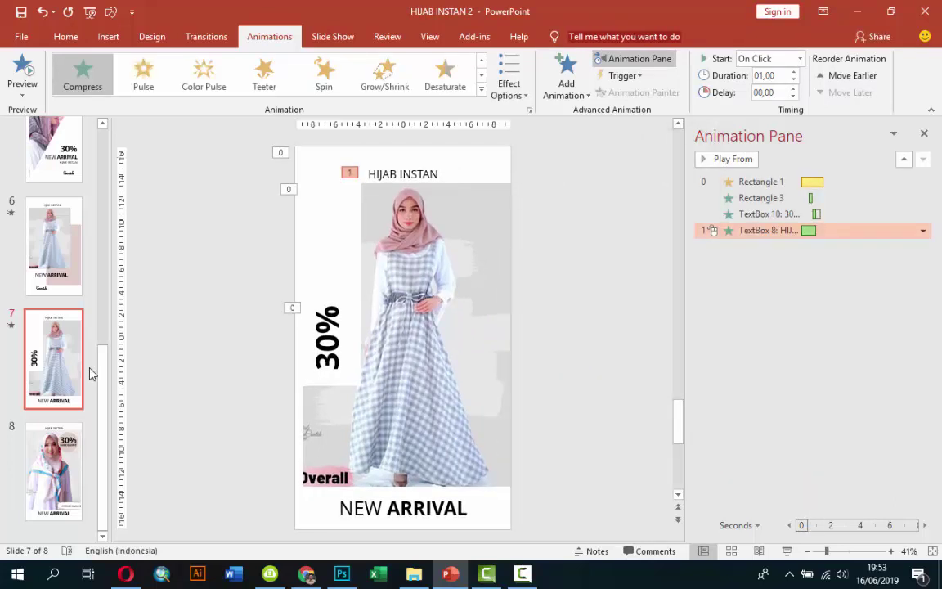
# Start the heading's Compress With Previous, lasting 0.50 s after a 1.25 s delay.
pyautogui.hotkey('alt', 'Down')
pyautogui.press('Down')
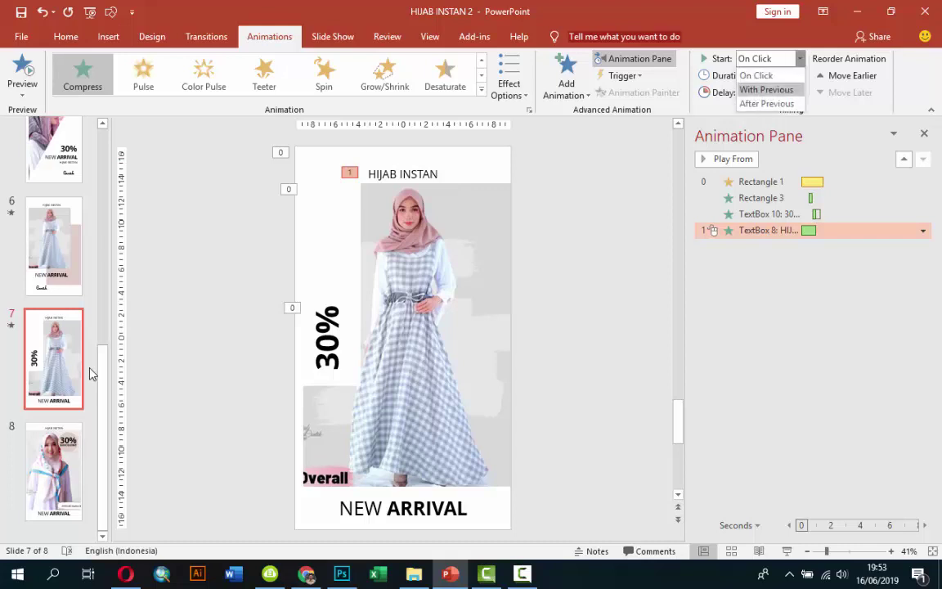
pyautogui.press('Return')
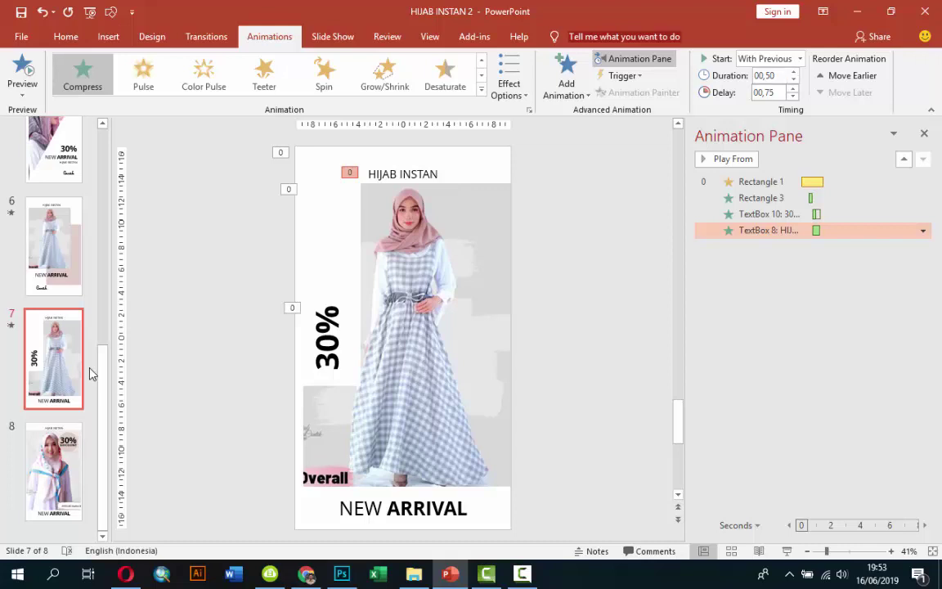
pyautogui.press('Up')
pyautogui.press('Up')
pyautogui.click(426, 508)
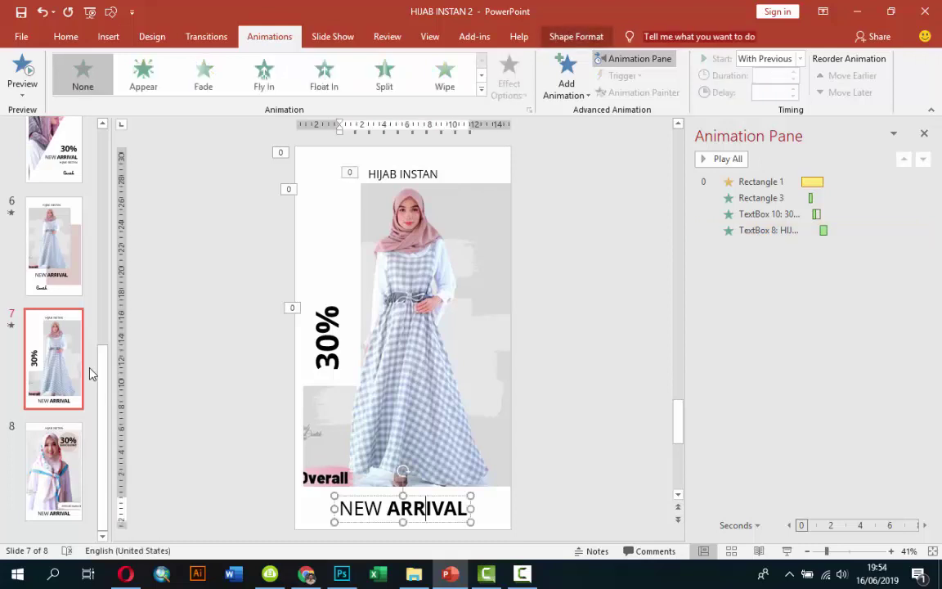
# Apply a Peek In entrance to the NEW ARRIVAL text.
pyautogui.press('Escape')
pyautogui.hotkey('alt', 'a')
pyautogui.press('a')
pyautogui.press('a')
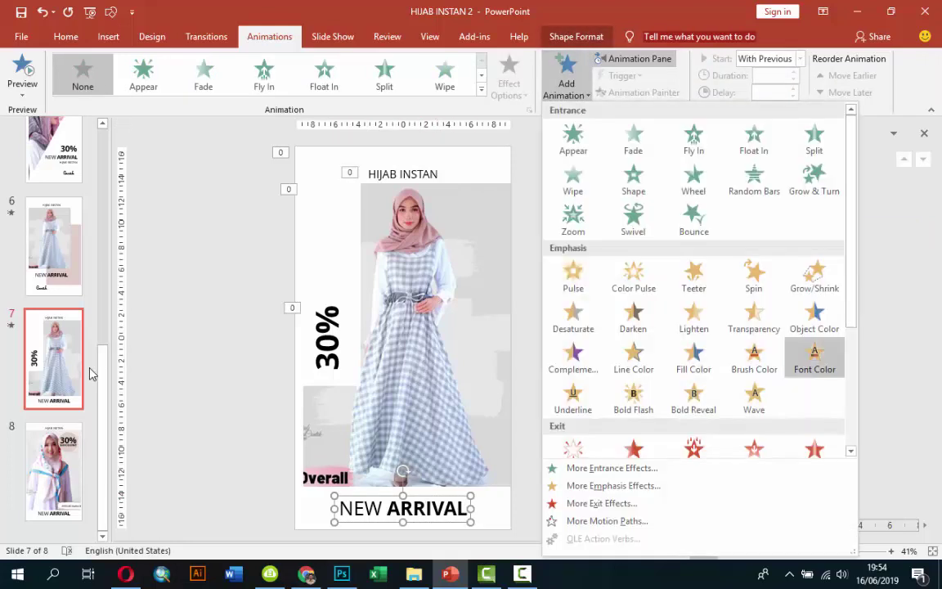
pyautogui.press('Down')
pyautogui.press('Escape')
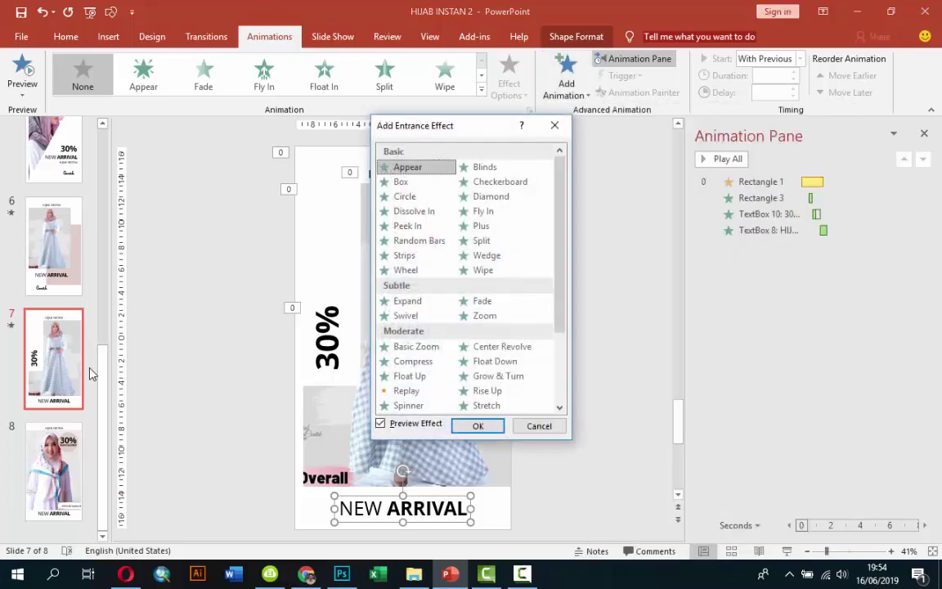
pyautogui.press('Right')
pyautogui.press('Down')
pyautogui.press('Down')
pyautogui.press('Down')
pyautogui.press('Up')
pyautogui.press('Up')
pyautogui.press('Up')
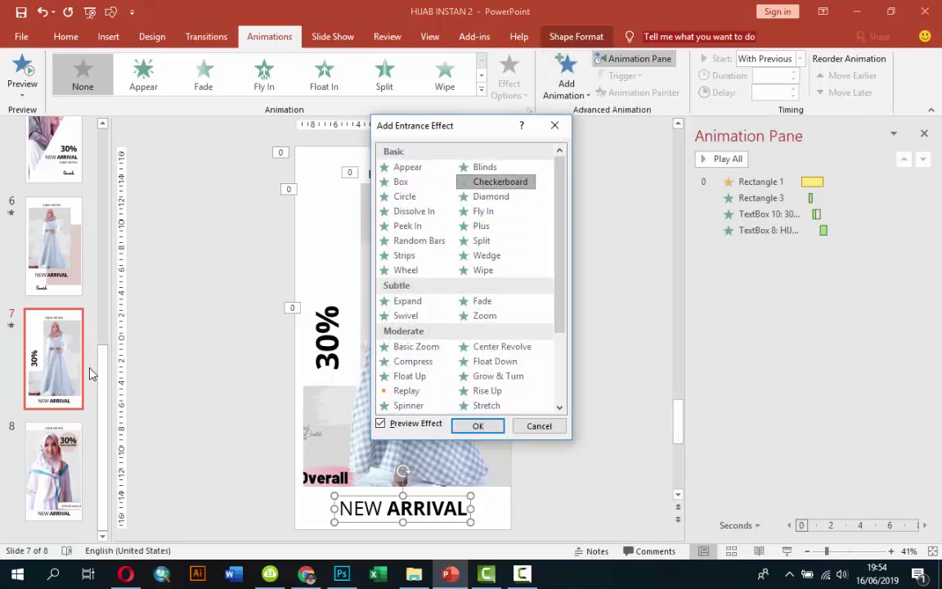
pyautogui.press('Down')
pyautogui.press('Down')
pyautogui.press('Down')
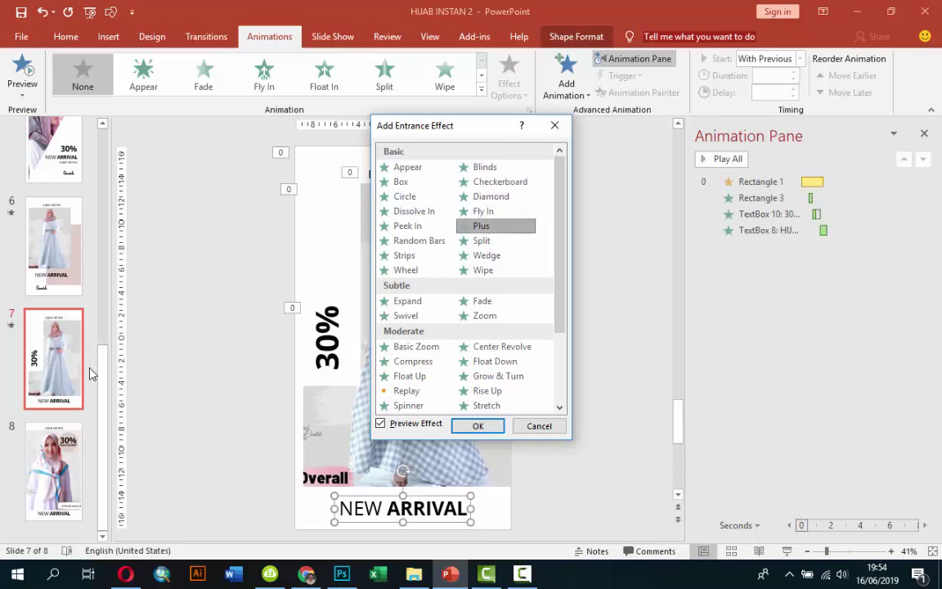
pyautogui.press('Left')
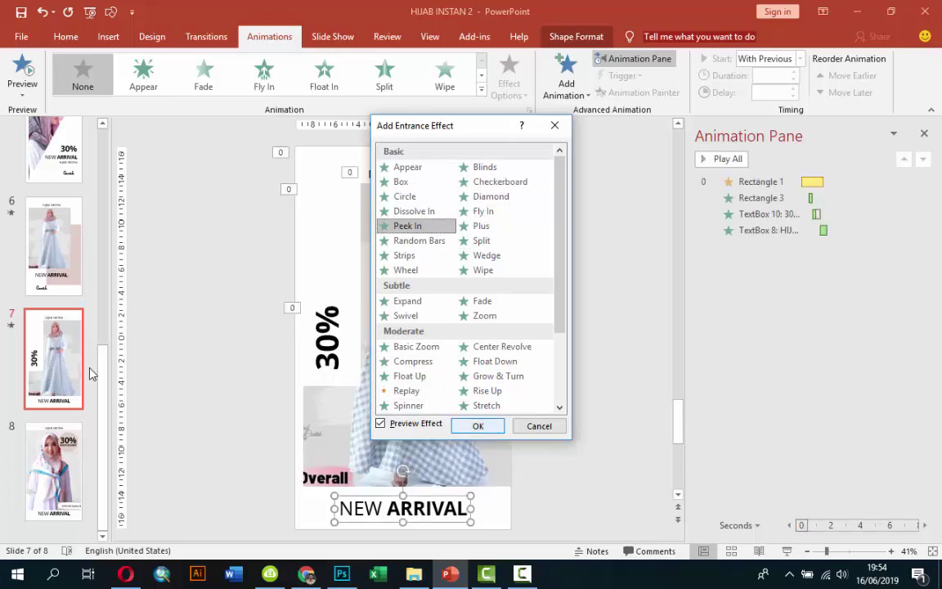
pyautogui.press('Return')
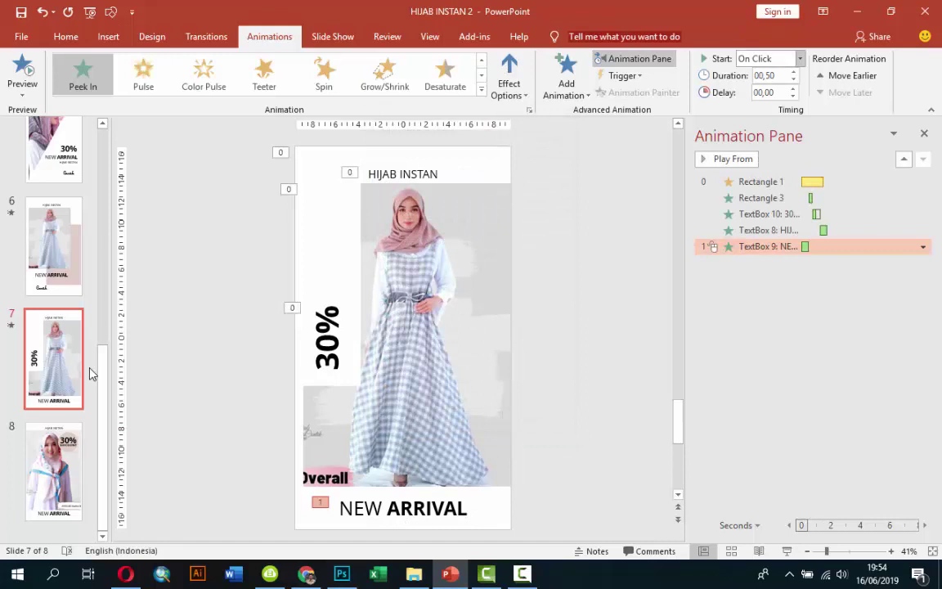
# Start NEW ARRIVAL's Peek In With Previous after a 1.75-second delay.
pyautogui.hotkey('alt', 'Down')
pyautogui.press('Down')
pyautogui.press('Return')
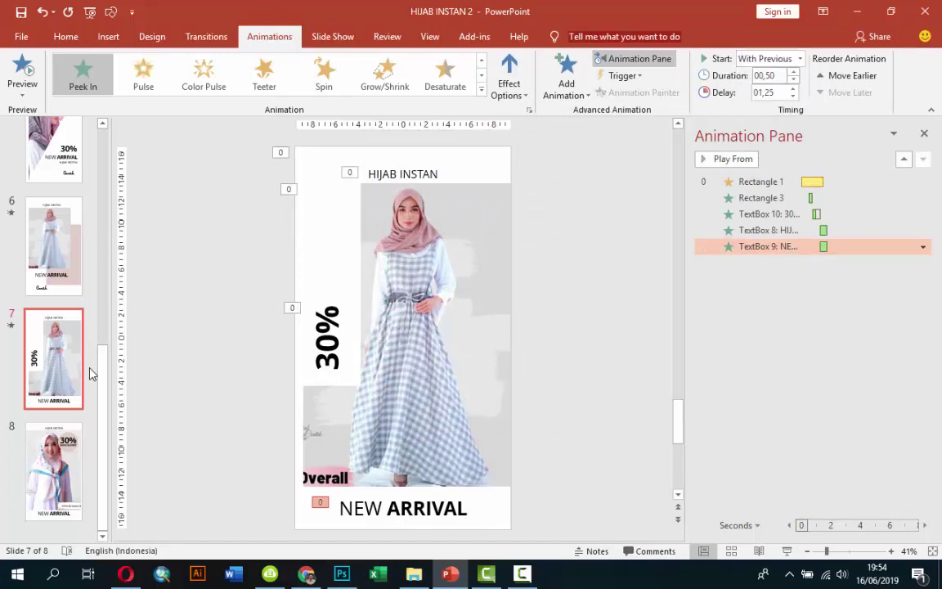
pyautogui.press('Up')
pyautogui.press('Up')
pyautogui.hotkey('shift', 'F10')
# Set NEW ARRIVAL's Peek In to animate by word with 60% delay between words.
pyautogui.press('Down')
pyautogui.press('Down')
pyautogui.press('Down')
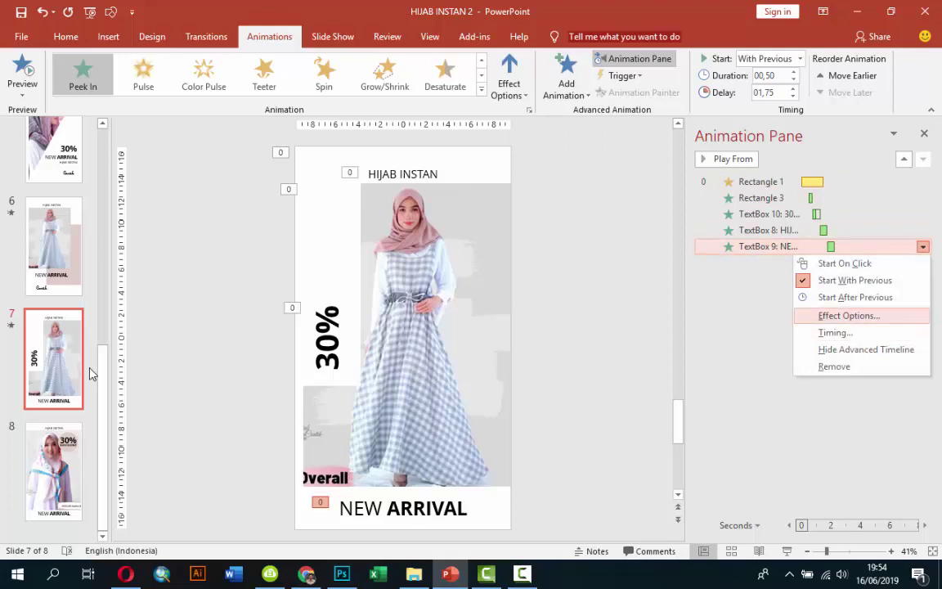
pyautogui.press('Return')
pyautogui.hotkey('alt', 'x')
pyautogui.hotkey('alt', 'Down')
pyautogui.press('Down')
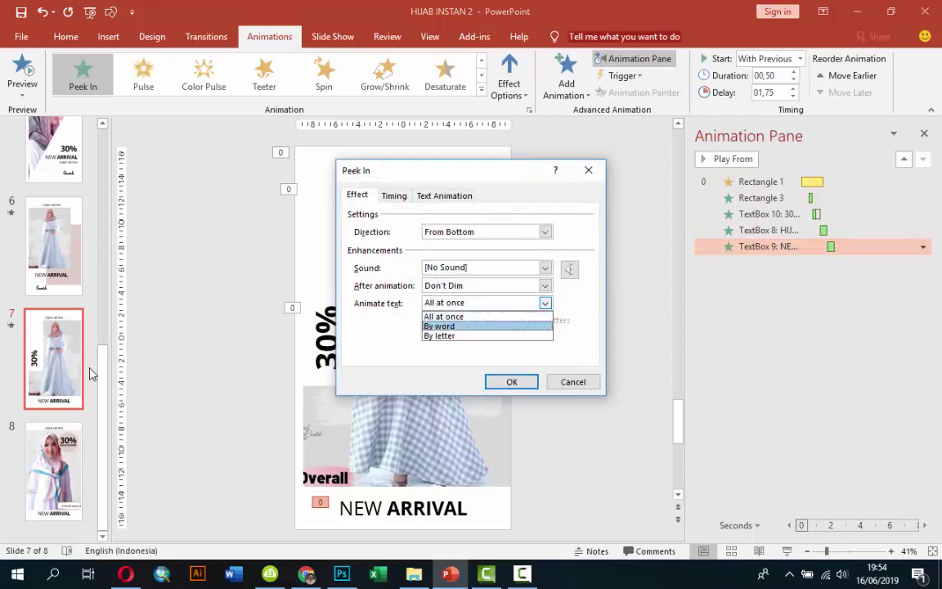
pyautogui.press('Return')
pyautogui.press('Tab')
pyautogui.write('60')
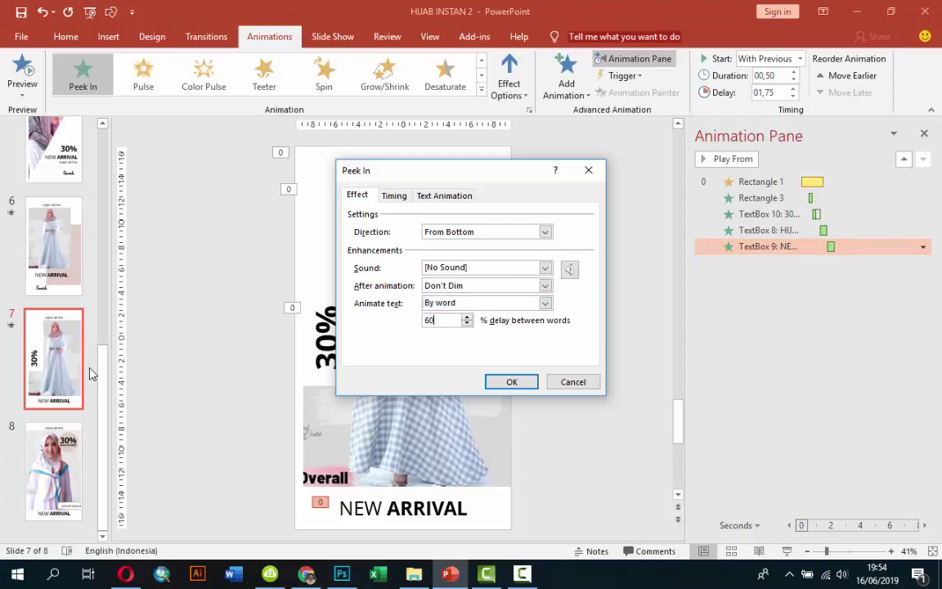
pyautogui.press('Return')
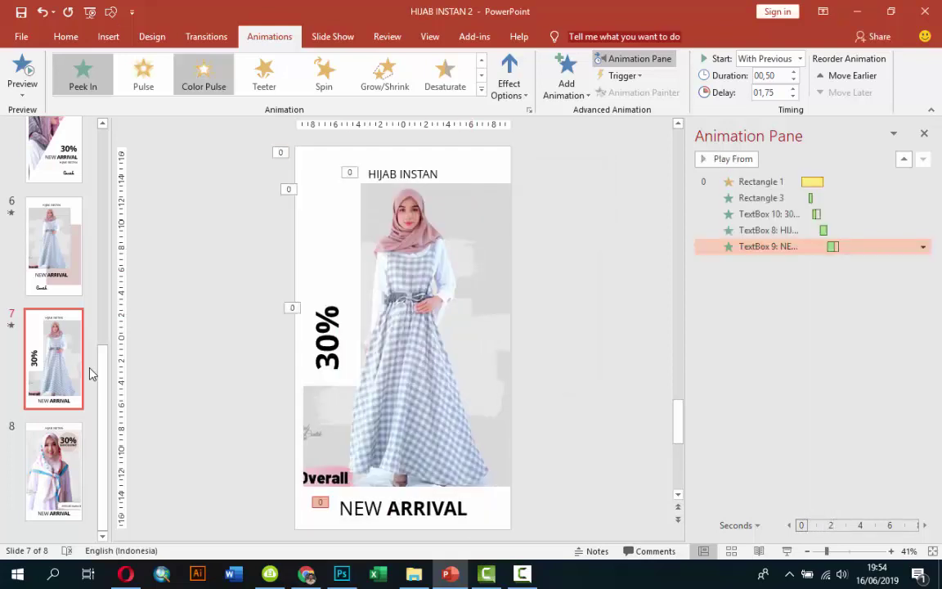
pyautogui.hotkey('alt', 'k')
# Apply the Push transition to slide 7, then select slide 8's main photo.
pyautogui.press('Return')
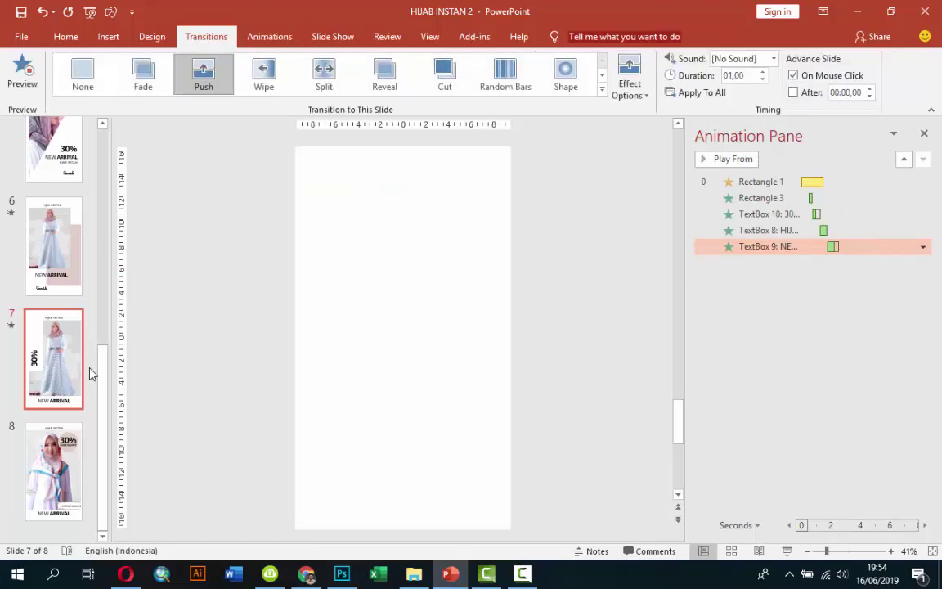
pyautogui.press('Down')
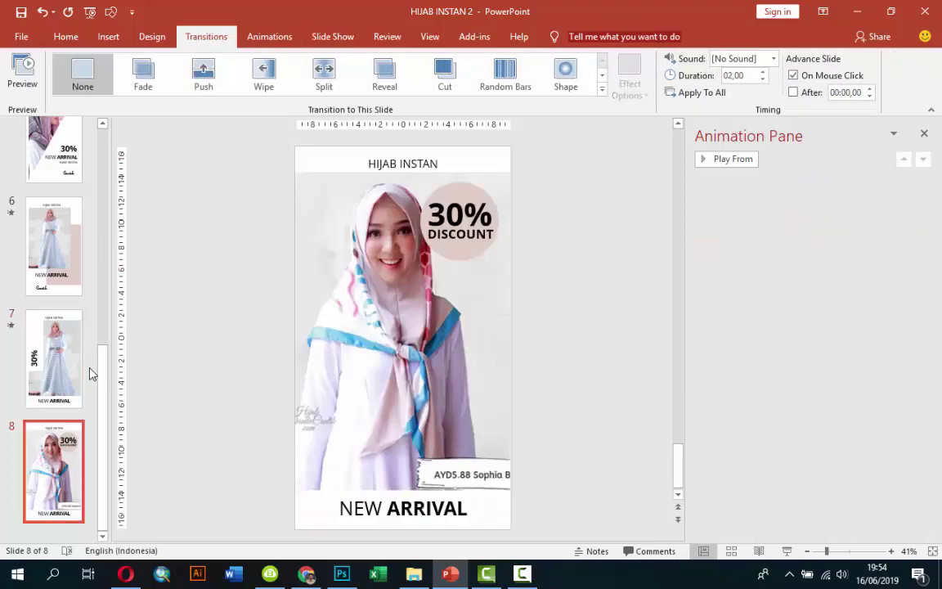
pyautogui.press('Tab')
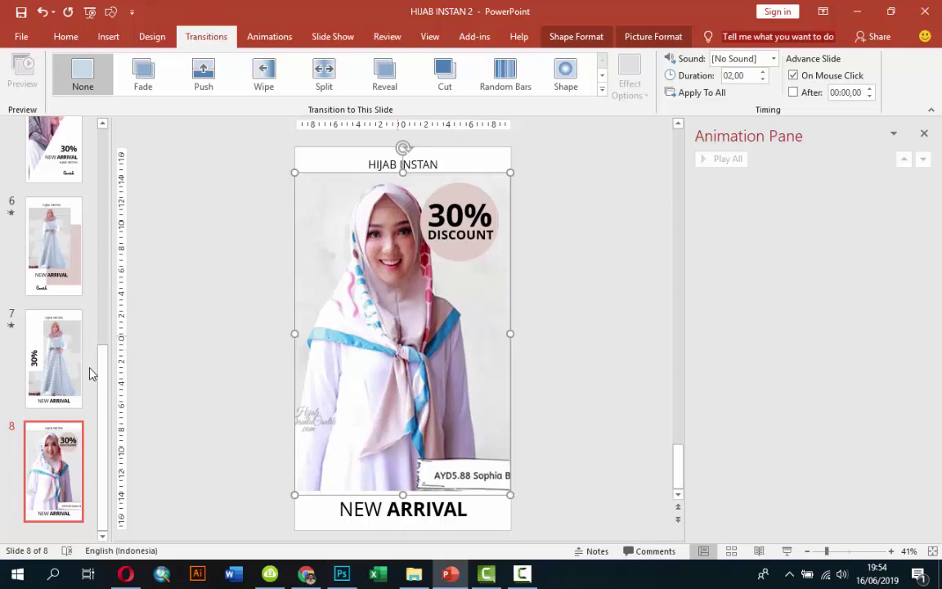
pyautogui.hotkey('shift', 'F10')
pyautogui.press('Up')
pyautogui.press('Up')
pyautogui.press('Escape')
# Give slide 8's photo a Grow/Shrink emphasis starting With Previous.
pyautogui.hotkey('alt', 'a')
pyautogui.press('a')
pyautogui.press('a')
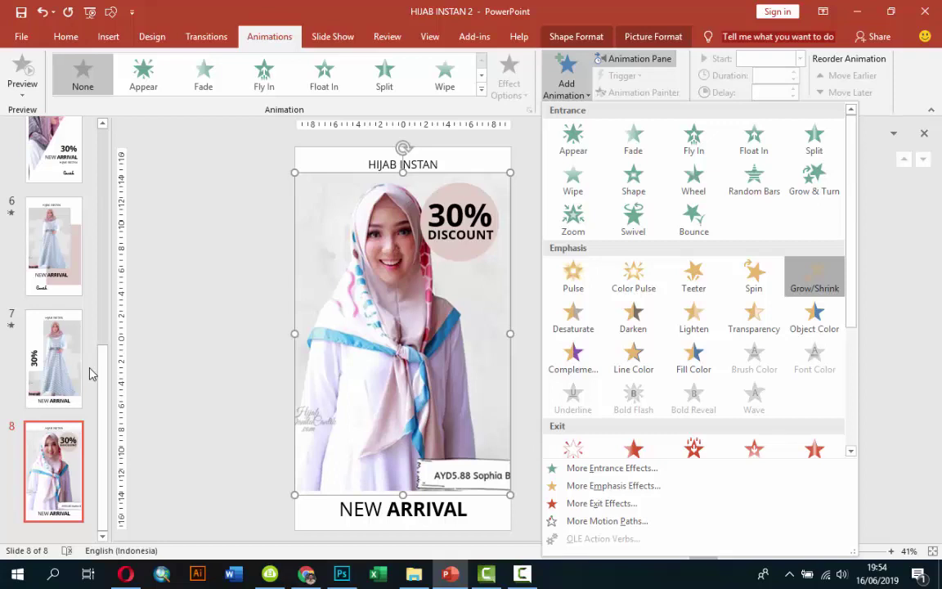
pyautogui.press('Return')
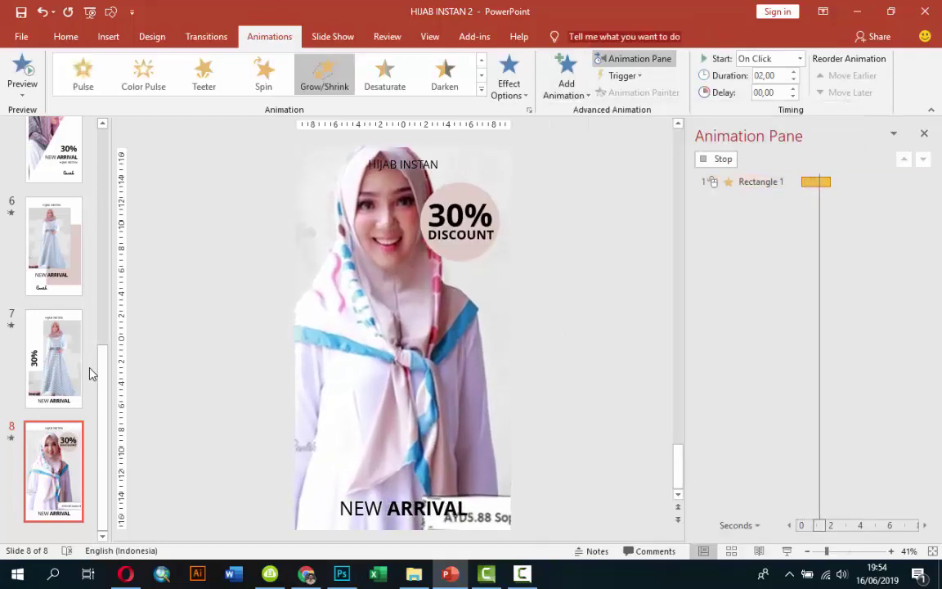
pyautogui.hotkey('alt', 'a')
pyautogui.press('s')
pyautogui.press('Down')
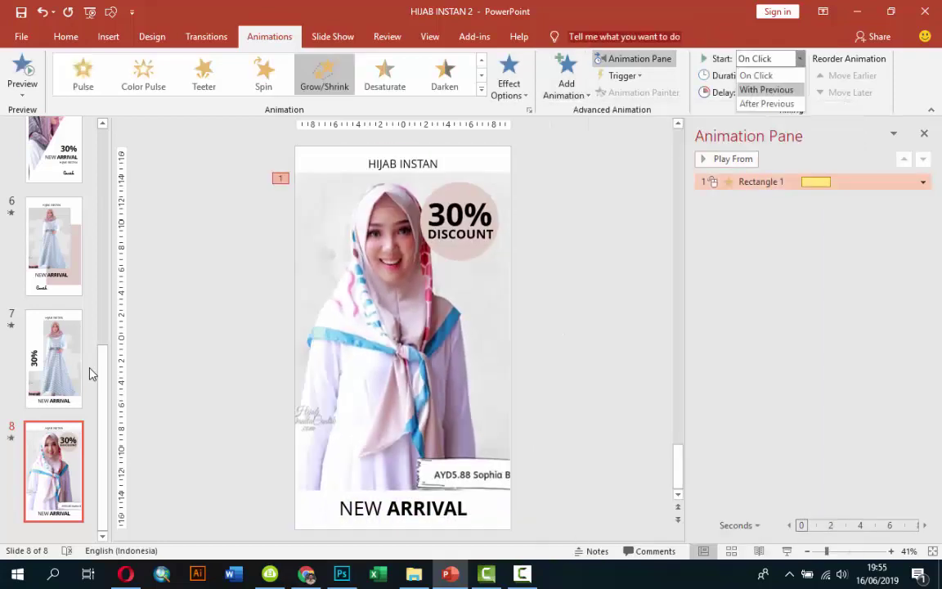
pyautogui.press('Return')
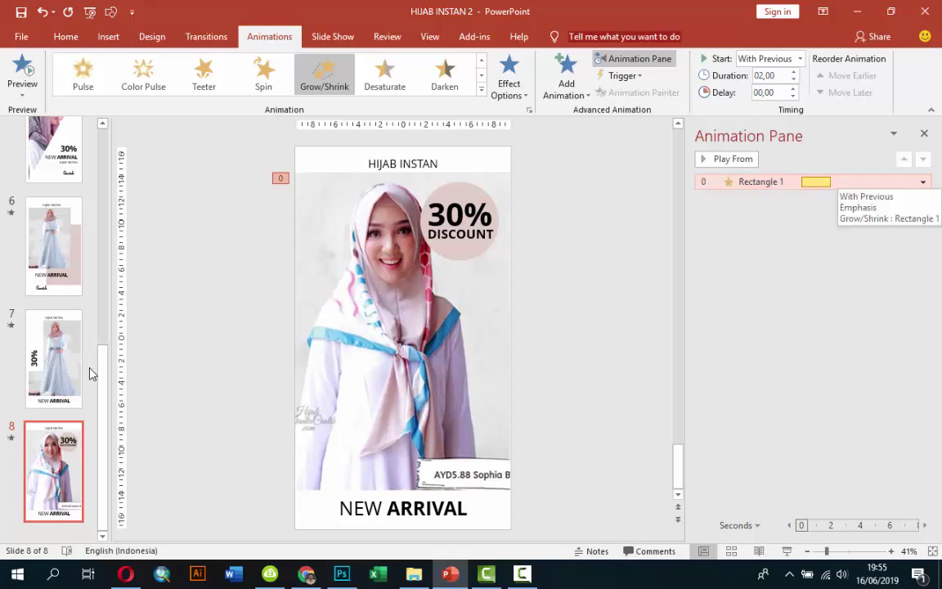
# Set the photo's Grow/Shrink size to a custom 120%.
pyautogui.hotkey('shift', 'F10')
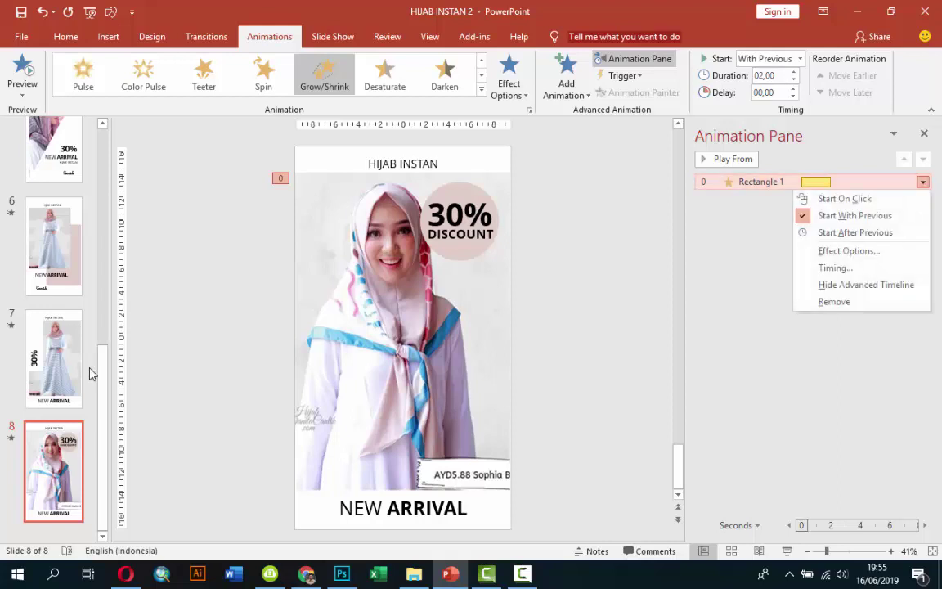
pyautogui.press('Down')
pyautogui.press('Down')
pyautogui.press('Down')
pyautogui.press('Return')
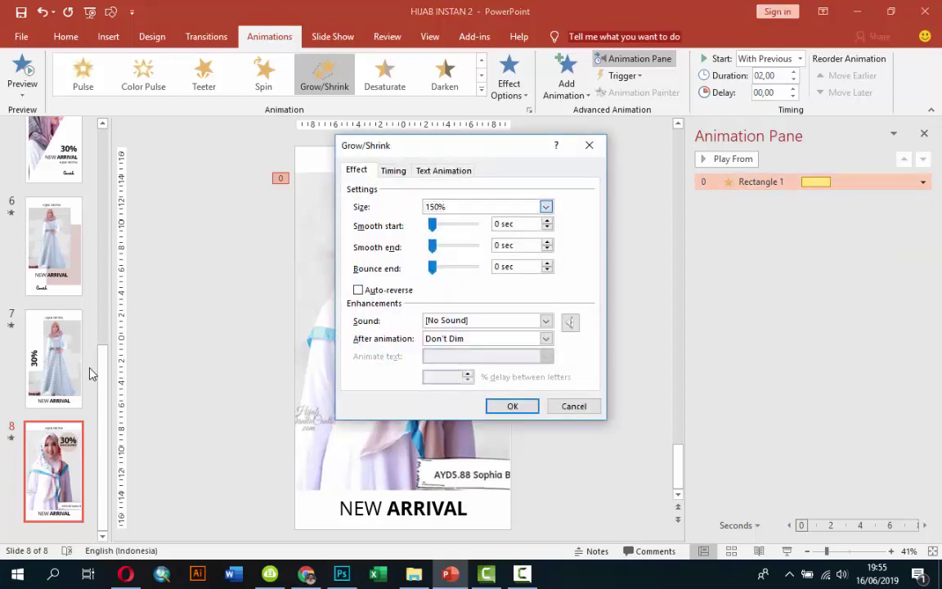
pyautogui.hotkey('alt', 'Down')
pyautogui.press('Down')
pyautogui.press('Down')
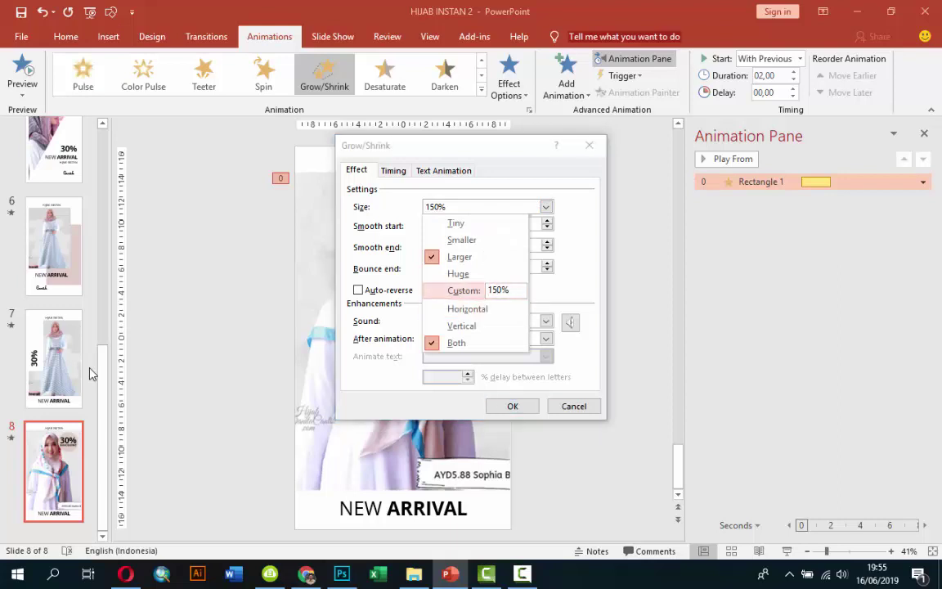
pyautogui.press('Down')
pyautogui.press('Return')
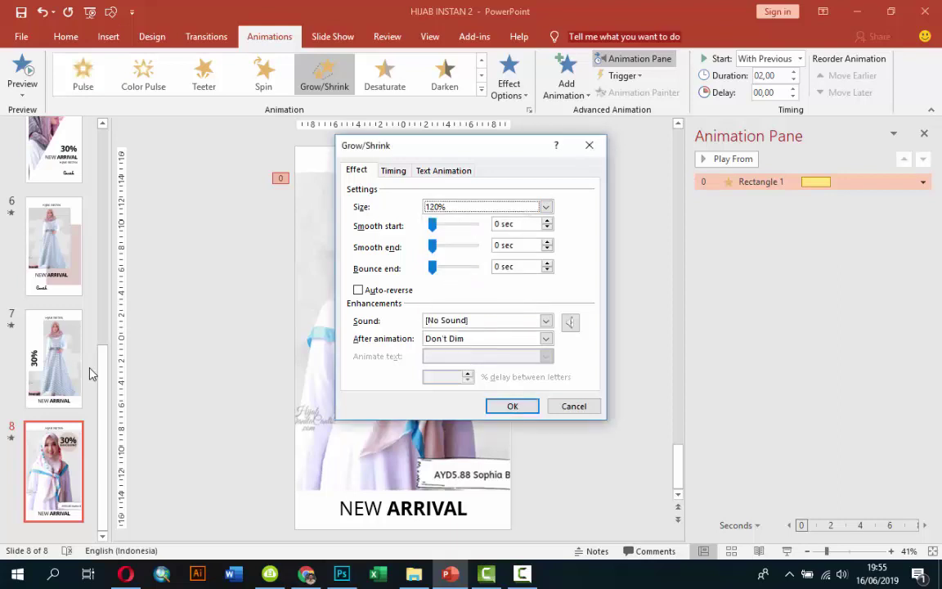
pyautogui.press('Return')
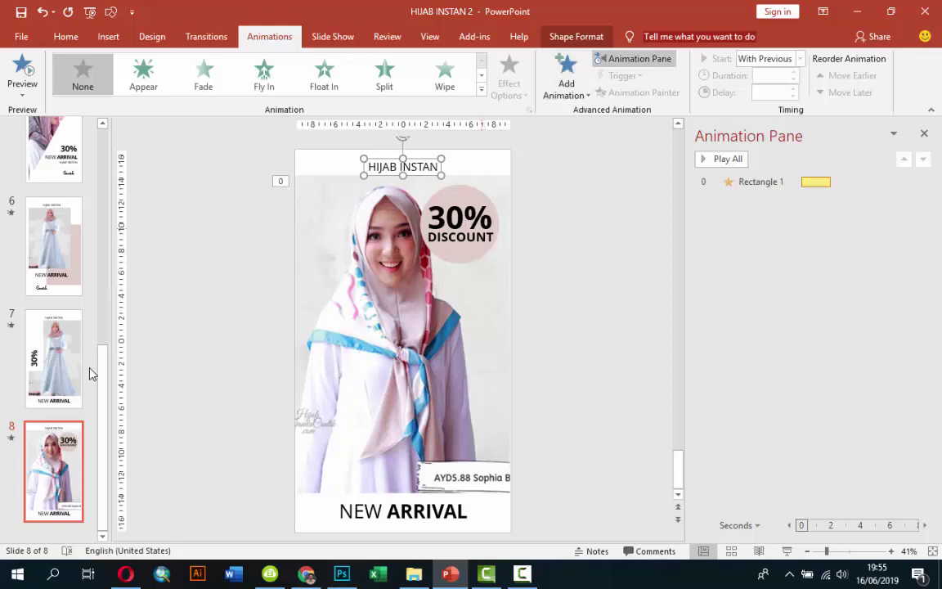
# Give the 30% DISCOUNT circle a Basic Zoom entrance.
pyautogui.press('Tab')
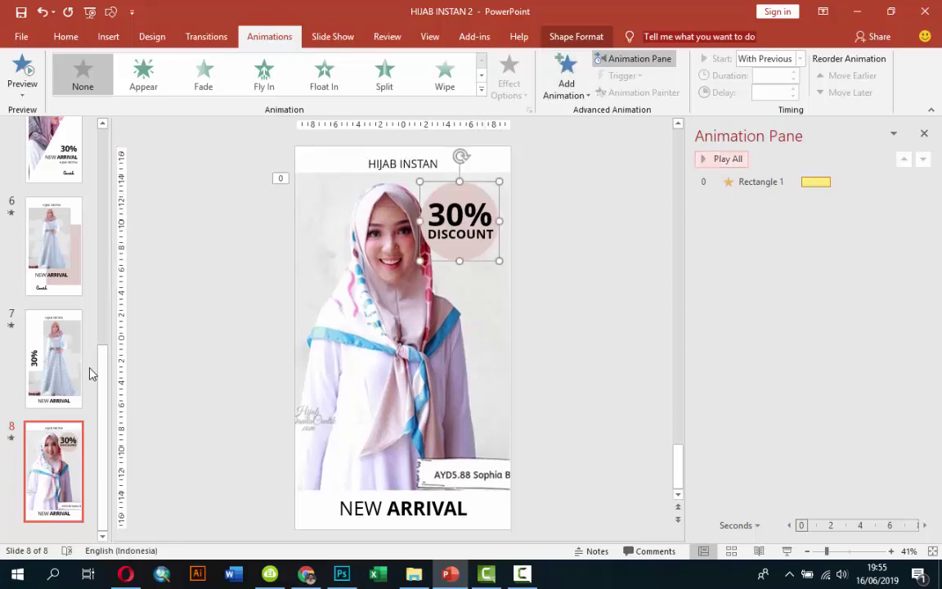
pyautogui.hotkey('alt', 'a')
pyautogui.press('a')
pyautogui.press('a')
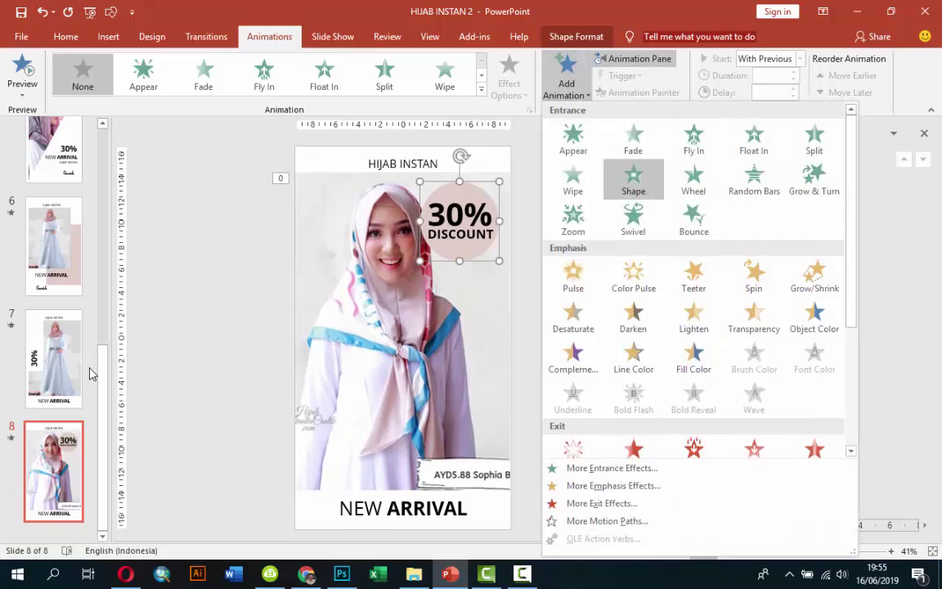
pyautogui.press('e')
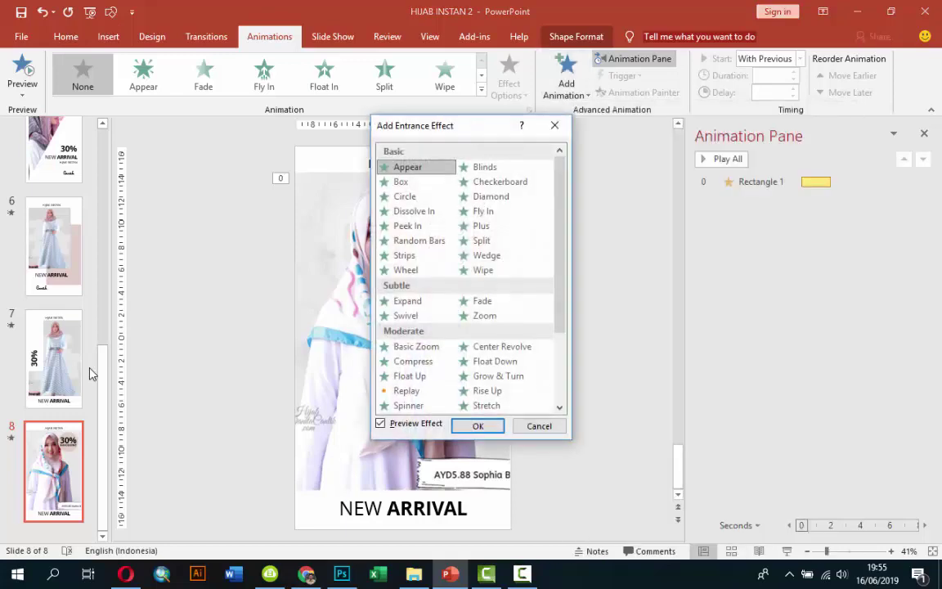
pyautogui.press('Down')
pyautogui.press('Down')
pyautogui.press('Up')
pyautogui.press('Up')
pyautogui.press('Return')
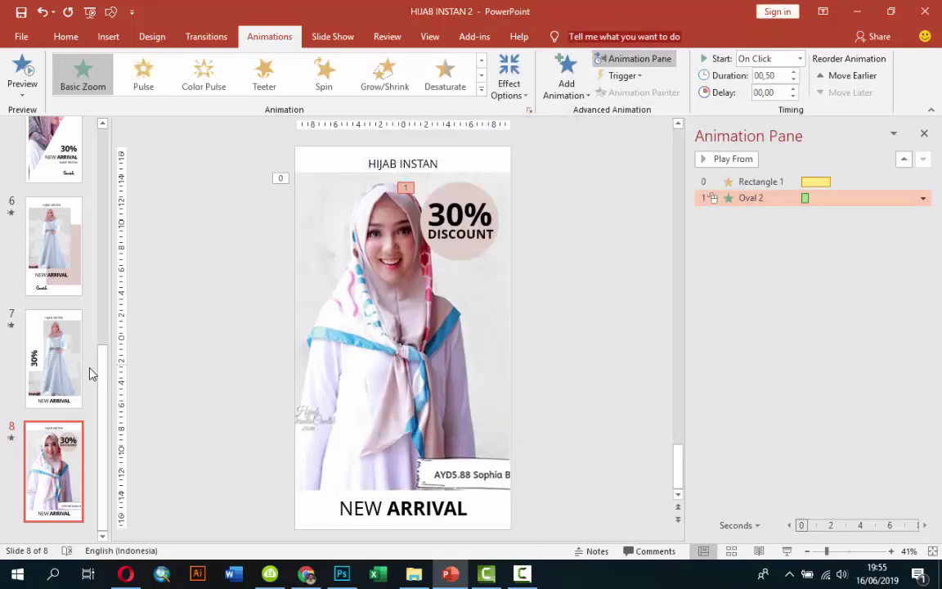
# Start the circle's Basic Zoom With Previous after a 0.50-second delay.
pyautogui.hotkey('alt', 'a')
pyautogui.press('s')
pyautogui.press('Down')
pyautogui.press('Return')
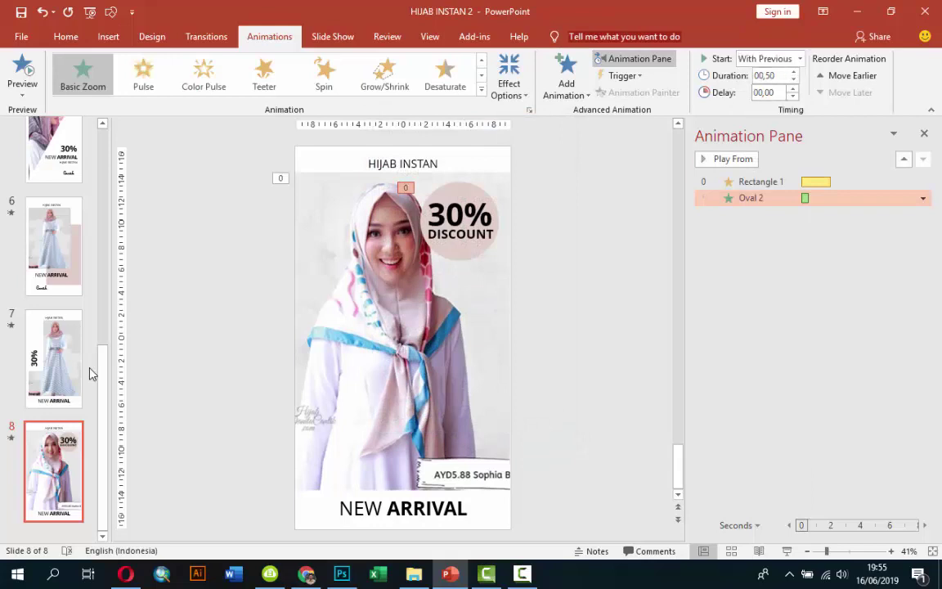
pyautogui.press('Up')
pyautogui.press('Up')
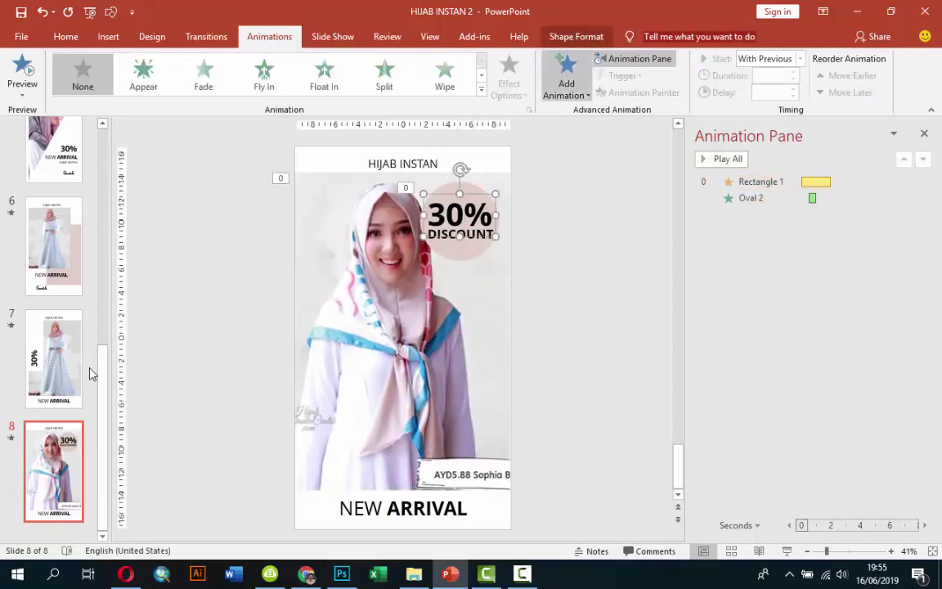
# Give the 30% text a Basic Zoom entrance starting With Previous after 00,50.
pyautogui.hotkey('alt', 'a')
pyautogui.press('a')
pyautogui.press('a')
pyautogui.press('e')
pyautogui.press('Down')
pyautogui.press('Down')
pyautogui.press('Down')
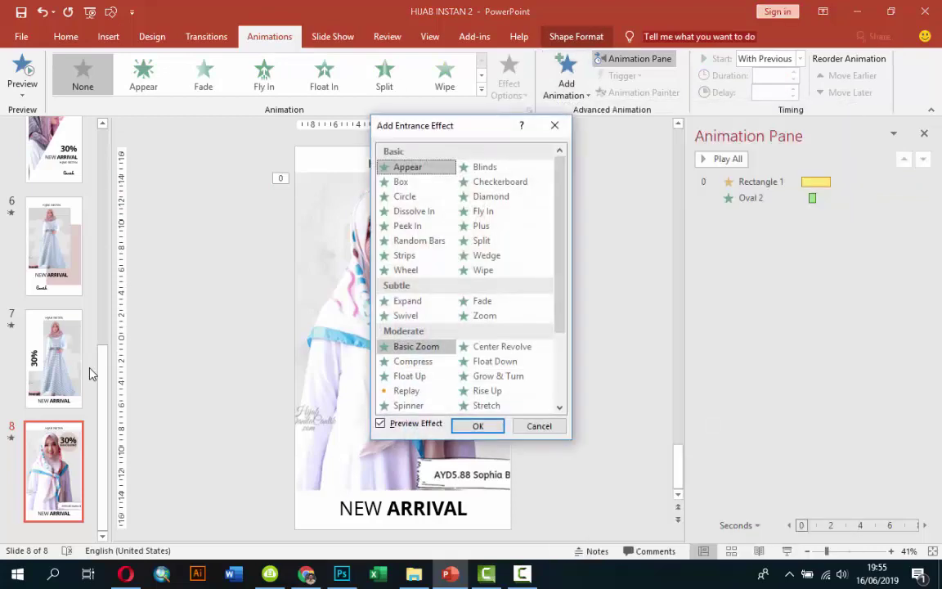
pyautogui.press('Return')
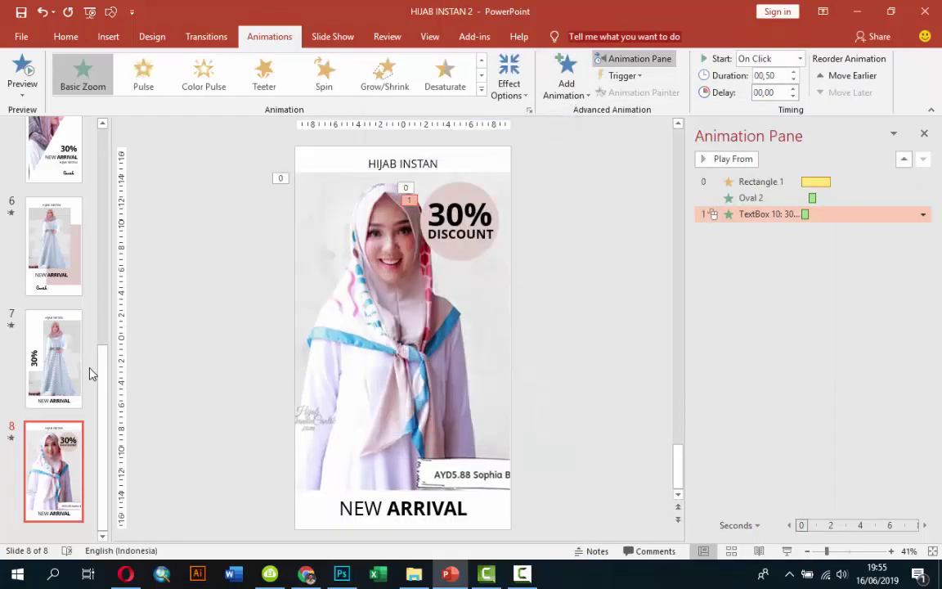
pyautogui.hotkey('alt', 'a')
pyautogui.press('s')
pyautogui.press('Down')
pyautogui.press('Return')
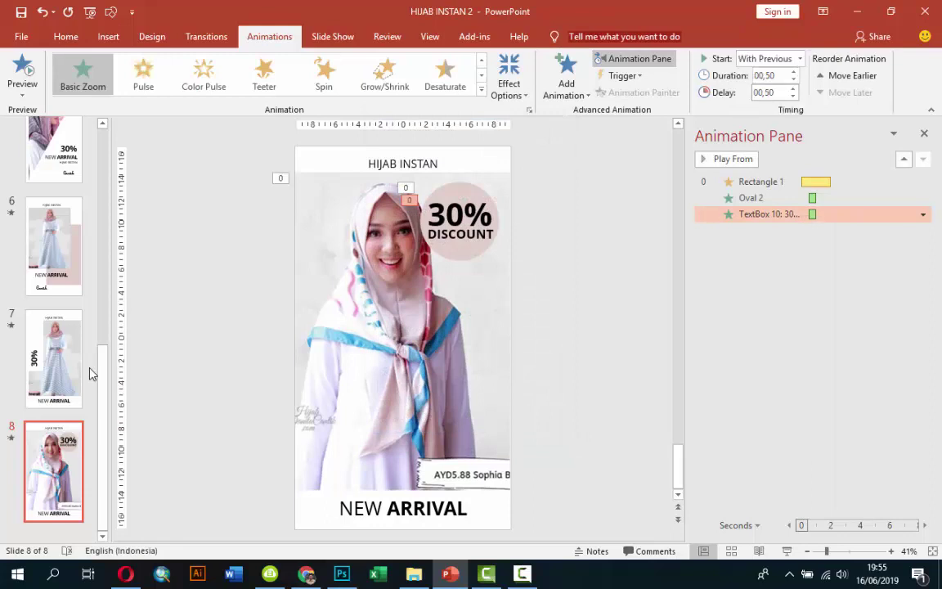
pyautogui.press('Tab')
pyautogui.hotkey('shift', 'Tab')
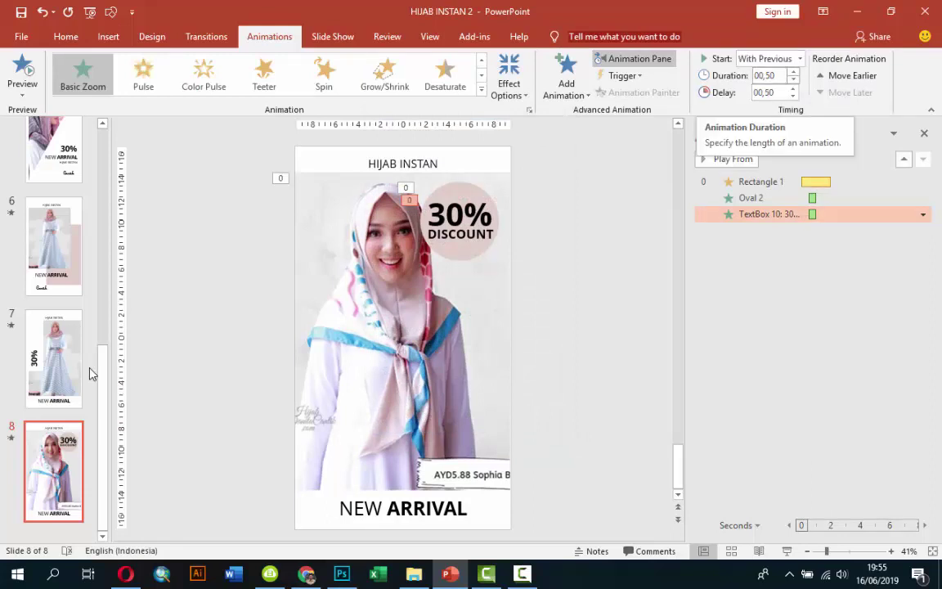
pyautogui.press('Escape')
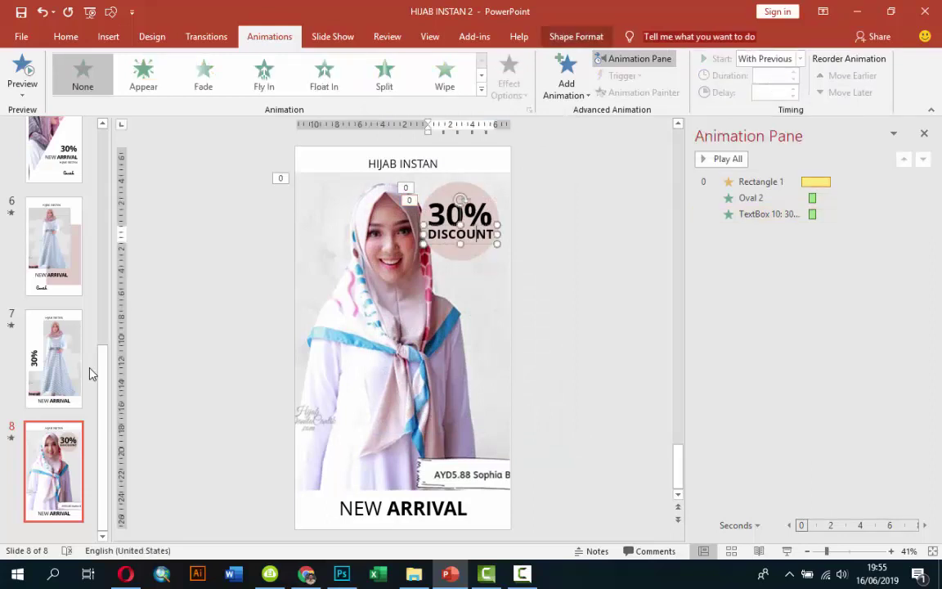
# Copy the 30% text's zoom animation onto DISCOUNT with Animation Painter and preview the slide.
pyautogui.press('Tab')
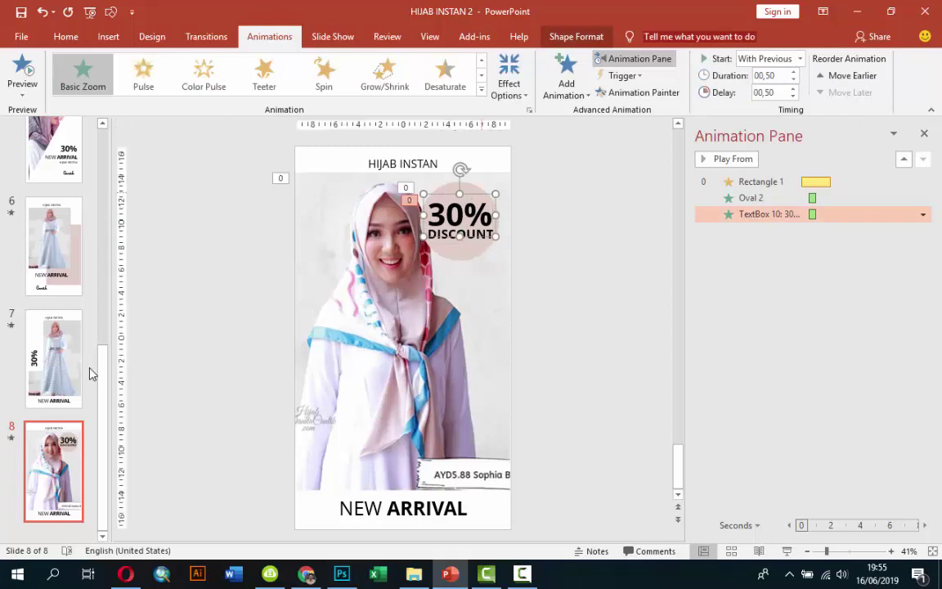
pyautogui.press('Tab')
pyautogui.press('Tab')
pyautogui.press('Tab')
pyautogui.press('Return')
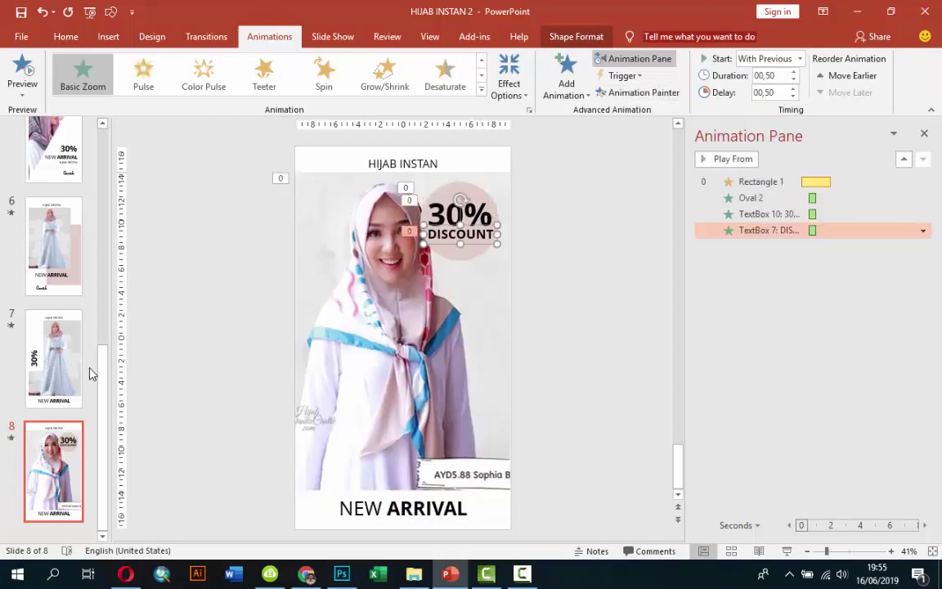
pyautogui.press('Up')
pyautogui.press('Up')
pyautogui.press('Up')
pyautogui.press('Return')
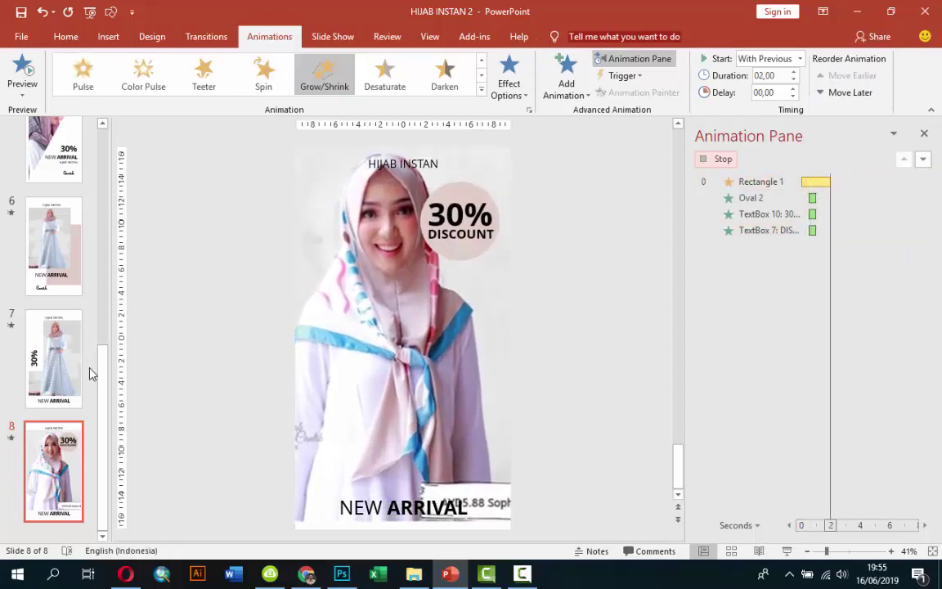
# Give the HIJAB INSTAN heading a Wipe entrance from the left.
pyautogui.press('Tab')
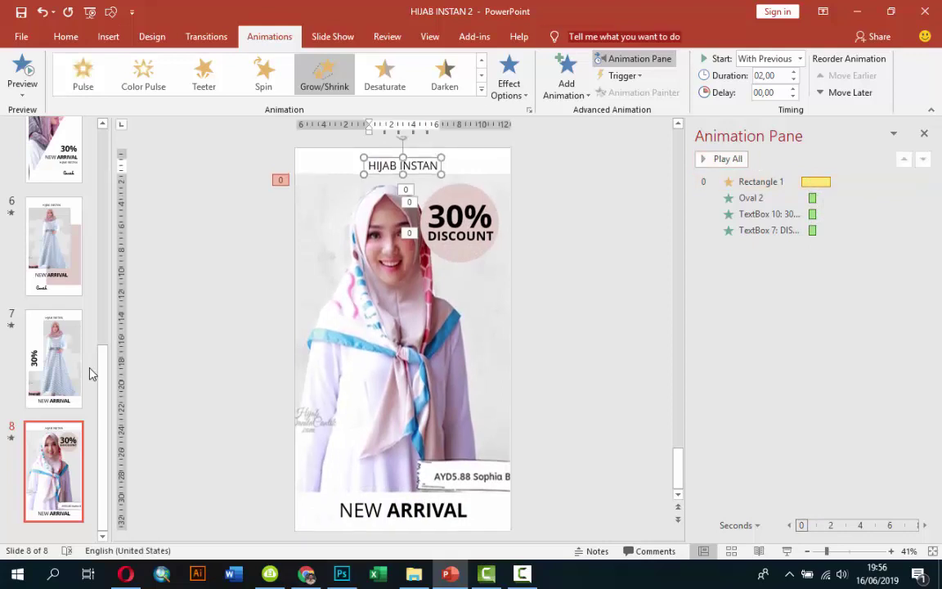
pyautogui.press('Return')
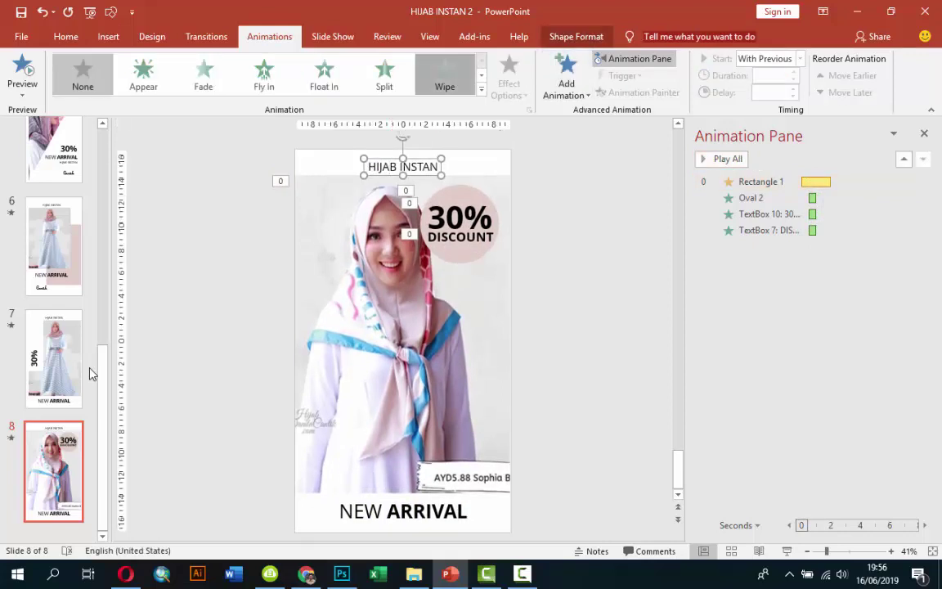
pyautogui.press('Tab')
pyautogui.press('Return')
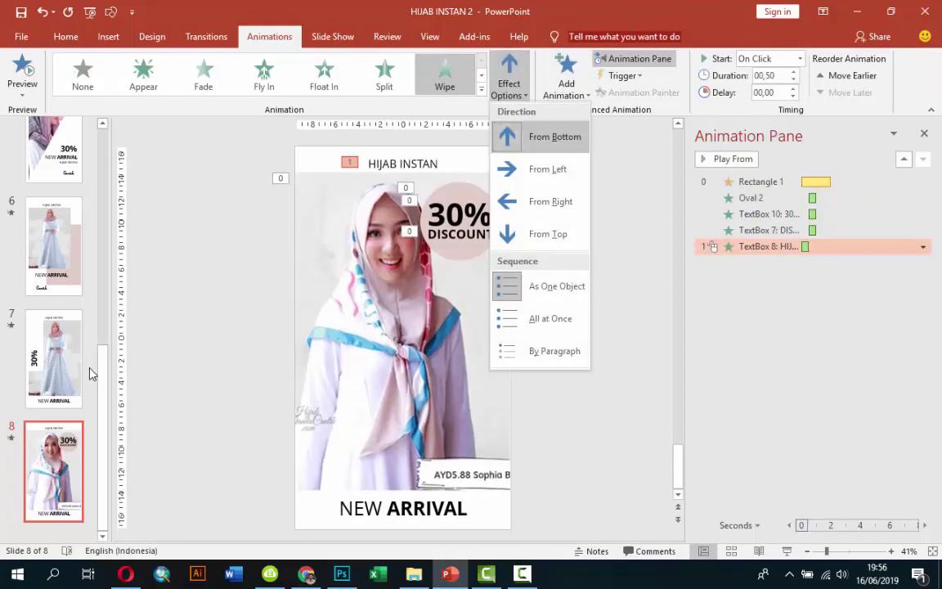
pyautogui.press('Down')
pyautogui.press('Return')
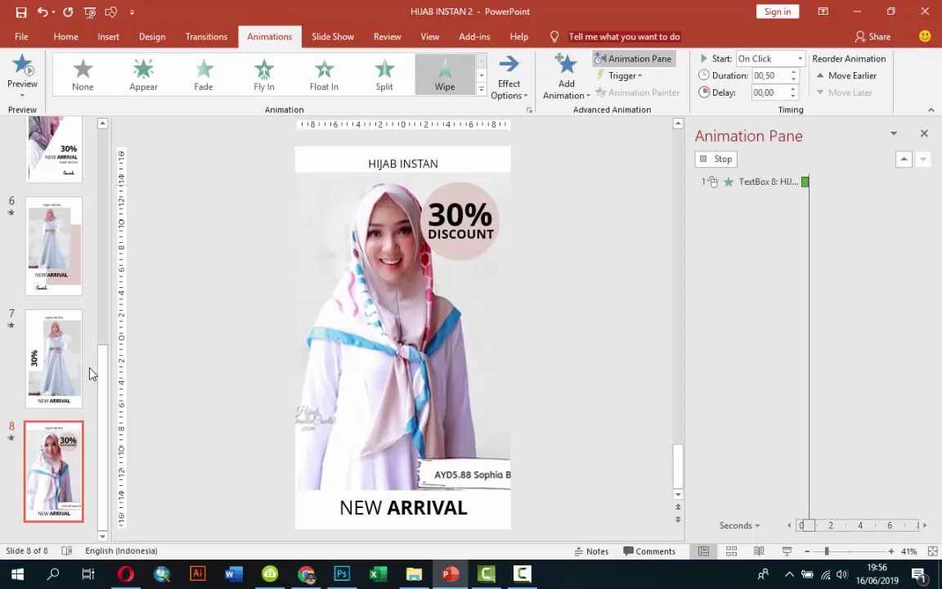
# Start the heading's wipe With Previous with a 01,00 delay.
pyautogui.hotkey('alt', 'Down')
pyautogui.press('Down')
pyautogui.press('Return')
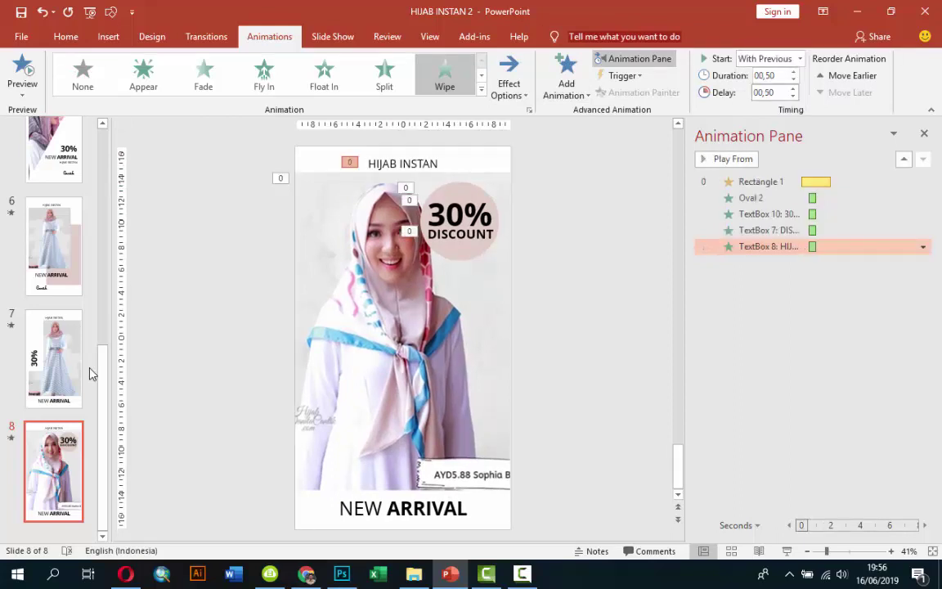
pyautogui.press('Tab')
pyautogui.press('Tab')
pyautogui.press('Up')
pyautogui.press('Up')
pyautogui.press('Tab')
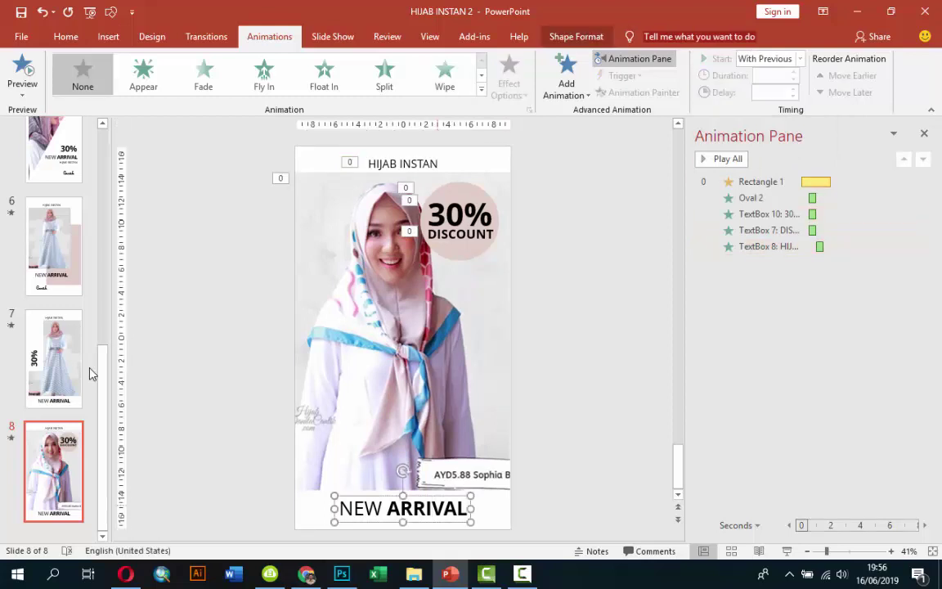
# Give NEW ARRIVAL a Fly In entrance from the left.
pyautogui.press('Right')
pyautogui.press('Right')
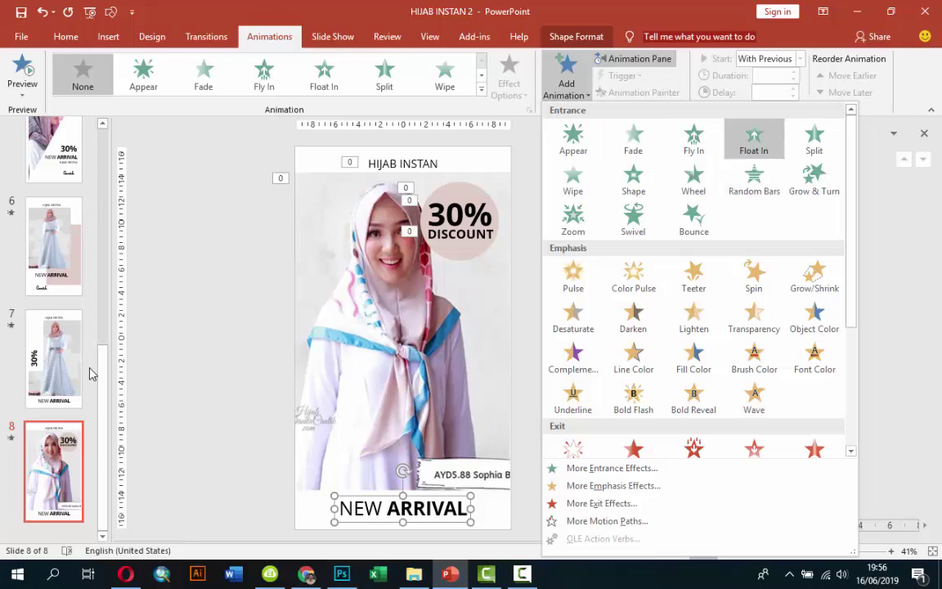
pyautogui.press('Left')
pyautogui.press('Return')
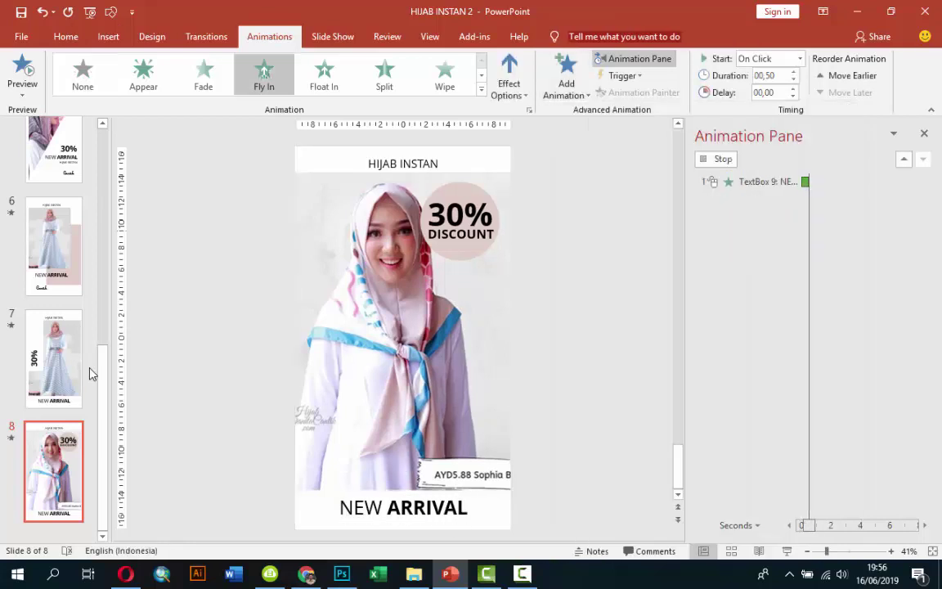
pyautogui.press('Return')
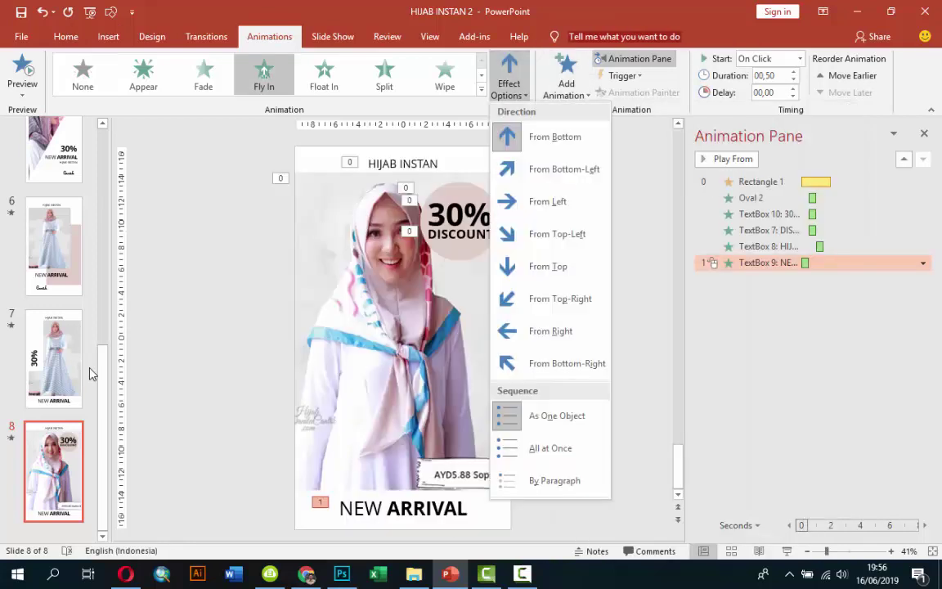
pyautogui.press('Down')
pyautogui.press('Down')
pyautogui.press('Return')
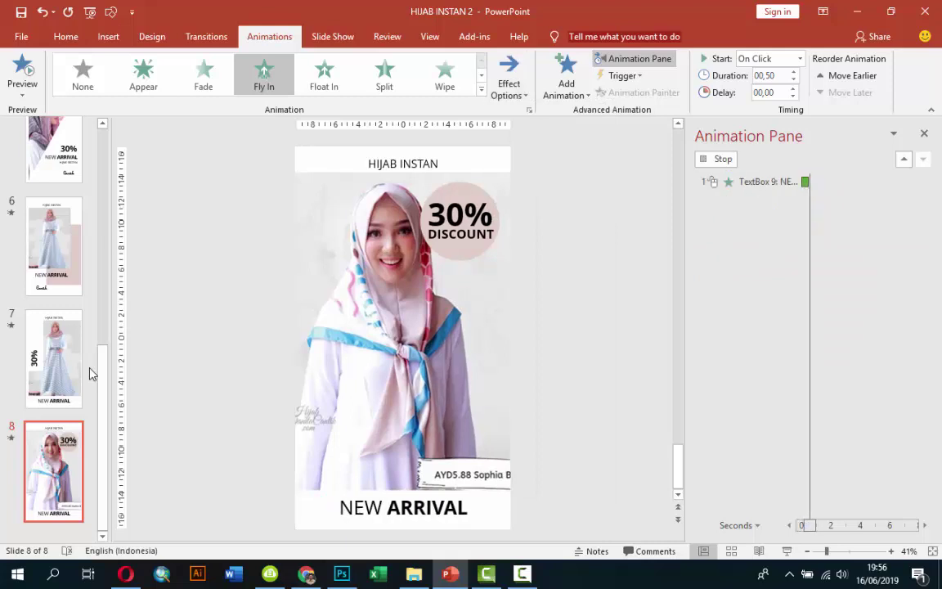
# Start the fly-in With Previous, lasting 00,25 after a 01,50 delay.
pyautogui.hotkey('alt', 'Down')
pyautogui.press('Down')
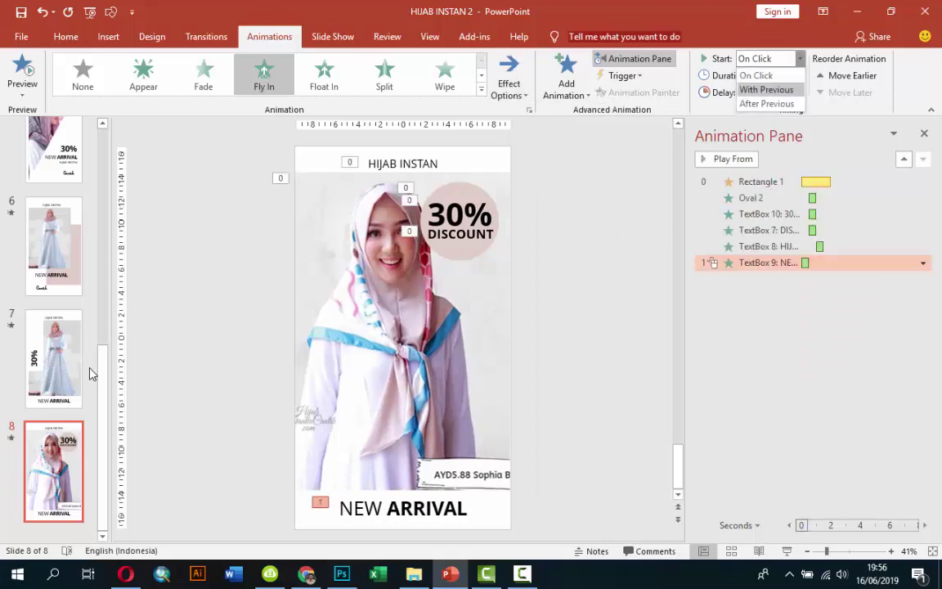
pyautogui.press('Return')
pyautogui.press('Tab')
pyautogui.press('Down')
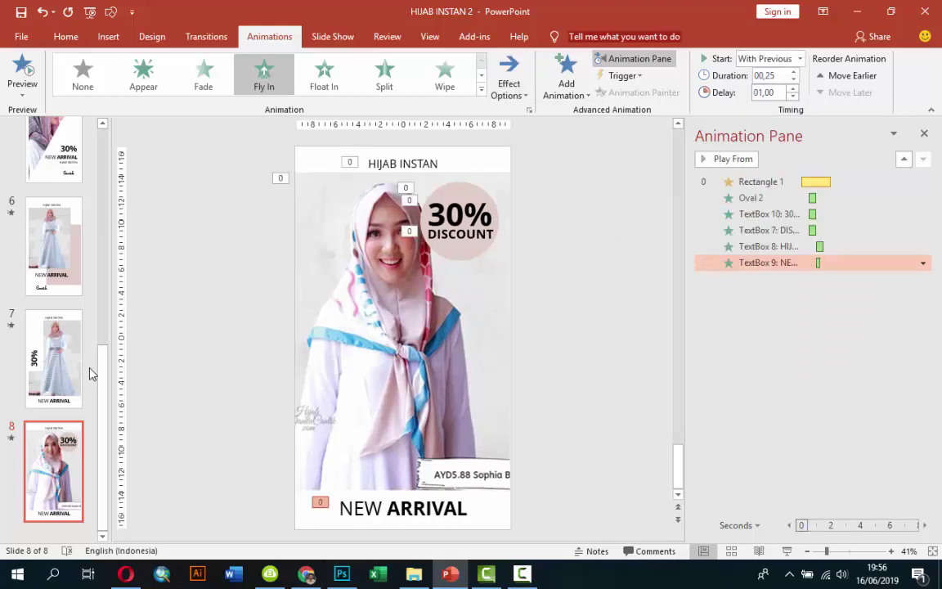
pyautogui.press('Tab')
pyautogui.press('Up')
pyautogui.press('Up')
# Animate NEW ARRIVAL by letter with a 50% delay between letters.
pyautogui.hotkey('alt', 'Down')
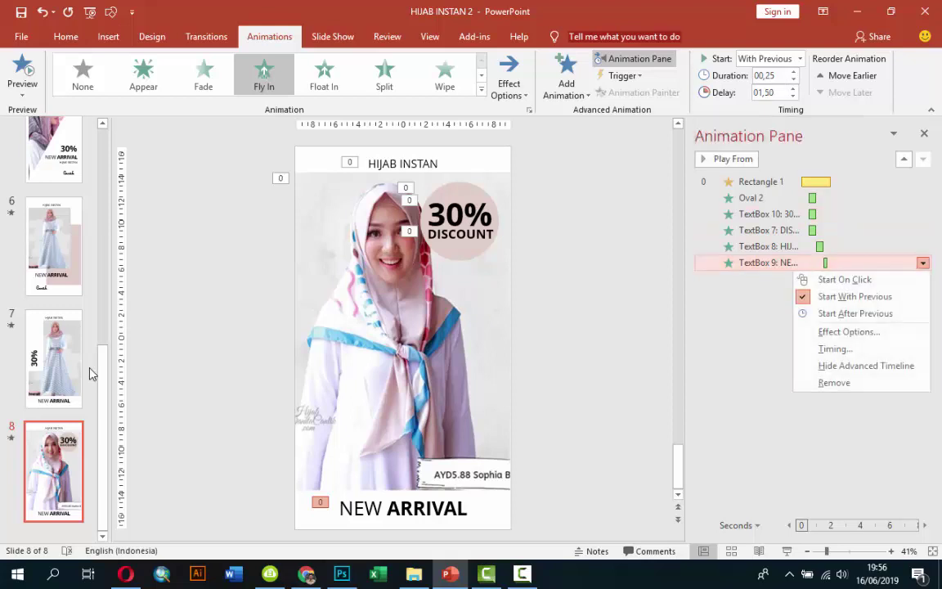
pyautogui.press('Down')
pyautogui.press('Down')
pyautogui.press('Escape')
pyautogui.press('Return')
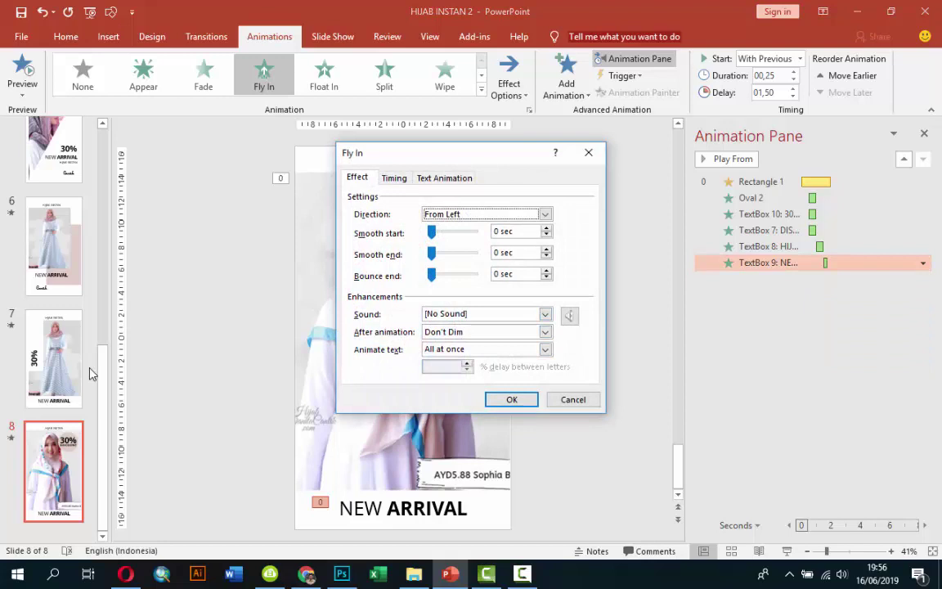
pyautogui.hotkey('alt', 'Down')
pyautogui.press('Down')
pyautogui.press('Down')
pyautogui.press('Return')
pyautogui.press('Tab')
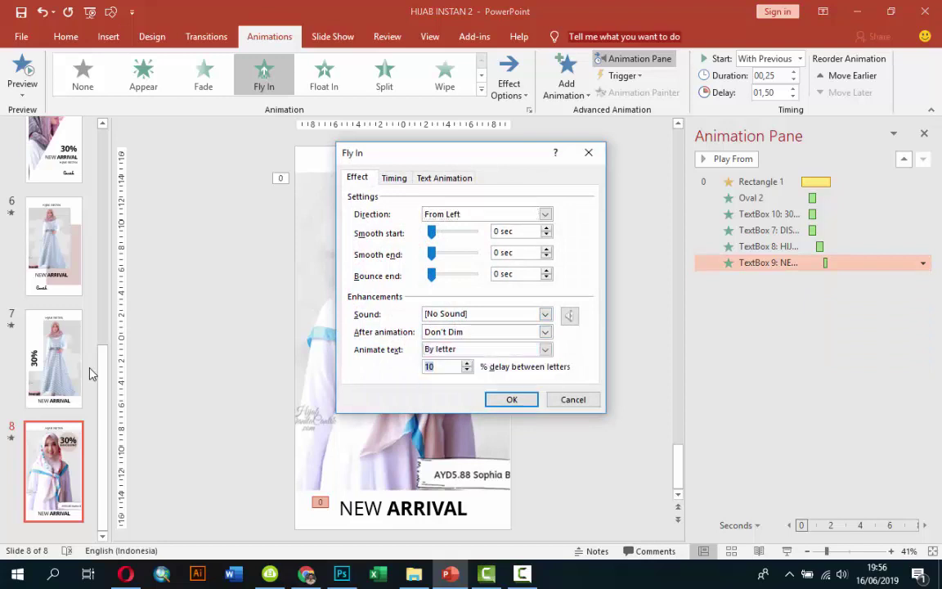
pyautogui.write('50')
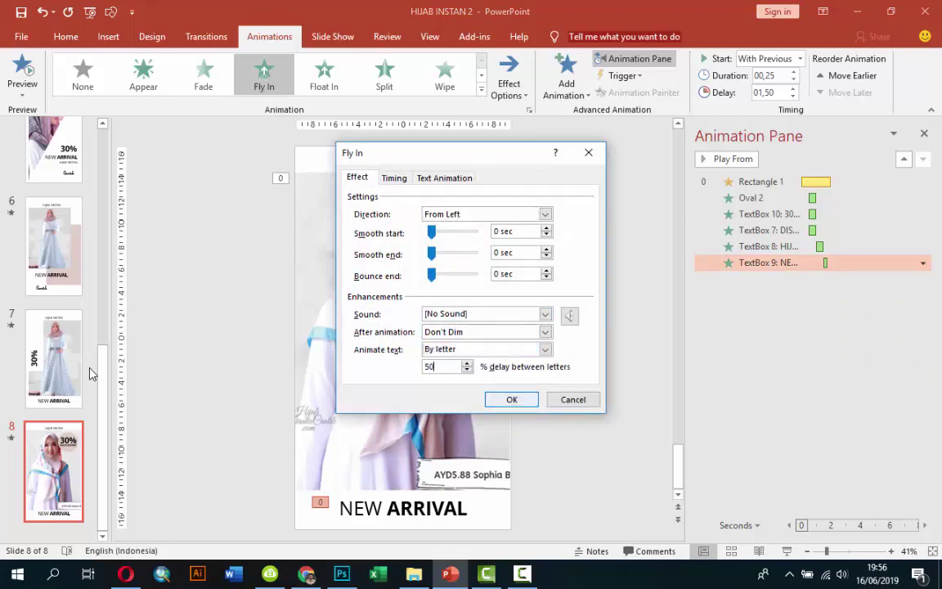
pyautogui.press('Tab')
pyautogui.press('Return')
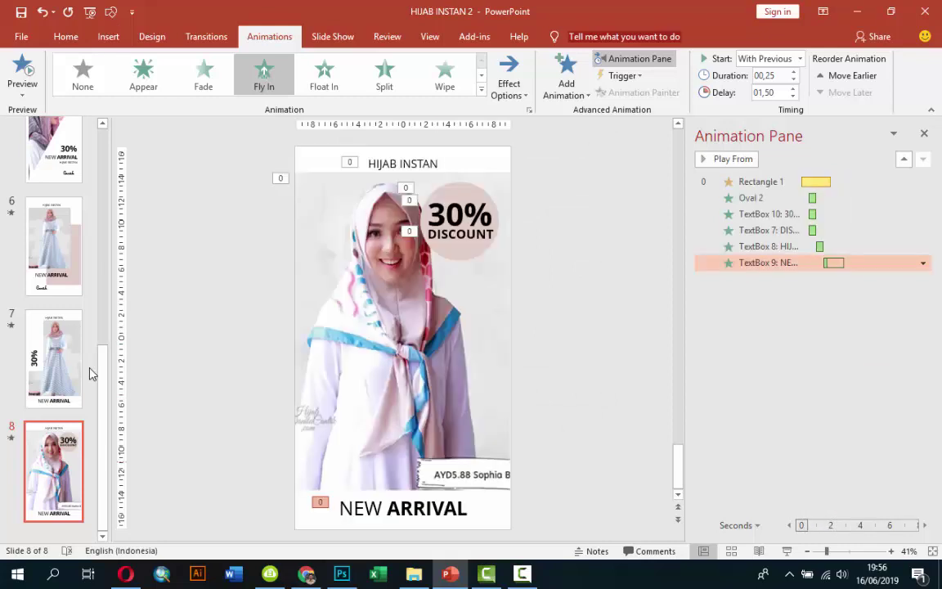
# Apply a Push transition, then go back to slide 1 and close the animation pane.
pyautogui.click(207, 36)
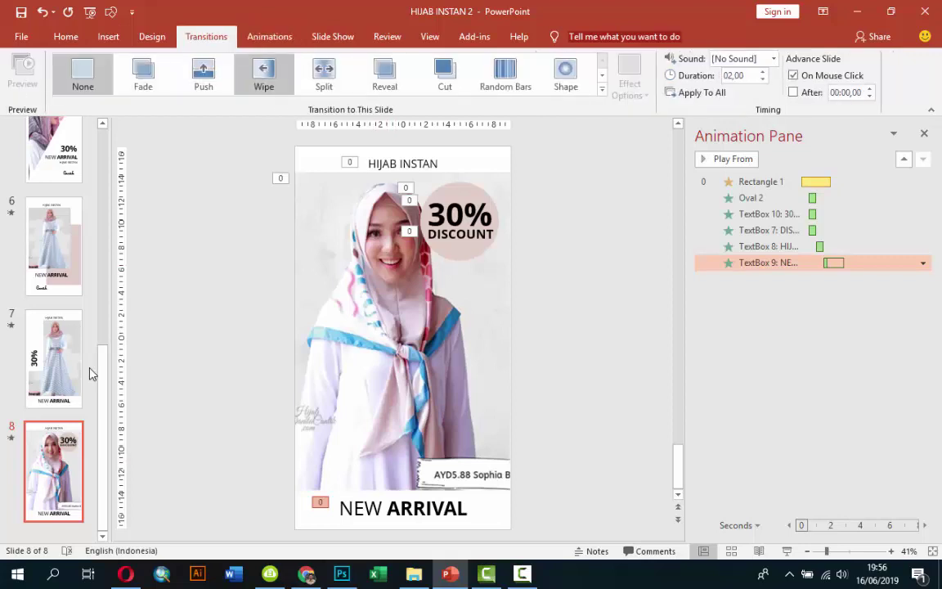
pyautogui.click(203, 74)
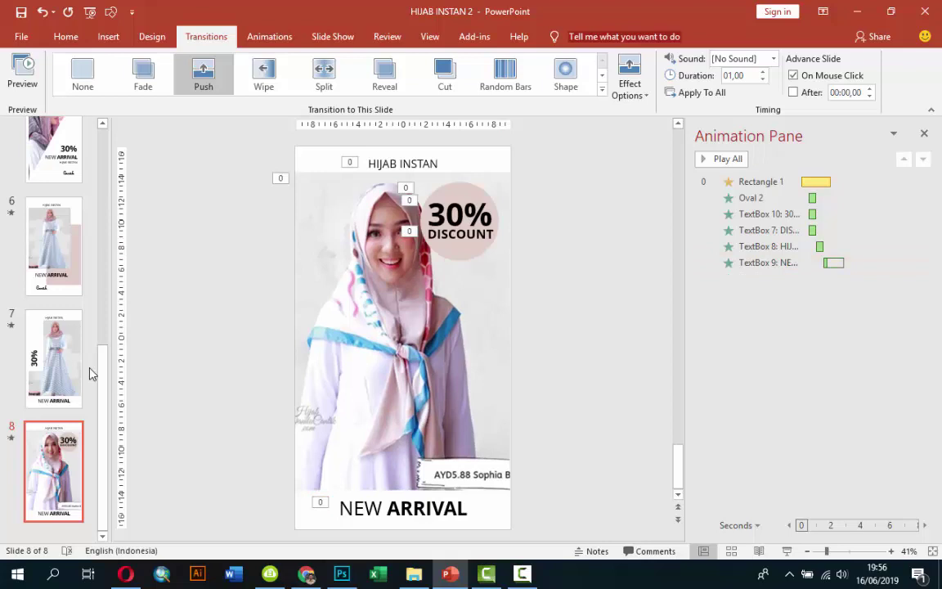
pyautogui.press('Home')
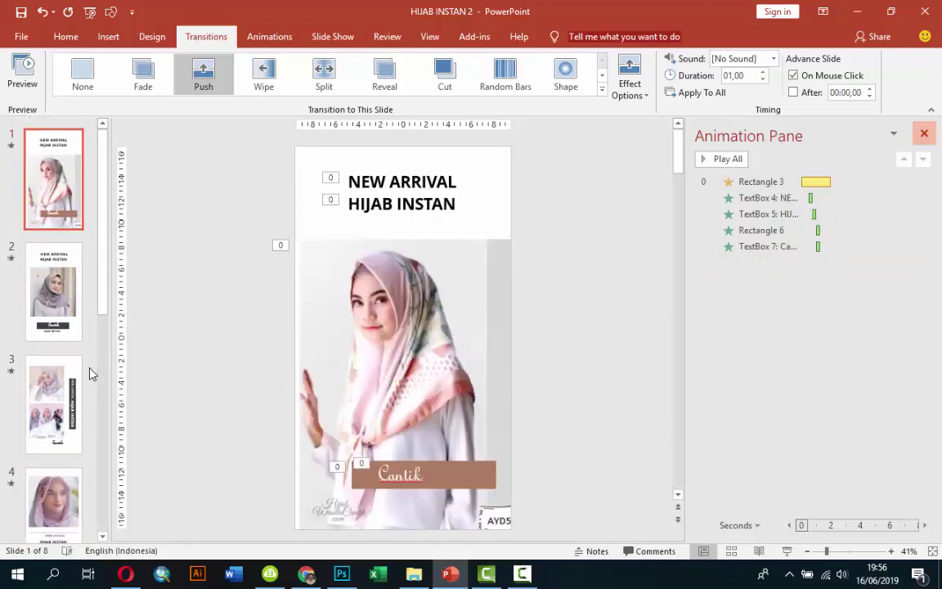
pyautogui.click(924, 133)
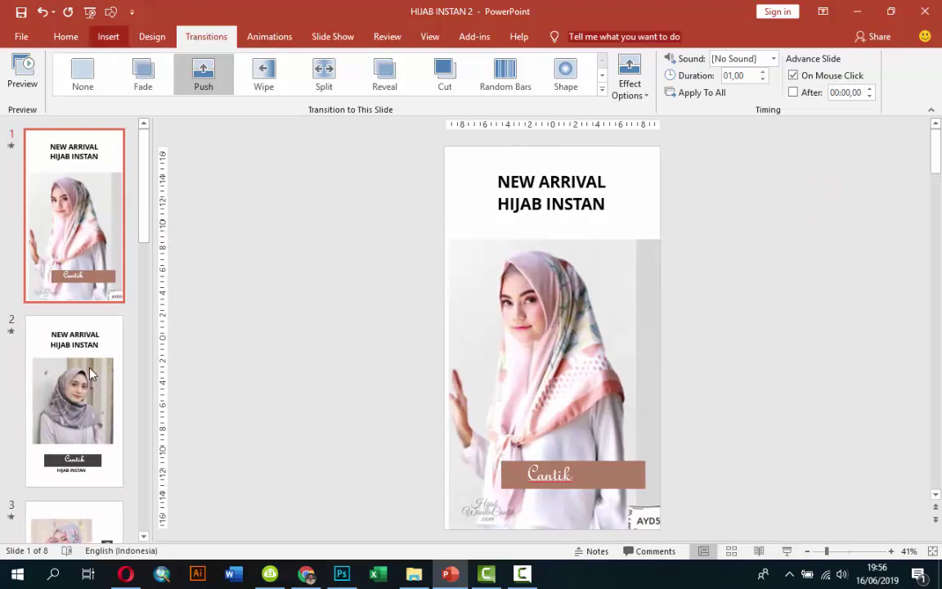
pyautogui.click(108, 36)
# Insert the summer mix MP3 from the computer onto slide 1.
pyautogui.click(847, 91)
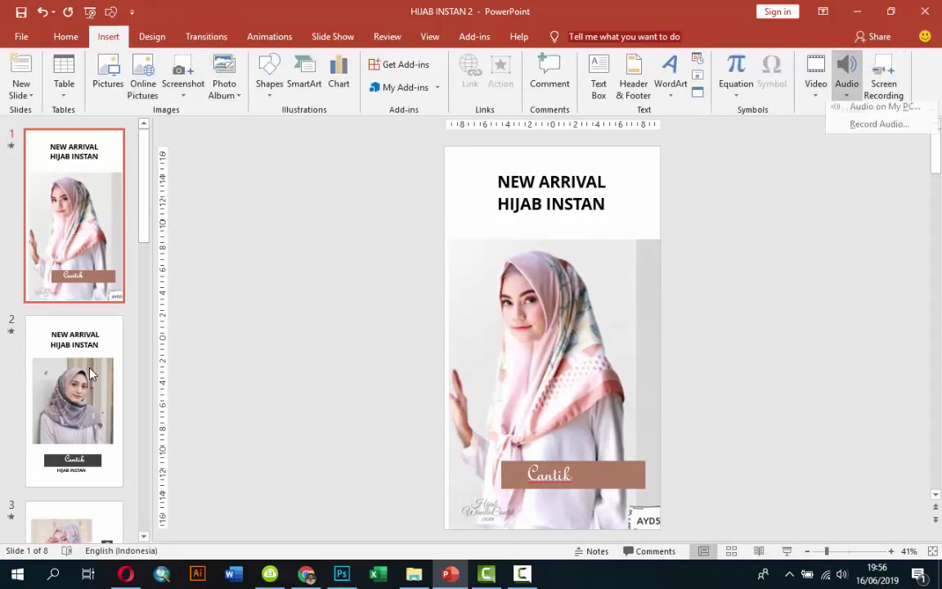
pyautogui.click(883, 110)
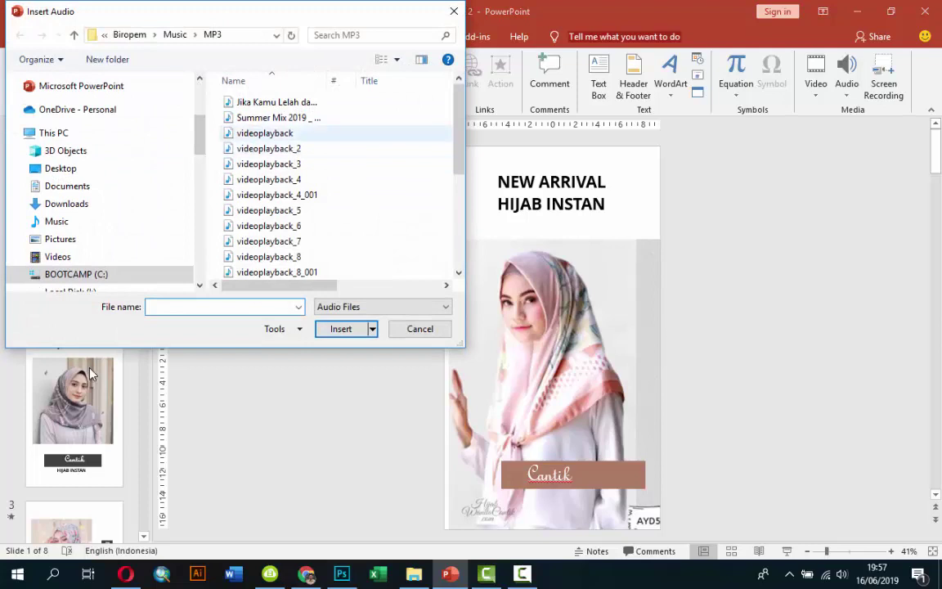
pyautogui.click(278, 117)
pyautogui.scroll(-3, 278, 147)
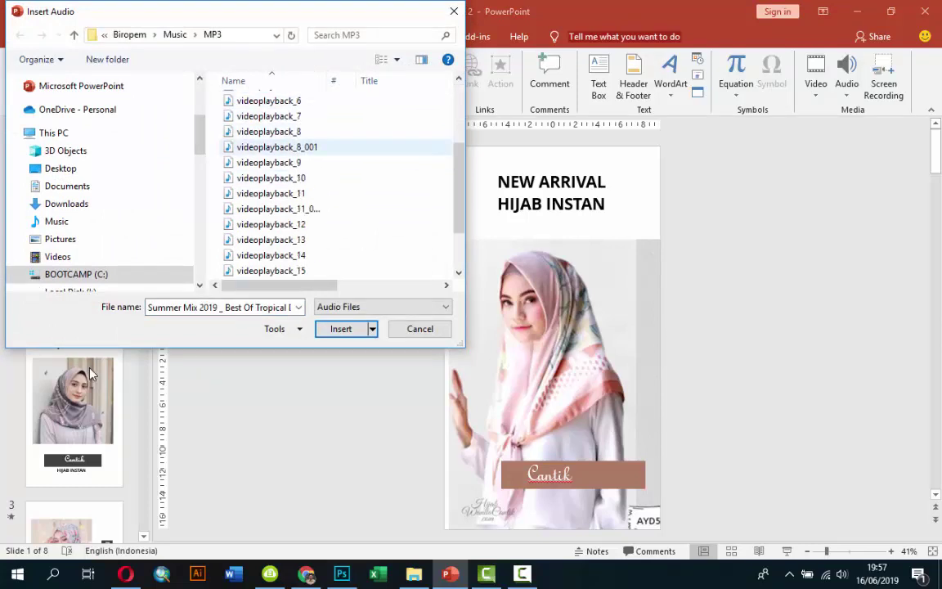
pyautogui.scroll(-1, 279, 148)
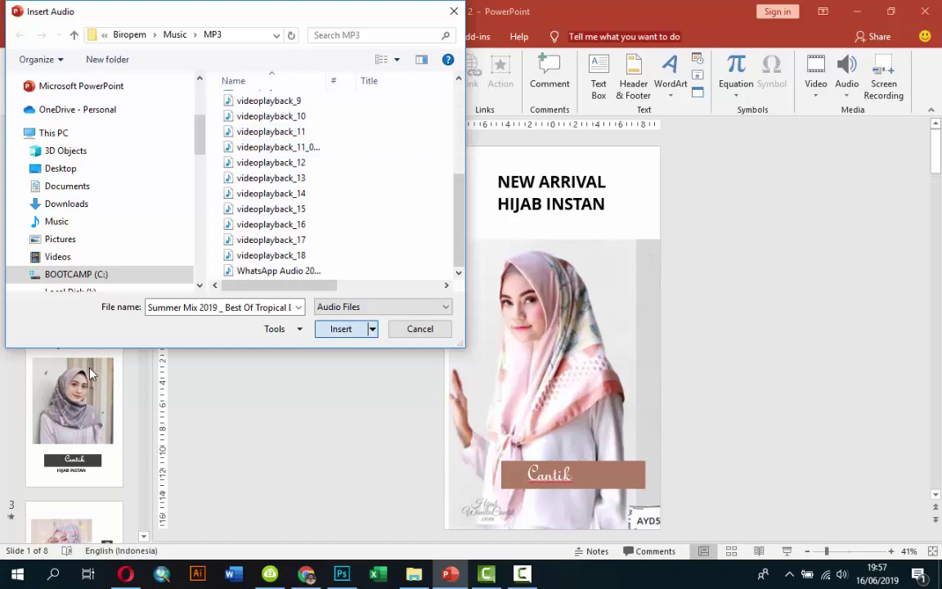
pyautogui.press('Return')
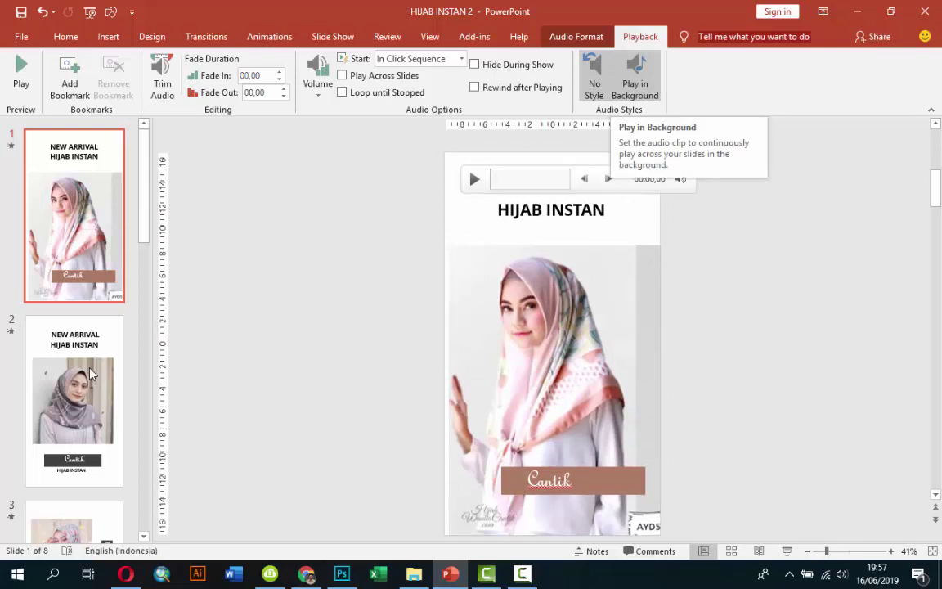
# Set the audio clip to Play in Background and deselect it.
pyautogui.click(635, 78)
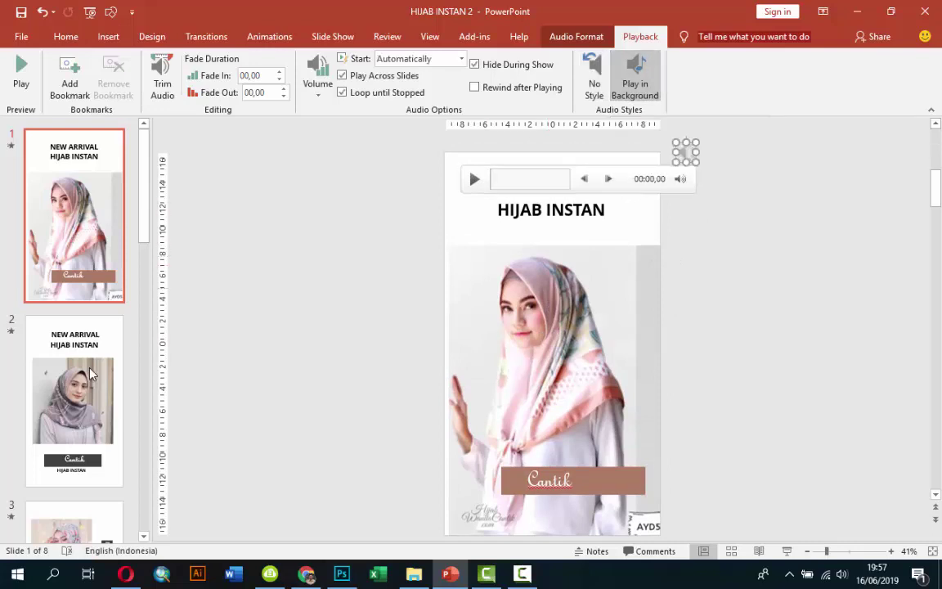
pyautogui.press('Escape')
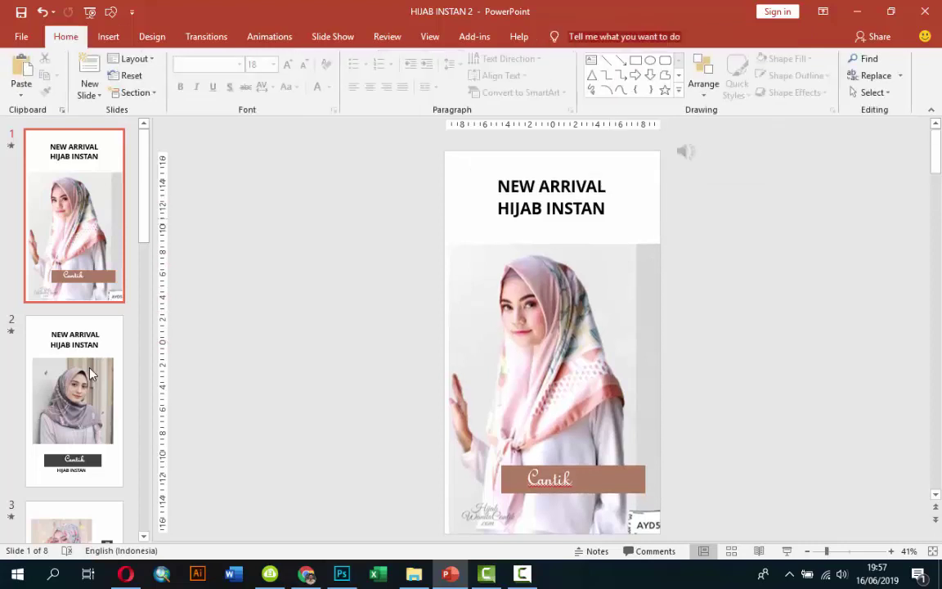
pyautogui.press('Tab')
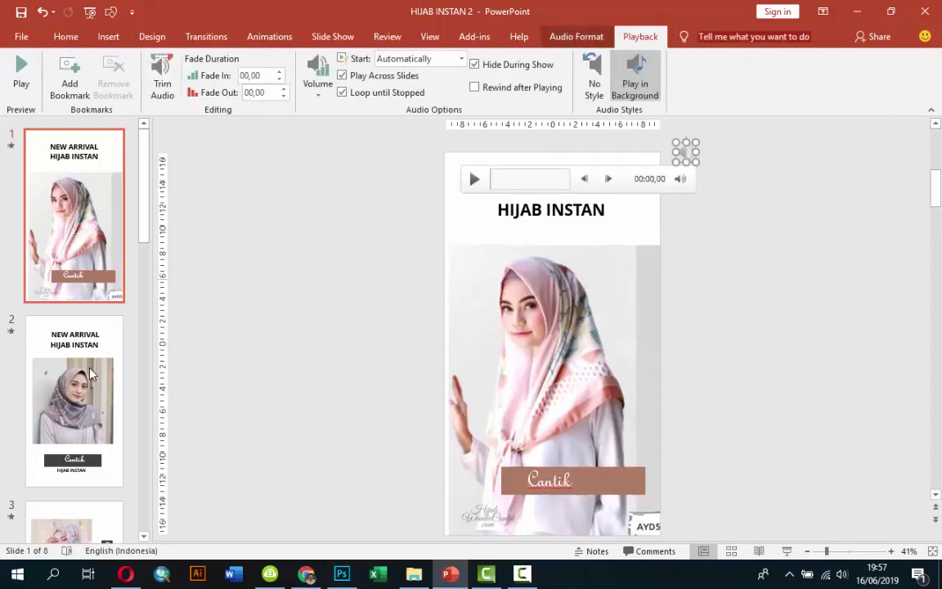
pyautogui.press('Escape')
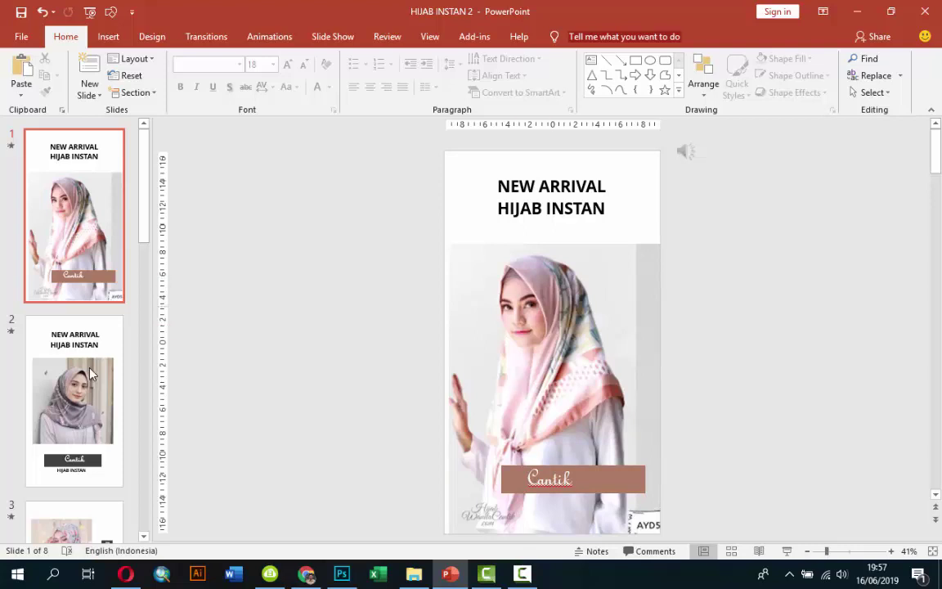
pyautogui.press('Tab')
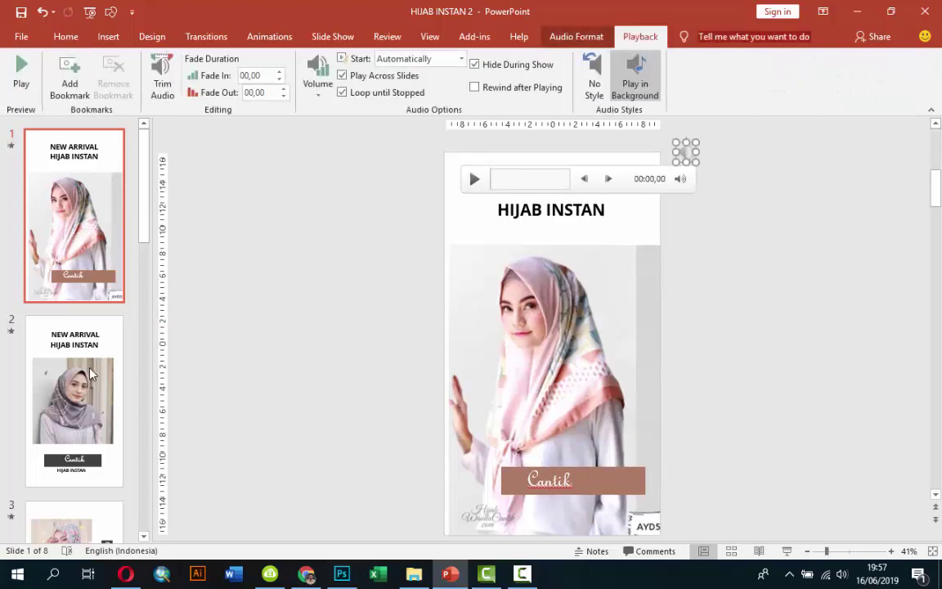
pyautogui.press('Escape')
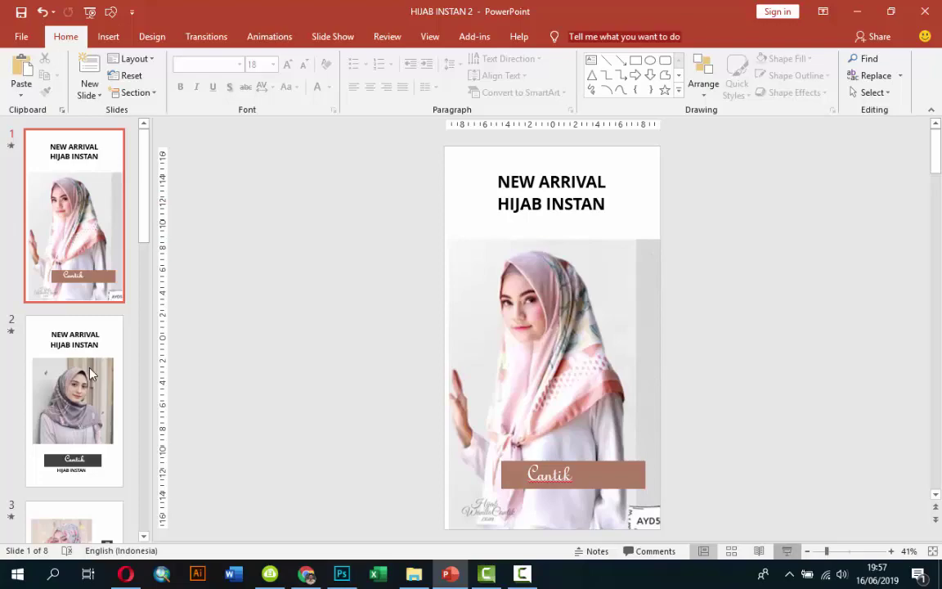
pyautogui.press('F5')
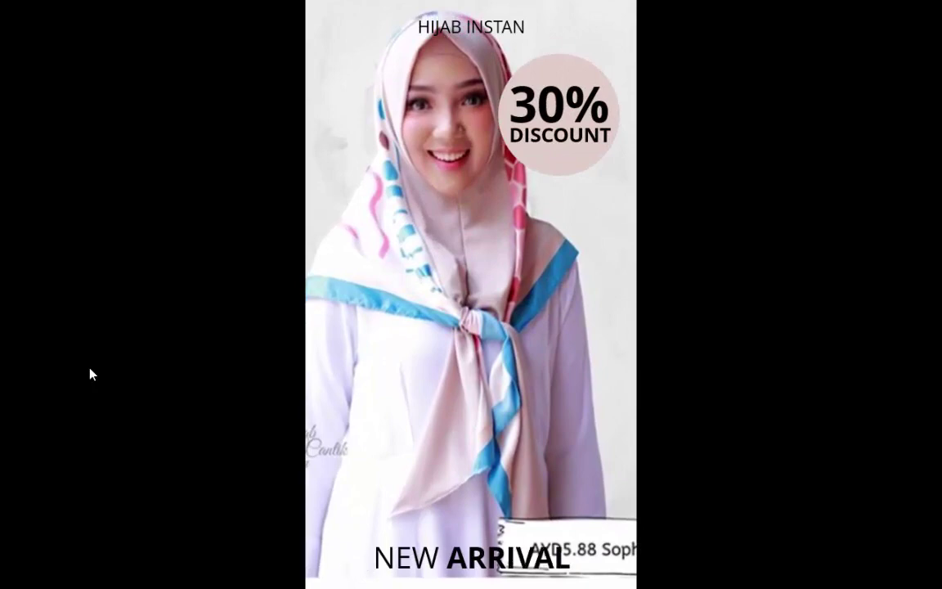
# End the slideshow at slide 8 and return to the editing view.
pyautogui.press('Escape')
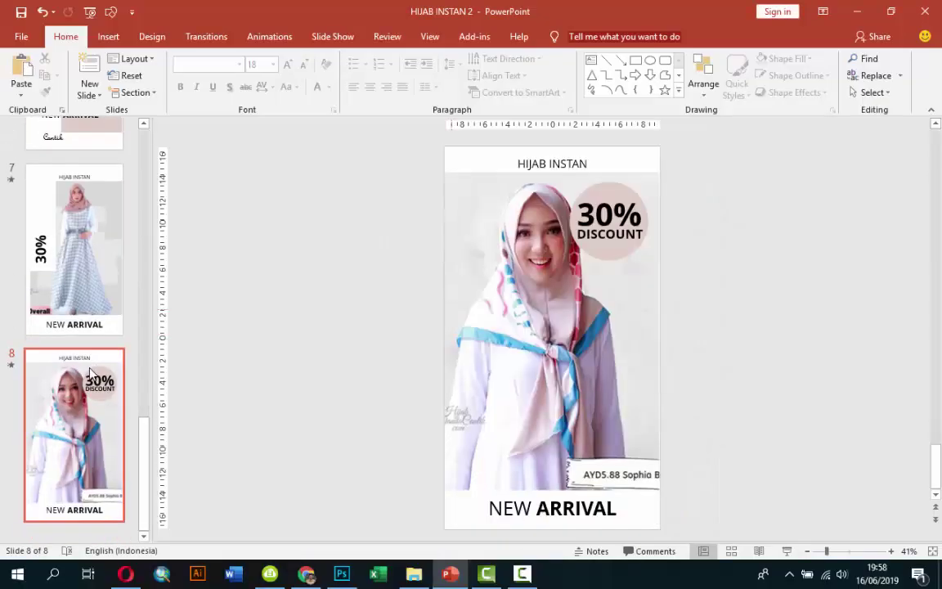
pyautogui.scroll(5, 90, 374)
pyautogui.scroll(5, 90, 374)
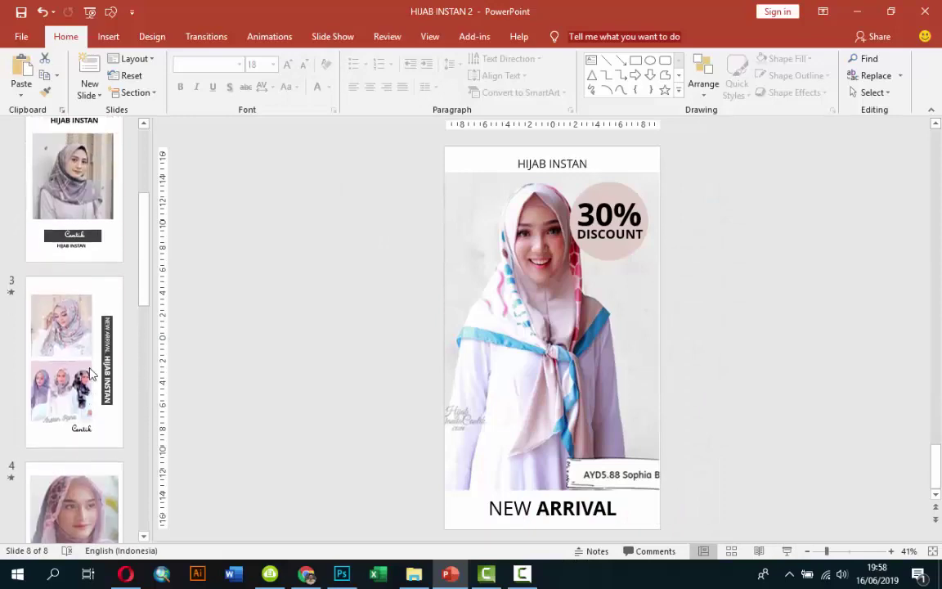
pyautogui.scroll(5, 90, 374)
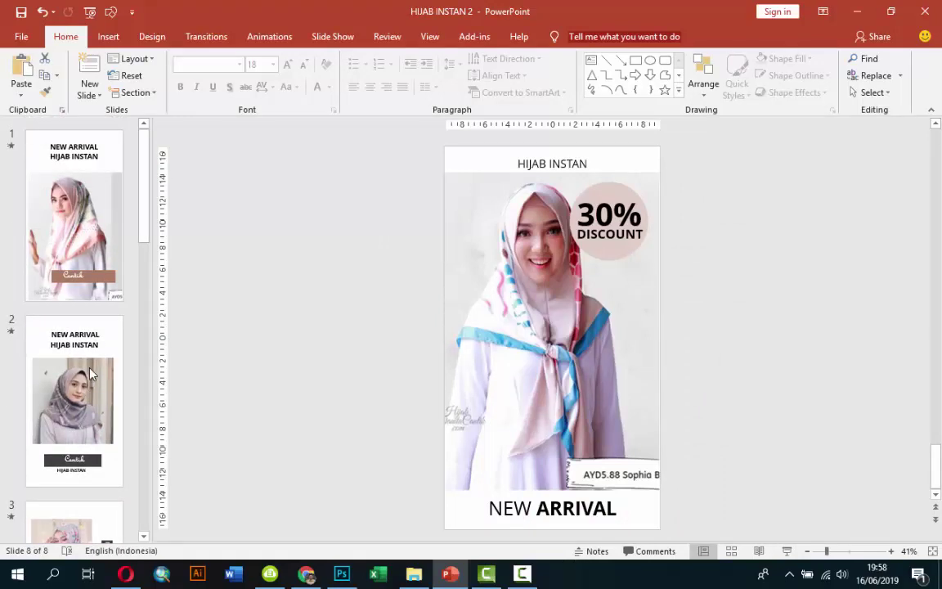
# Choose File > Export > Create a Video with HD (720p) quality.
pyautogui.hotkey('alt', 'f')
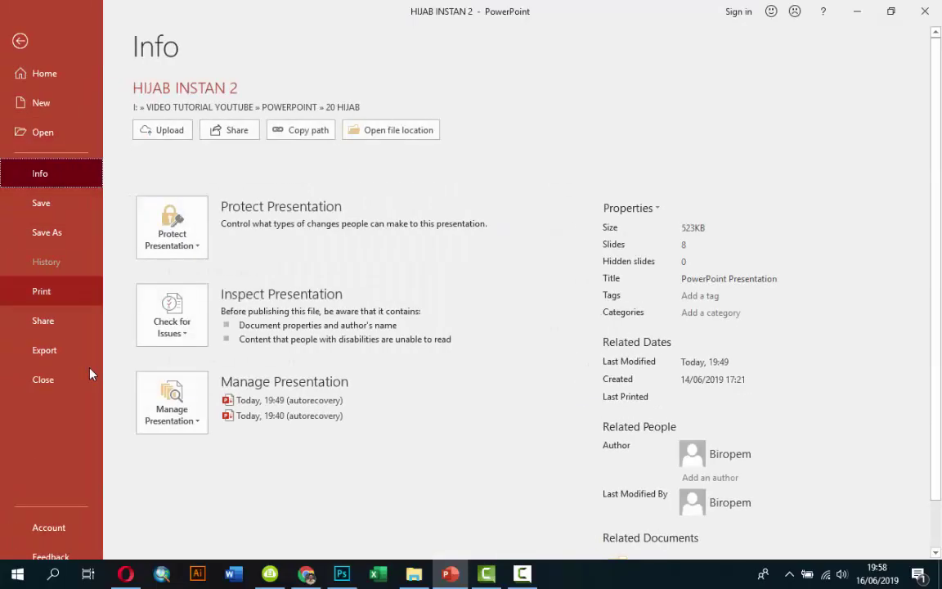
pyautogui.press('Down')
pyautogui.press('Down')
pyautogui.press('Return')
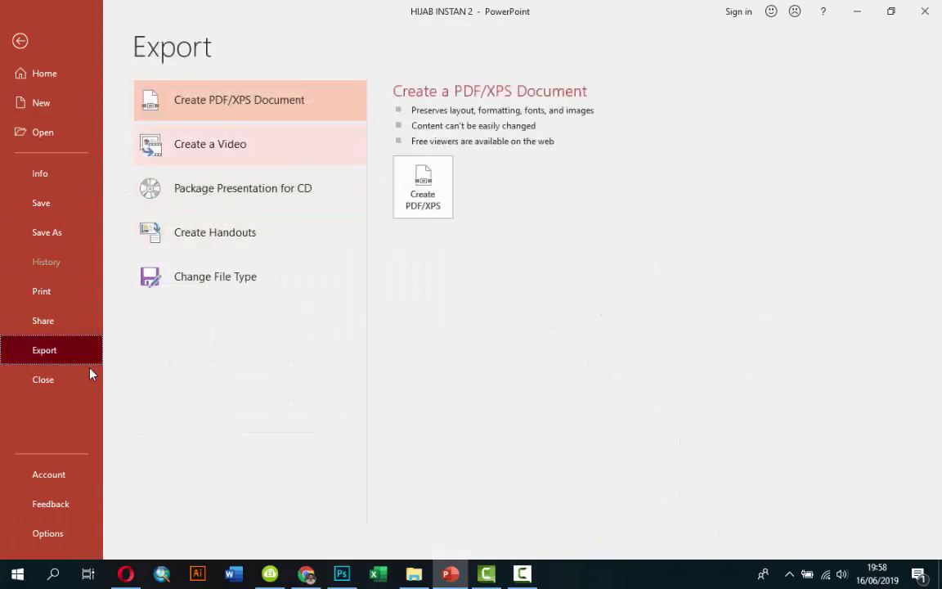
pyautogui.press('Down')
pyautogui.press('Tab')
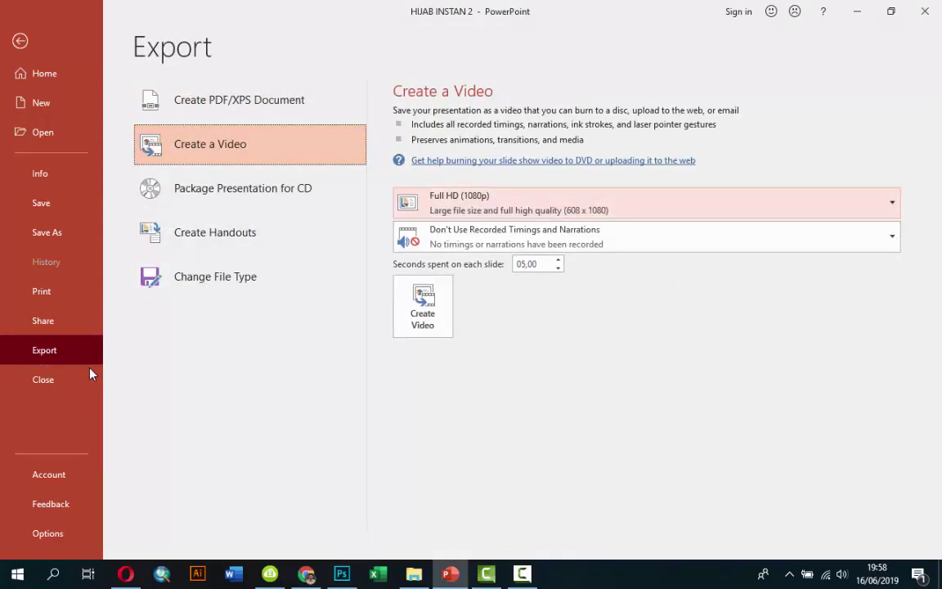
pyautogui.press('Return')
pyautogui.press('Down')
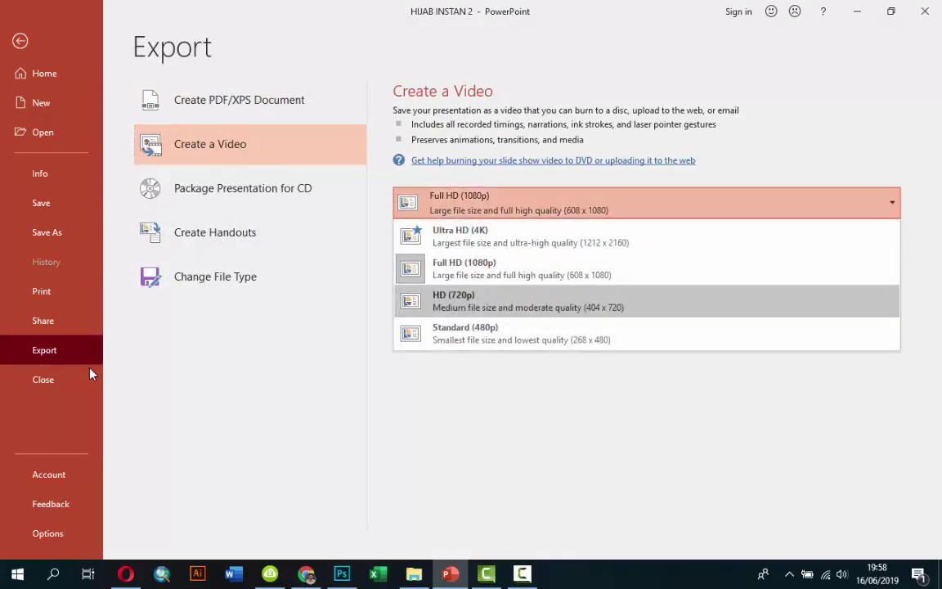
pyautogui.press('Return')
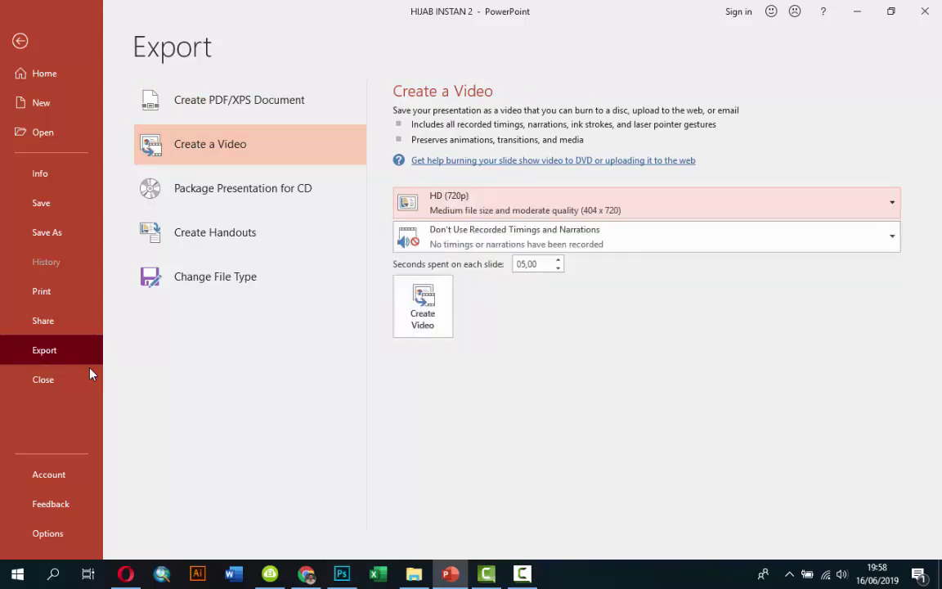
# Set 4 seconds per slide and create the video as HIJAB INSTAN 2.mp4.
pyautogui.press('Tab')
pyautogui.press('Tab')
pyautogui.press('Down')
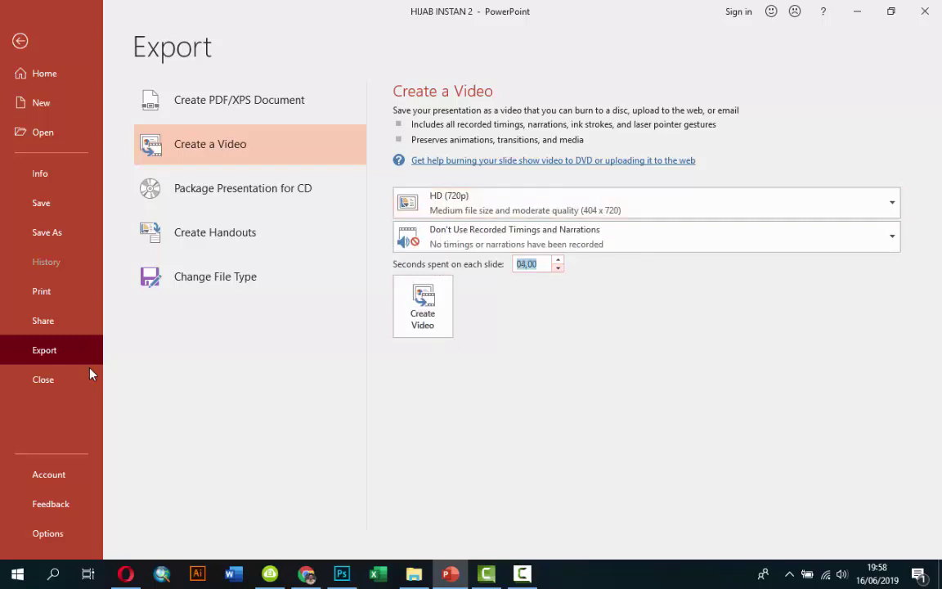
pyautogui.press('Tab')
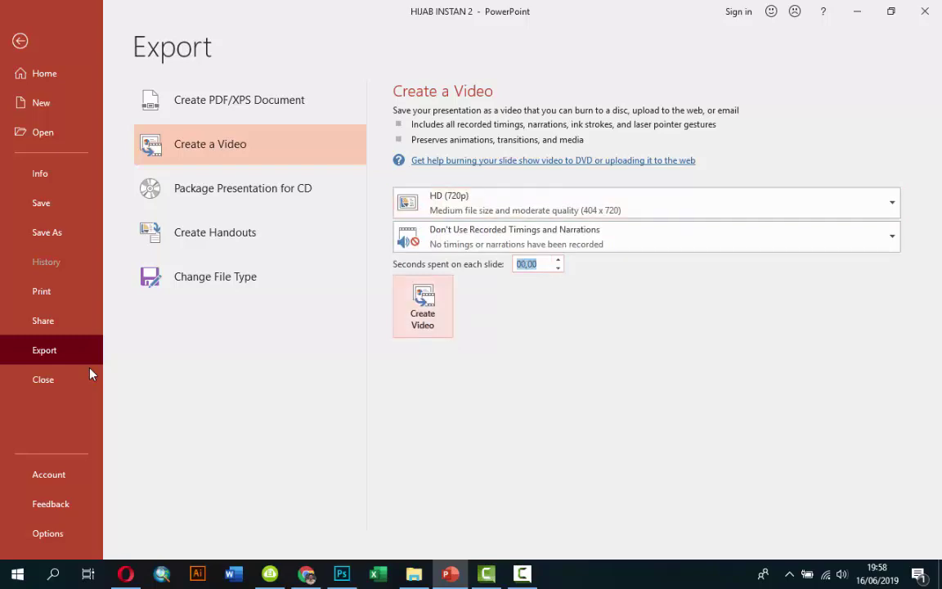
pyautogui.press('Return')
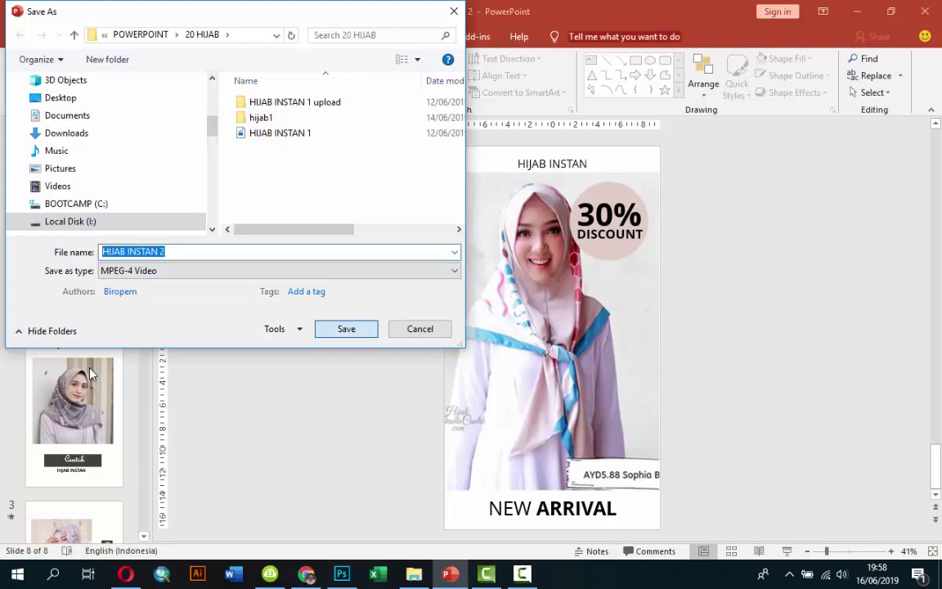
pyautogui.press('Return')
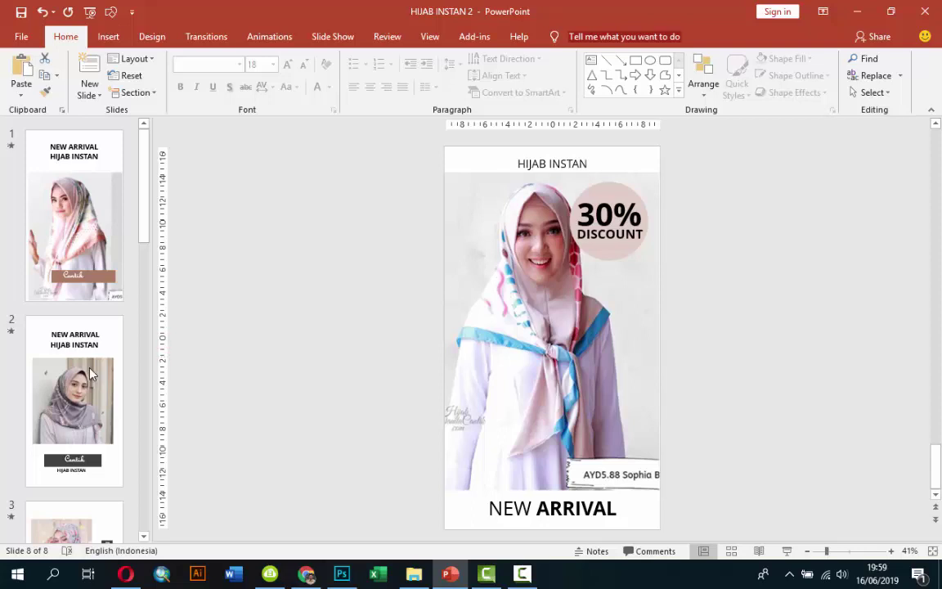
pyautogui.scroll(-5, 92, 373)
pyautogui.scroll(-5, 92, 374)
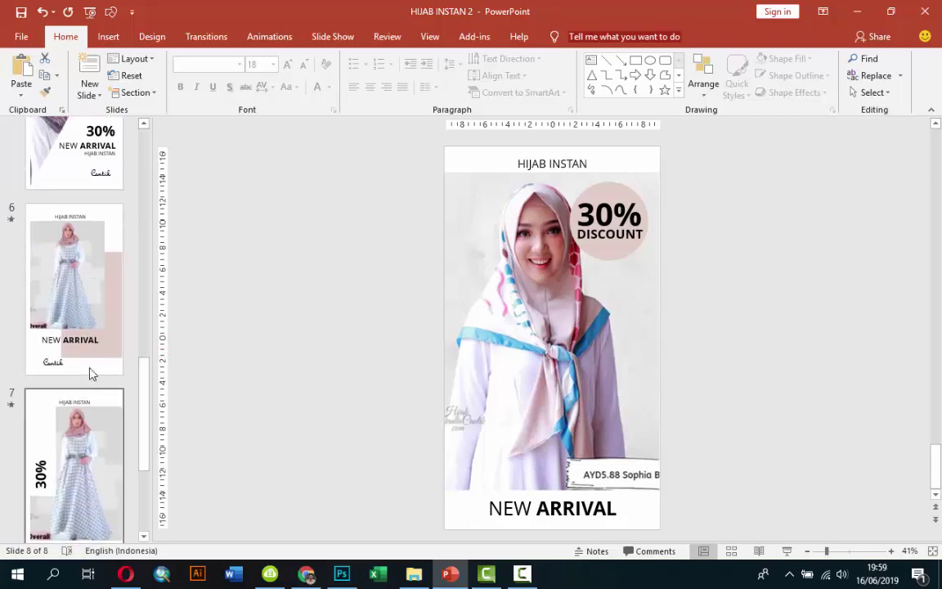
pyautogui.press('Up')
pyautogui.press('Down')
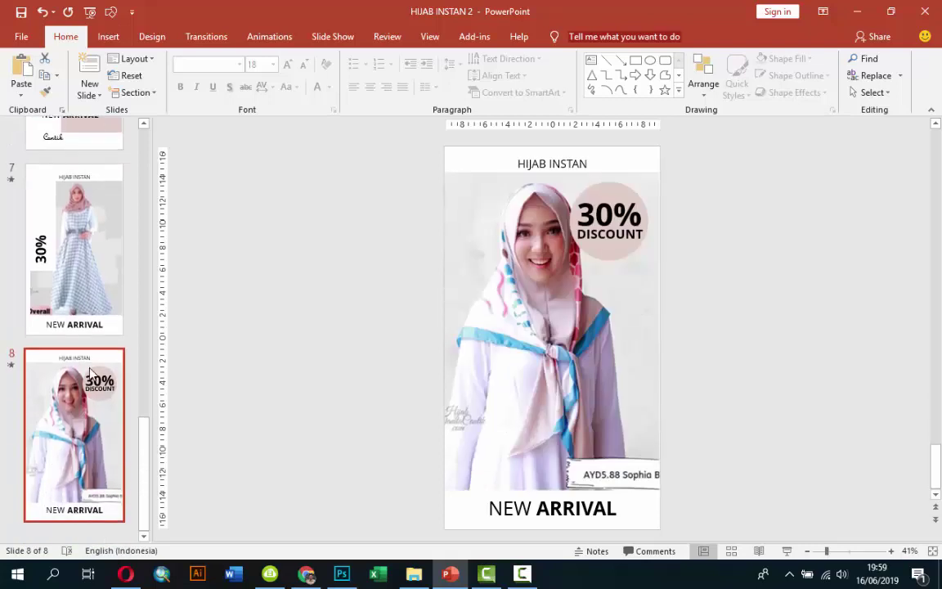
pyautogui.scroll(5, 91, 373)
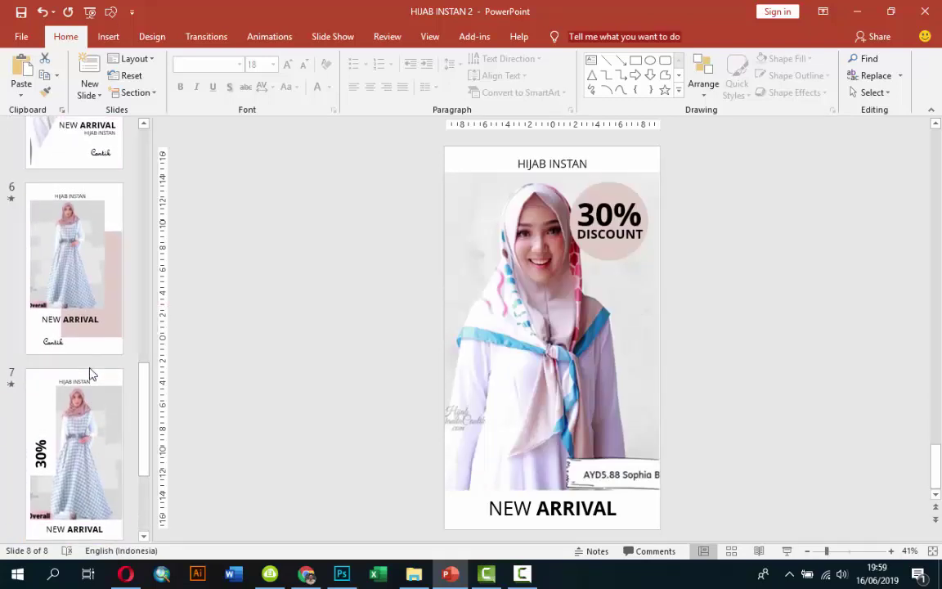
pyautogui.scroll(5, 91, 373)
pyautogui.scroll(5, 91, 372)
pyautogui.scroll(8, 90, 372)
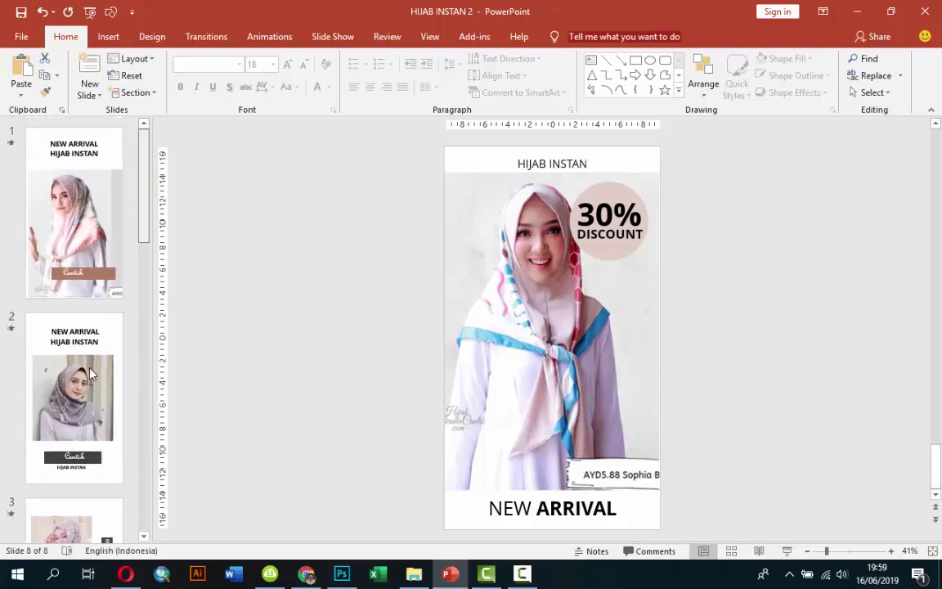